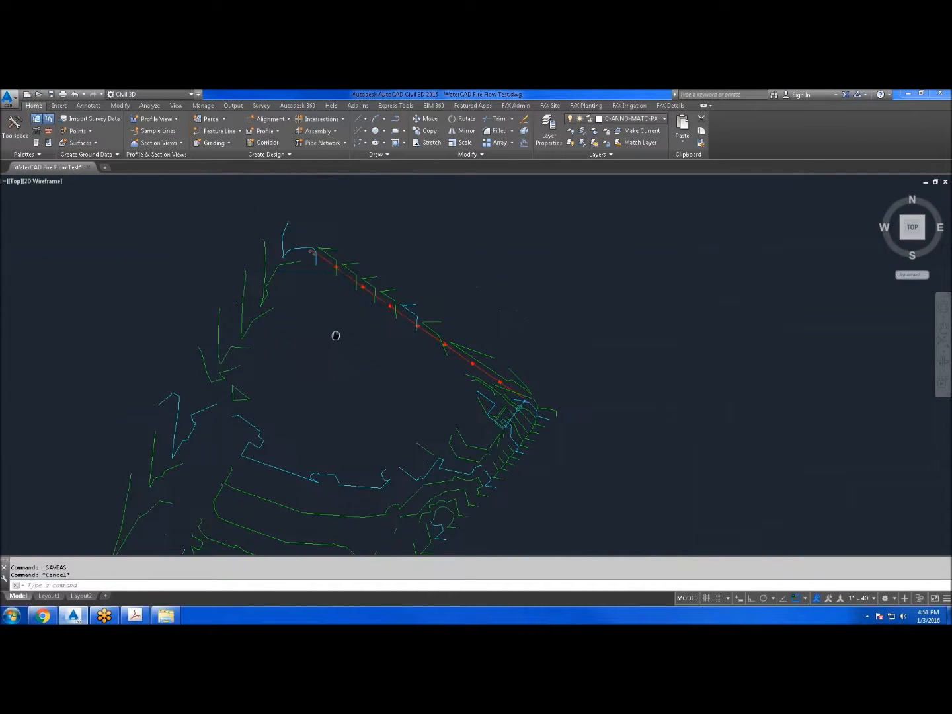
# Inspect the hydrant at the water main's northwest end and review the Flow Test Results PDF before returning to the drawing
pyautogui.scroll(6, 336, 322)
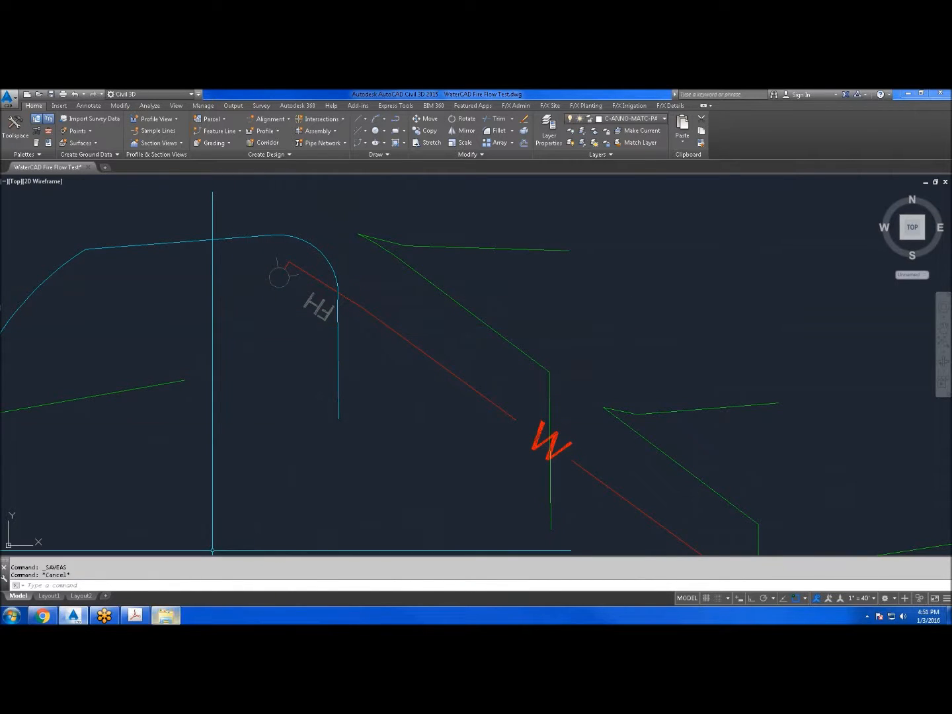
pyautogui.click(135, 616)
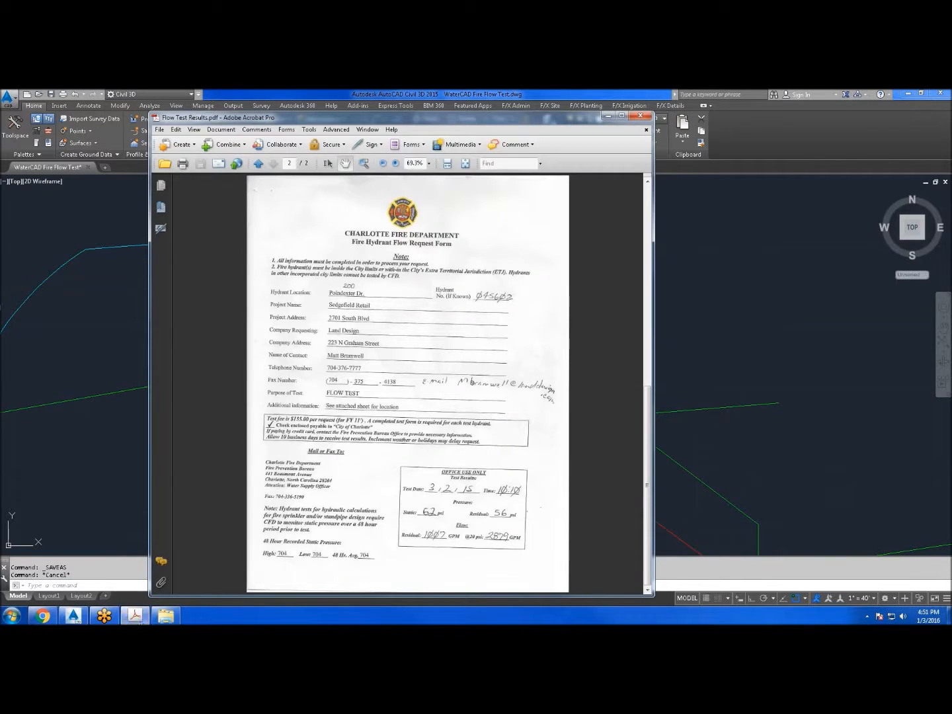
pyautogui.click(135, 616)
pyautogui.scroll(-2, 305, 255)
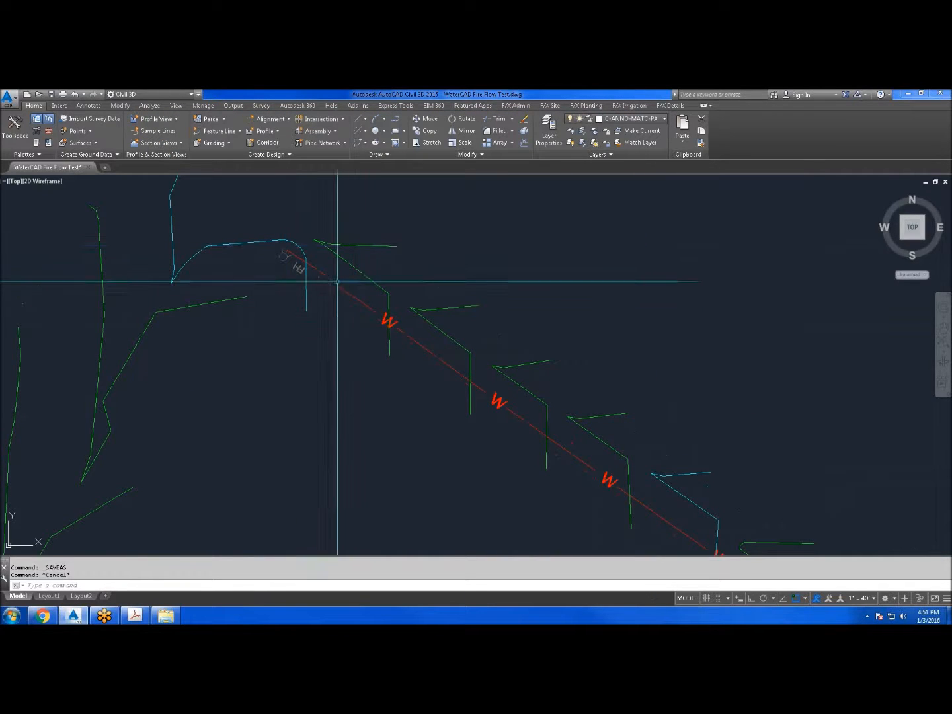
# Examine the southeast end of the water main, including the valve, rectangular symbol and cyan service line
pyautogui.scroll(-4, 419, 355)
pyautogui.moveTo(506, 410); pyautogui.dragTo(361, 308)
pyautogui.moveTo(518, 434); pyautogui.dragTo(406, 343)
pyautogui.scroll(2, 406, 343)
pyautogui.scroll(6, 433, 353)
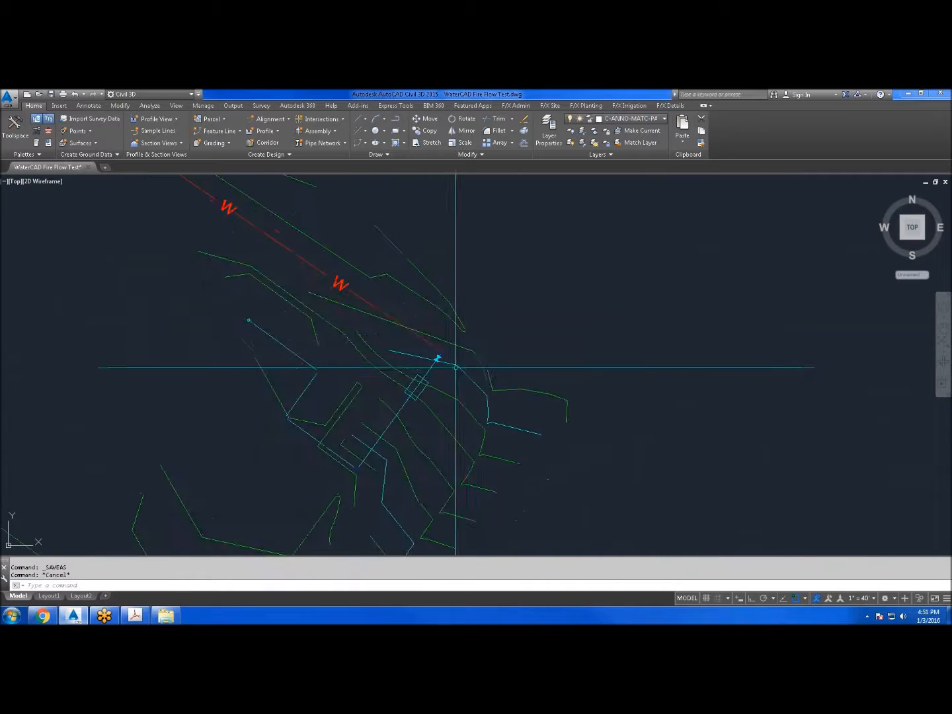
pyautogui.scroll(-4, 413, 378)
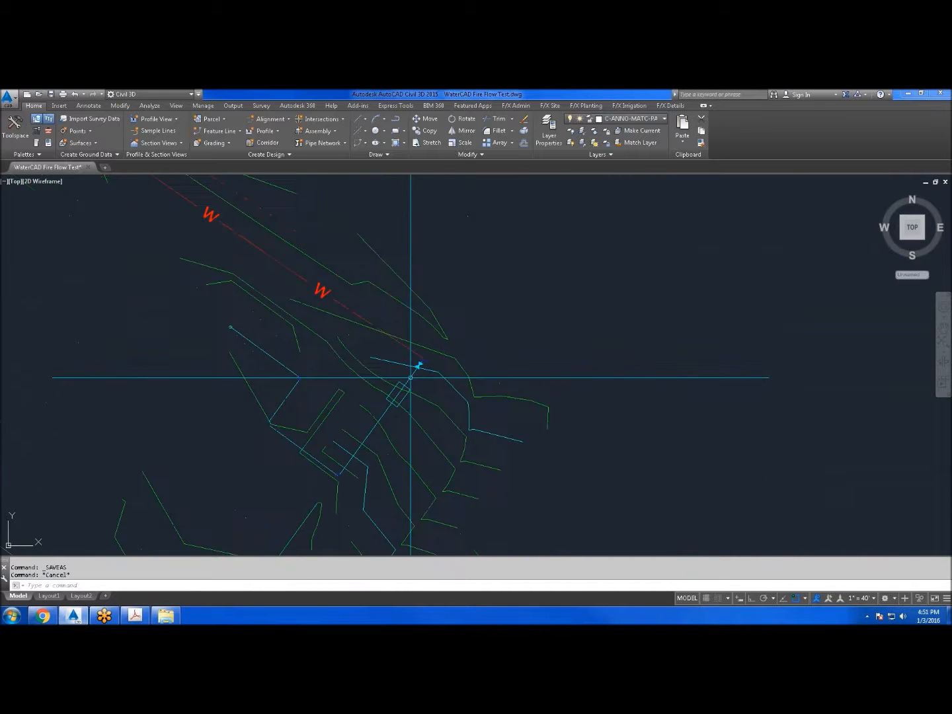
pyautogui.scroll(4, 410, 416)
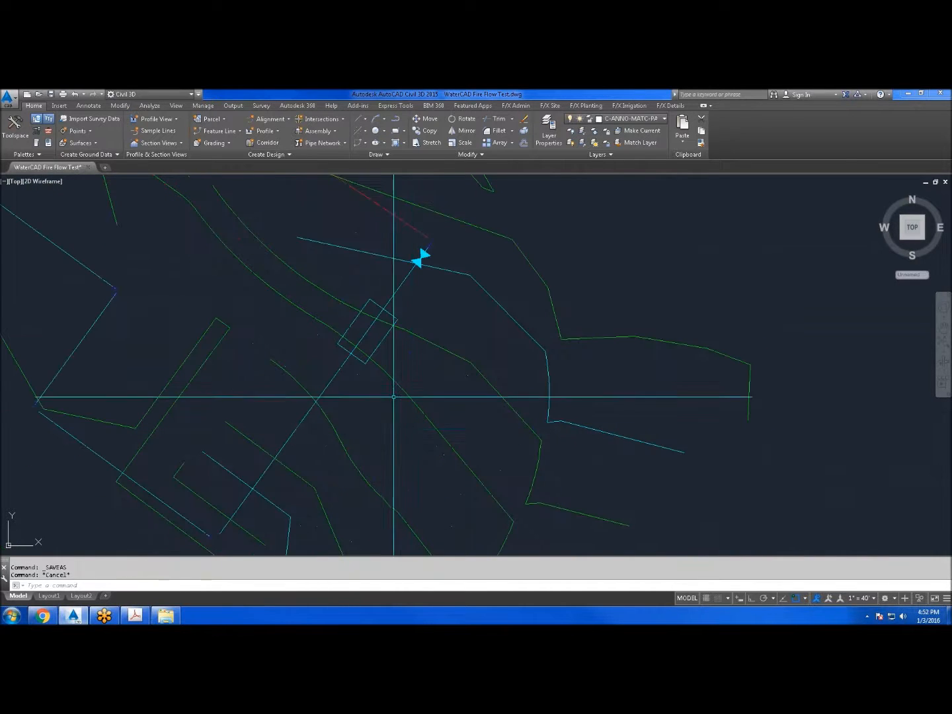
pyautogui.scroll(-2, 403, 353)
pyautogui.scroll(-4, 453, 378)
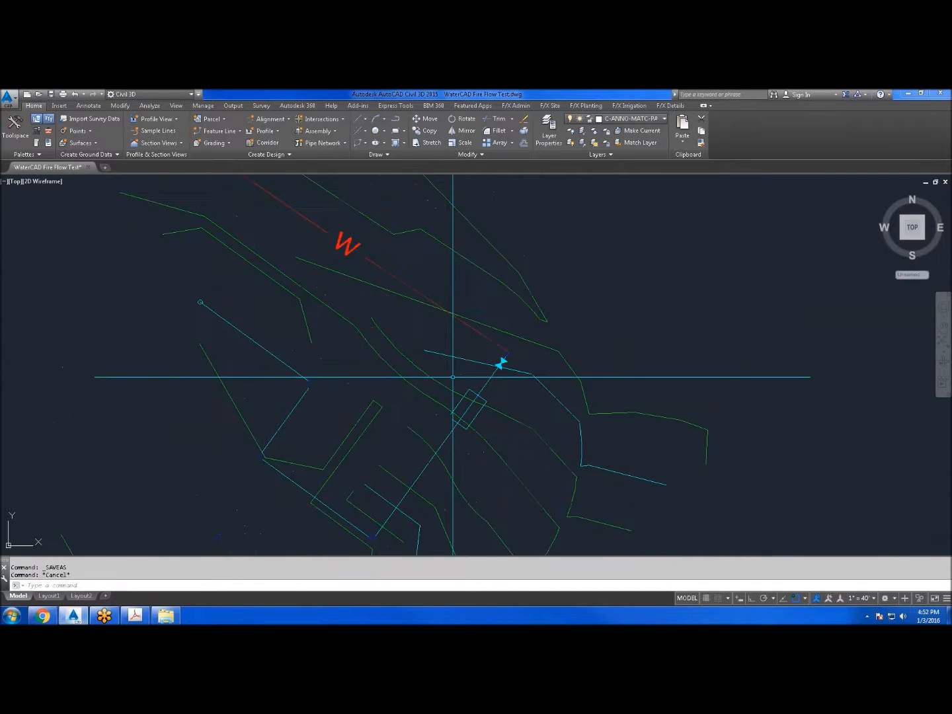
pyautogui.scroll(5, 480, 393)
pyautogui.scroll(-3, 443, 393)
pyautogui.scroll(4, 469, 404)
pyautogui.scroll(-5, 466, 366)
# Examine the whole water main route between the southeast service connection and the fire hydrant
pyautogui.moveTo(244, 286); pyautogui.dragTo(315, 279)
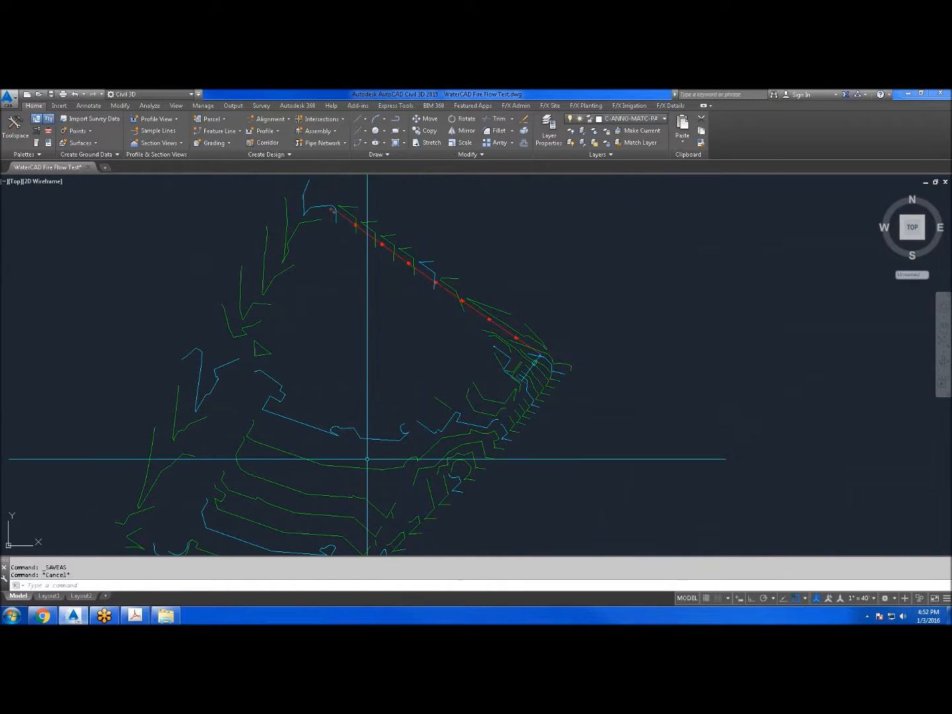
pyautogui.scroll(3, 384, 449)
pyautogui.scroll(-5, 389, 455)
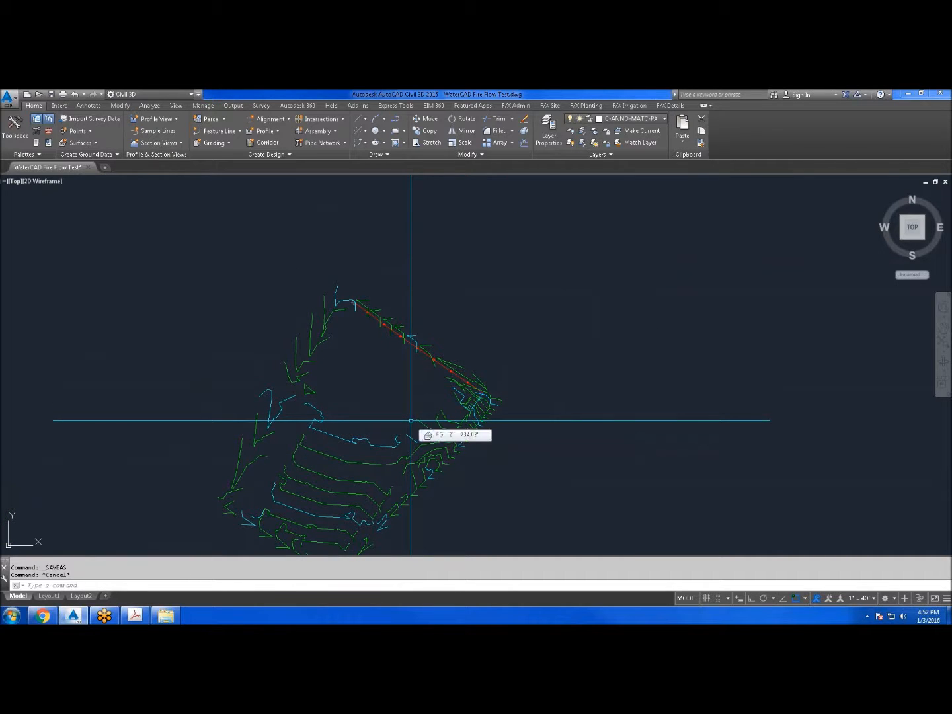
pyautogui.scroll(2, 354, 486)
pyautogui.scroll(2, 354, 486)
pyautogui.scroll(-2, 588, 302)
pyautogui.scroll(4, 588, 302)
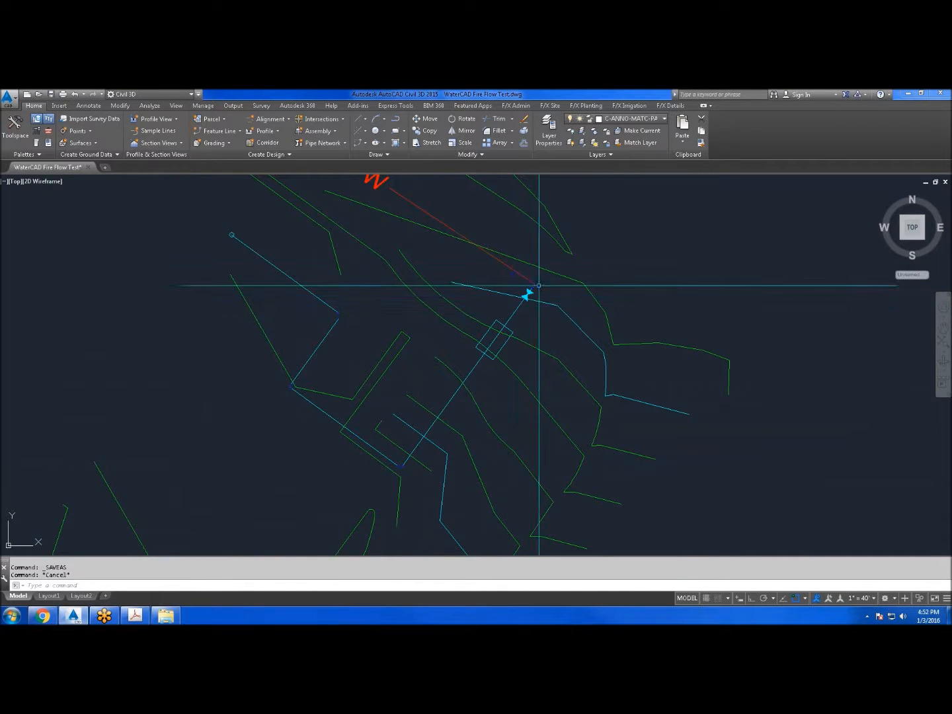
pyautogui.scroll(-2, 404, 348)
pyautogui.moveTo(440, 287); pyautogui.dragTo(477, 388)
pyautogui.scroll(-2, 490, 443)
pyautogui.moveTo(283, 272); pyautogui.dragTo(610, 491)
pyautogui.scroll(6, 296, 266)
pyautogui.scroll(-2, 366, 323)
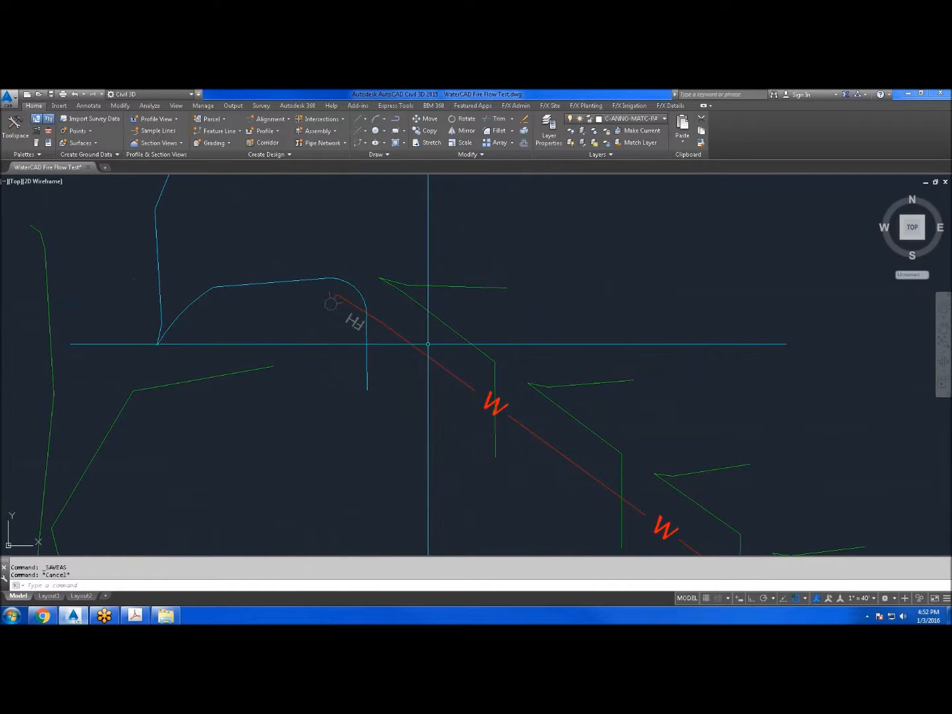
pyautogui.scroll(-4, 423, 344)
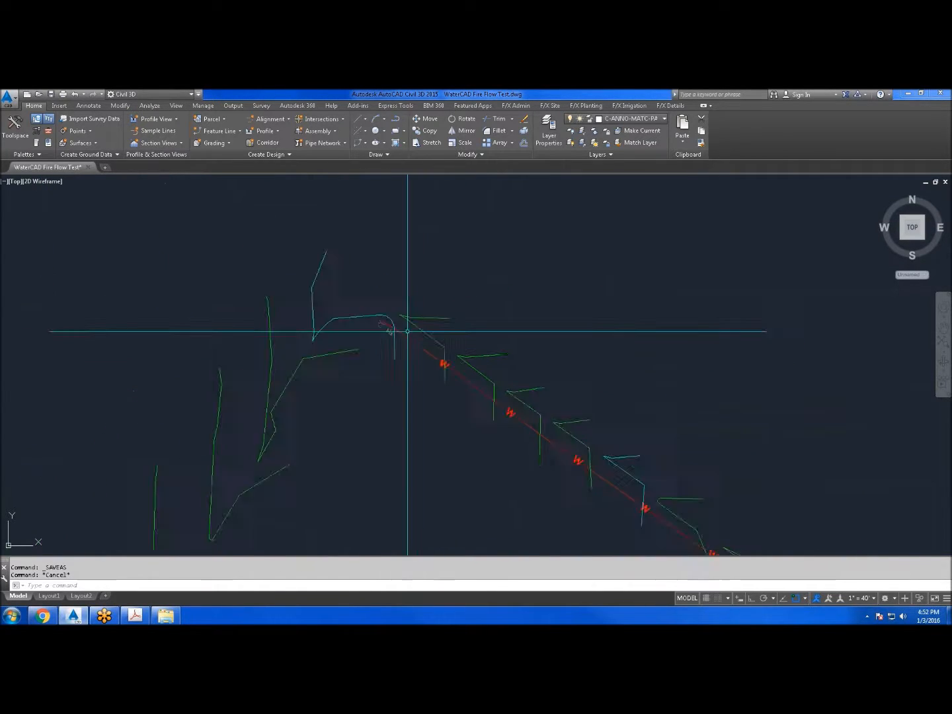
pyautogui.moveTo(463, 360)
pyautogui.mouseDown()
pyautogui.moveTo(477, 374)
pyautogui.moveTo(452, 317)
pyautogui.mouseUp()
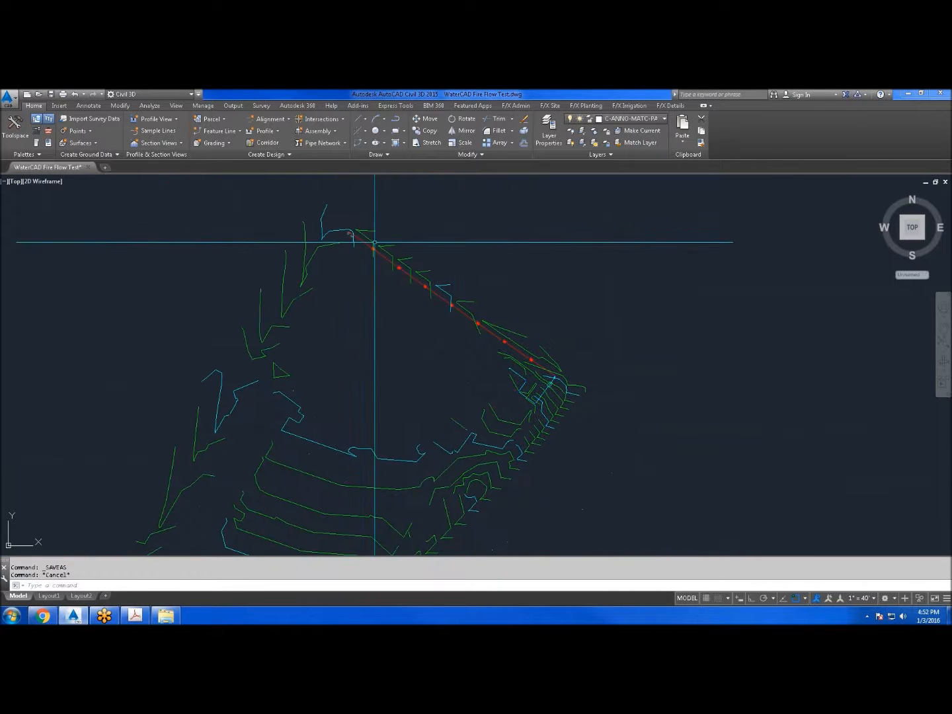
# Break the red water line at its corner vertex beside the fire hydrant, using a separately specified first point
pyautogui.scroll(4, 343, 216)
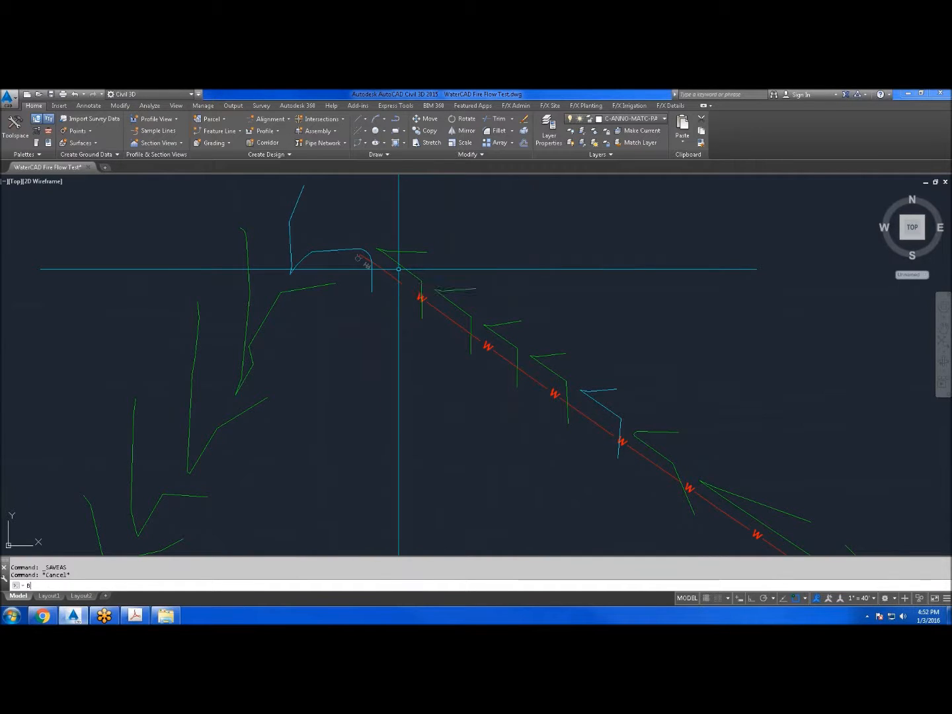
pyautogui.write('K')
pyautogui.press('Return')
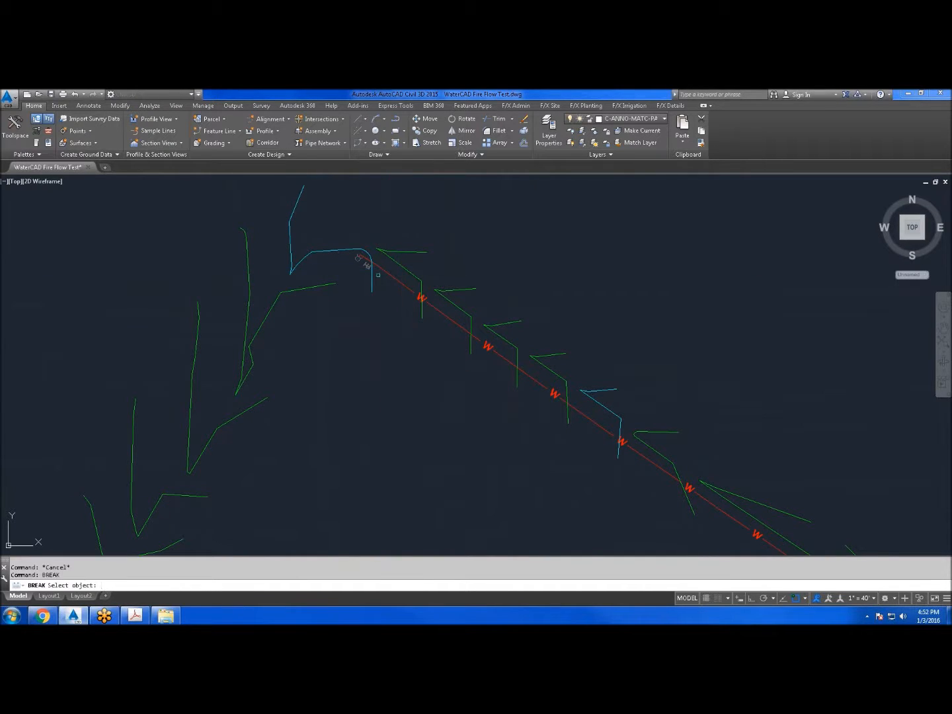
pyautogui.scroll(5, 381, 267)
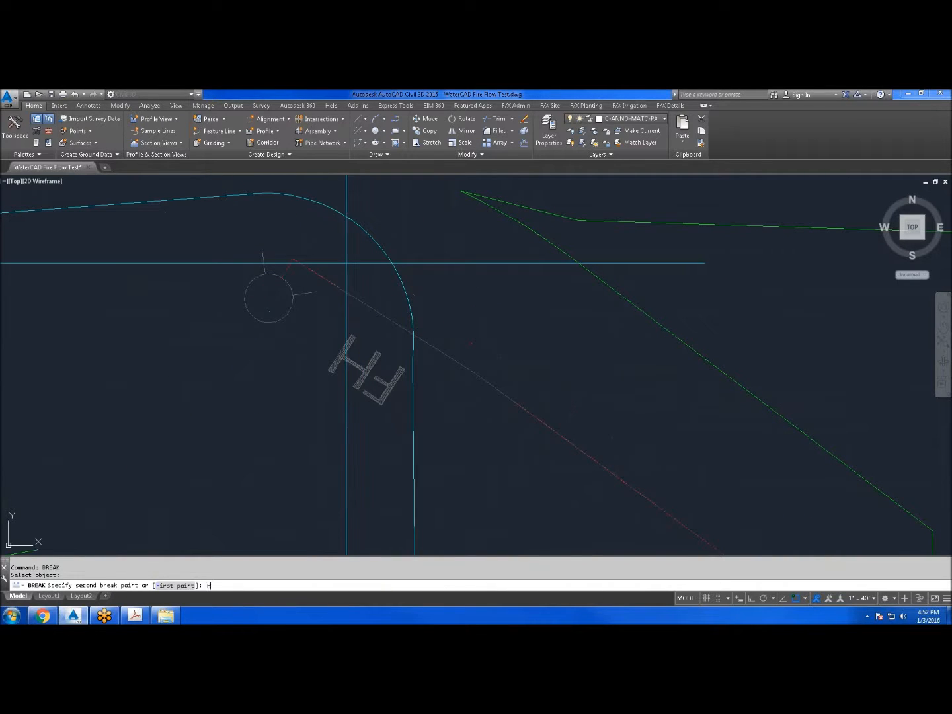
pyautogui.press('Return')
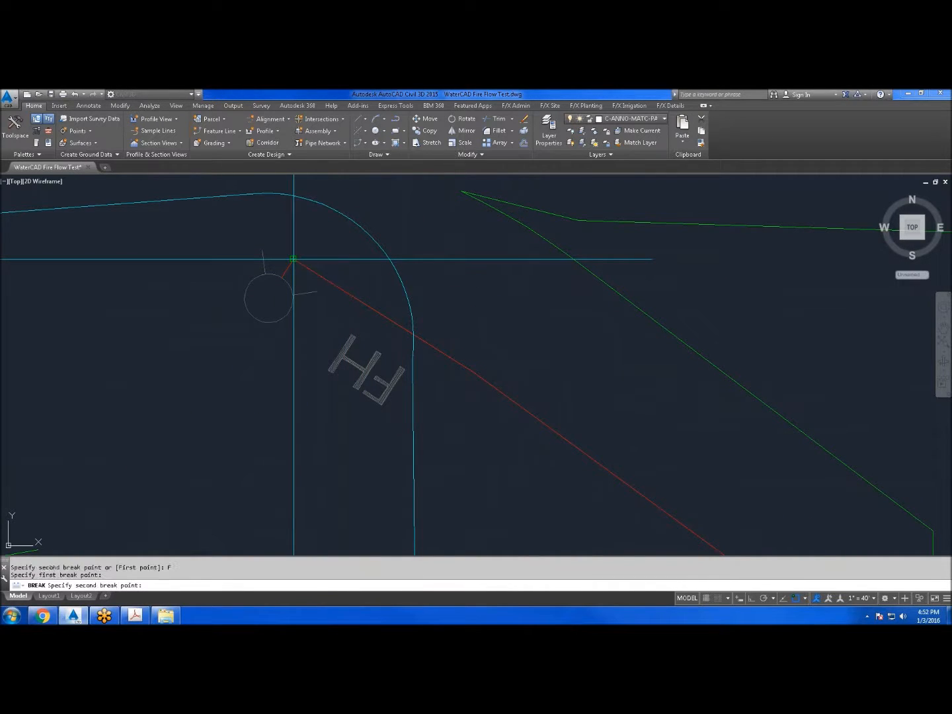
pyautogui.click(294, 259)
pyautogui.click(350, 277)
pyautogui.click(322, 196)
pyautogui.scroll(2, 292, 271)
pyautogui.press('Escape')
pyautogui.scroll(-3, 257, 224)
pyautogui.press('Escape')
# Inspect the hydrant connection and follow the red water main toward the service connection
pyautogui.scroll(5, 268, 240)
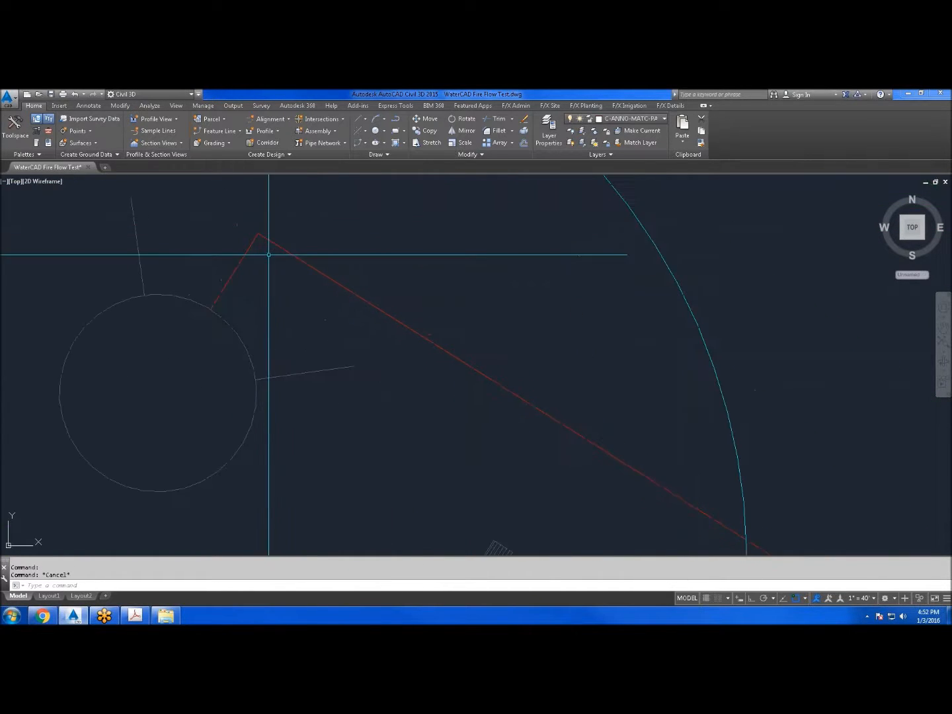
pyautogui.scroll(-7, 267, 250)
pyautogui.scroll(-4, 470, 387)
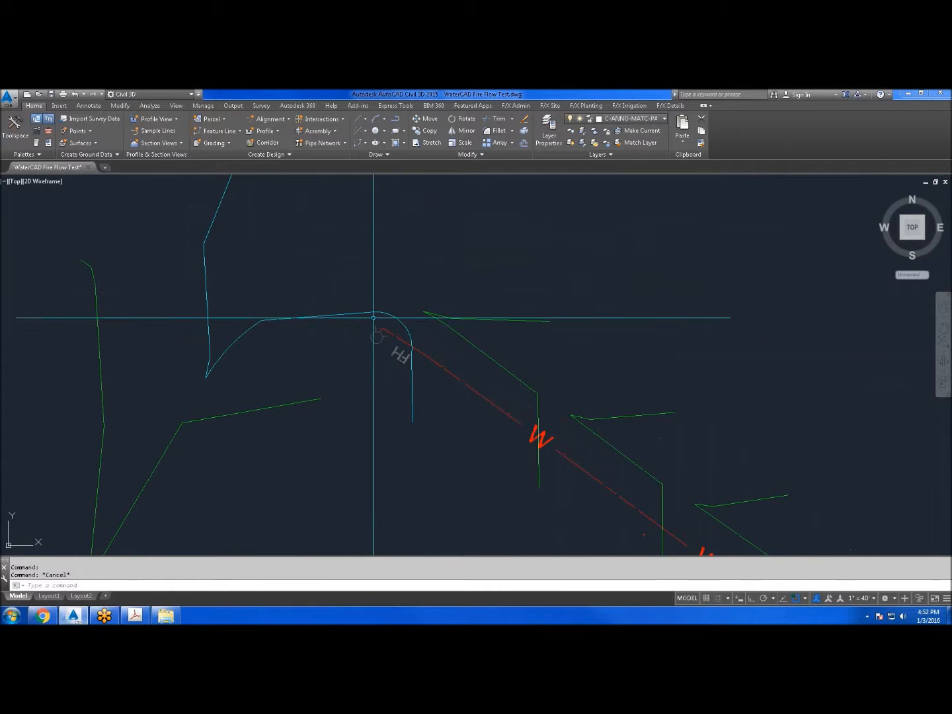
pyautogui.scroll(3, 399, 361)
pyautogui.scroll(-4, 338, 320)
pyautogui.scroll(-3, 338, 319)
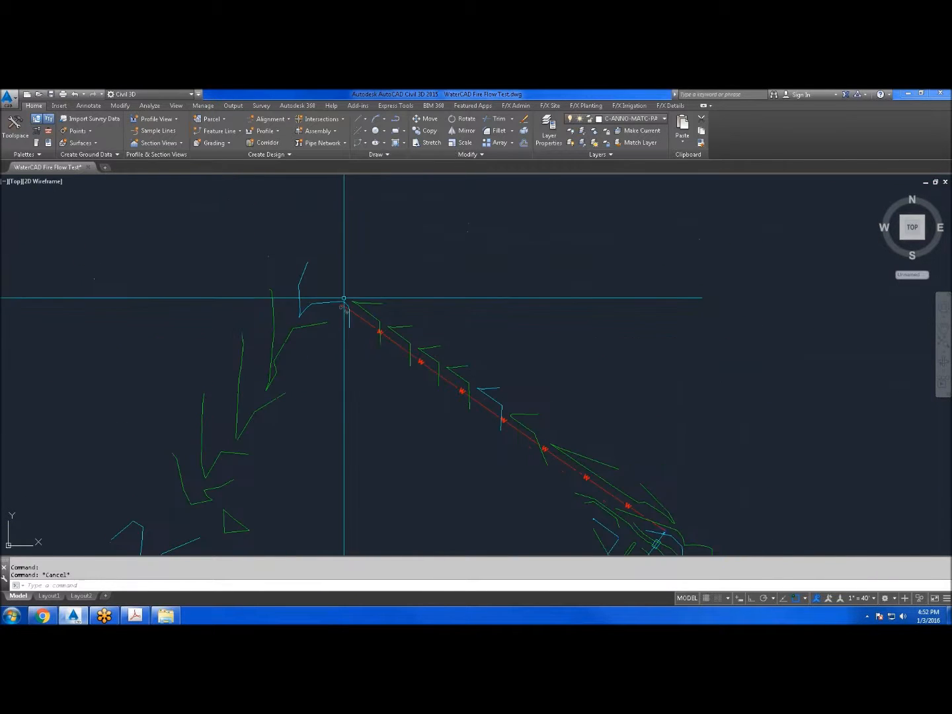
pyautogui.scroll(-4, 423, 331)
pyautogui.scroll(4, 482, 372)
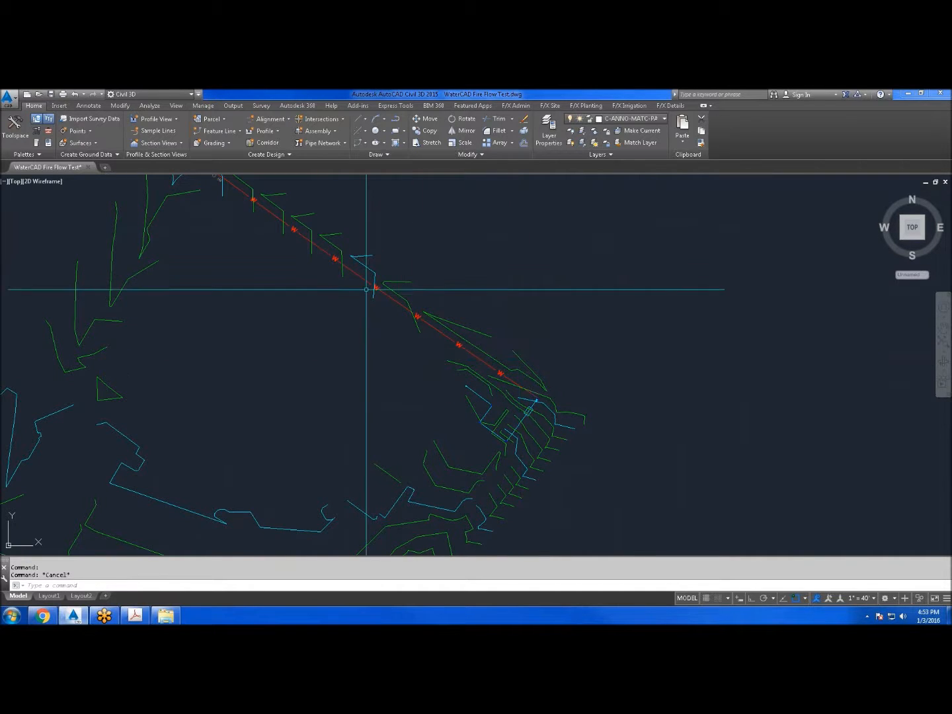
# Break the red water main at the blue fitting just northwest of the valve and check the short end segment
pyautogui.scroll(8, 536, 393)
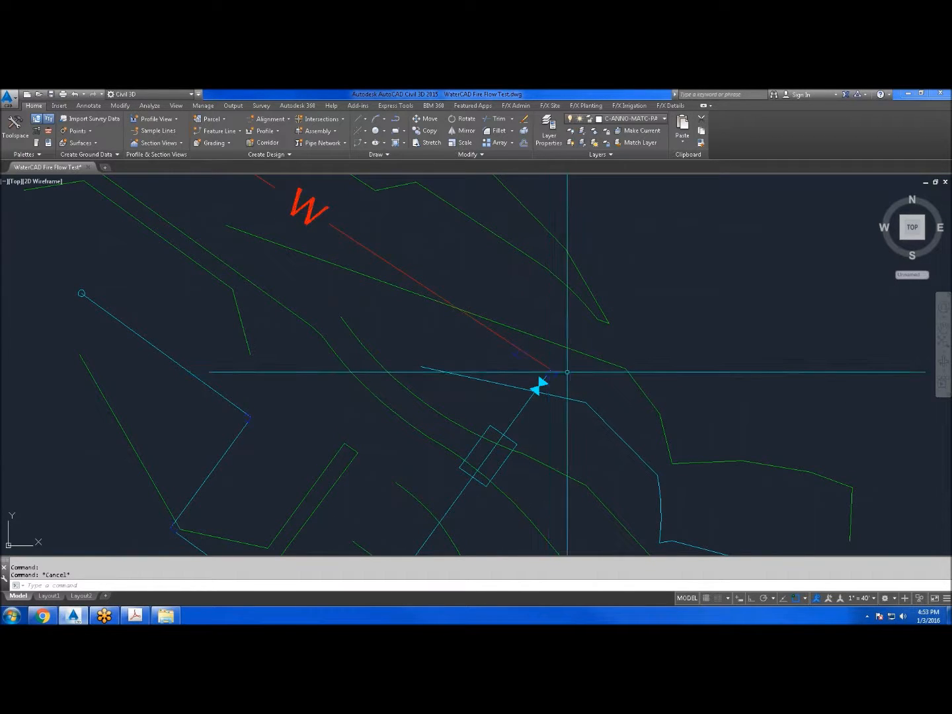
pyautogui.click(485, 327)
pyautogui.write('F')
pyautogui.press('Return')
pyautogui.scroll(5, 522, 347)
pyautogui.click(498, 347)
pyautogui.click(563, 381)
pyautogui.click(549, 393)
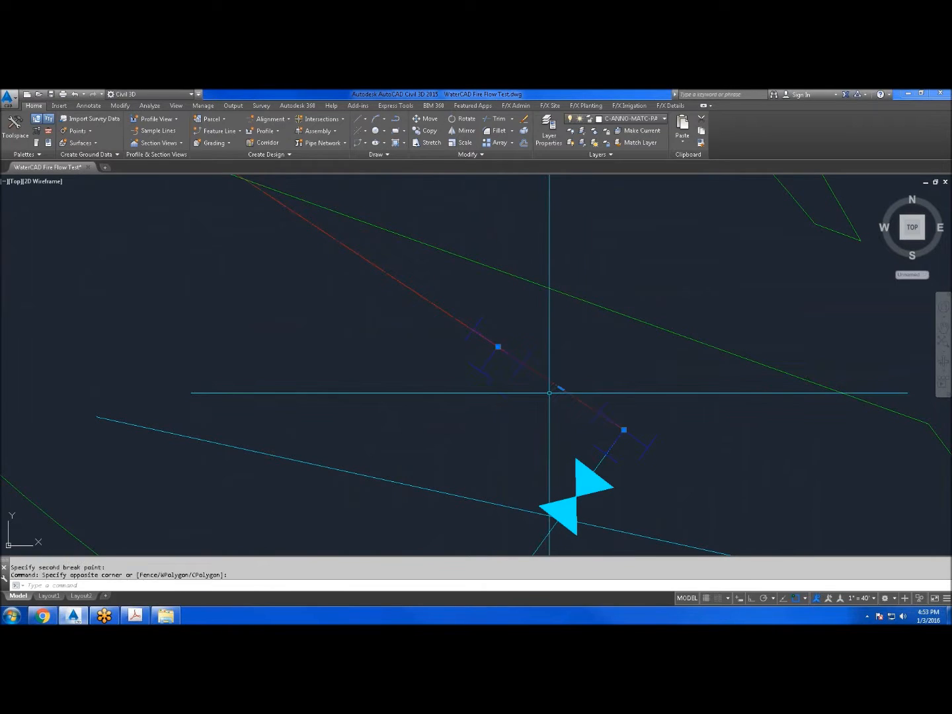
pyautogui.scroll(-3, 531, 392)
pyautogui.press('Escape')
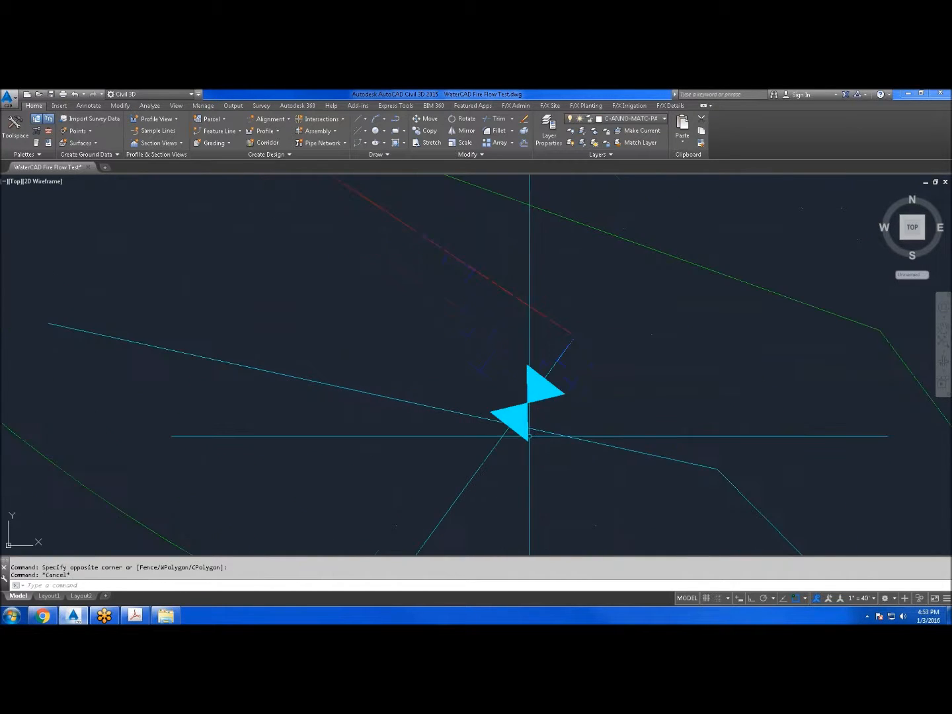
# Break the cyan service line at the centre of the valve symbol
pyautogui.scroll(3, 501, 452)
pyautogui.write('b')
pyautogui.press('Return')
pyautogui.click(481, 443)
pyautogui.write('f')
pyautogui.press('Return')
pyautogui.click(529, 383)
pyautogui.click(529, 383)
pyautogui.scroll(-3, 478, 423)
pyautogui.press('Escape')
# Break the cyan service line inside the rectangular symbol southwest of the valve, at the rectangle's centre
pyautogui.scroll(3, 477, 421)
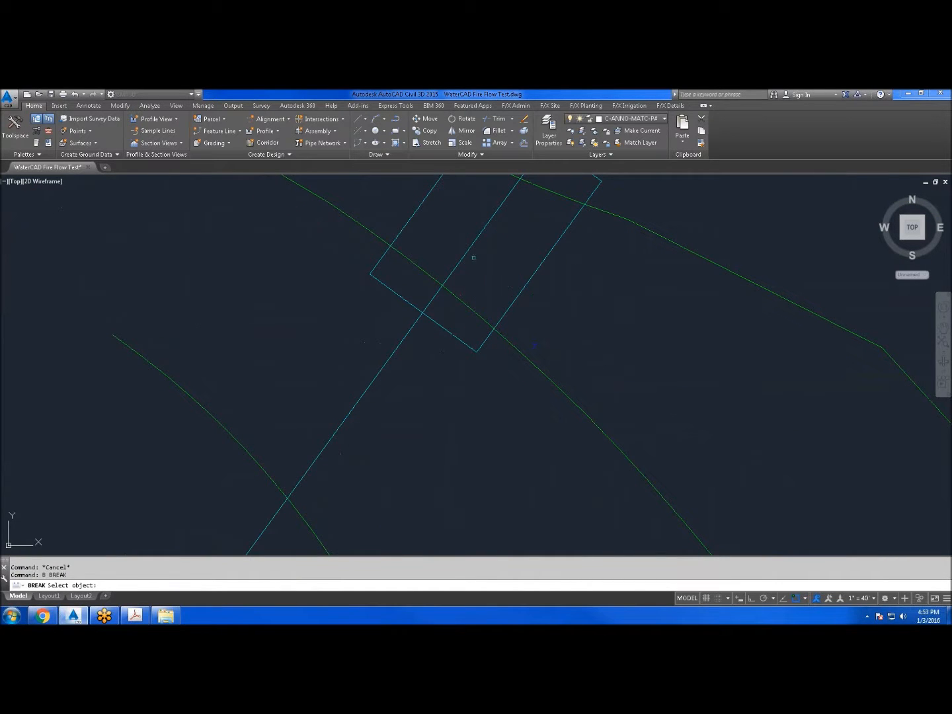
pyautogui.write('fy second break poin')
pyautogui.press('Return')
pyautogui.click(486, 225)
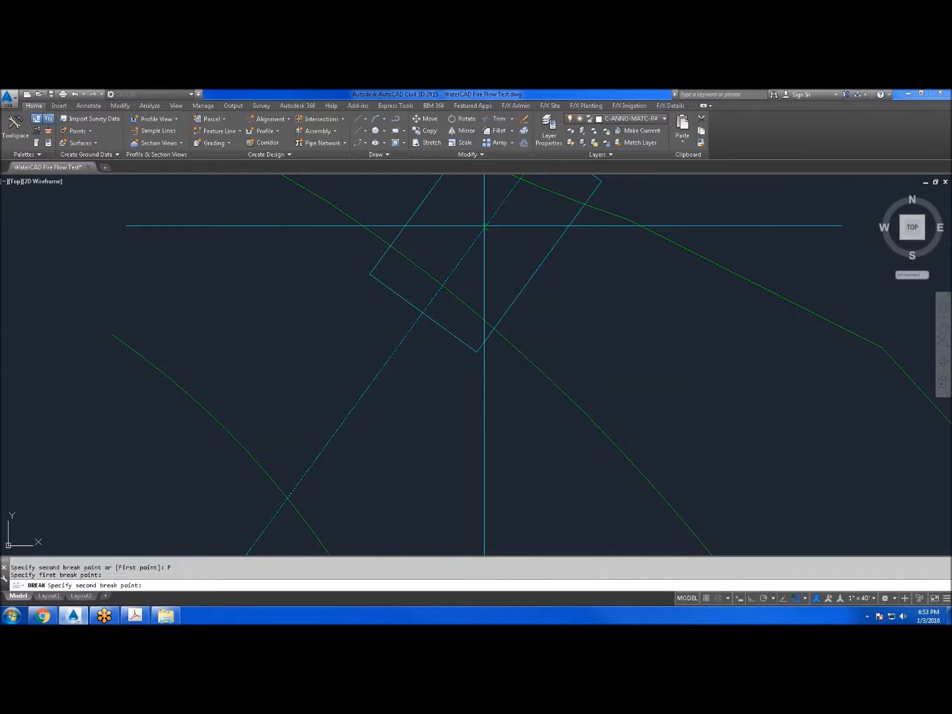
pyautogui.press('Escape')
# Break the cyan service line at its southernmost bend, on the blue fitting
pyautogui.scroll(-4, 361, 456)
pyautogui.scroll(5, 421, 355)
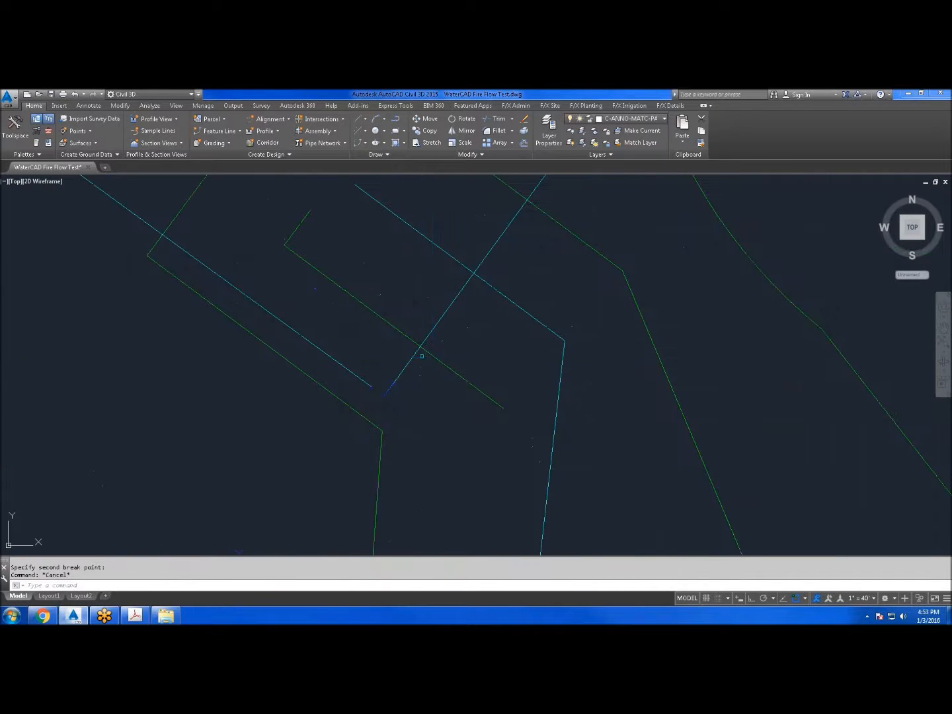
pyautogui.click(410, 359)
pyautogui.write('f')
pyautogui.press('Return')
pyautogui.click(387, 397)
pyautogui.scroll(-3, 350, 364)
pyautogui.press('Escape')
# Break the cyan service line at its western bend and select the adjoining segment to check the split
pyautogui.scroll(4, 350, 364)
pyautogui.write('b')
pyautogui.press('Return')
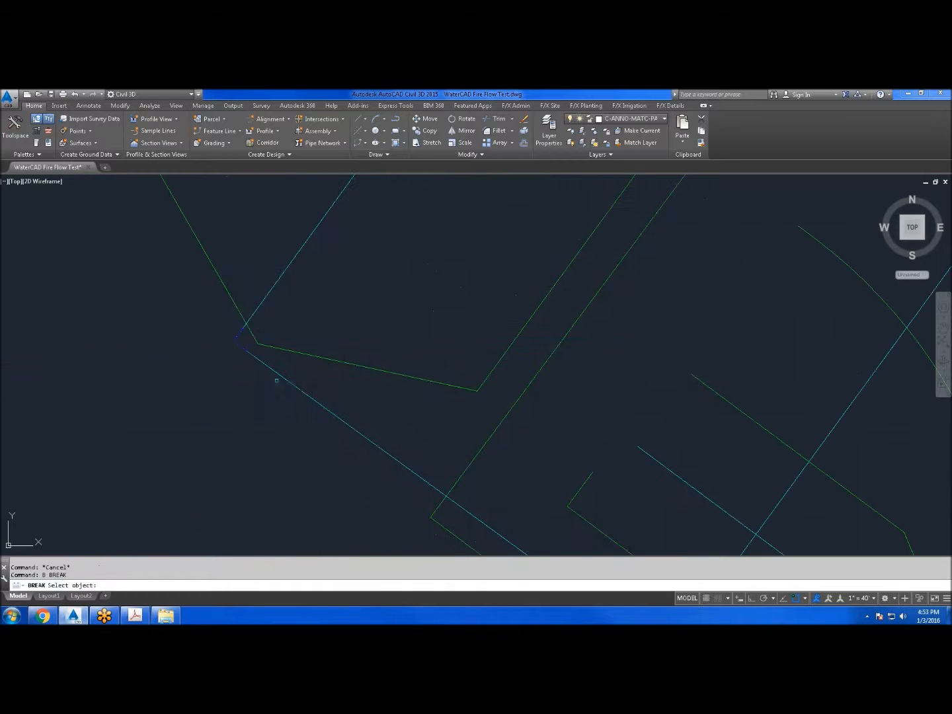
pyautogui.click(277, 375)
pyautogui.write('f')
pyautogui.press('Return')
pyautogui.click(236, 340)
pyautogui.click(240, 353)
pyautogui.press('Escape')
pyautogui.click(283, 370)
pyautogui.click(285, 421)
pyautogui.scroll(-3, 285, 421)
pyautogui.press('Escape')
# Break the cyan service line at its last bend, before the run to the small end circle
pyautogui.scroll(4, 302, 353)
pyautogui.write('b')
pyautogui.press('Return')
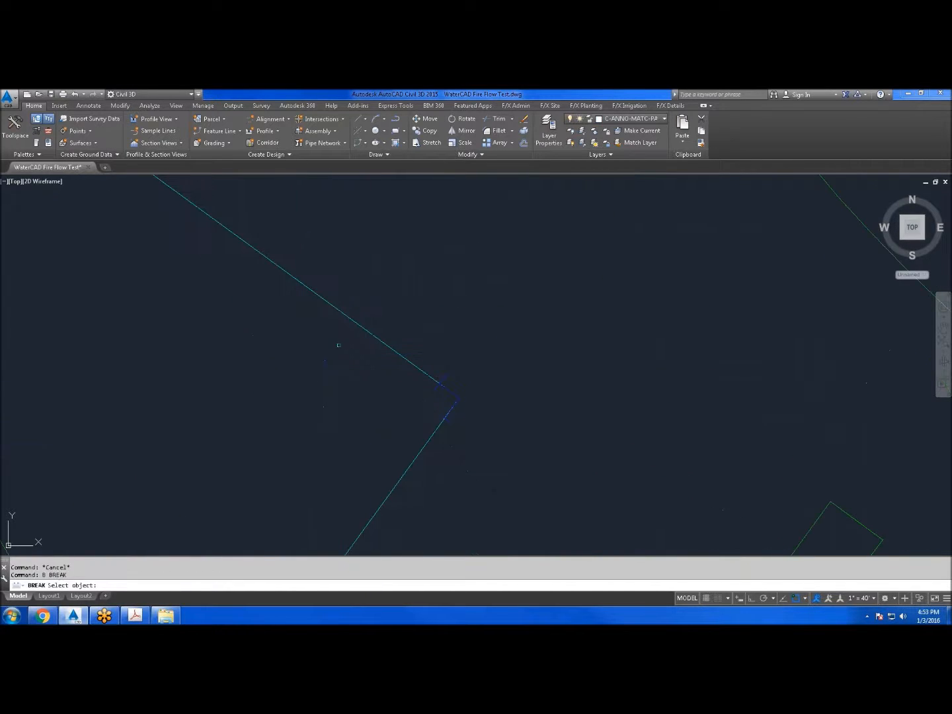
pyautogui.click(351, 320)
pyautogui.write('f')
pyautogui.press('Return')
pyautogui.click(458, 400)
pyautogui.press('Escape')
# Select the service line between its western and last bends to check that it is a separate segment
pyautogui.scroll(-4, 460, 352)
pyautogui.scroll(3, 403, 336)
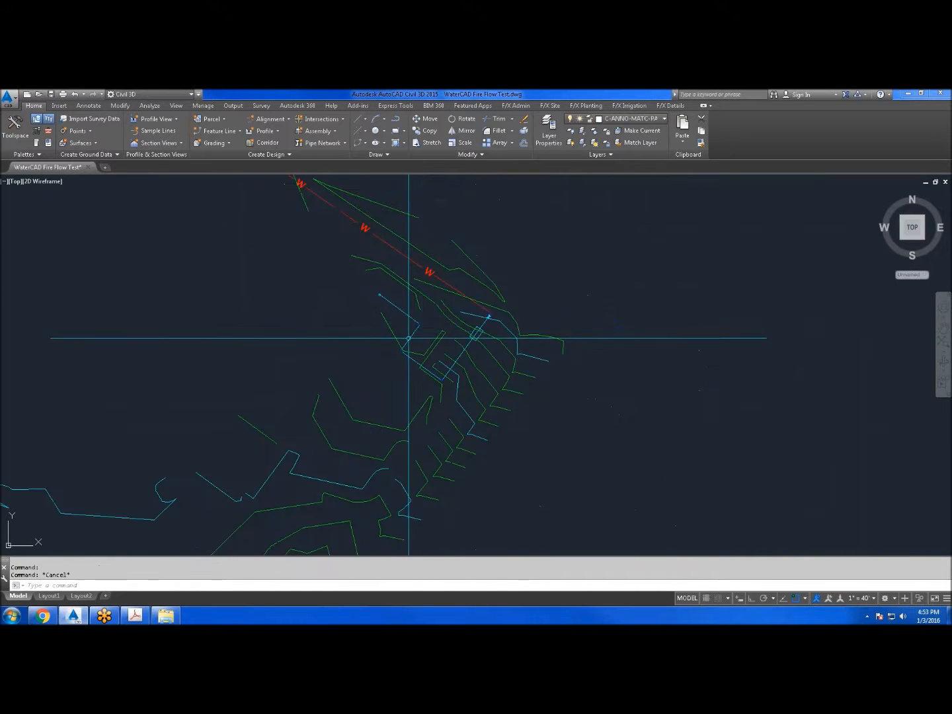
pyautogui.click(410, 337)
pyautogui.click(463, 347)
pyautogui.press('Escape')
pyautogui.scroll(-5, 468, 373)
pyautogui.moveTo(468, 379); pyautogui.dragTo(486, 427)
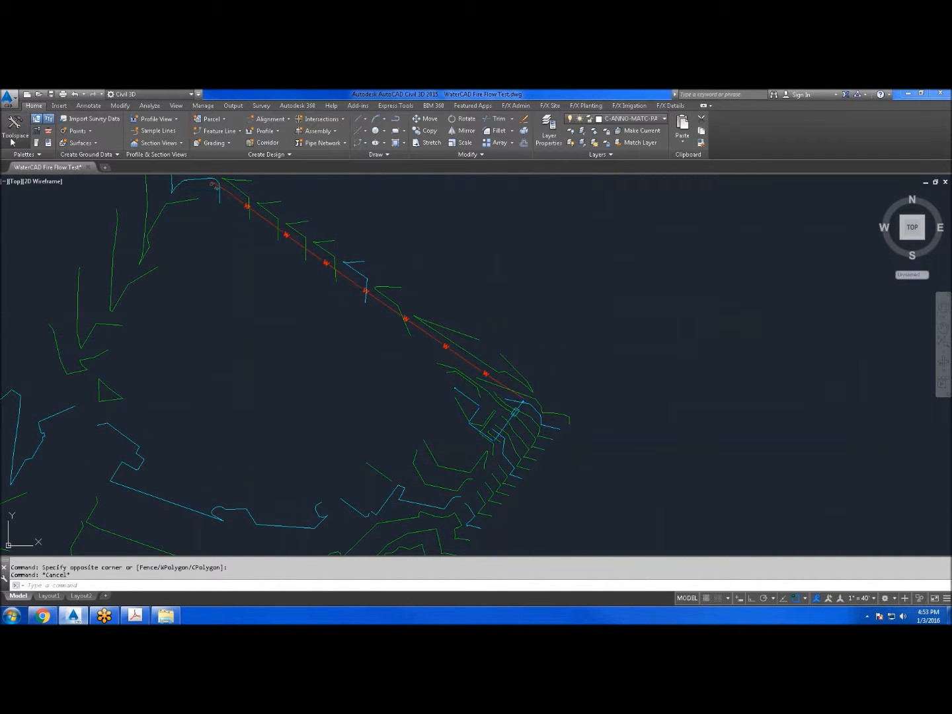
# Open the Toolspace and rebuild the FG surface
pyautogui.click(13, 126)
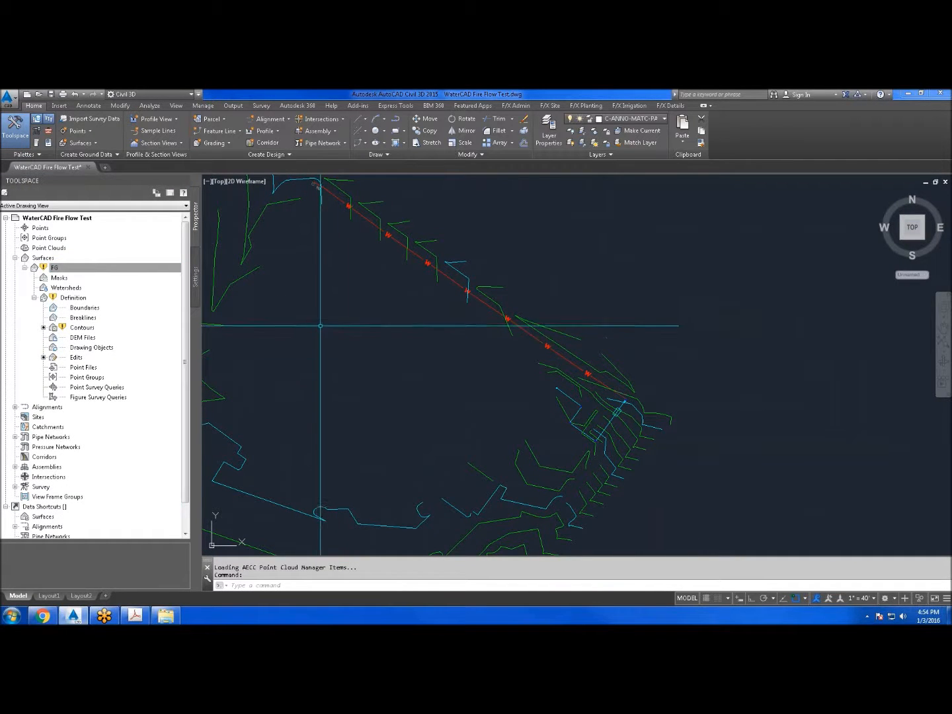
pyautogui.moveTo(253, 321); pyautogui.dragTo(325, 312)
pyautogui.click(85, 329)
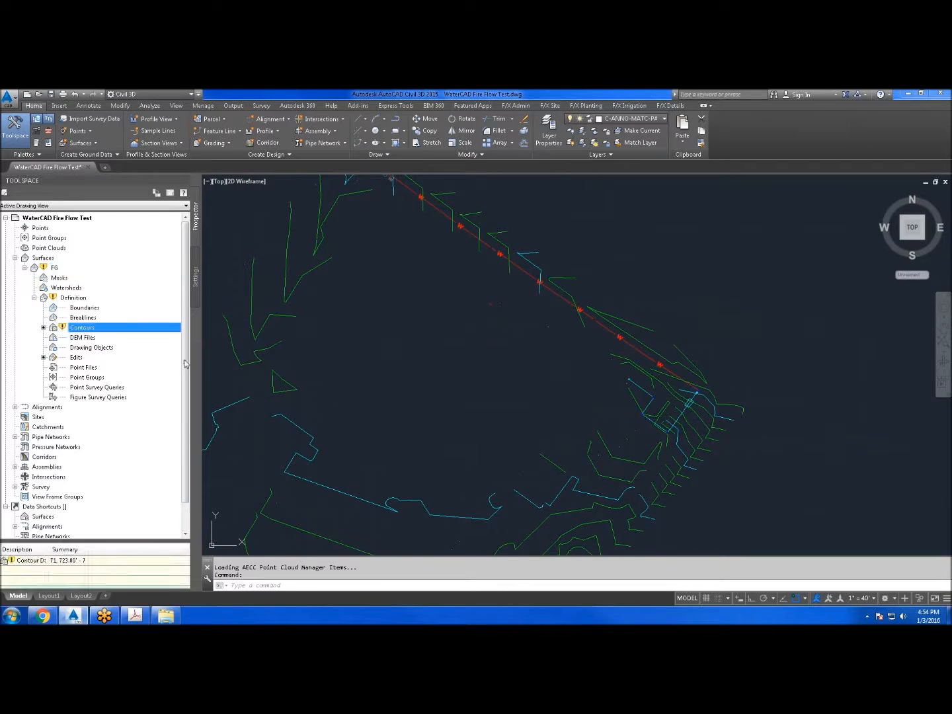
pyautogui.press('Escape')
pyautogui.moveTo(365, 301); pyautogui.dragTo(412, 324)
pyautogui.rightClick(58, 267)
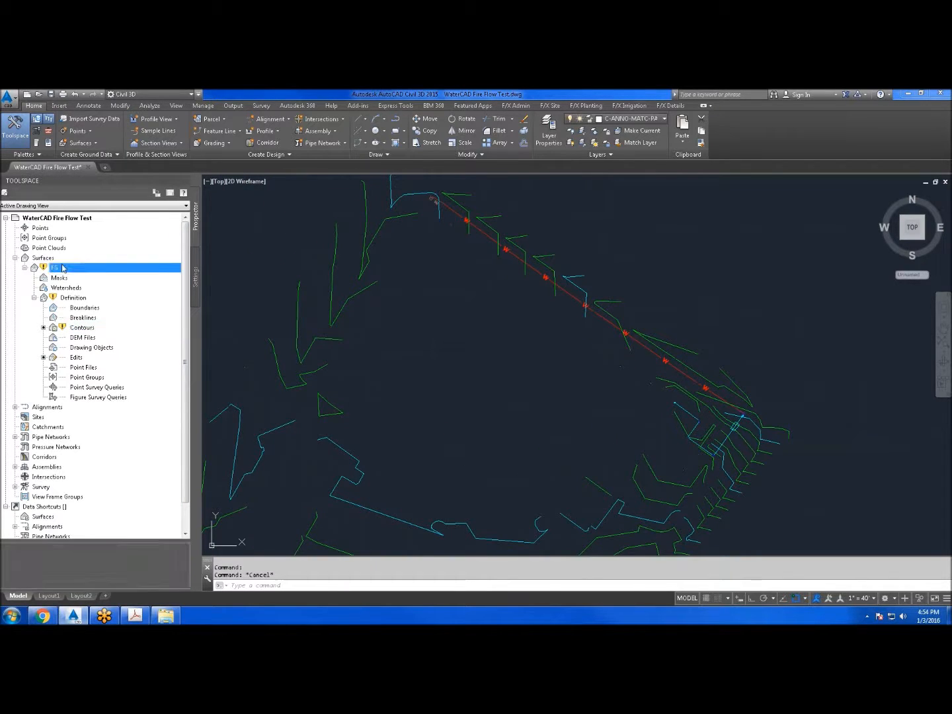
pyautogui.click(125, 295)
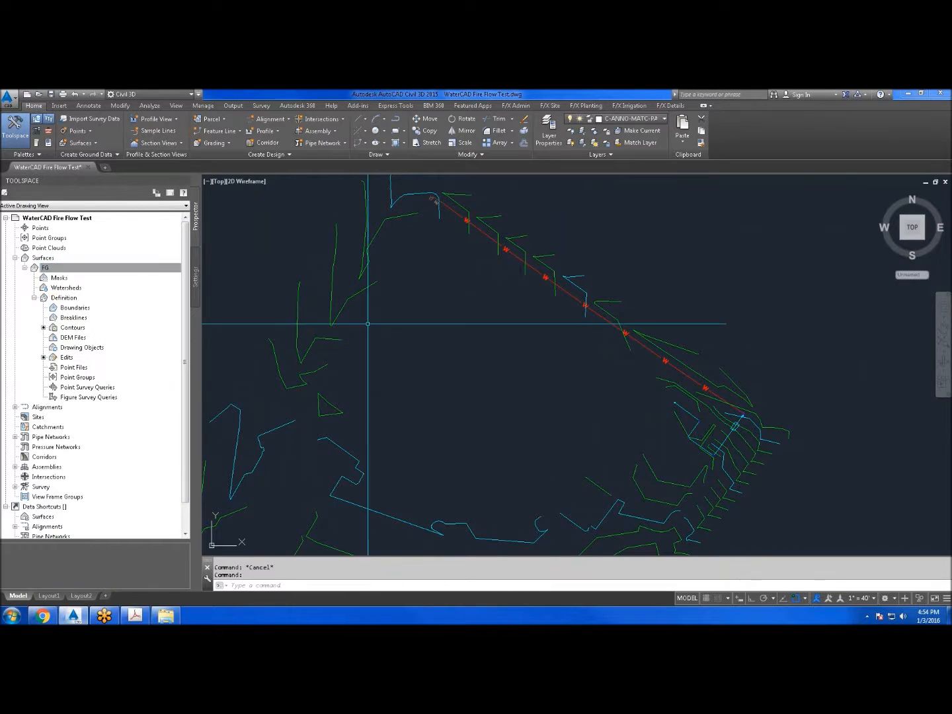
# Select the FG surface and add spot elevation labels at the fire hydrant's centre and the red water line's bend beside it
pyautogui.rightClick(65, 269)
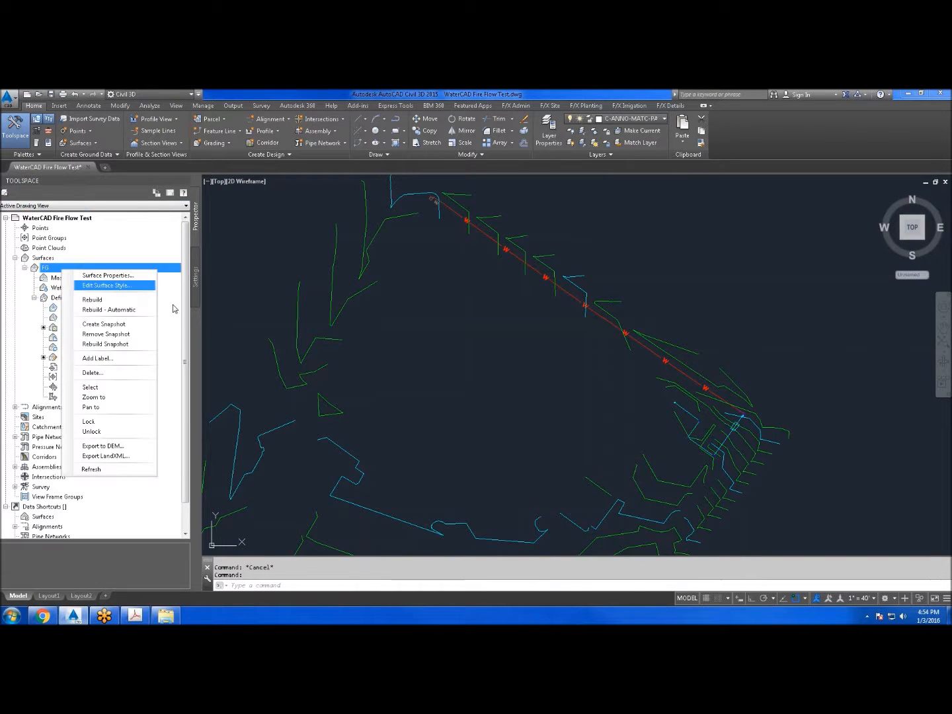
pyautogui.click(119, 390)
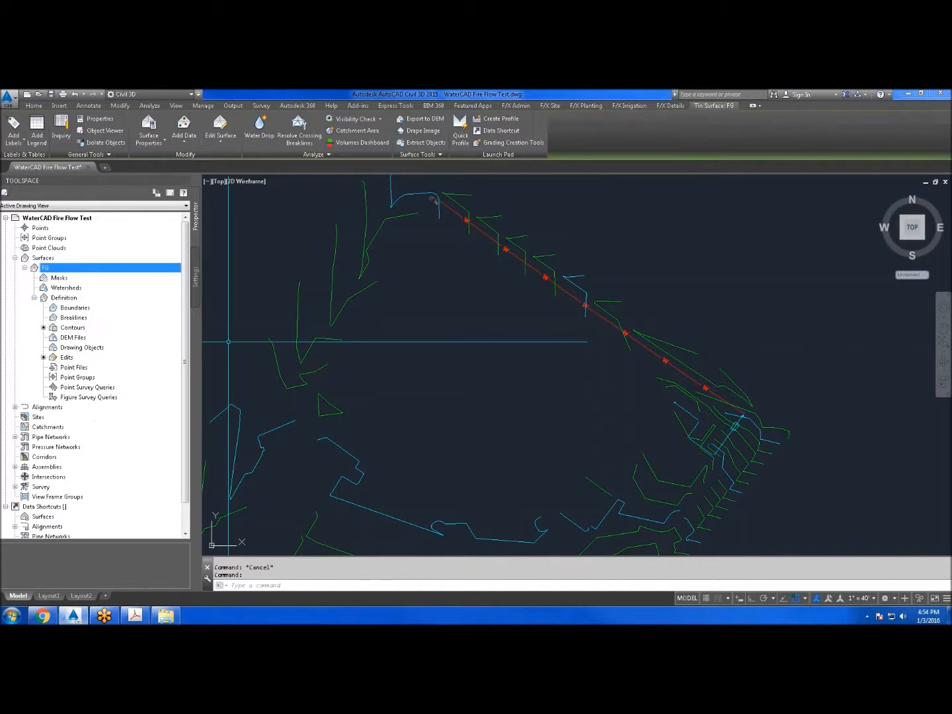
pyautogui.click(17, 147)
pyautogui.click(40, 199)
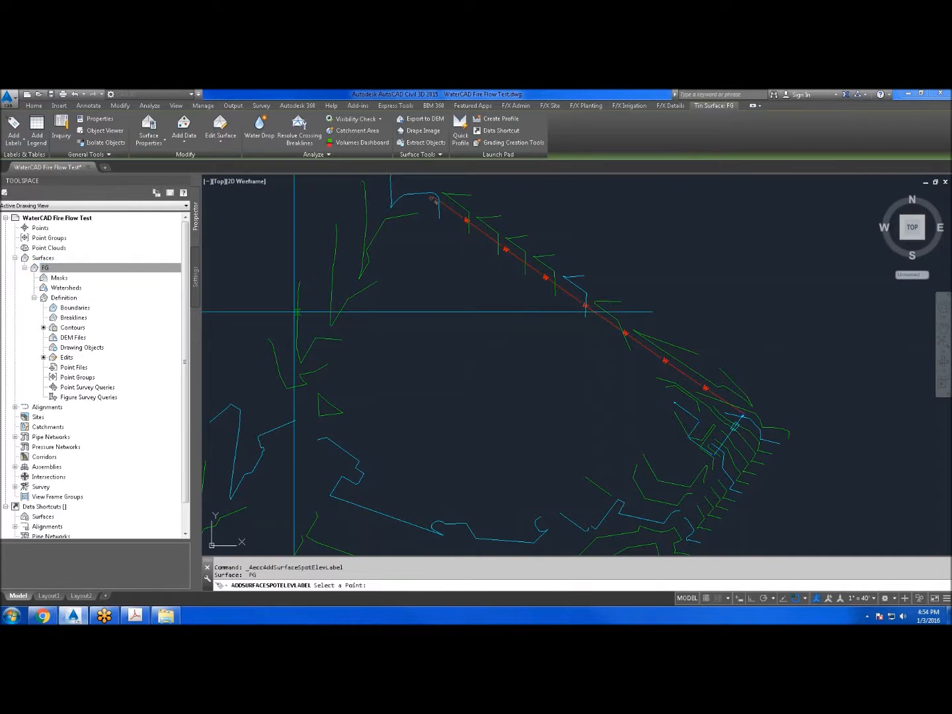
pyautogui.scroll(5, 397, 258)
pyautogui.scroll(6, 356, 249)
pyautogui.scroll(-6, 338, 281)
pyautogui.scroll(4, 340, 276)
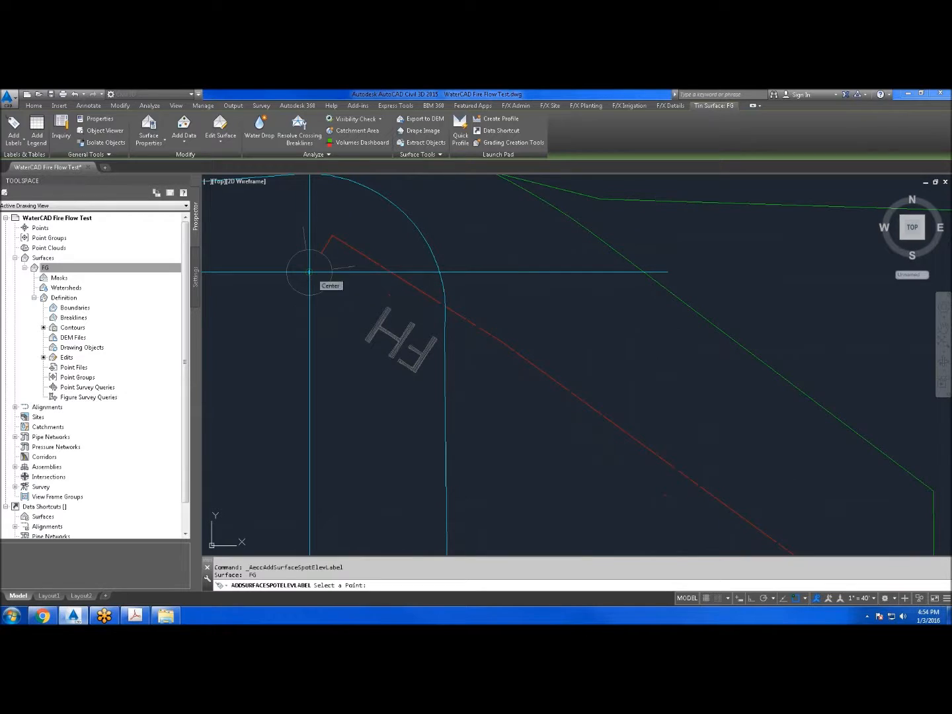
pyautogui.click(309, 272)
pyautogui.click(335, 233)
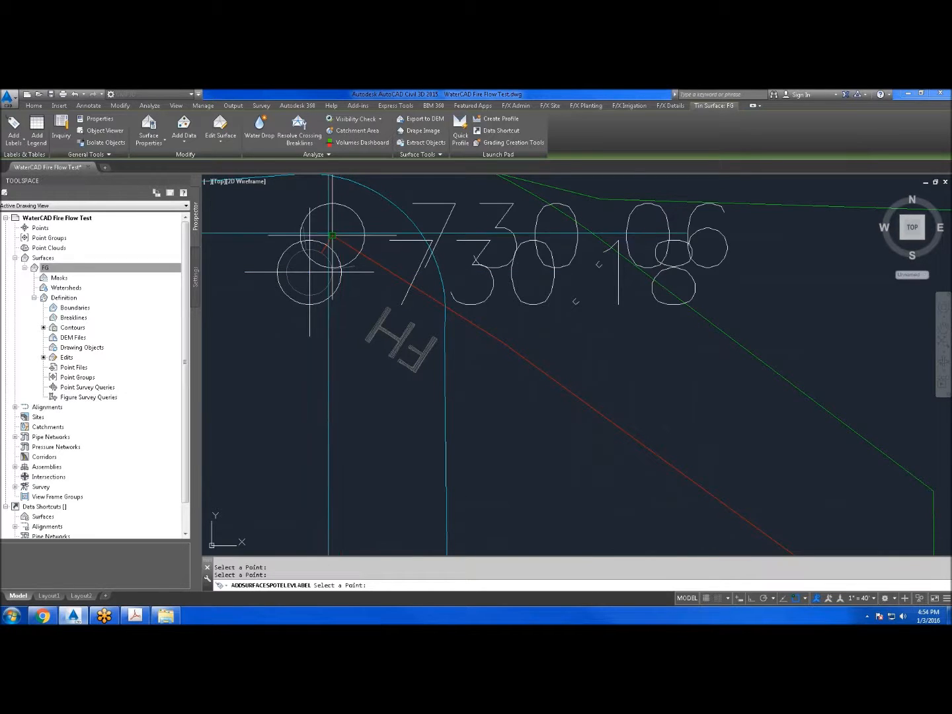
# Add FG spot elevation labels at the fittings, valve and rectangular box near the junction of the red main and cyan service line
pyautogui.scroll(-8, 330, 231)
pyautogui.scroll(8, 406, 328)
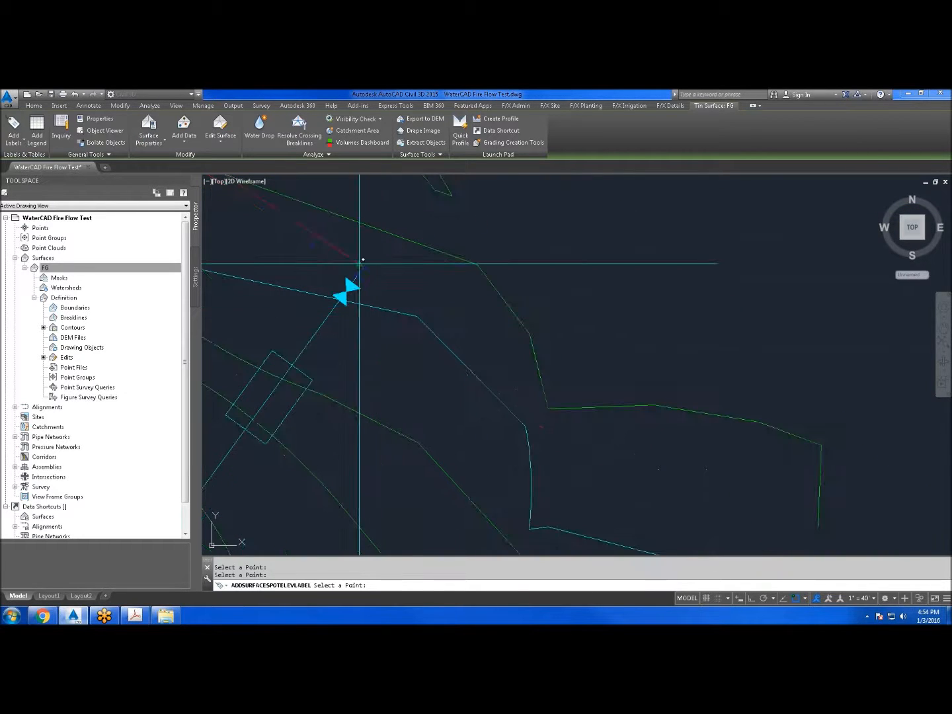
pyautogui.click(318, 235)
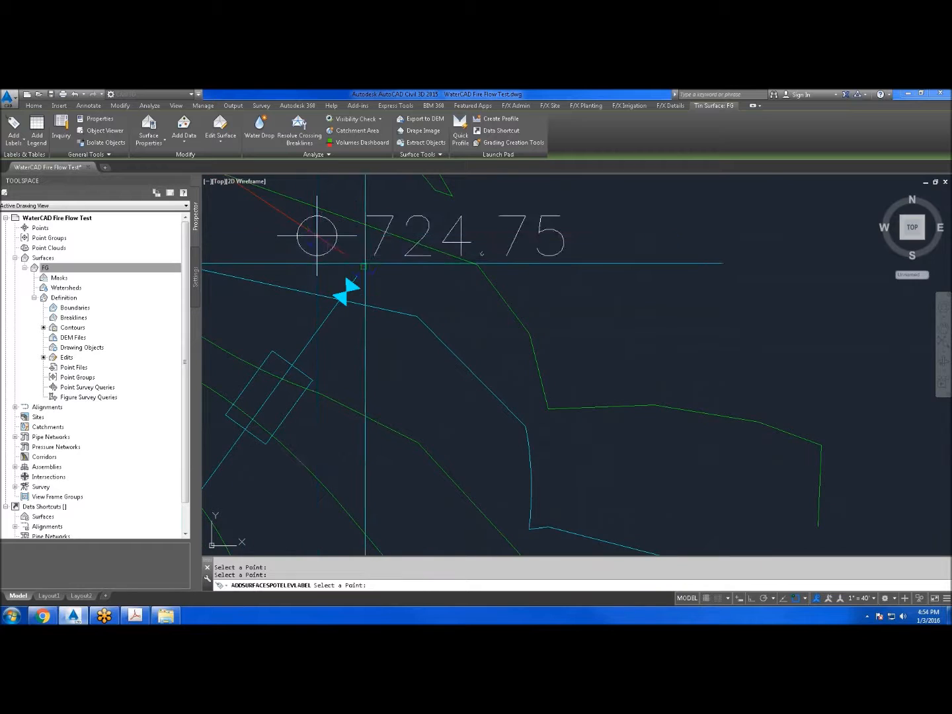
pyautogui.click(269, 396)
# Add FG spot elevation labels at the southern and western bends of the cyan service line
pyautogui.scroll(-8, 353, 362)
pyautogui.moveTo(324, 411); pyautogui.dragTo(364, 383)
pyautogui.scroll(6, 364, 384)
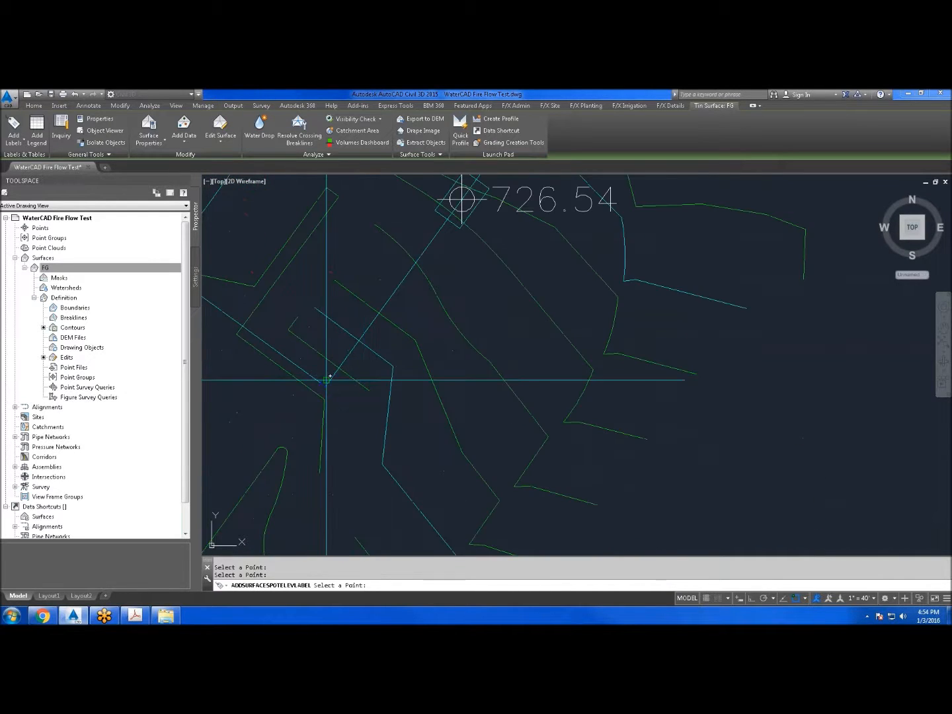
pyautogui.click(329, 386)
pyautogui.scroll(-8, 428, 408)
pyautogui.scroll(6, 364, 365)
pyautogui.click(307, 345)
pyautogui.scroll(-8, 320, 360)
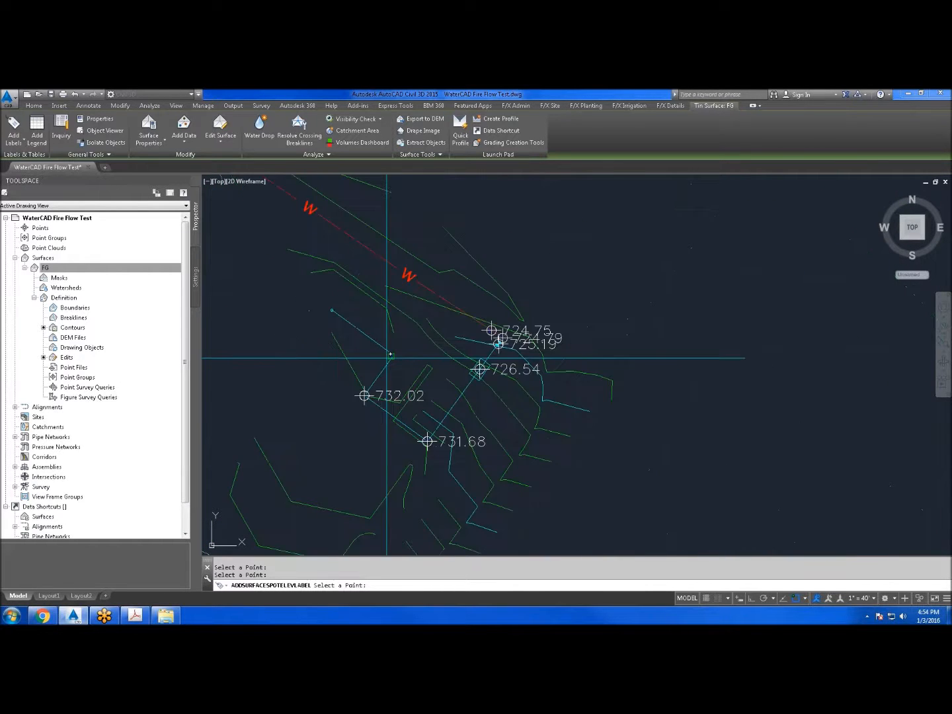
# Add FG spot elevation labels at the service line's last bend and its small end circle, finishing the labelling
pyautogui.scroll(5, 410, 342)
pyautogui.scroll(5, 406, 342)
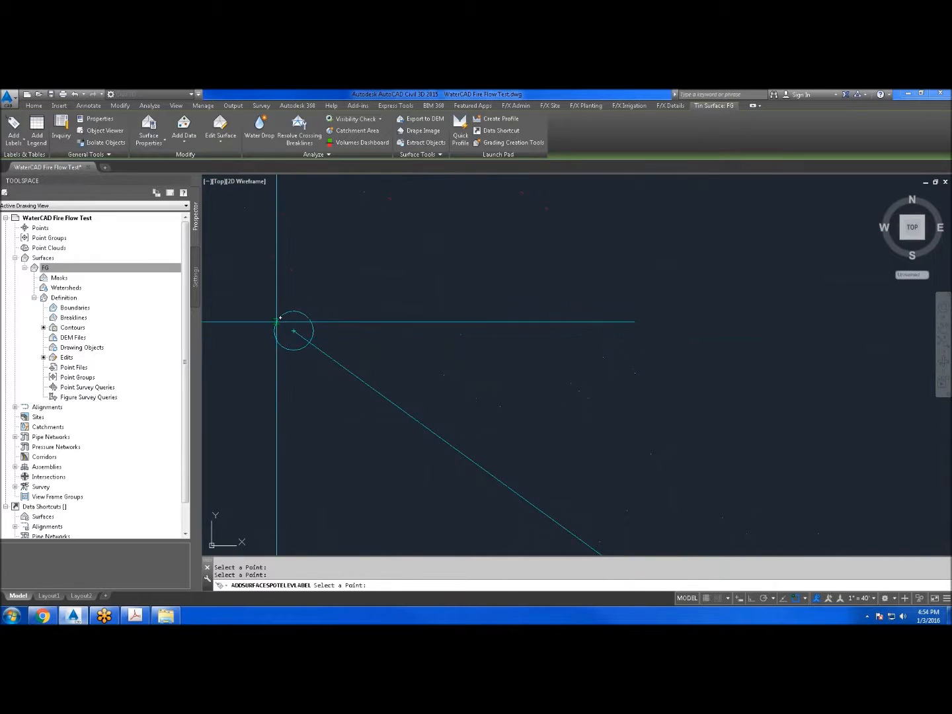
pyautogui.click(383, 329)
pyautogui.scroll(-4, 430, 295)
pyautogui.press('Escape')
pyautogui.scroll(-10, 433, 298)
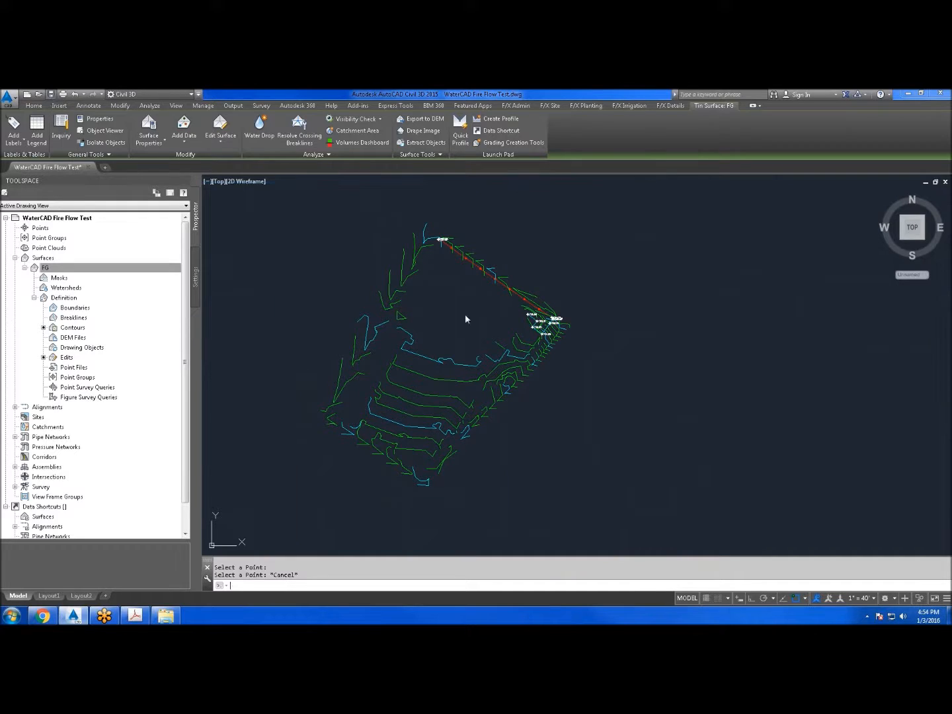
# Save the drawing, and save it also as WaterCAD Fire Flow Test.dxf in AutoCAD 2004/LT2004 DXF format, replacing the existing file
pyautogui.hotkey('ctrl', 's')
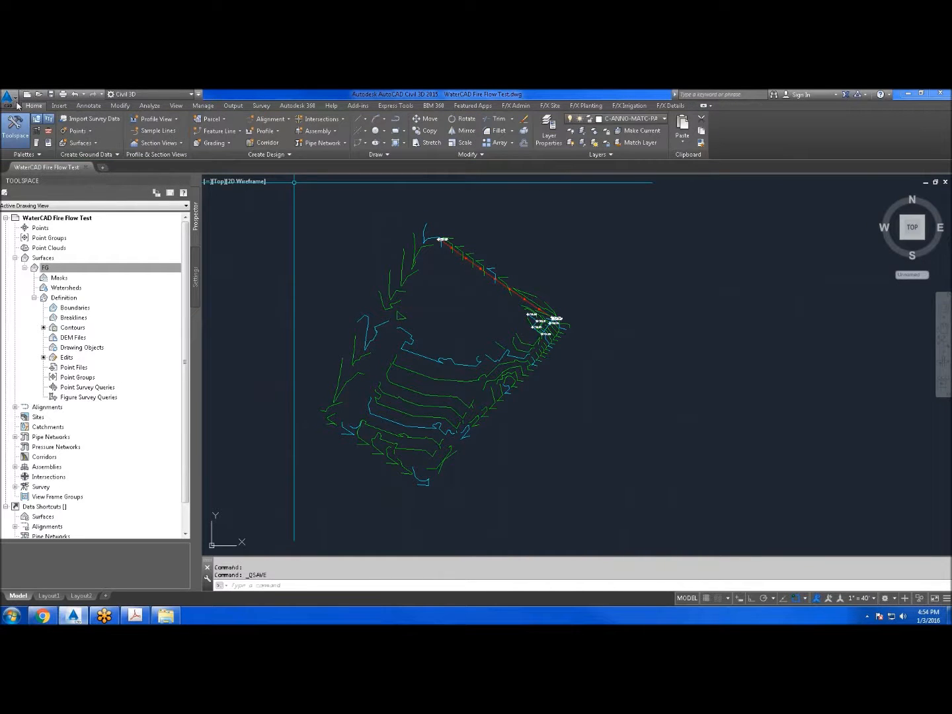
pyautogui.click(8, 98)
pyautogui.click(33, 215)
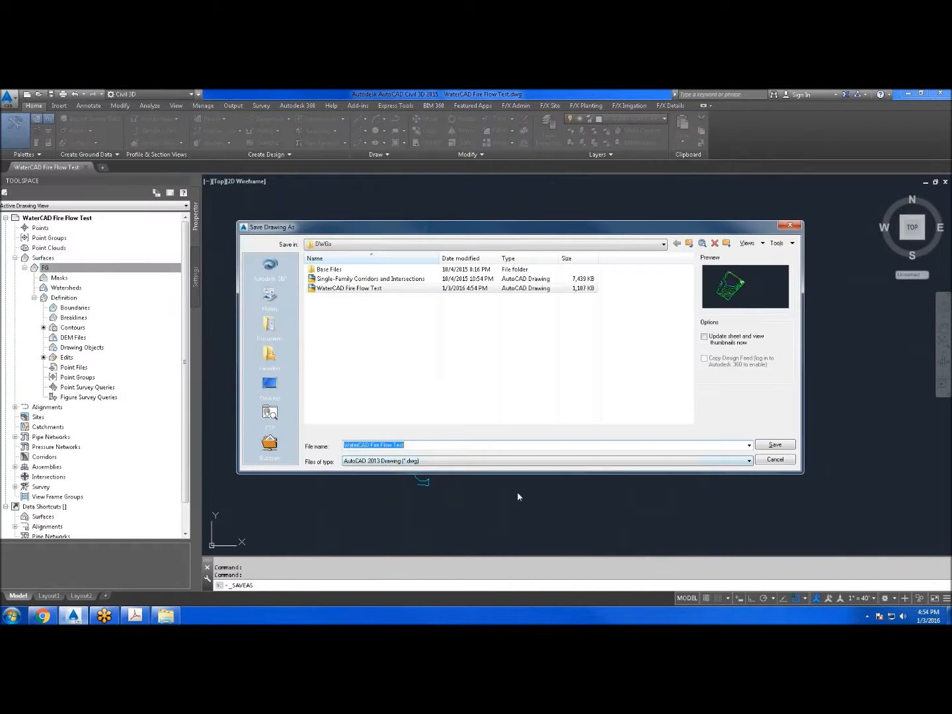
pyautogui.click(423, 461)
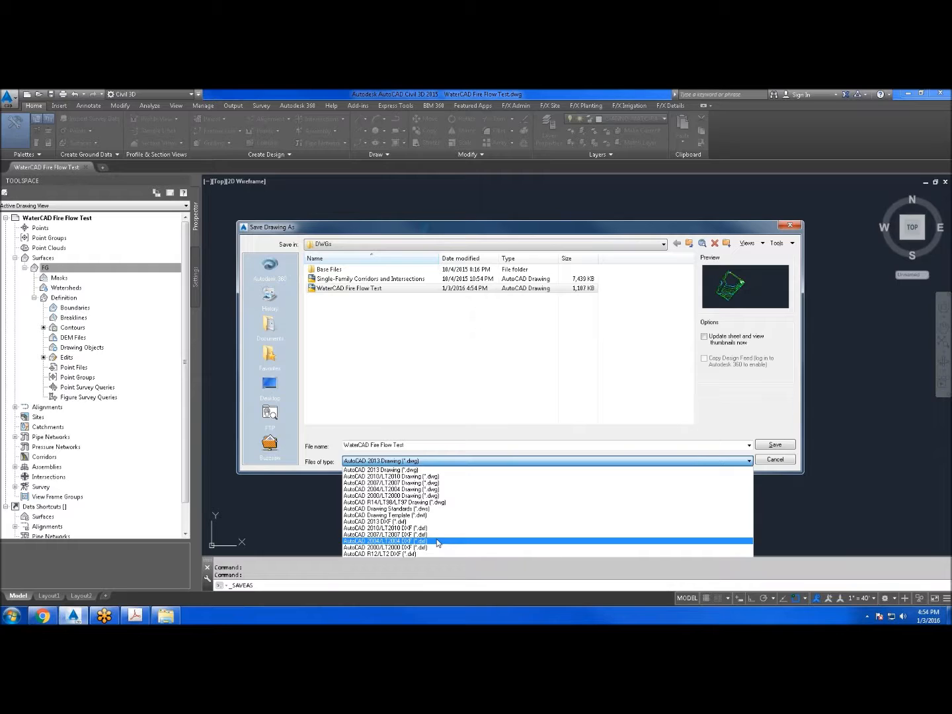
pyautogui.click(381, 542)
pyautogui.click(445, 449)
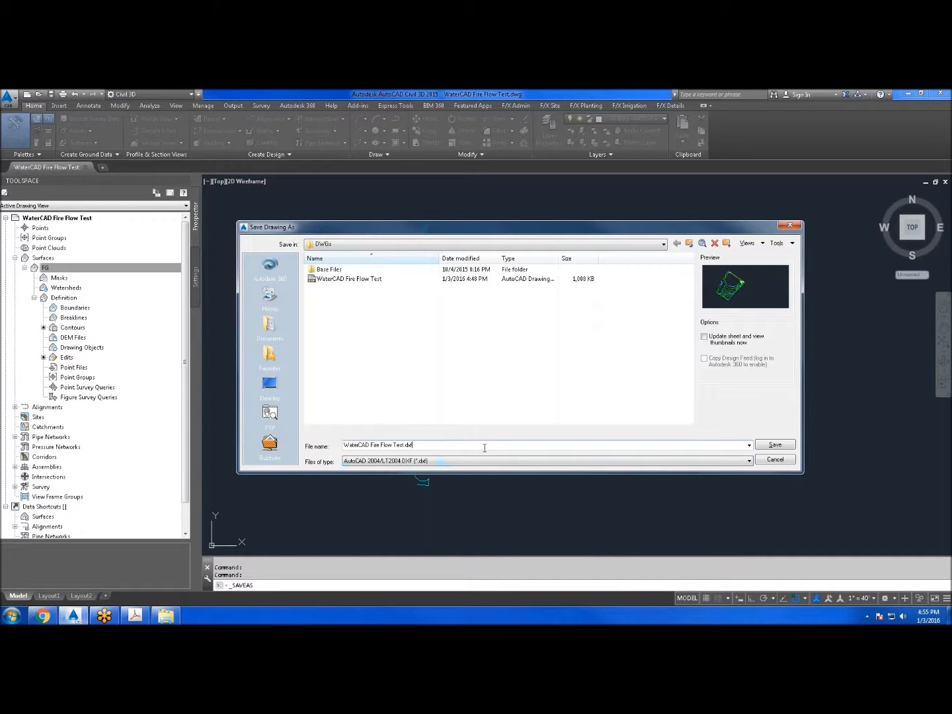
pyautogui.click(776, 445)
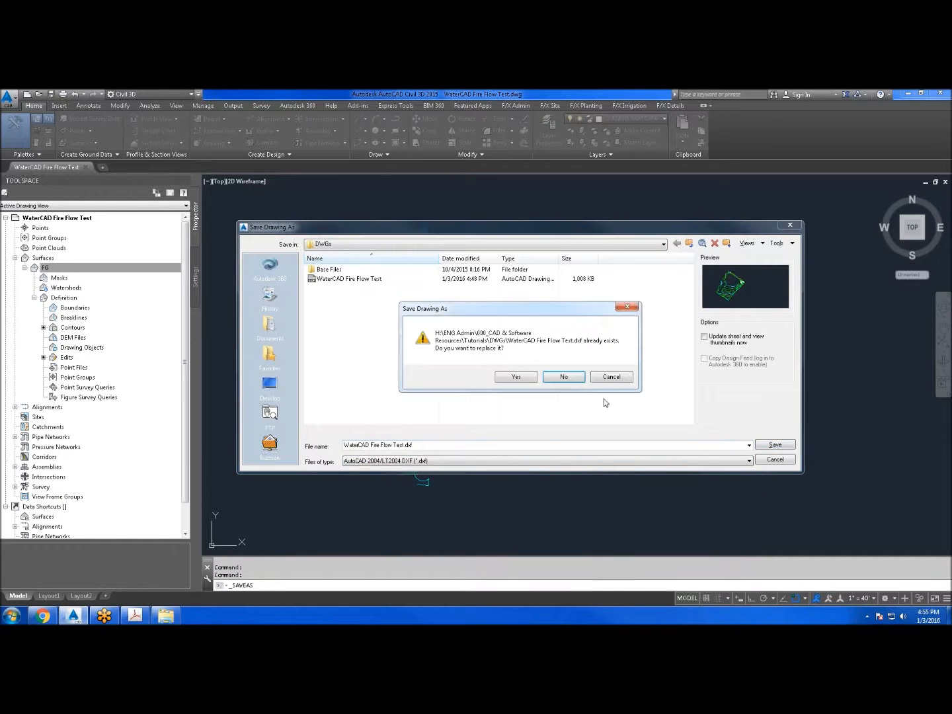
pyautogui.click(515, 378)
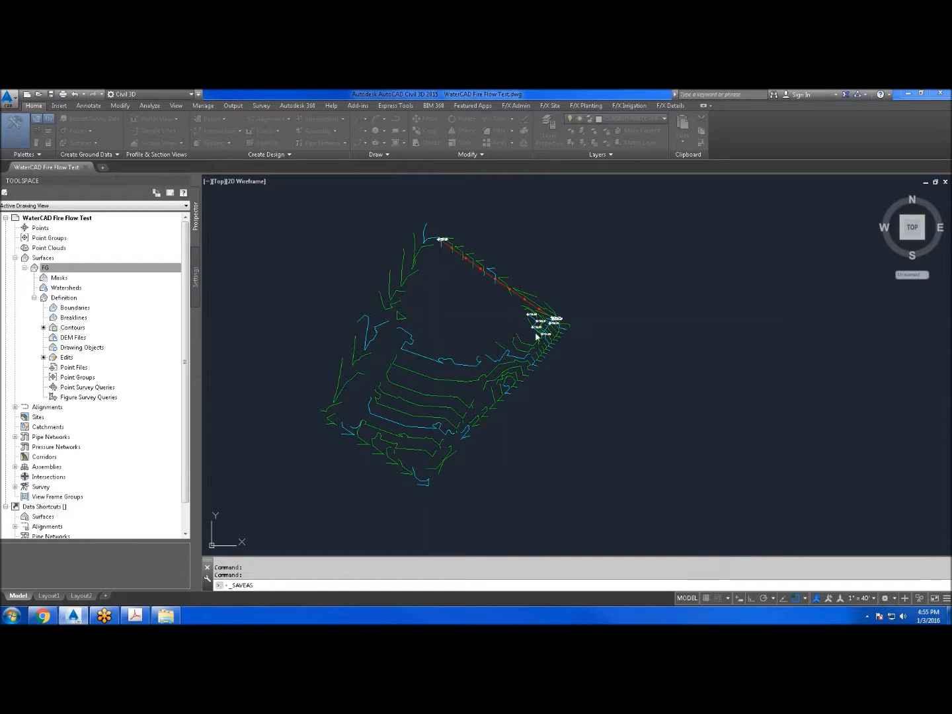
pyautogui.click(337, 265)
pyautogui.click(305, 285)
pyautogui.scroll(-2, 409, 286)
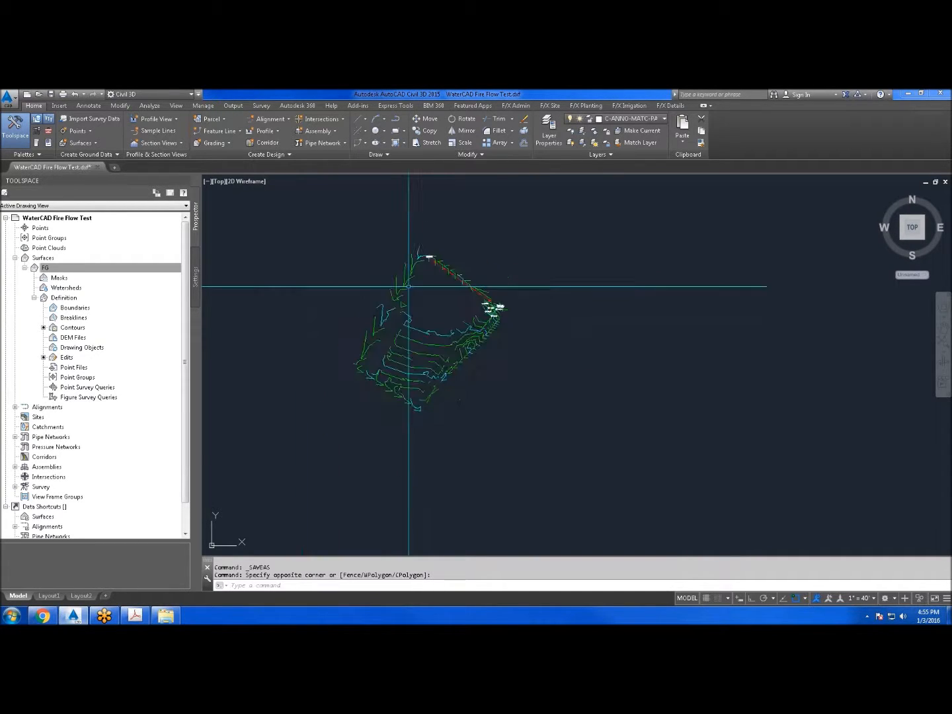
pyautogui.scroll(3, 439, 255)
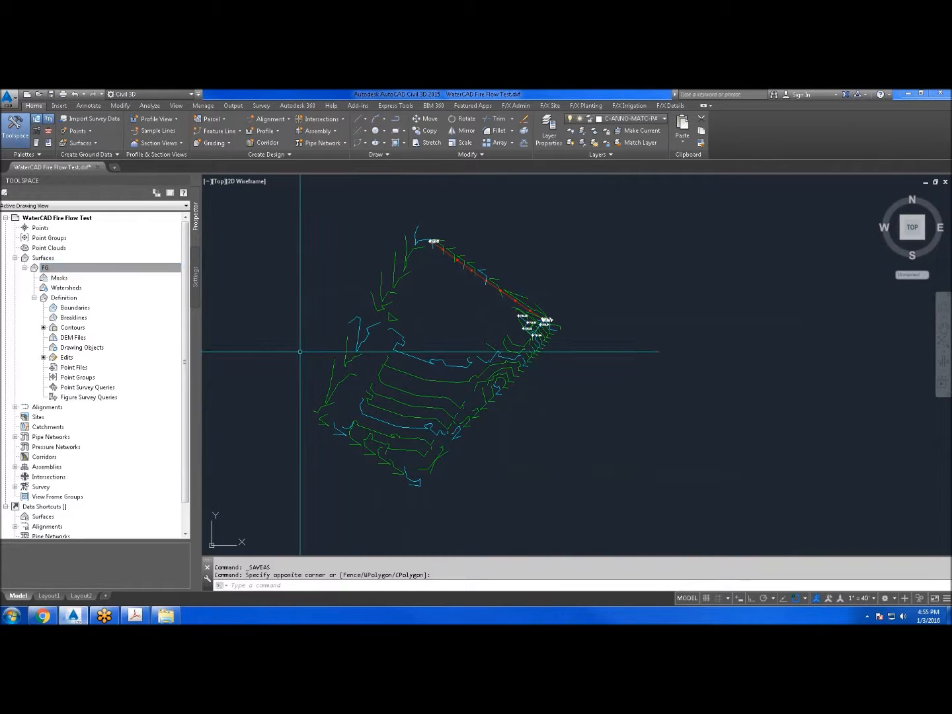
# Delete the FG surface from the DXF drawing
pyautogui.click(45, 258)
pyautogui.click(49, 266)
pyautogui.rightClick(50, 260)
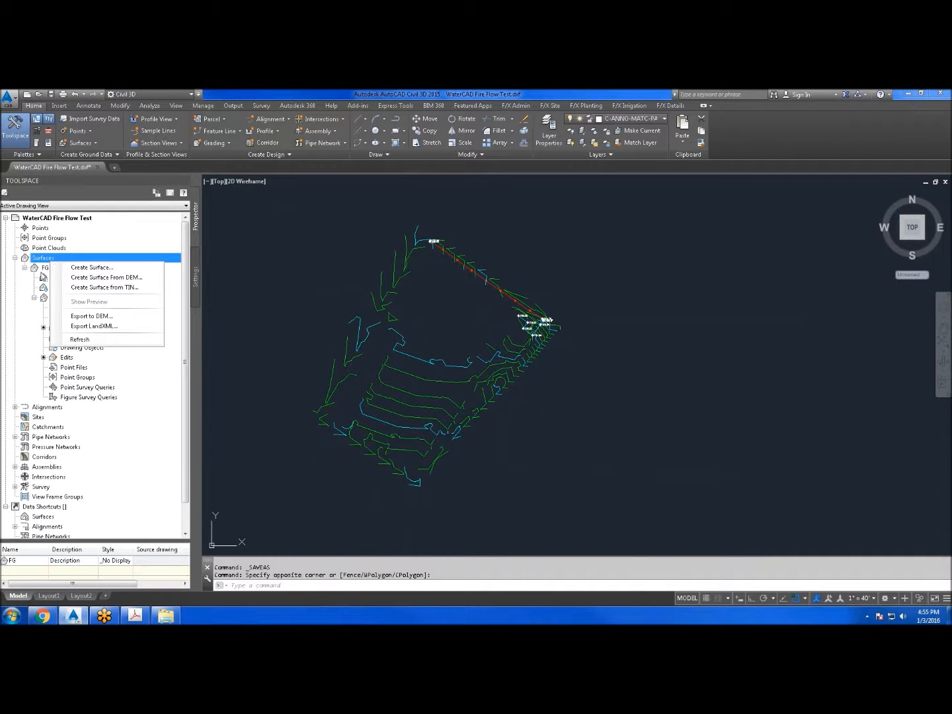
pyautogui.click(45, 268)
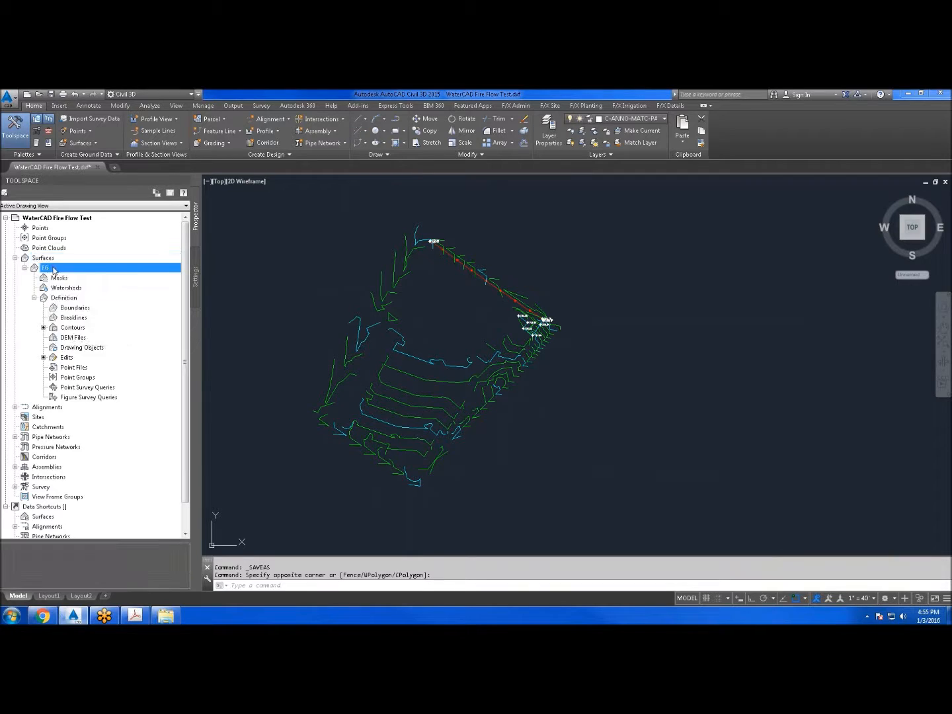
pyautogui.rightClick(64, 267)
pyautogui.click(111, 371)
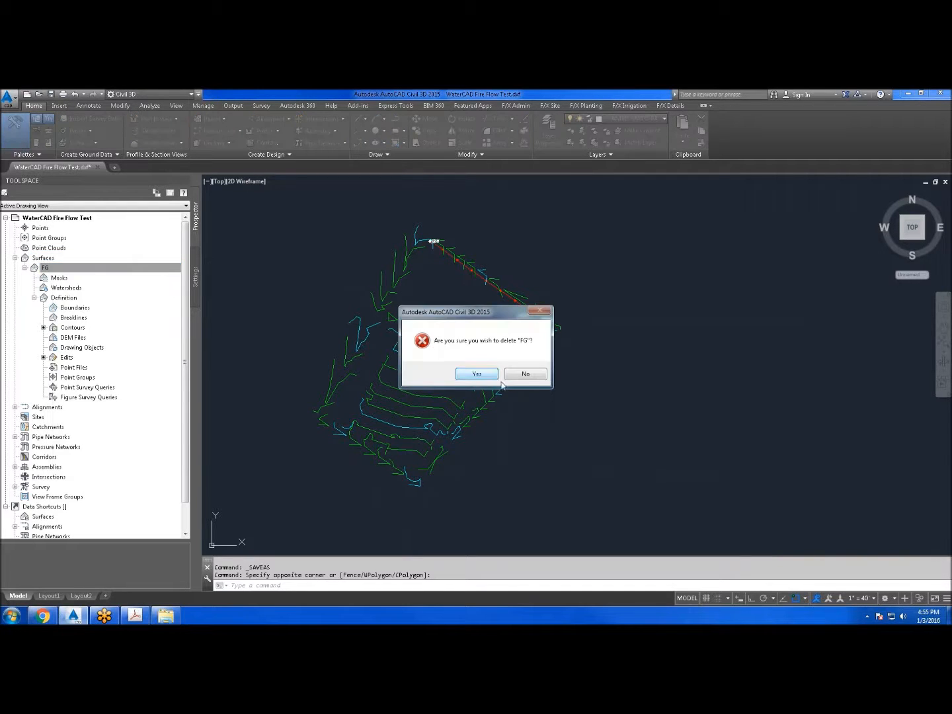
pyautogui.click(476, 375)
# Erase all the contour lines by picking one and selecting the similar objects
pyautogui.scroll(7, 502, 371)
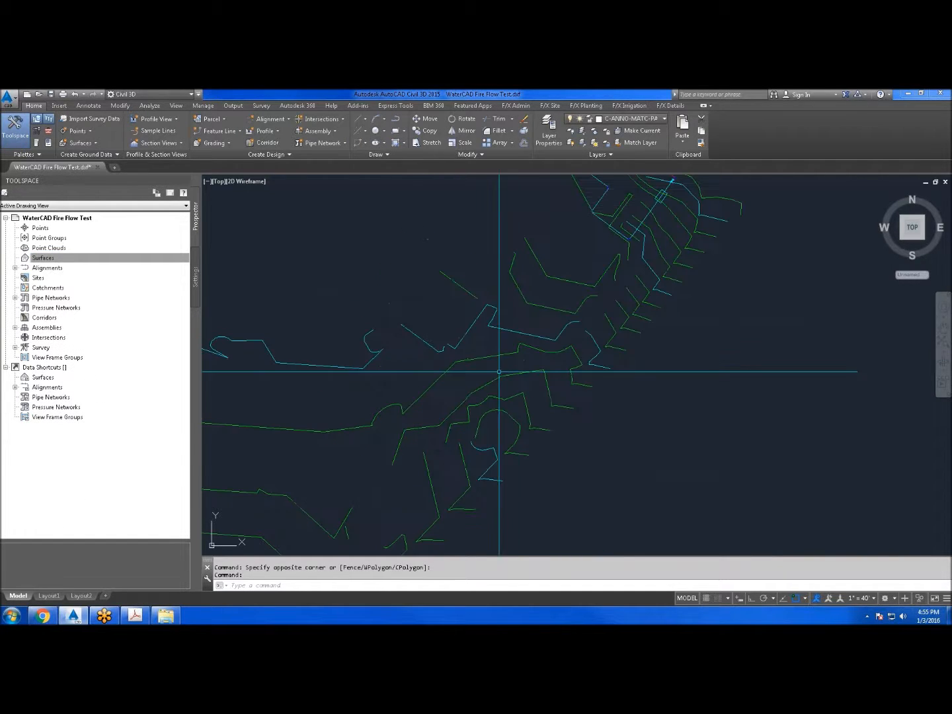
pyautogui.click(483, 347)
pyautogui.click(454, 311)
pyautogui.write('s')
pyautogui.press('Return')
pyautogui.scroll(-3, 493, 331)
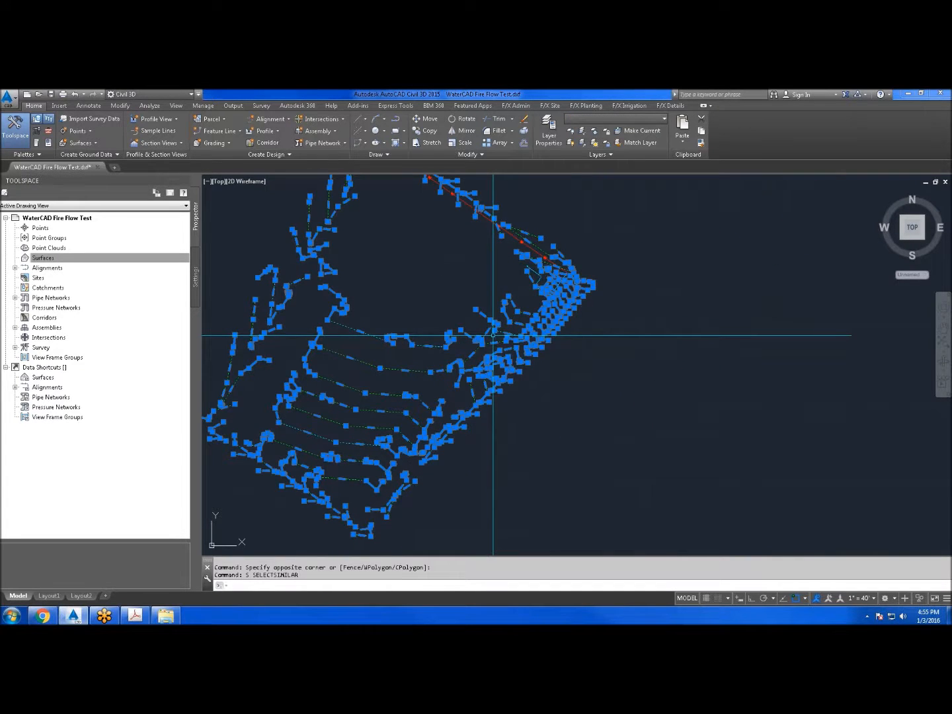
pyautogui.press('Delete')
pyautogui.scroll(2, 496, 348)
pyautogui.press('Escape')
# Erase the bend and end fitting symbols and the valve symbol where the red main meets the cyan service line
pyautogui.scroll(8, 384, 285)
pyautogui.scroll(-5, 487, 334)
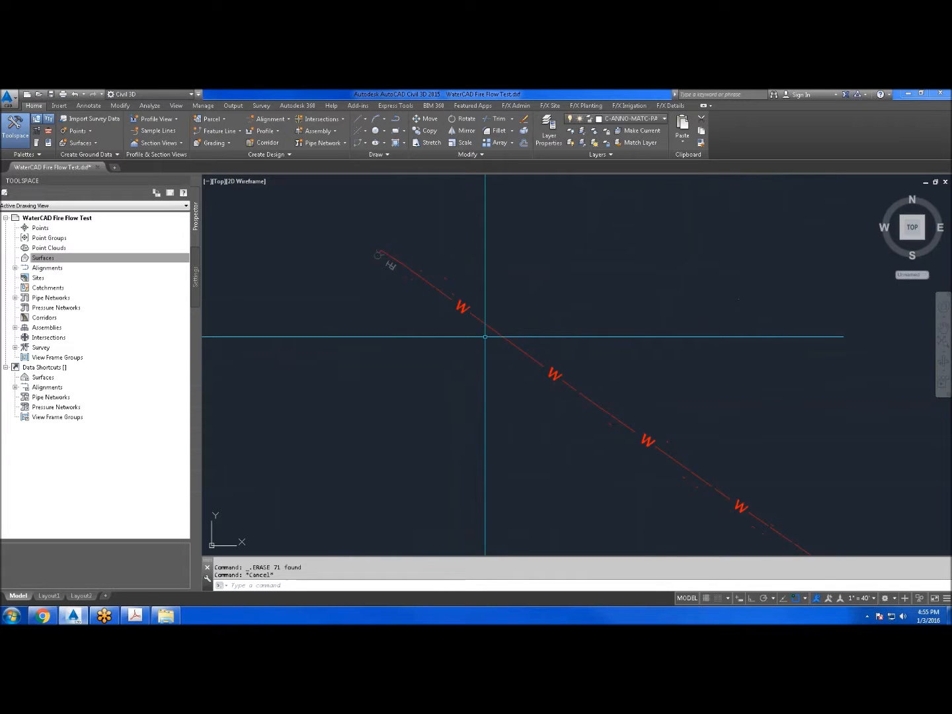
pyautogui.scroll(6, 544, 377)
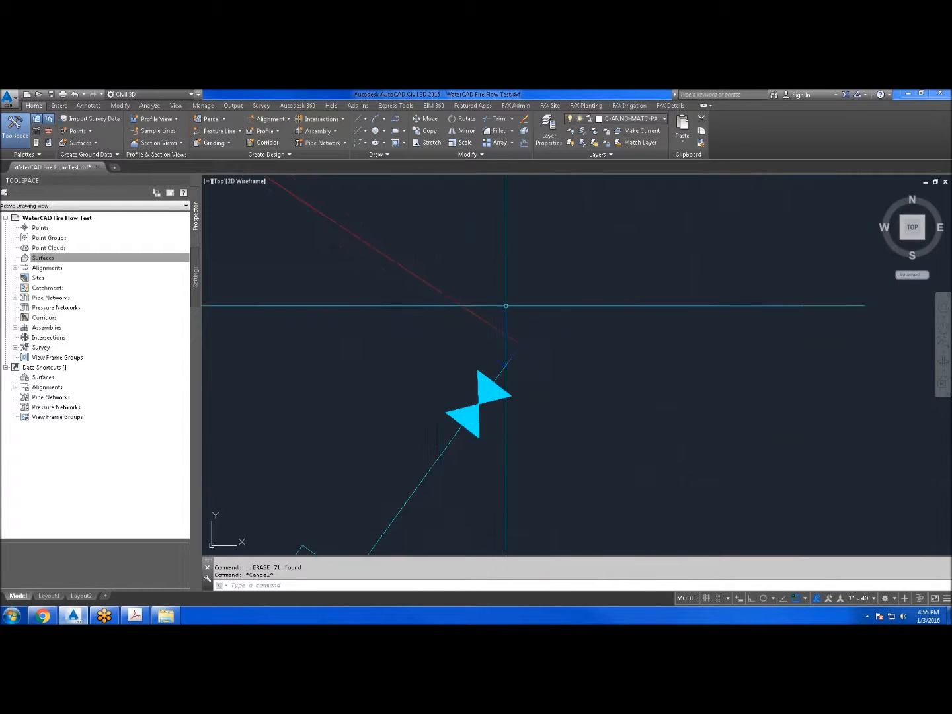
pyautogui.click(409, 271)
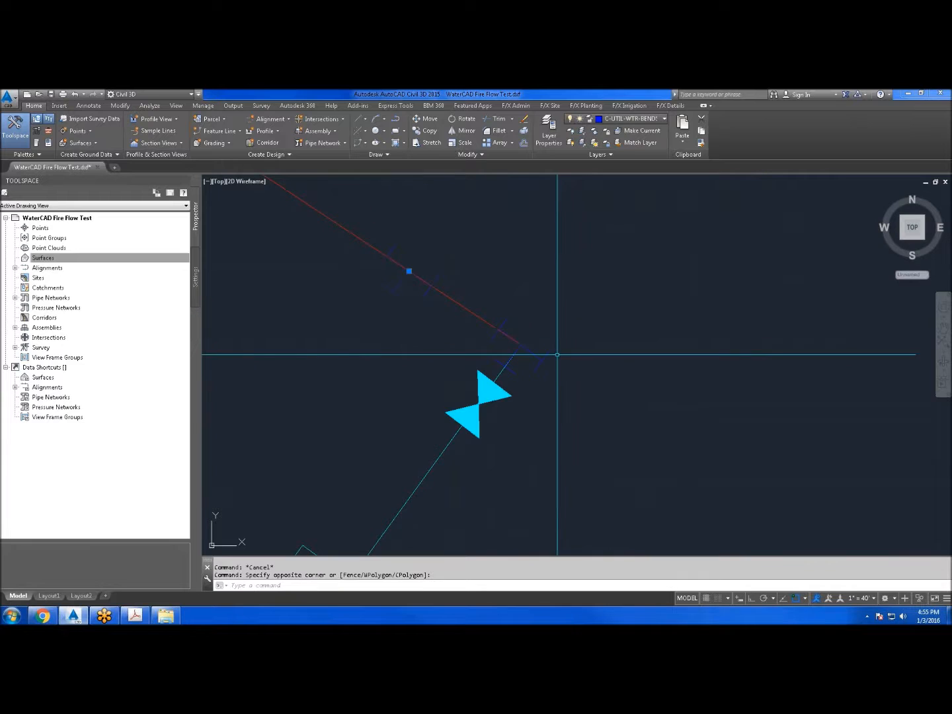
pyautogui.scroll(-4, 524, 389)
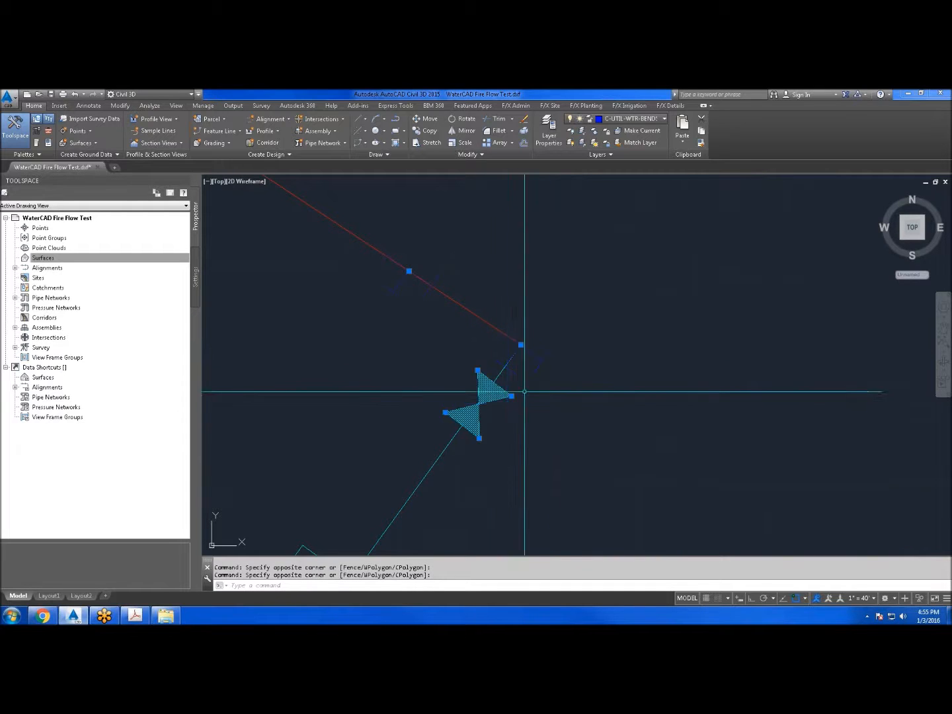
pyautogui.click(571, 380)
pyautogui.press('Delete')
# Erase the cyan rectangle drawn around the service line just below the junction with the red main
pyautogui.scroll(2, 559, 351)
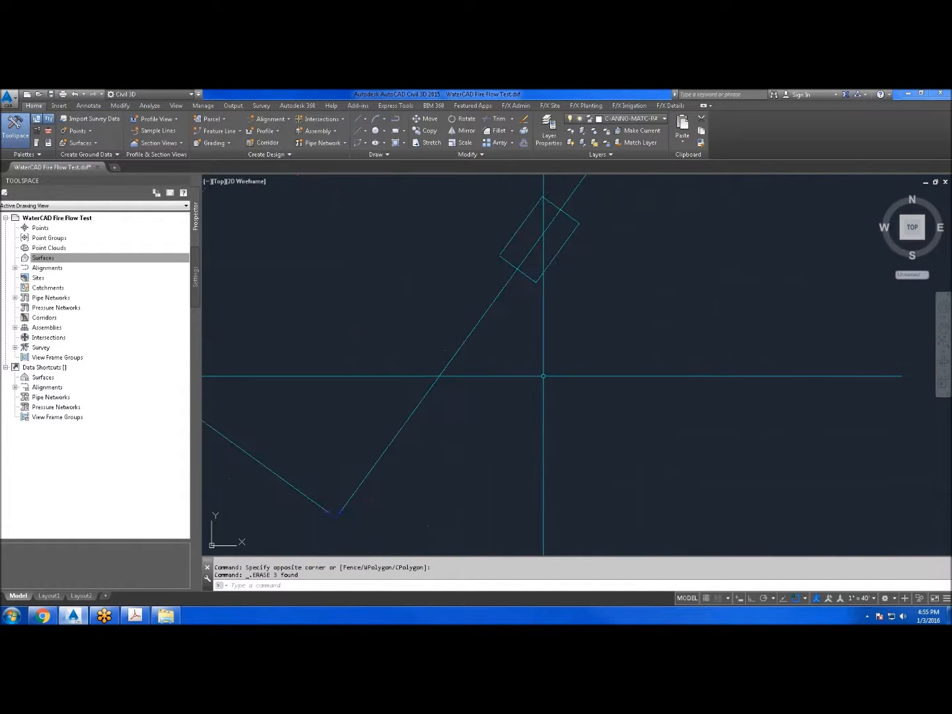
pyautogui.scroll(-4, 556, 299)
pyautogui.scroll(8, 564, 289)
pyautogui.click(562, 314)
pyautogui.click(533, 330)
pyautogui.scroll(-4, 578, 287)
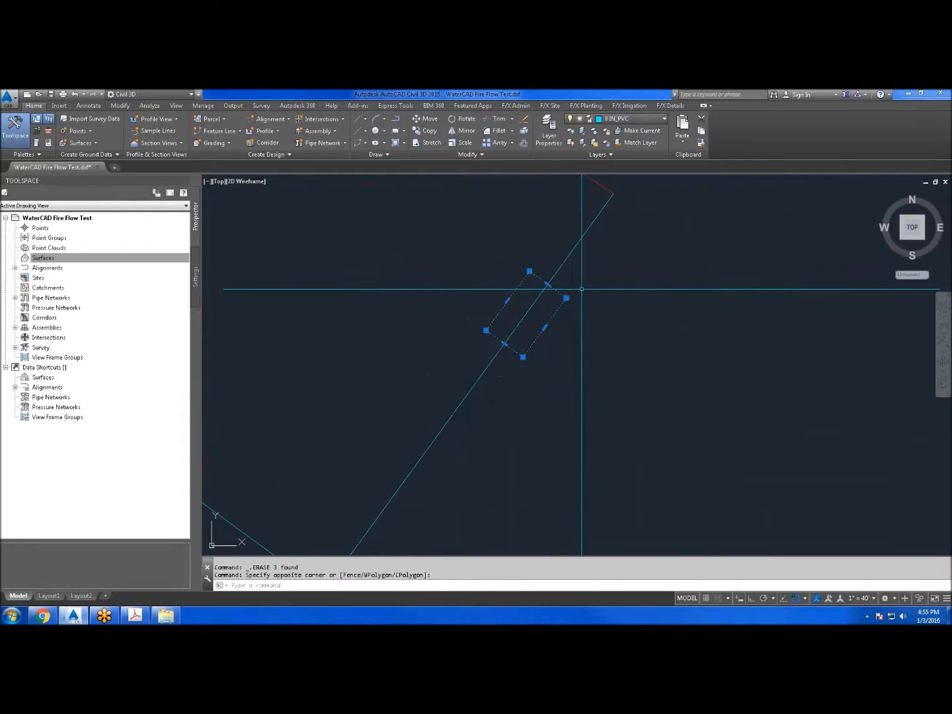
pyautogui.press('Delete')
# Erase the blue bend symbols at the service line's last bend and western bend
pyautogui.scroll(6, 584, 286)
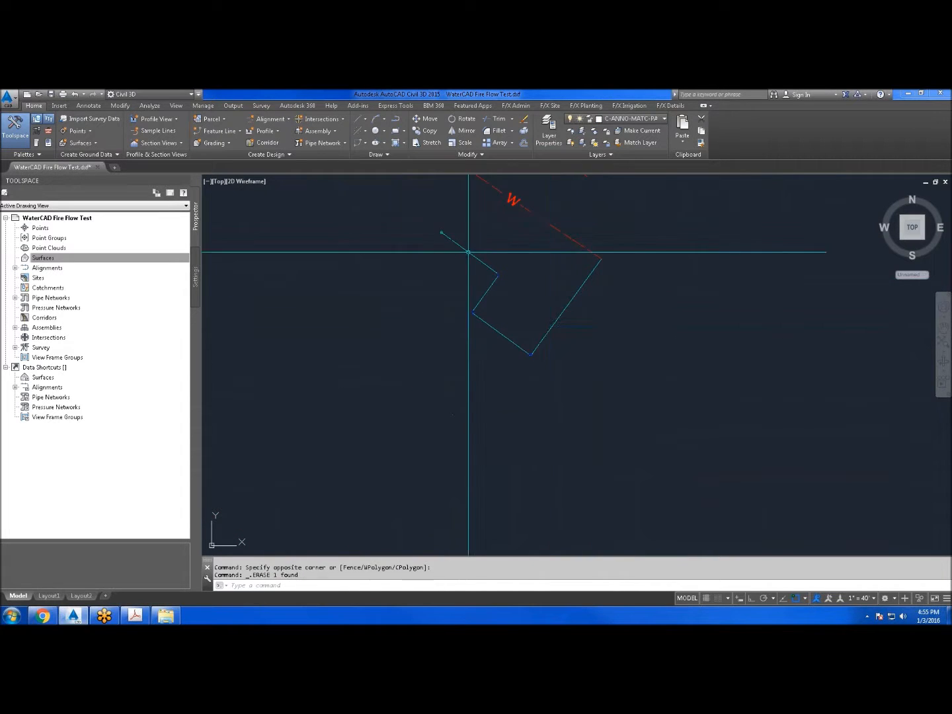
pyautogui.scroll(10, 411, 426)
pyautogui.click(414, 383)
pyautogui.scroll(-5, 476, 350)
pyautogui.press('Delete')
pyautogui.scroll(-6, 579, 370)
pyautogui.scroll(12, 592, 309)
pyautogui.click(548, 222)
pyautogui.click(490, 244)
pyautogui.scroll(-6, 582, 310)
pyautogui.press('Delete')
# Erase the blue bend symbol at the service line's southern bend
pyautogui.scroll(-8, 584, 350)
pyautogui.scroll(11, 529, 300)
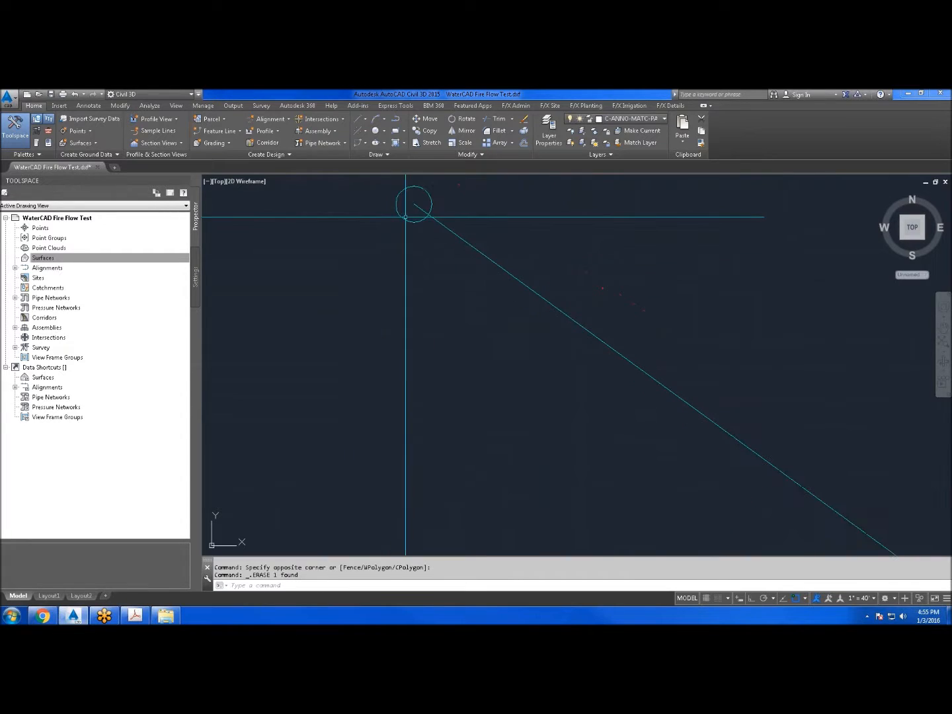
pyautogui.scroll(-13, 408, 216)
pyautogui.scroll(6, 431, 277)
pyautogui.moveTo(409, 257); pyautogui.dragTo(431, 330)
pyautogui.scroll(8, 430, 330)
pyautogui.moveTo(437, 281); pyautogui.dragTo(421, 379)
pyautogui.scroll(4, 422, 284)
pyautogui.click(438, 257)
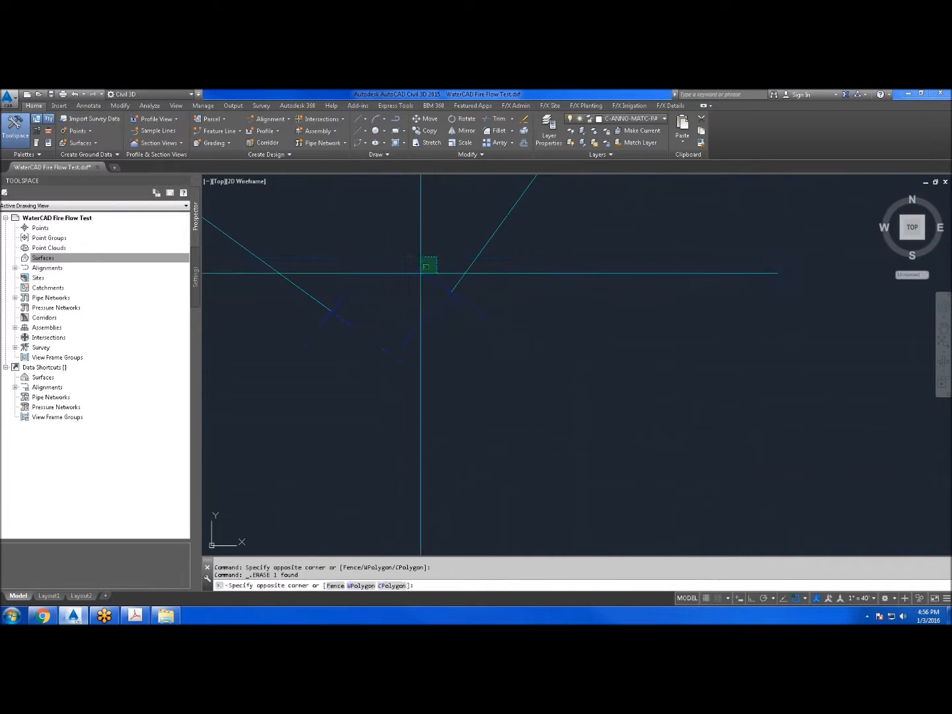
pyautogui.click(402, 334)
pyautogui.scroll(-8, 518, 360)
pyautogui.press('Delete')
# Erase the fire hydrant symbol at the northwestern end of the red water line
pyautogui.scroll(-7, 515, 378)
pyautogui.moveTo(483, 275); pyautogui.dragTo(500, 397)
pyautogui.scroll(-7, 500, 398)
pyautogui.moveTo(351, 269); pyautogui.dragTo(400, 291)
pyautogui.scroll(9, 402, 303)
pyautogui.scroll(6, 443, 326)
pyautogui.moveTo(444, 326); pyautogui.dragTo(385, 327)
pyautogui.scroll(7, 385, 329)
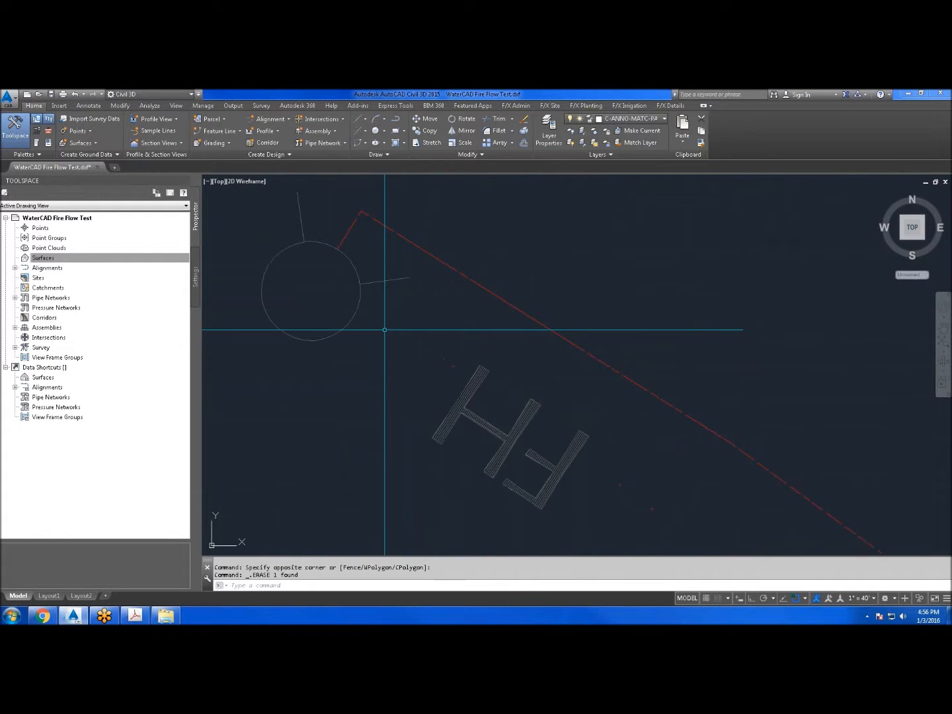
pyautogui.click(377, 314)
pyautogui.click(284, 350)
pyautogui.scroll(-6, 361, 350)
pyautogui.press('Delete')
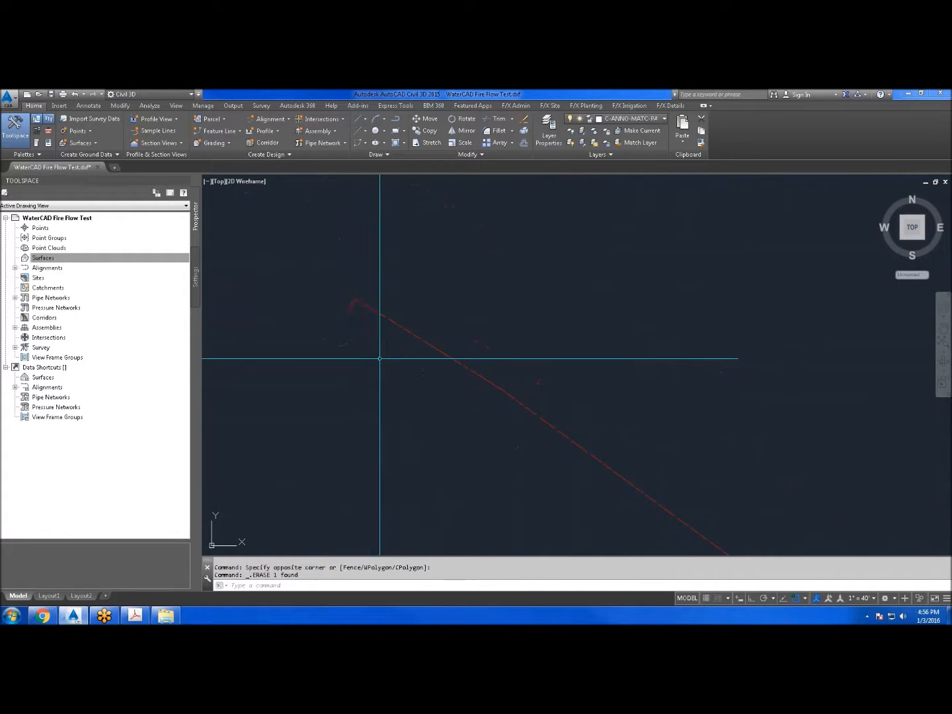
# Select the red water main's segments to inspect their layer and endpoints, then clear the selection
pyautogui.scroll(-5, 372, 337)
pyautogui.moveTo(468, 395); pyautogui.dragTo(399, 311)
pyautogui.scroll(-4, 403, 314)
pyautogui.moveTo(524, 392); pyautogui.dragTo(463, 319)
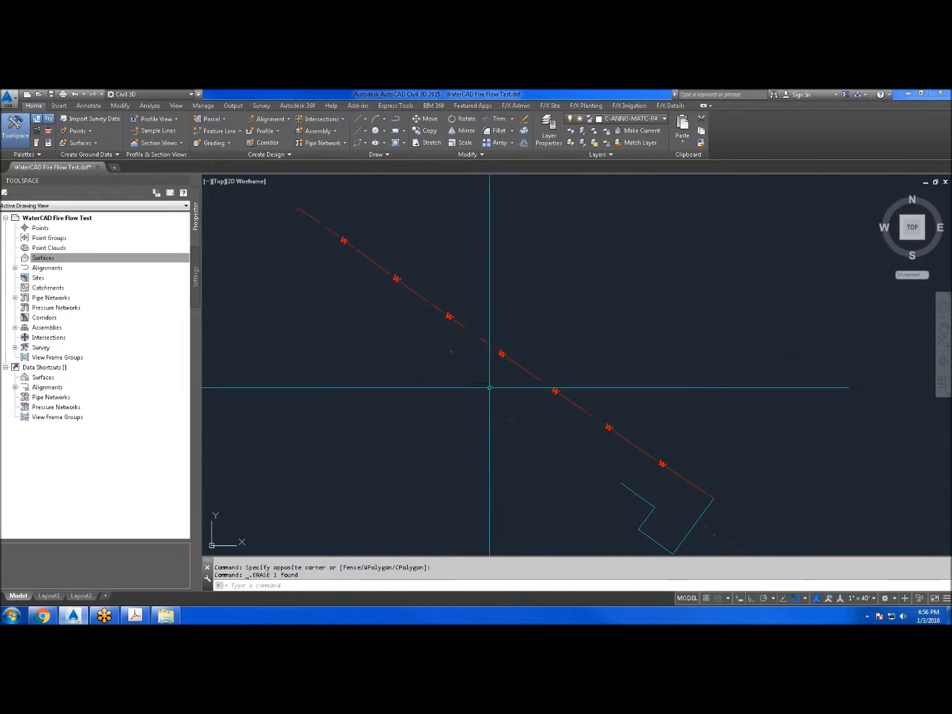
pyautogui.click(489, 312)
pyautogui.click(442, 370)
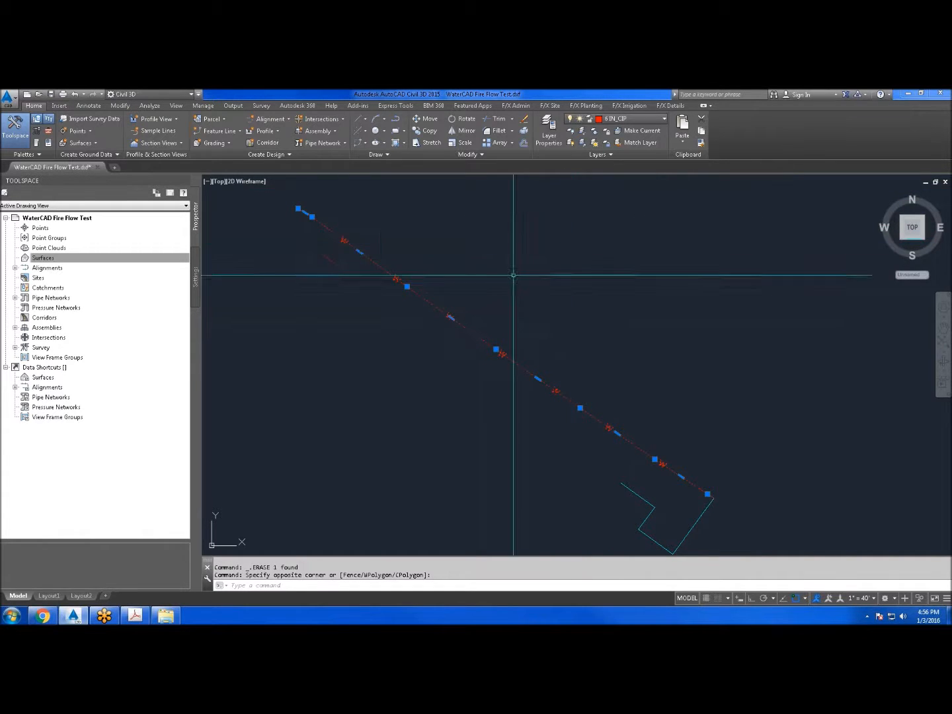
pyautogui.moveTo(407, 286)
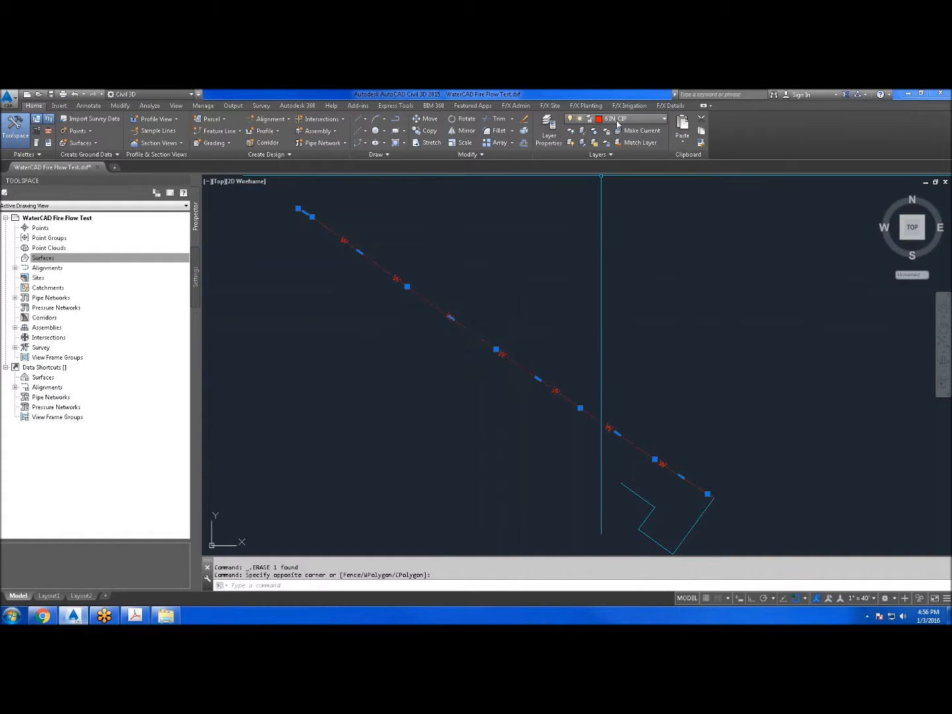
pyautogui.scroll(3, 399, 279)
pyautogui.scroll(-1, 385, 319)
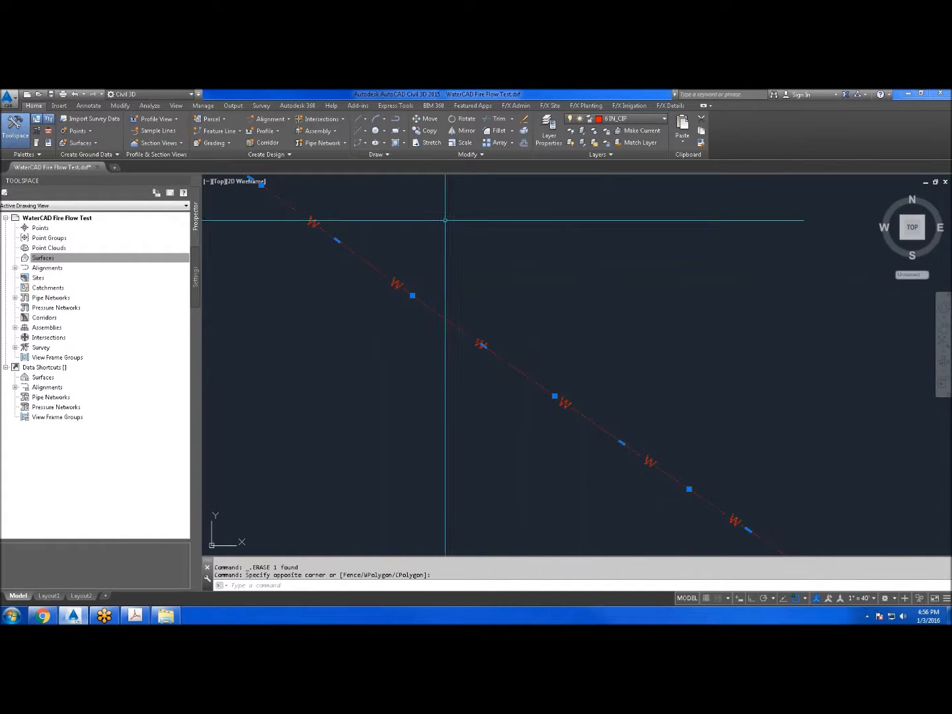
pyautogui.scroll(-5, 384, 226)
pyautogui.scroll(5, 513, 333)
pyautogui.press('Escape')
# Check the layer of the short service line segment at the junction with the red main, and save the DXF
pyautogui.scroll(4, 499, 337)
pyautogui.click(504, 351)
pyautogui.click(472, 332)
pyautogui.scroll(5, 508, 295)
pyautogui.press('Escape')
pyautogui.click(500, 340)
pyautogui.click(475, 322)
pyautogui.scroll(-8, 540, 327)
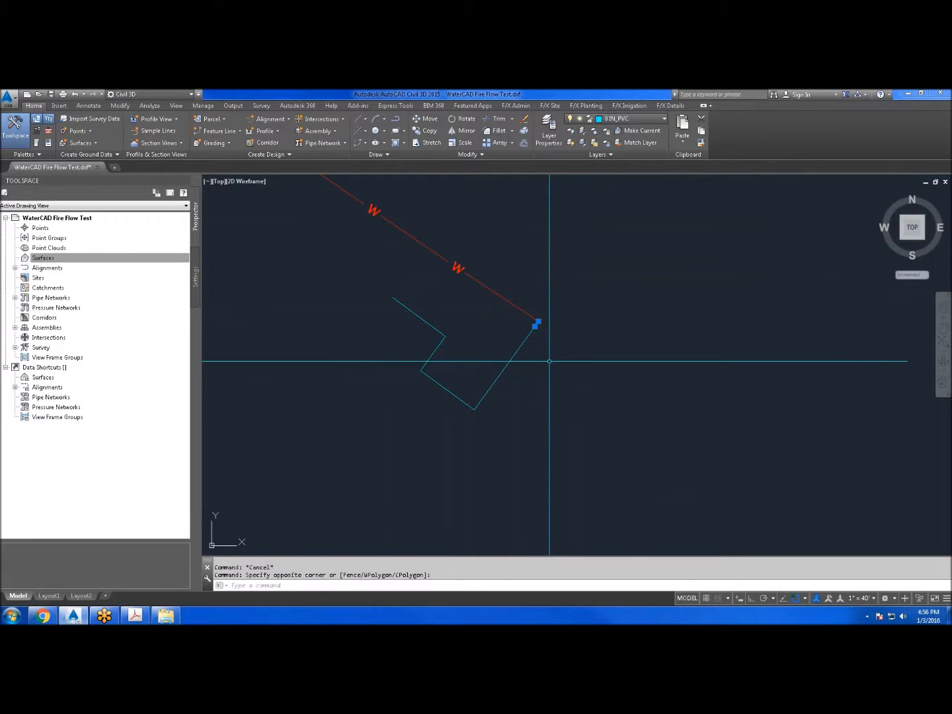
pyautogui.press('Escape')
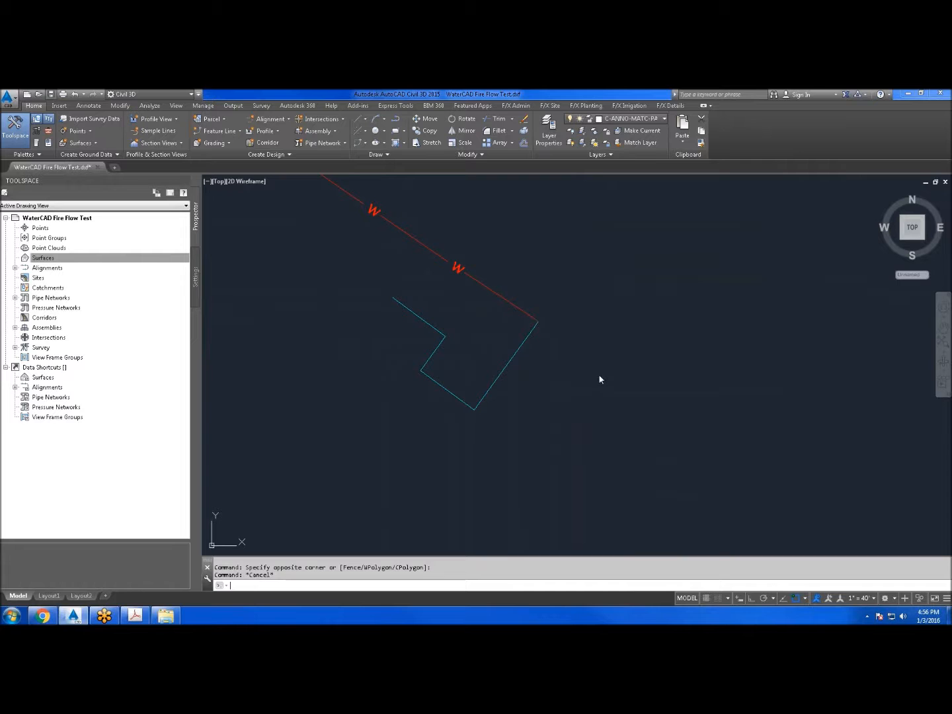
pyautogui.hotkey('ctrl', 's')
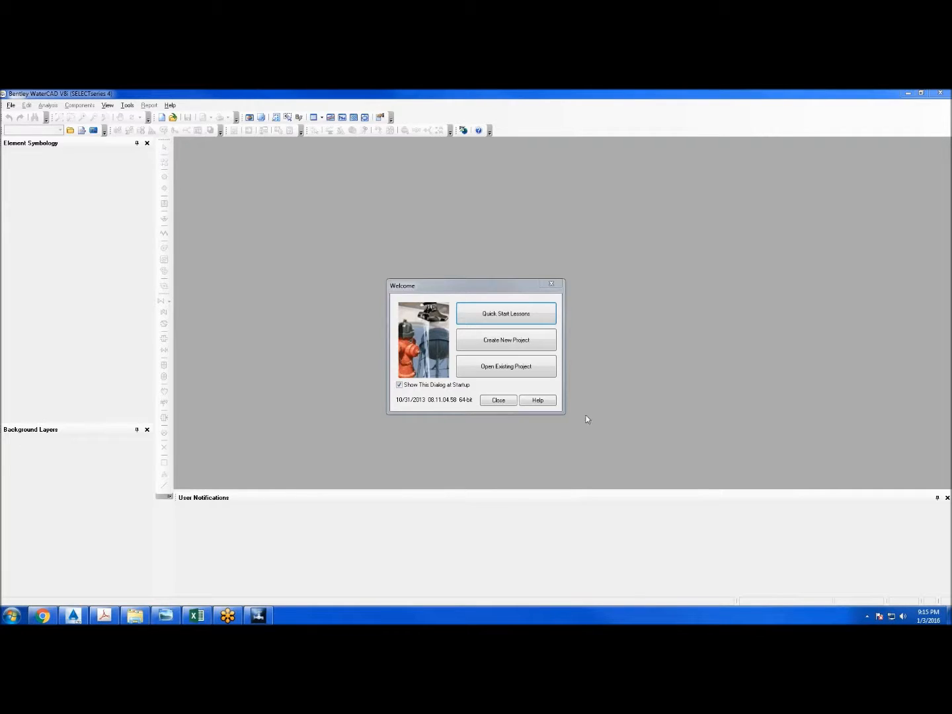
# In Bentley WaterCAD, create a new project and add a pipe user data extension field labelled AutoCAD Layer
pyautogui.click(502, 343)
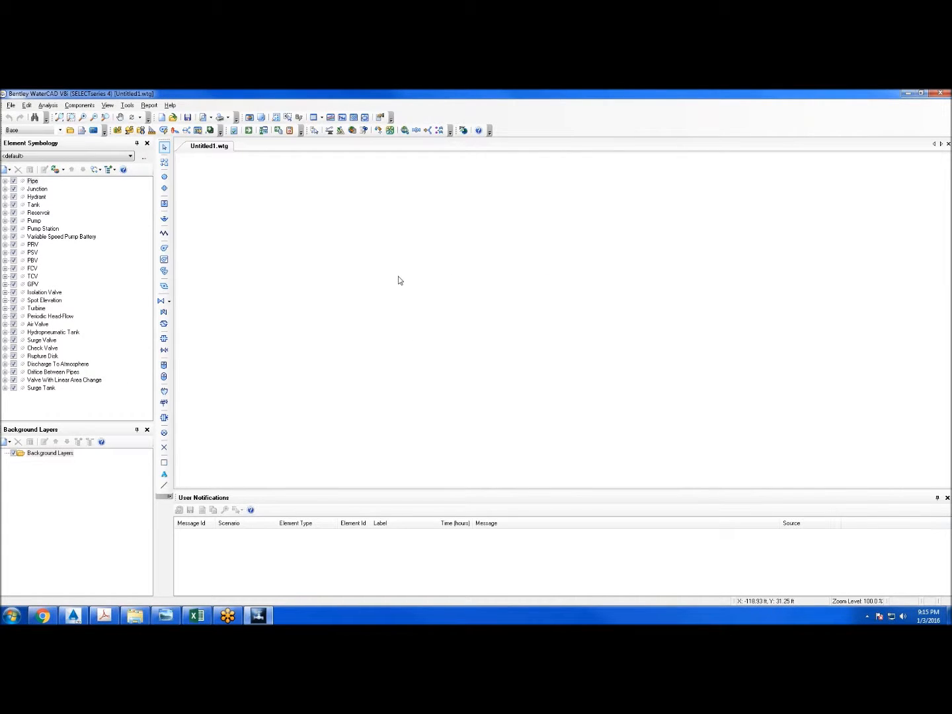
pyautogui.click(127, 105)
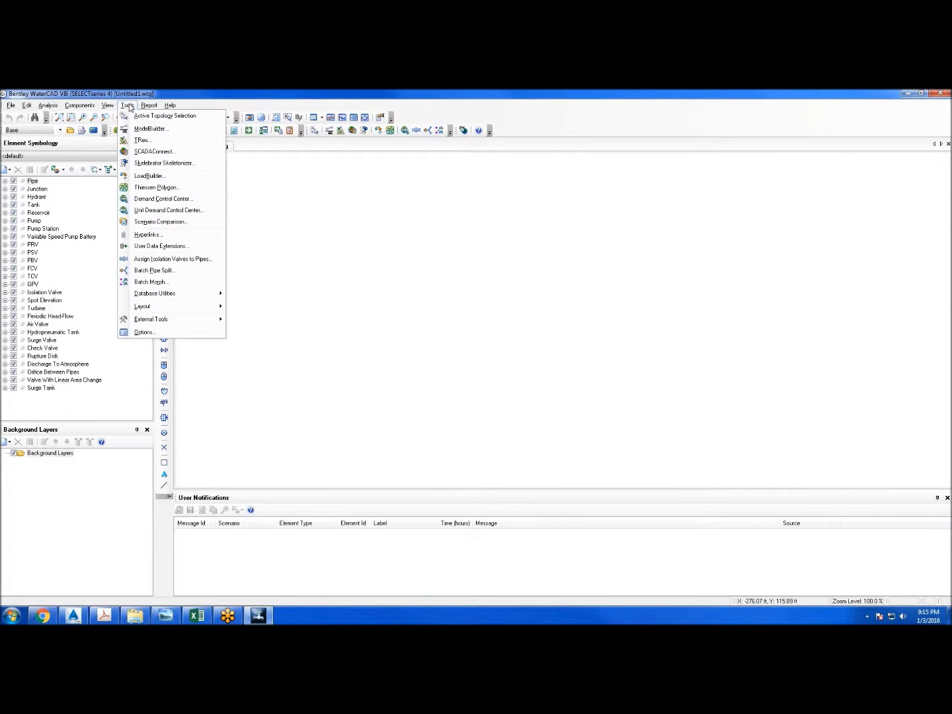
pyautogui.click(168, 248)
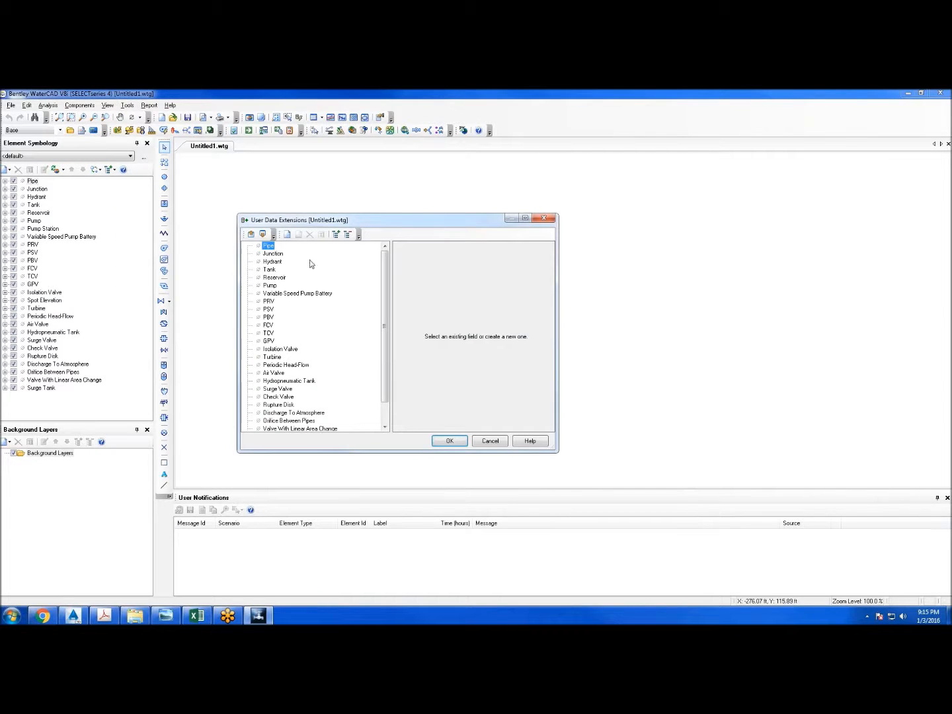
pyautogui.rightClick(268, 247)
pyautogui.click(298, 251)
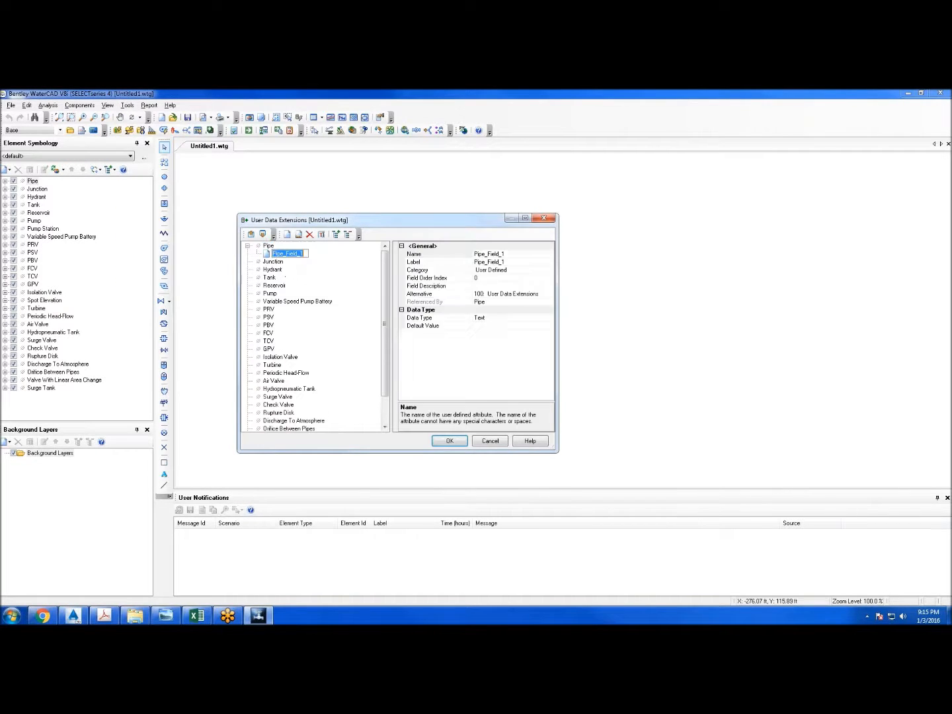
pyautogui.write('AutoCAD Layer')
pyautogui.click(427, 349)
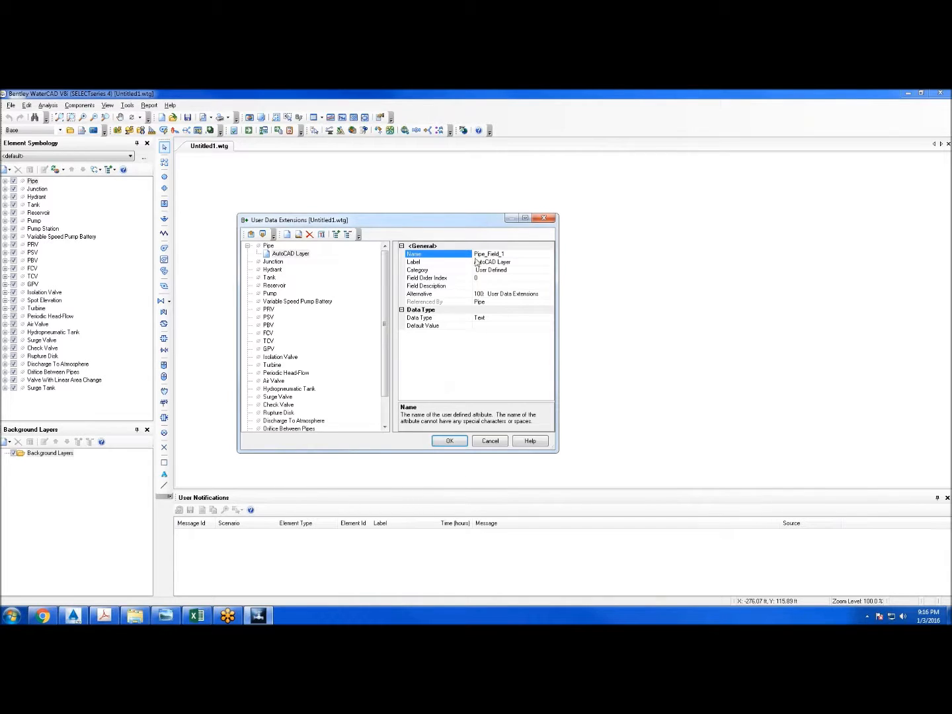
pyautogui.click(450, 441)
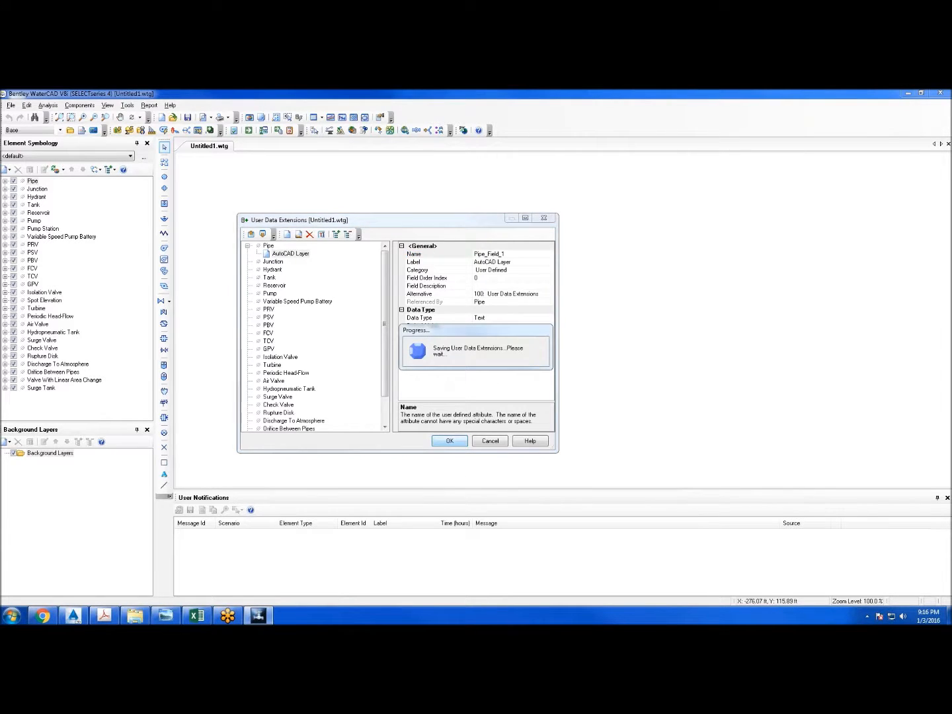
# Start a new ModelBuilder import with source type CAD Files and load WaterCAD Fire Flow Test.dxf as the data source
pyautogui.click(127, 106)
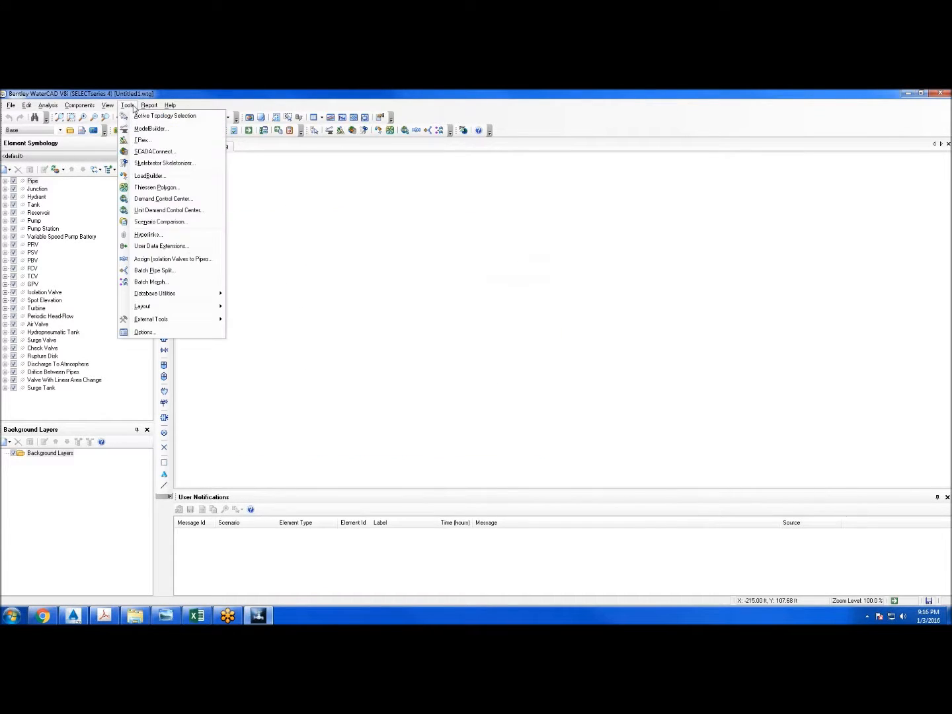
pyautogui.click(189, 129)
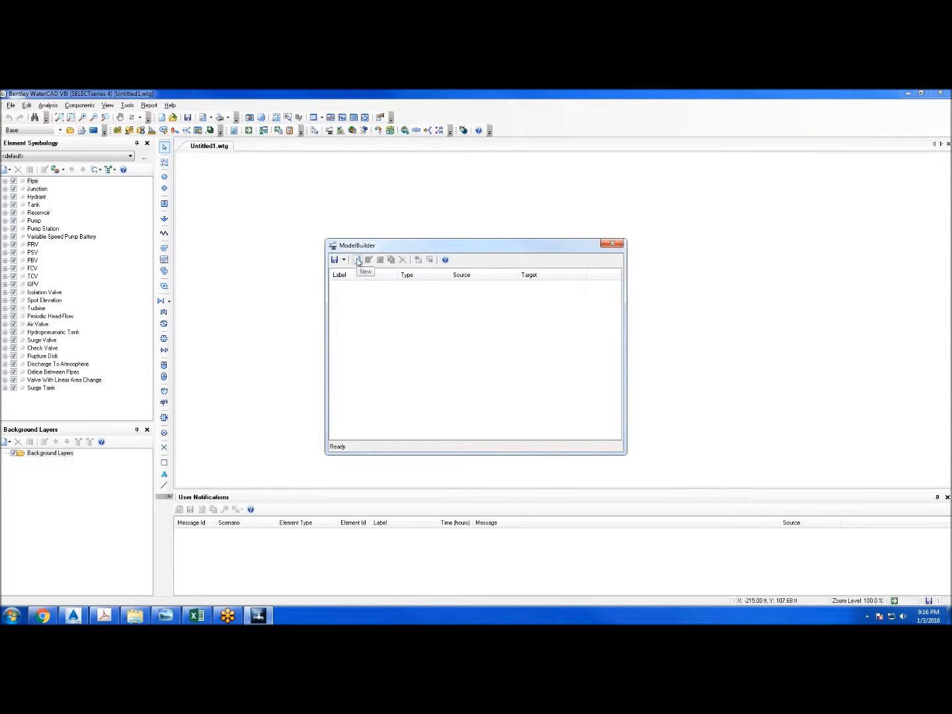
pyautogui.click(357, 260)
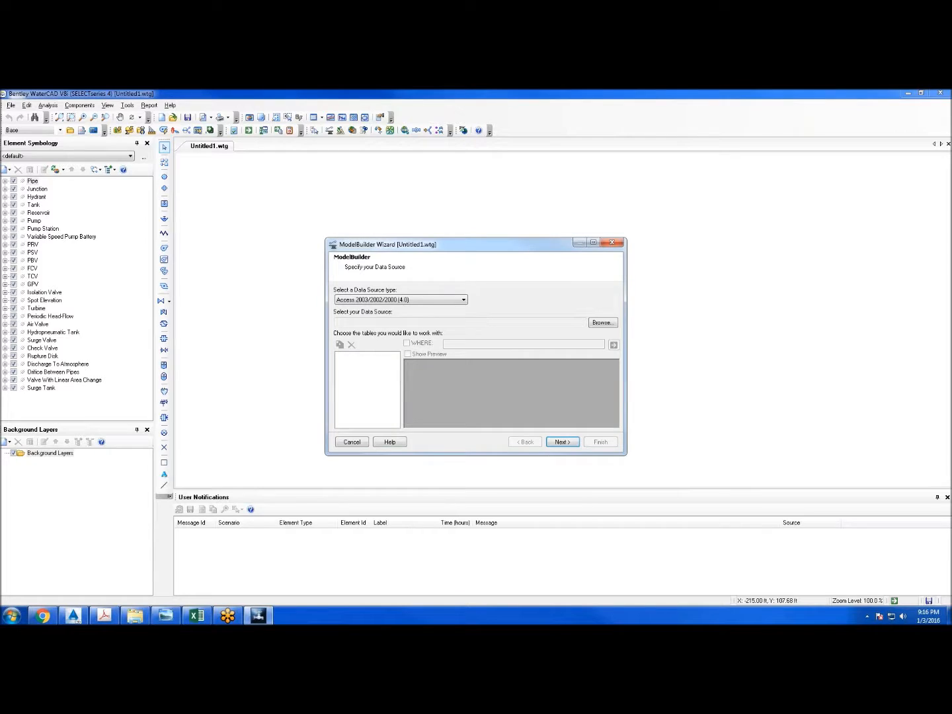
pyautogui.click(379, 301)
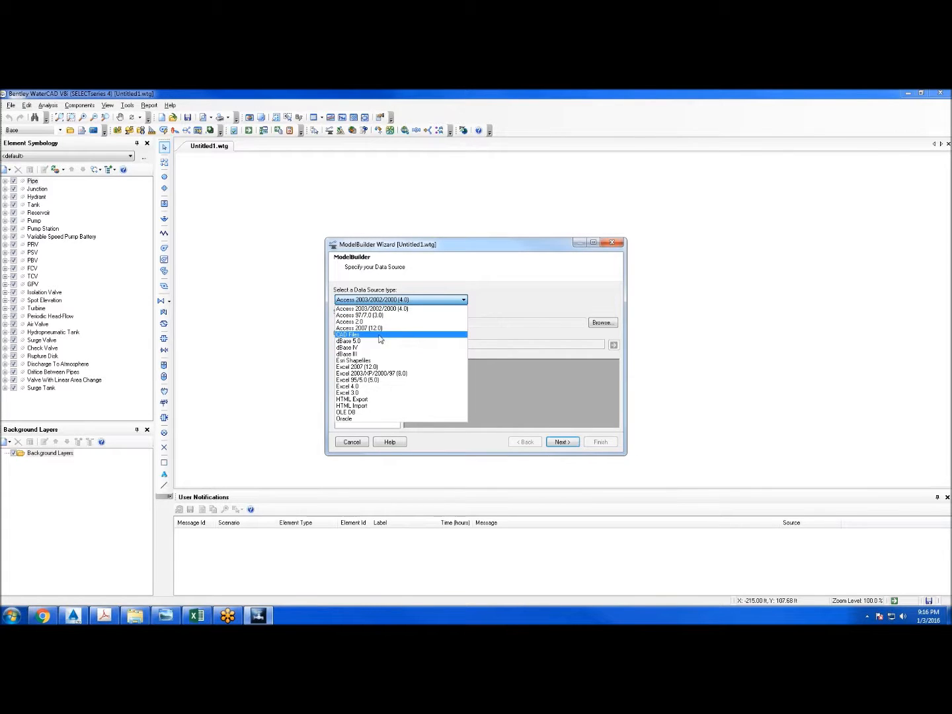
pyautogui.click(380, 338)
pyautogui.click(598, 326)
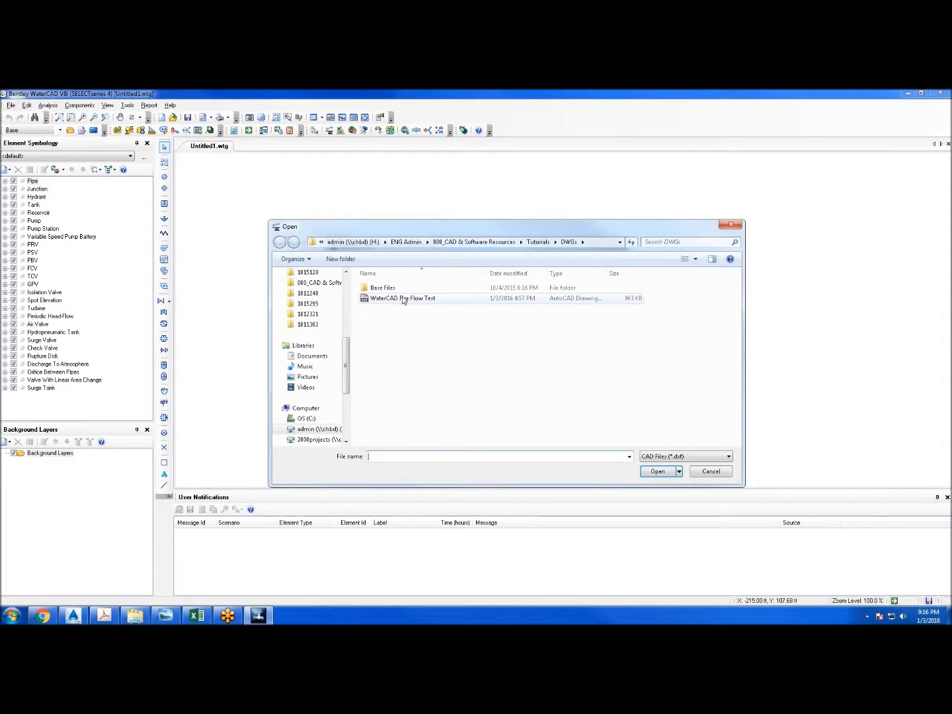
pyautogui.click(403, 299)
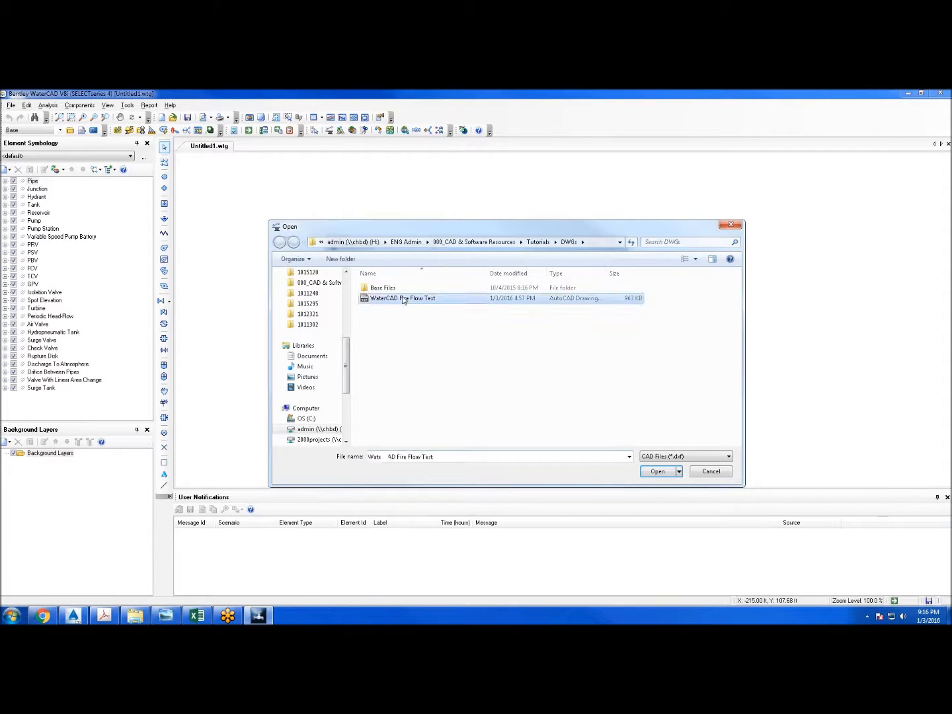
pyautogui.click(658, 472)
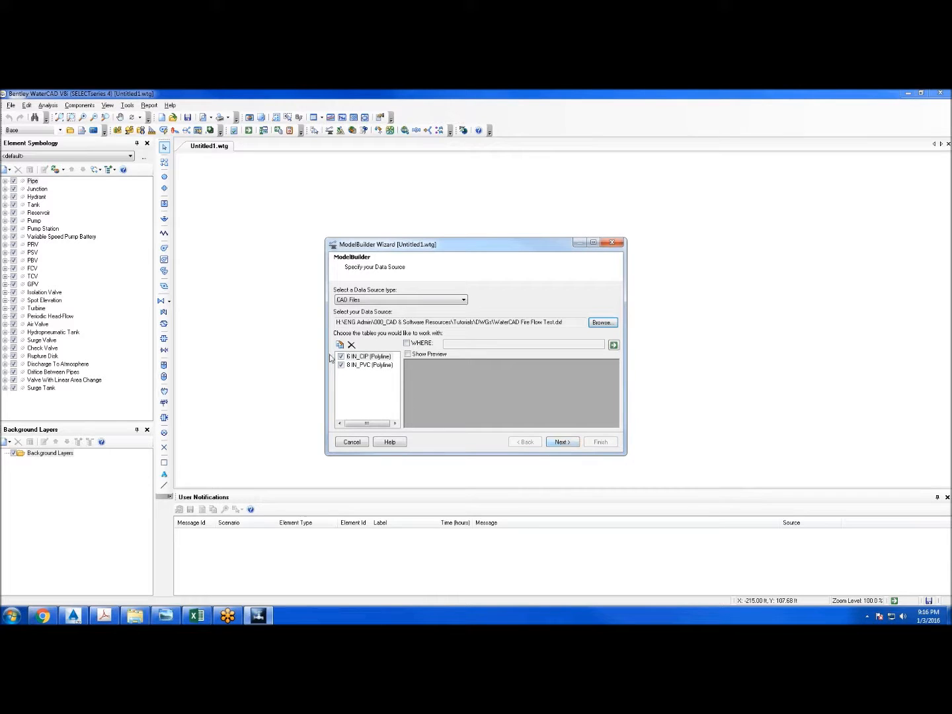
# Keep both polyline tables, establish connectivity using spatial data with a 1 ft tolerance, and accept the default synchronization and additional options
pyautogui.click(373, 367)
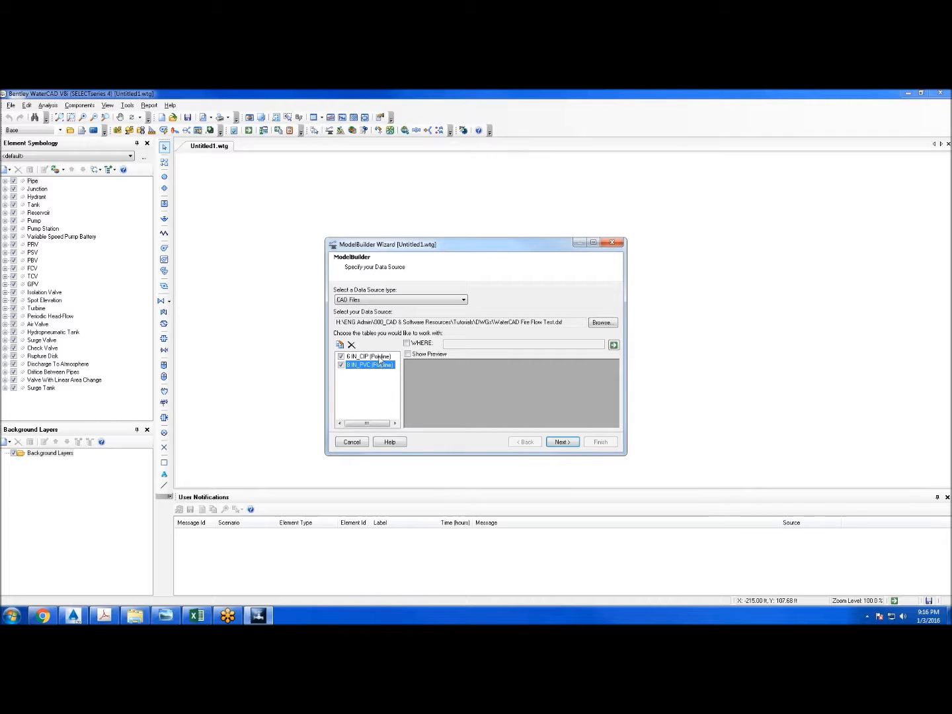
pyautogui.click(371, 357)
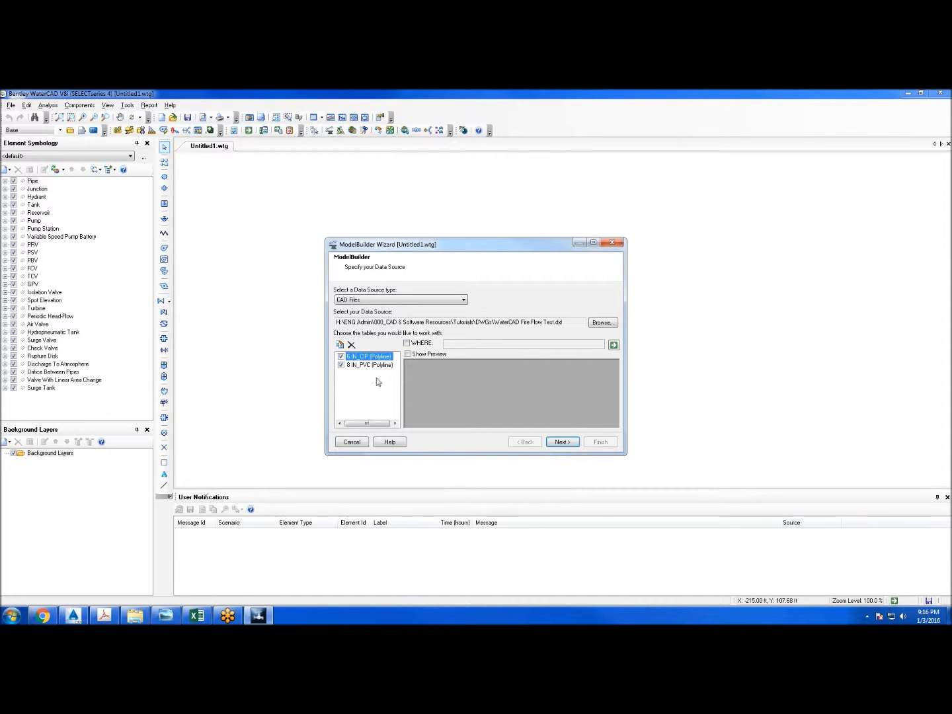
pyautogui.click(563, 443)
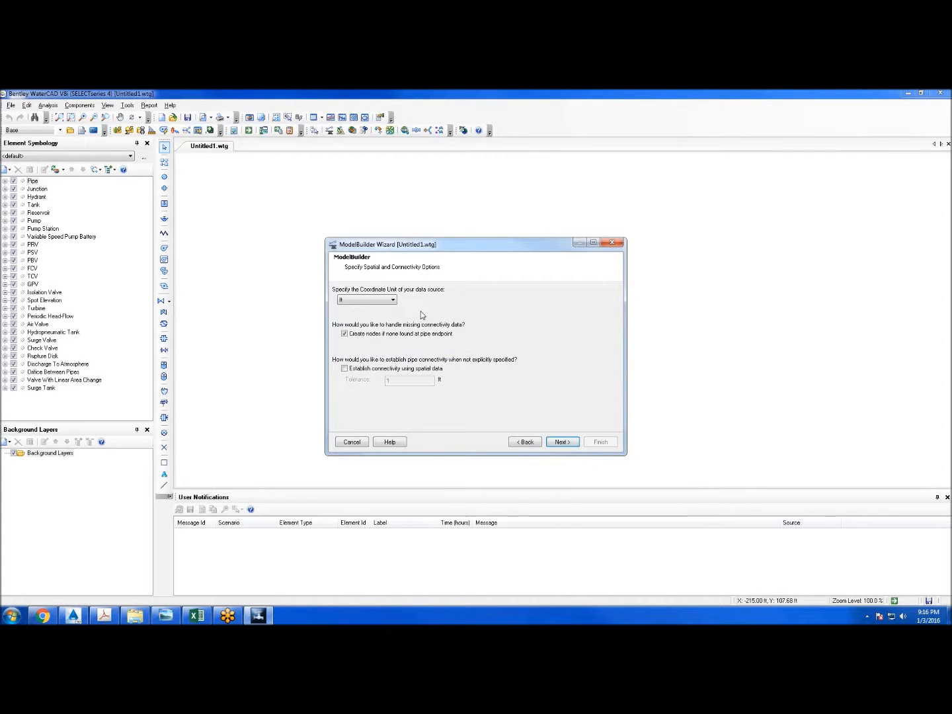
pyautogui.click(345, 369)
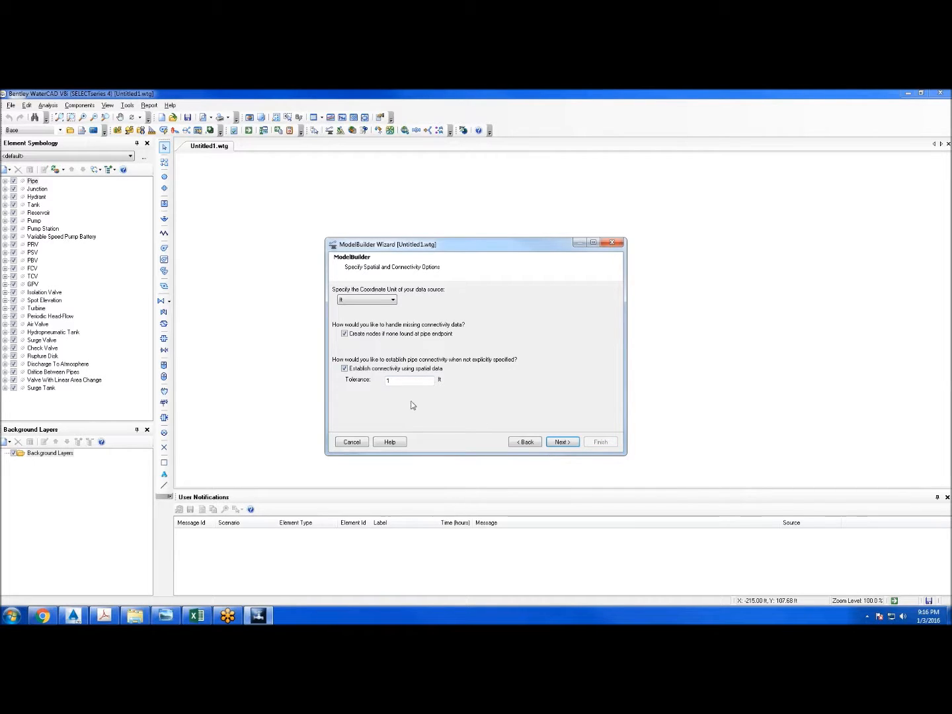
pyautogui.click(563, 443)
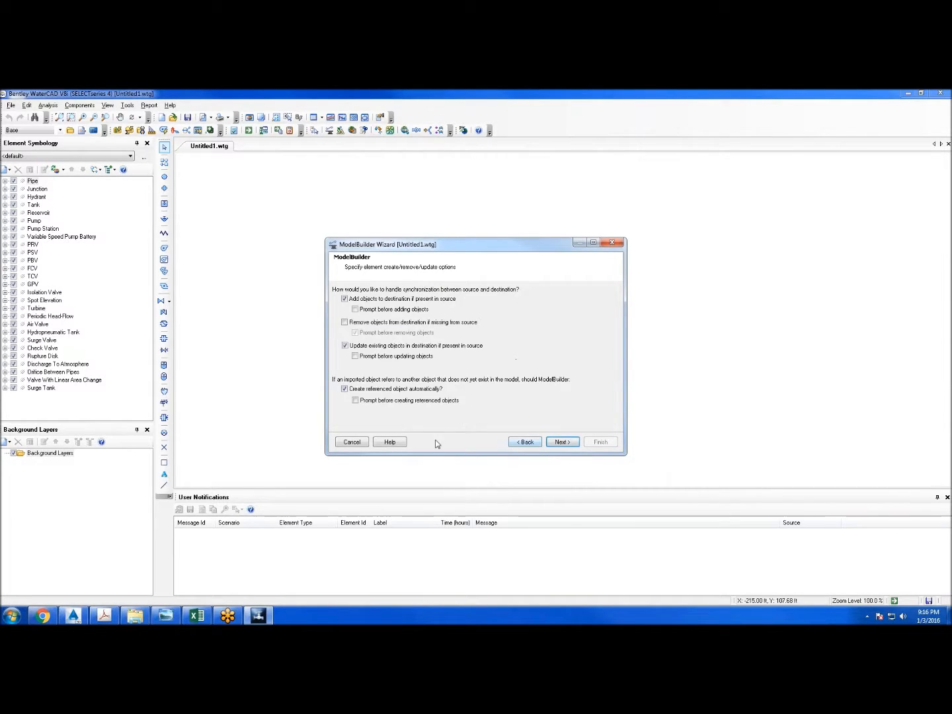
pyautogui.click(562, 442)
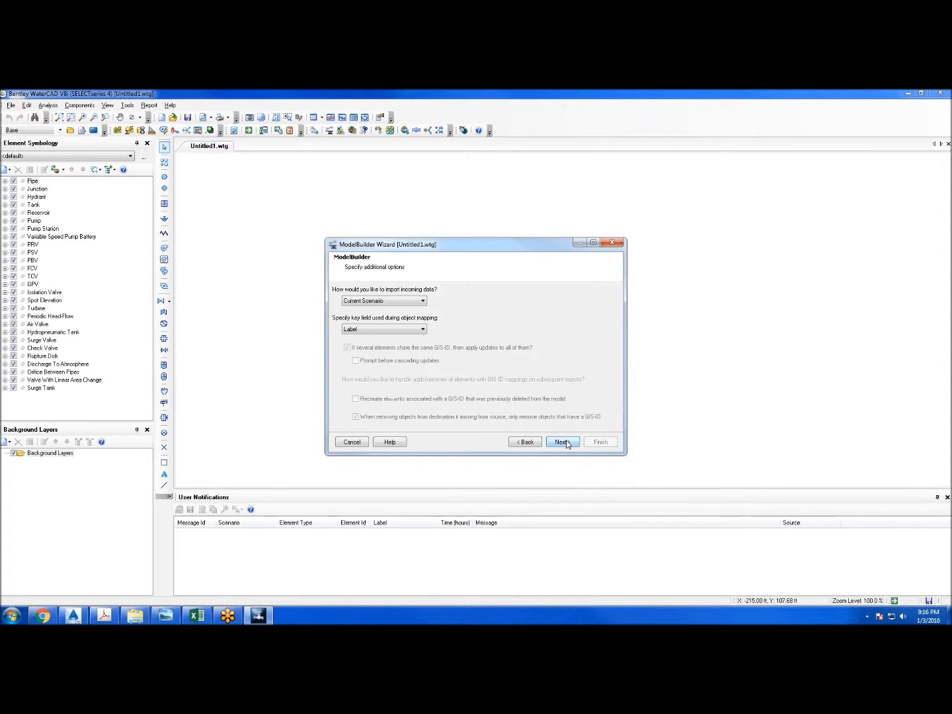
pyautogui.click(563, 443)
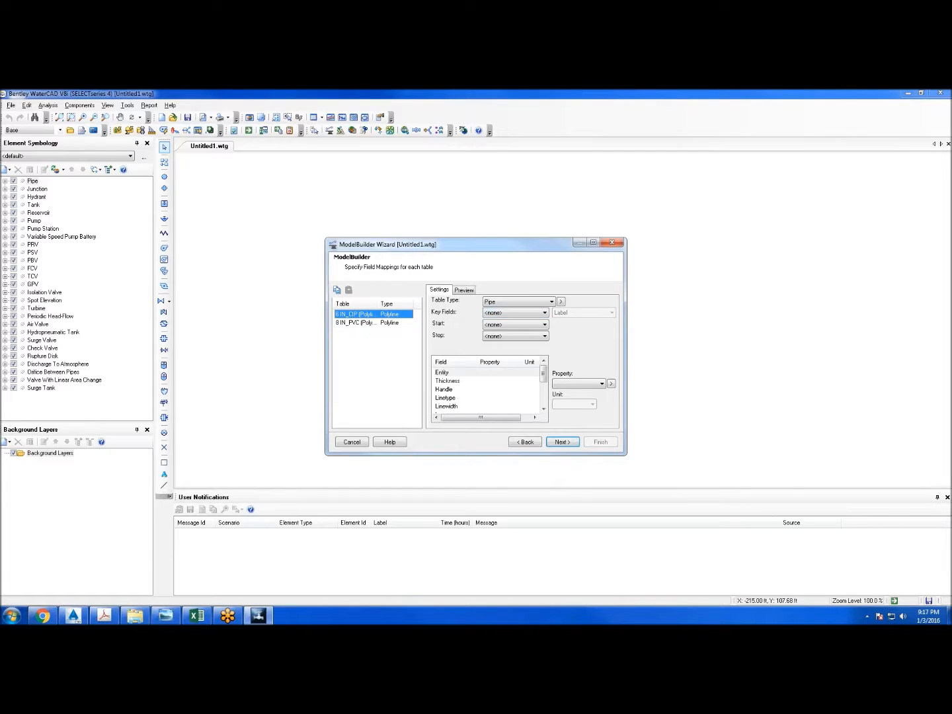
# For the 6 IN_CIP table, set the key field to <label> and map the Layer field to the AutoCAD Layer property
pyautogui.click(505, 315)
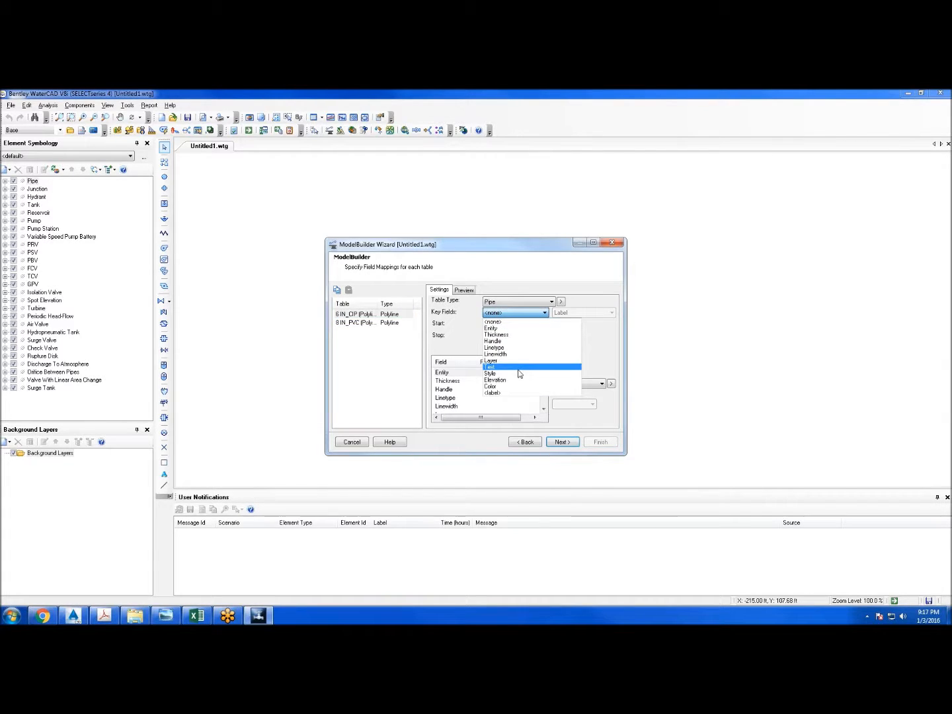
pyautogui.click(515, 397)
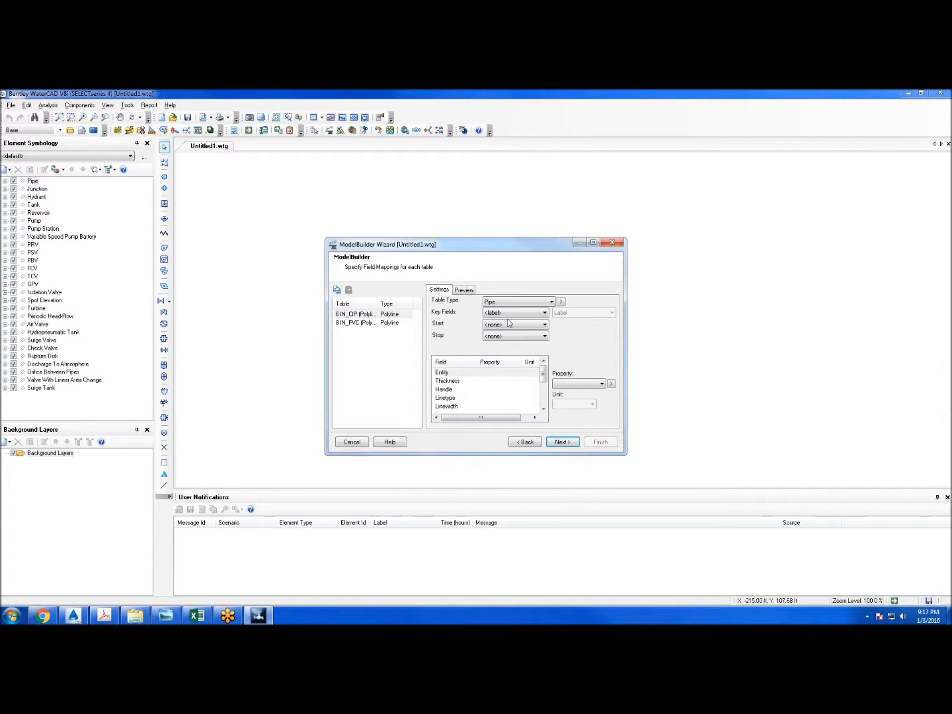
pyautogui.click(544, 410)
pyautogui.click(544, 409)
pyautogui.click(450, 399)
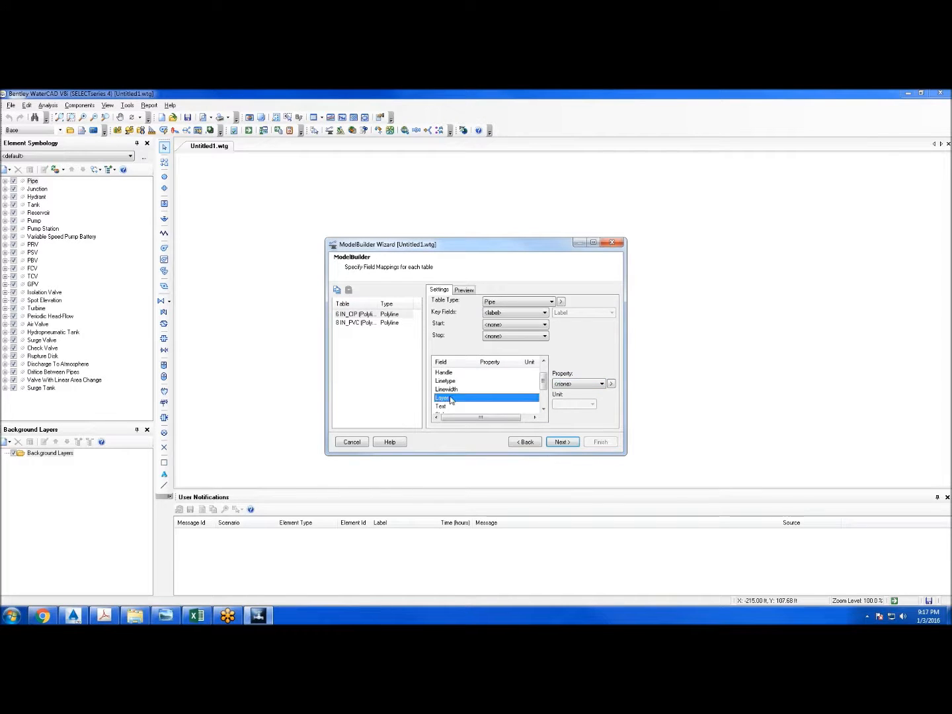
pyautogui.click(584, 384)
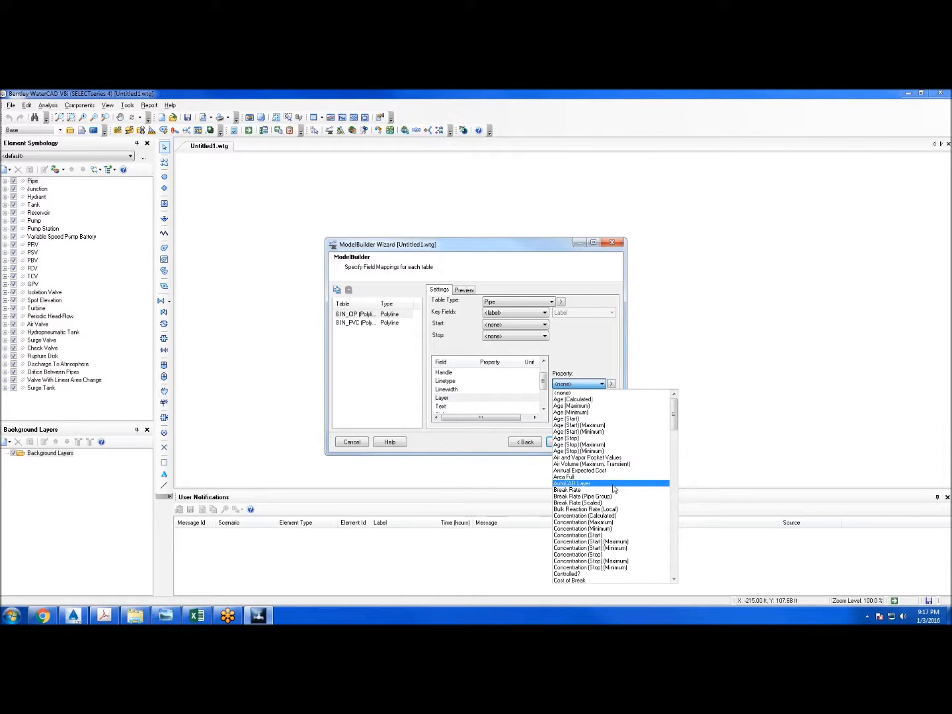
pyautogui.click(613, 485)
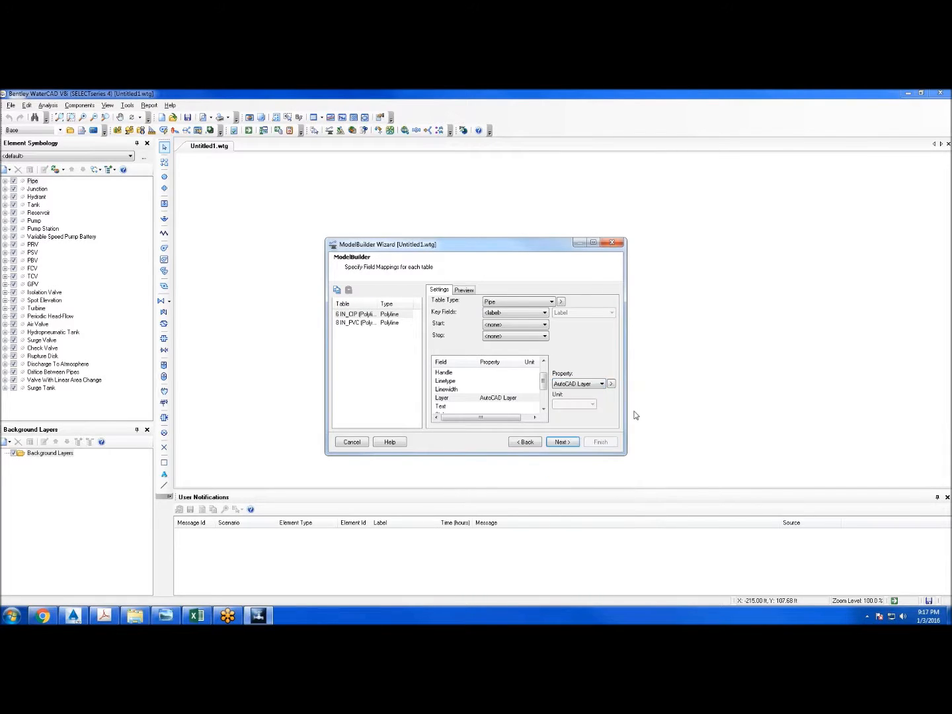
# For the 8 IN_PVC table, set the key field to <label> and map the Layer field to the AutoCAD Layer property
pyautogui.click(355, 323)
pyautogui.click(507, 314)
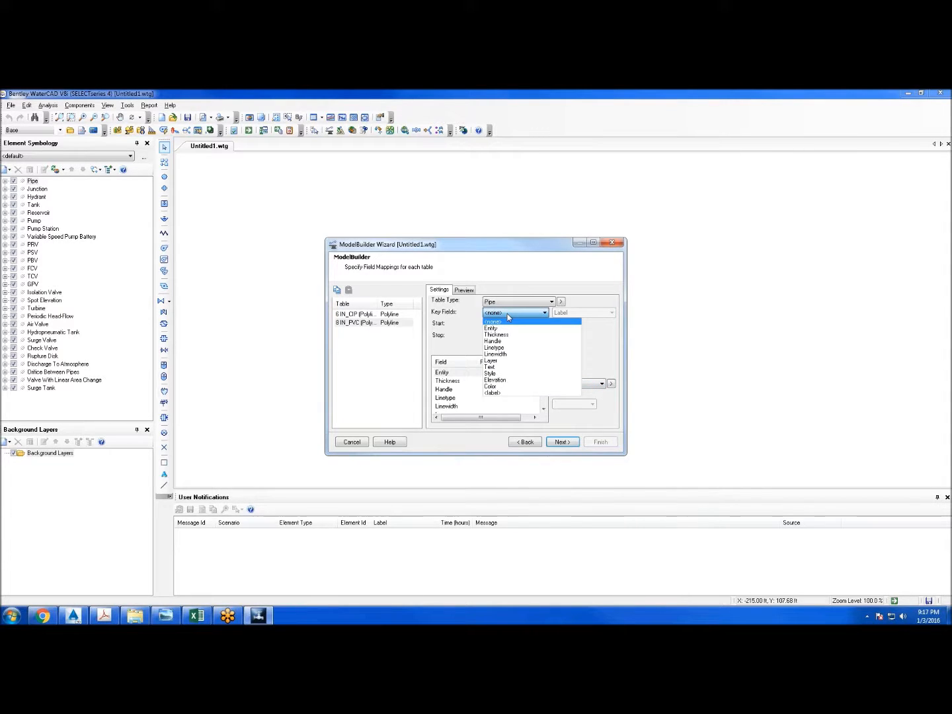
pyautogui.click(513, 393)
pyautogui.click(544, 409)
pyautogui.click(470, 406)
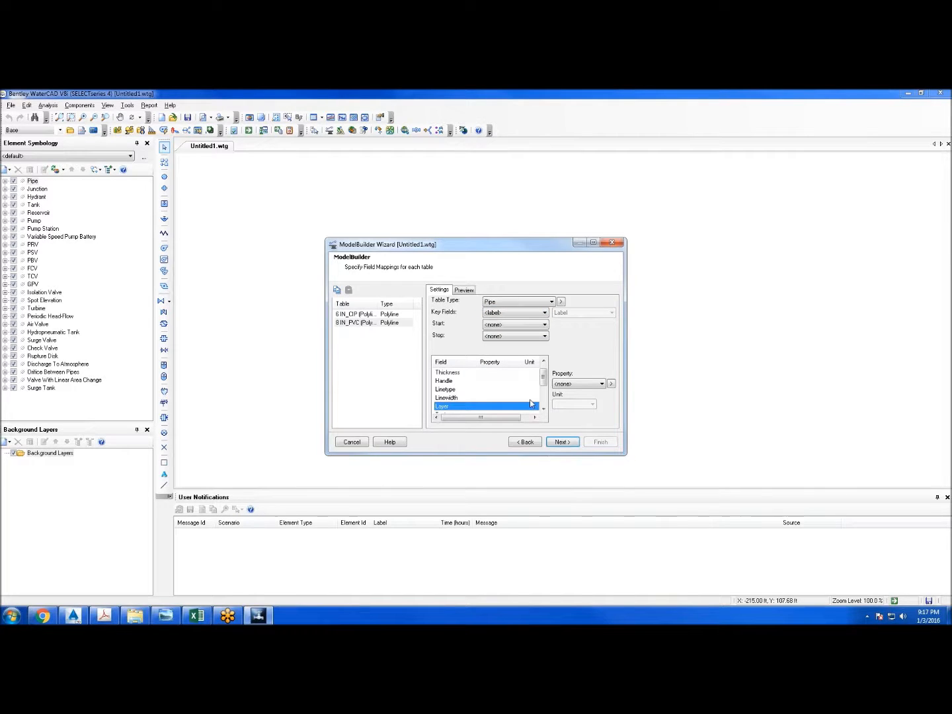
pyautogui.click(576, 385)
pyautogui.click(599, 487)
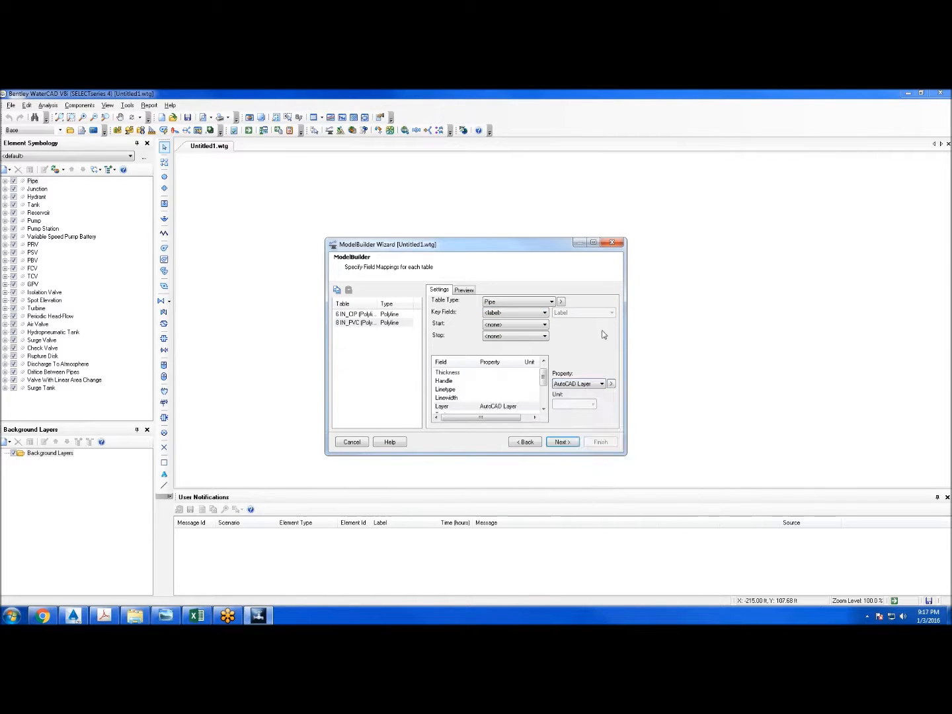
# Finish the import by building the model now with selection sets for added and modified elements, and synchronize the drawing
pyautogui.click(561, 442)
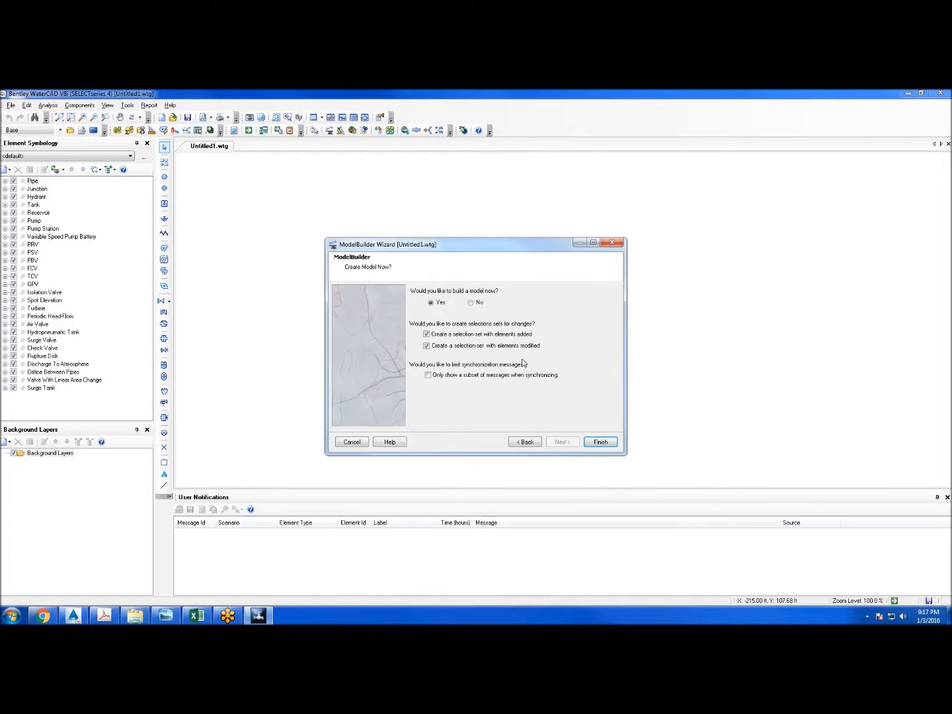
pyautogui.click(600, 441)
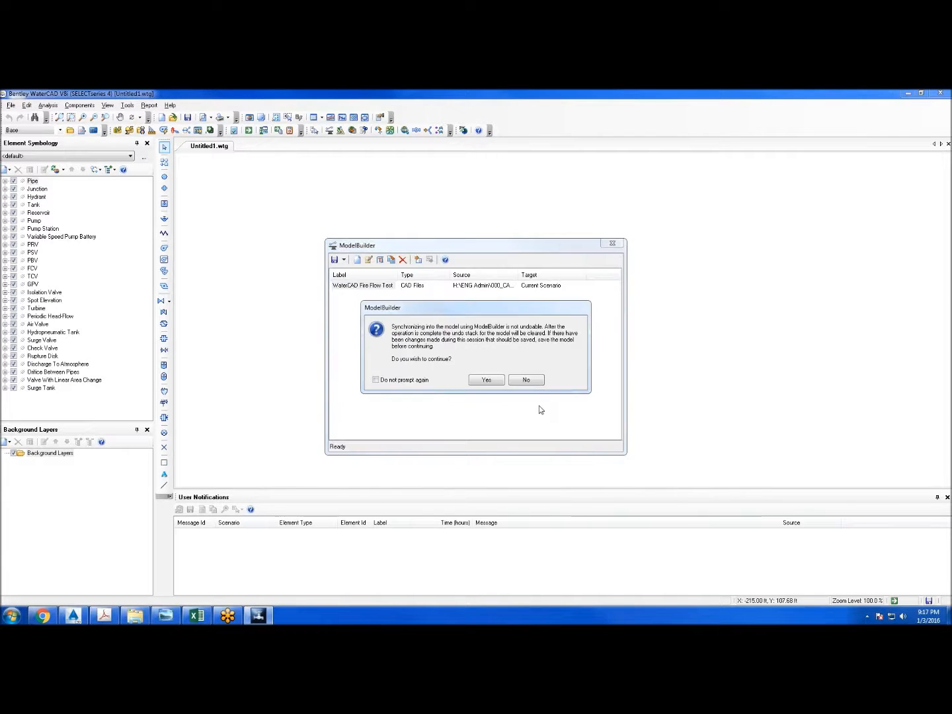
pyautogui.click(487, 380)
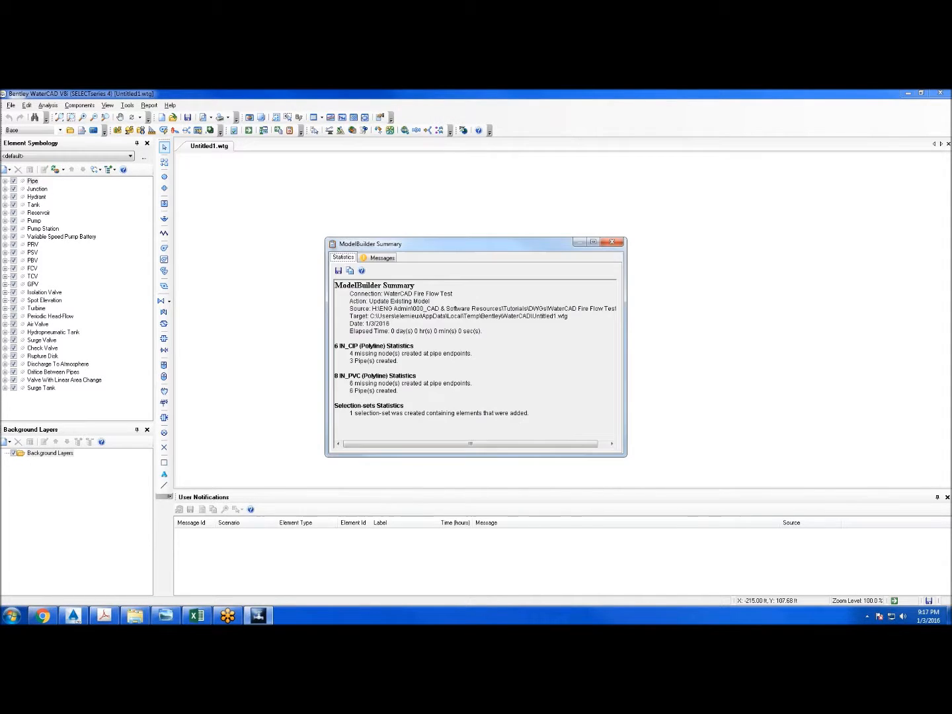
pyautogui.click(617, 244)
pyautogui.click(619, 246)
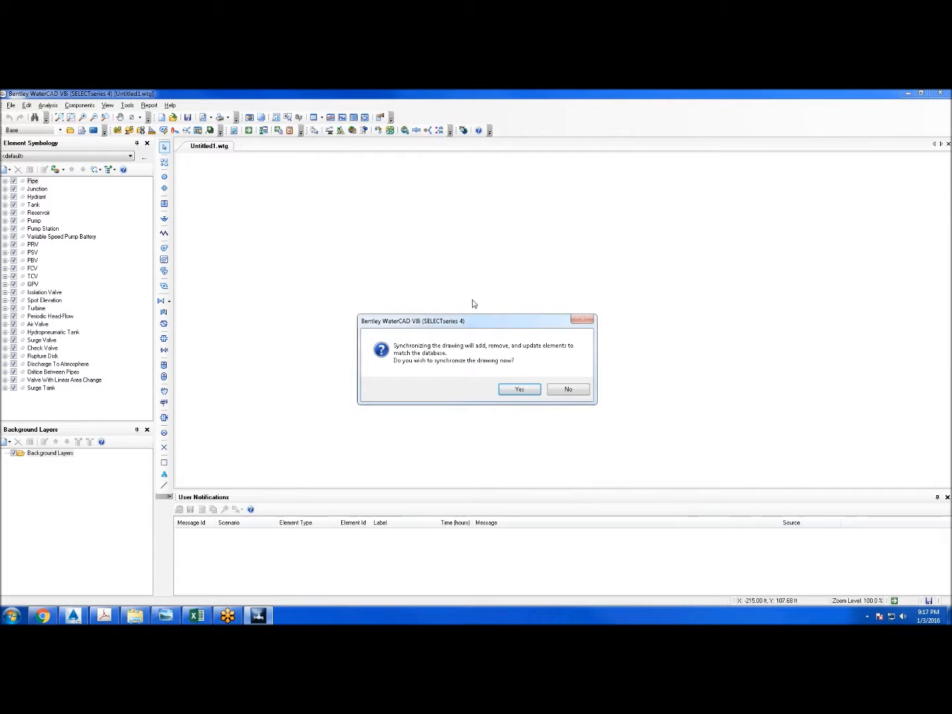
pyautogui.click(520, 390)
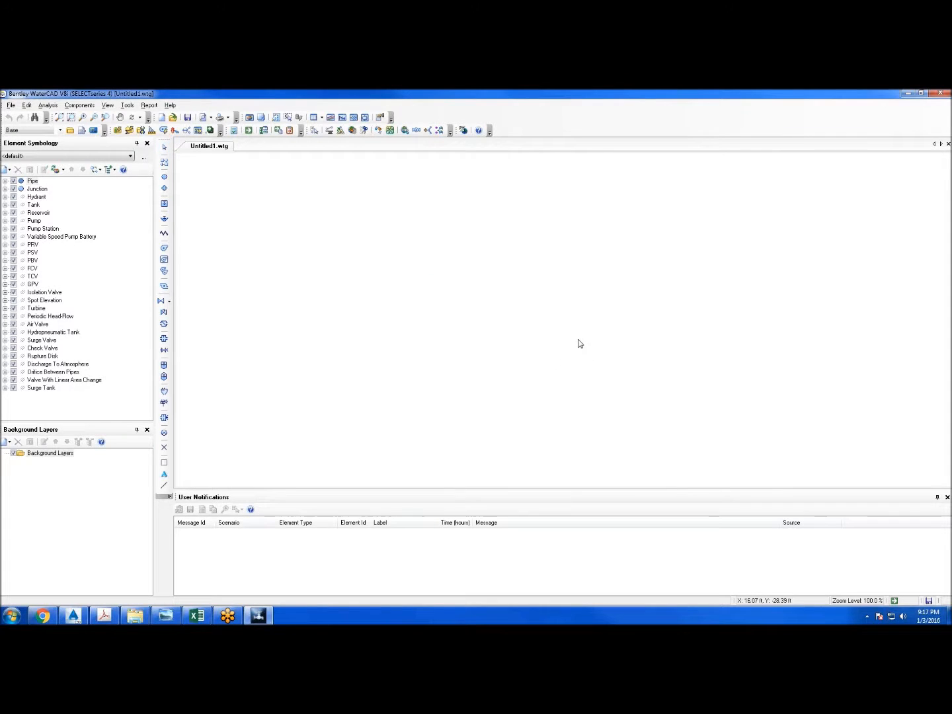
# Zoom to the full extents of the drawing and examine the layout of the imported pipes and junctions
pyautogui.click(61, 119)
pyautogui.scroll(-2, 488, 352)
pyautogui.moveTo(653, 397); pyautogui.dragTo(539, 370)
pyautogui.scroll(3, 542, 368)
pyautogui.moveTo(303, 240)
pyautogui.mouseDown()
pyautogui.moveTo(488, 404)
pyautogui.moveTo(501, 400)
pyautogui.moveTo(476, 347)
pyautogui.mouseUp()
pyautogui.scroll(-2, 308, 266)
pyautogui.moveTo(259, 167)
pyautogui.mouseDown()
pyautogui.moveTo(272, 214)
pyautogui.moveTo(263, 170)
pyautogui.mouseUp()
pyautogui.scroll(2, 272, 213)
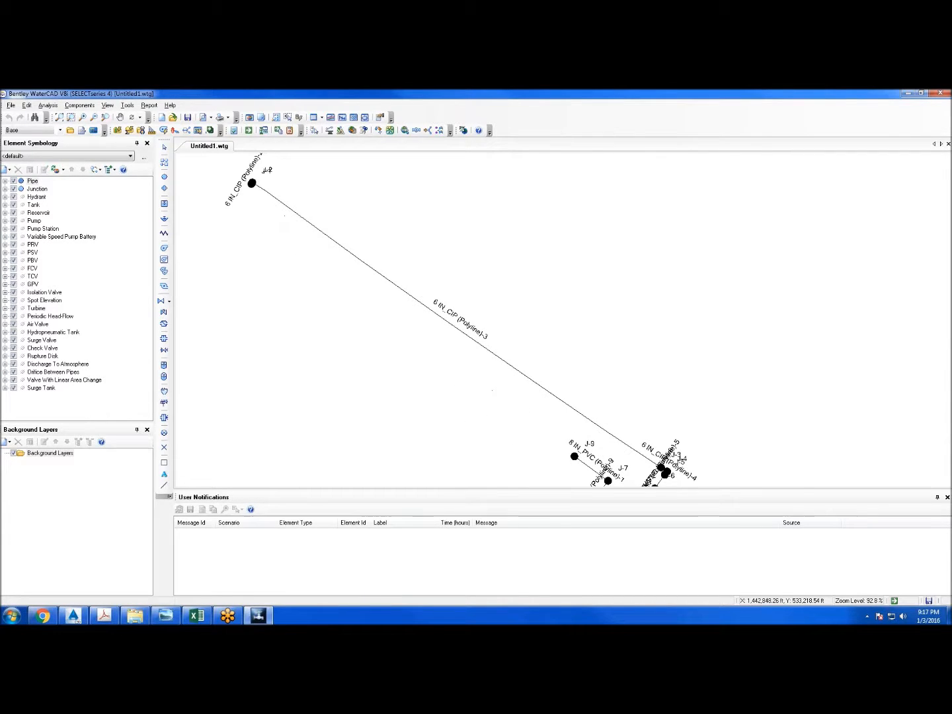
pyautogui.moveTo(515, 379); pyautogui.dragTo(482, 315)
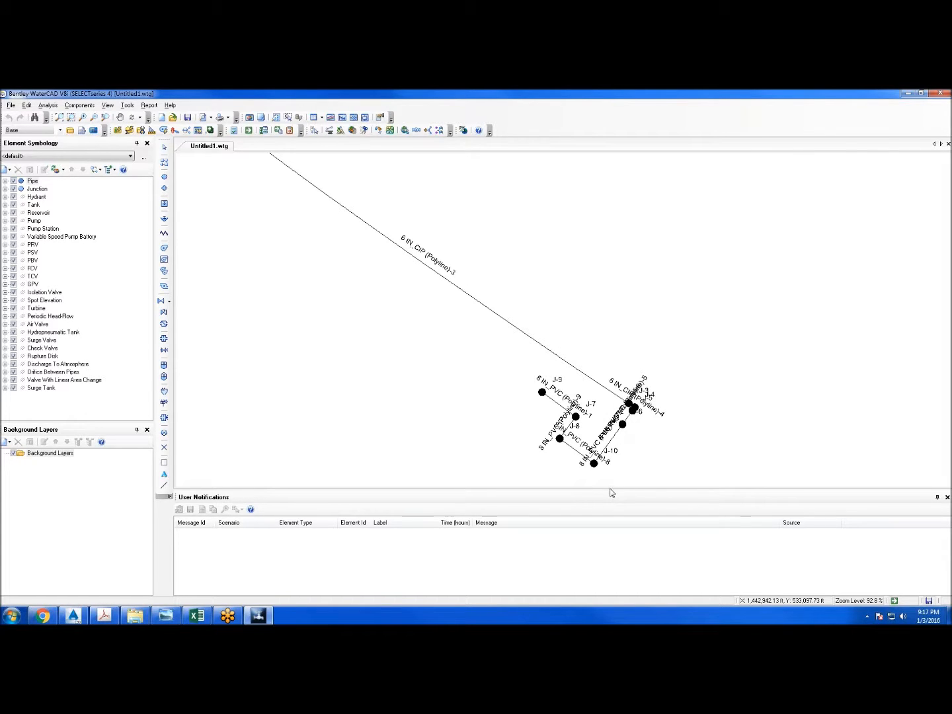
pyautogui.moveTo(609, 492); pyautogui.dragTo(613, 525)
pyautogui.scroll(-2, 417, 338)
# Relabel the short pipe between J-1 and J-2 as 6 IN_CIP-2 in its properties
pyautogui.scroll(6, 341, 279)
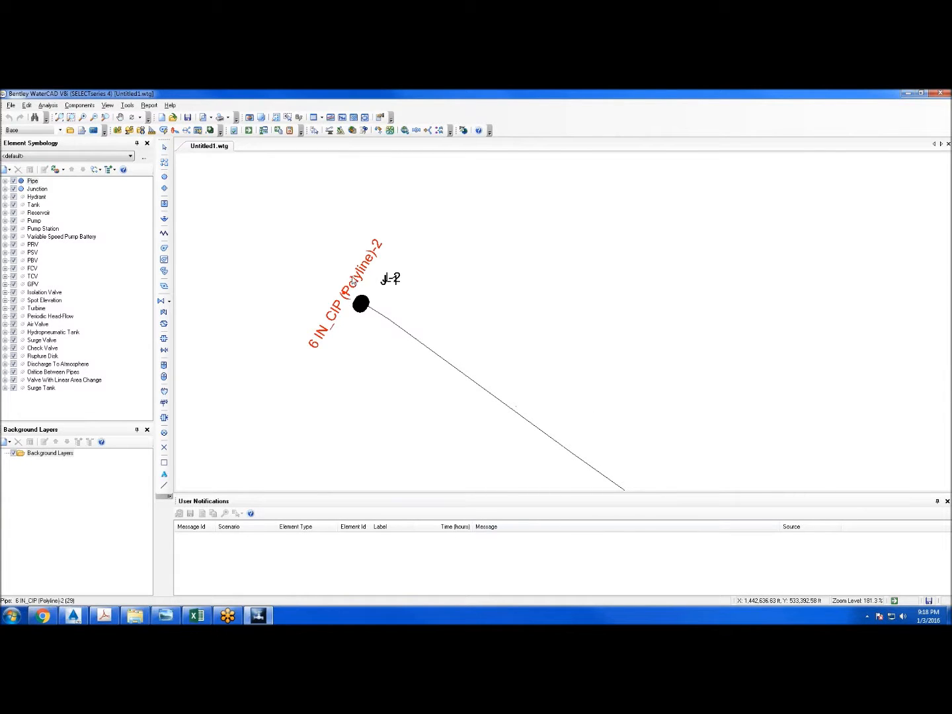
pyautogui.doubleClick(361, 283)
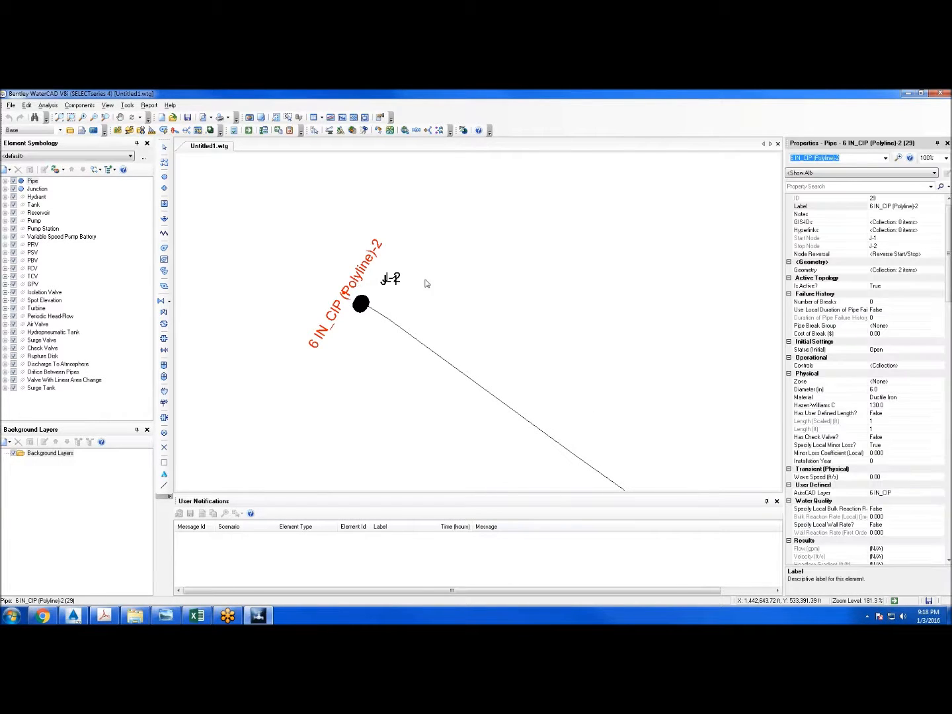
pyautogui.click(913, 206)
pyautogui.moveTo(897, 208); pyautogui.dragTo(892, 210)
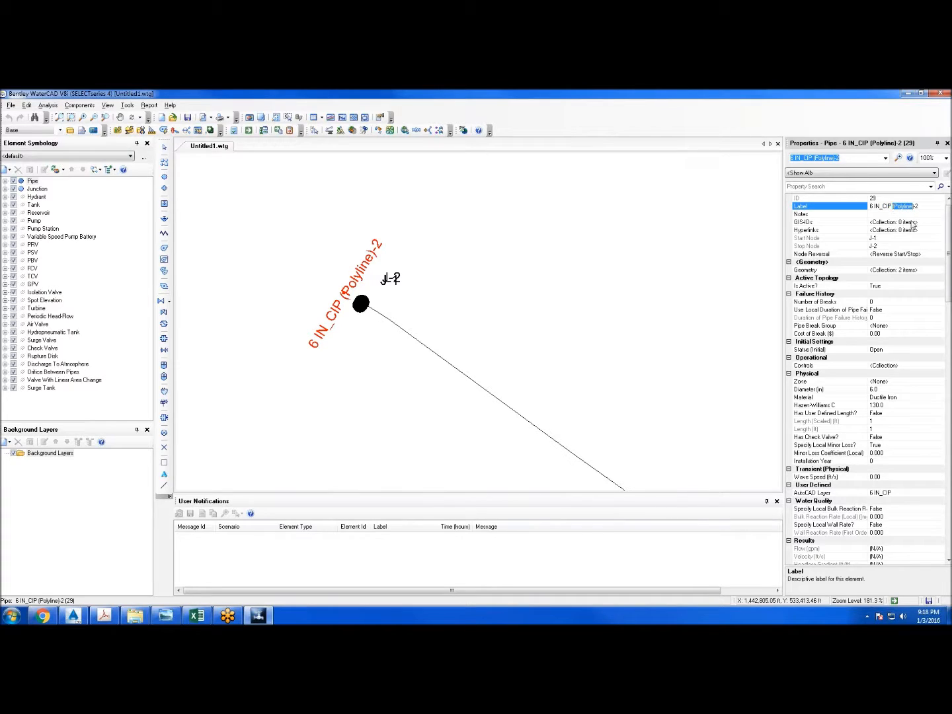
pyautogui.press('BackSpace')
pyautogui.press('Return')
pyautogui.click(590, 309)
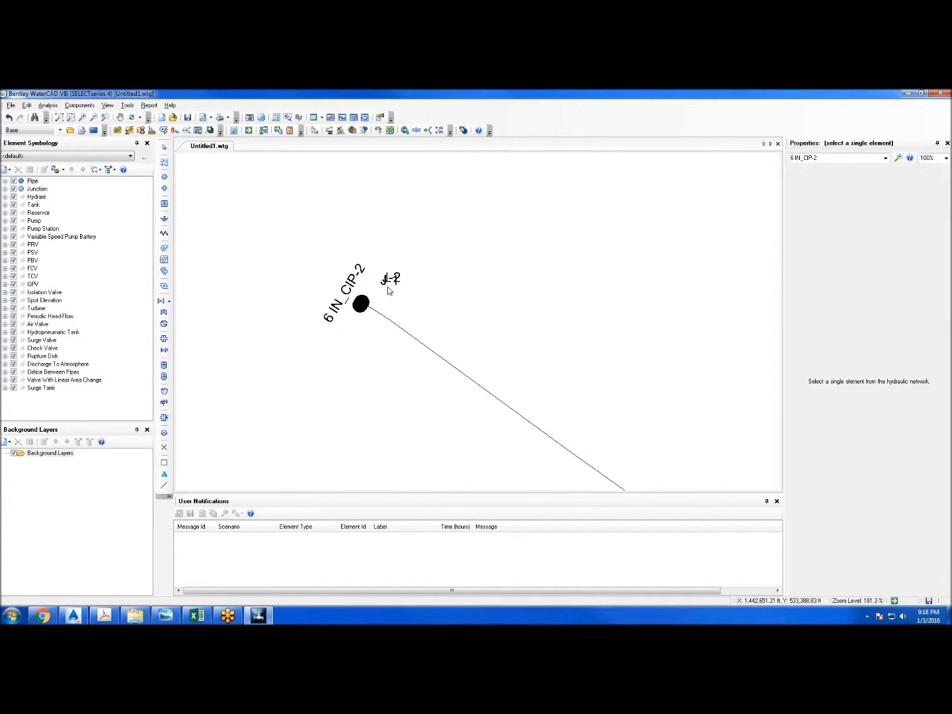
# Separate the overlapping J-1 and J-2 labels by placing J-1 below and J-2 above their junctions
pyautogui.click(386, 286)
pyautogui.moveTo(362, 329)
pyautogui.mouseDown()
pyautogui.moveTo(374, 298)
pyautogui.moveTo(350, 326)
pyautogui.mouseUp()
pyautogui.click(384, 287)
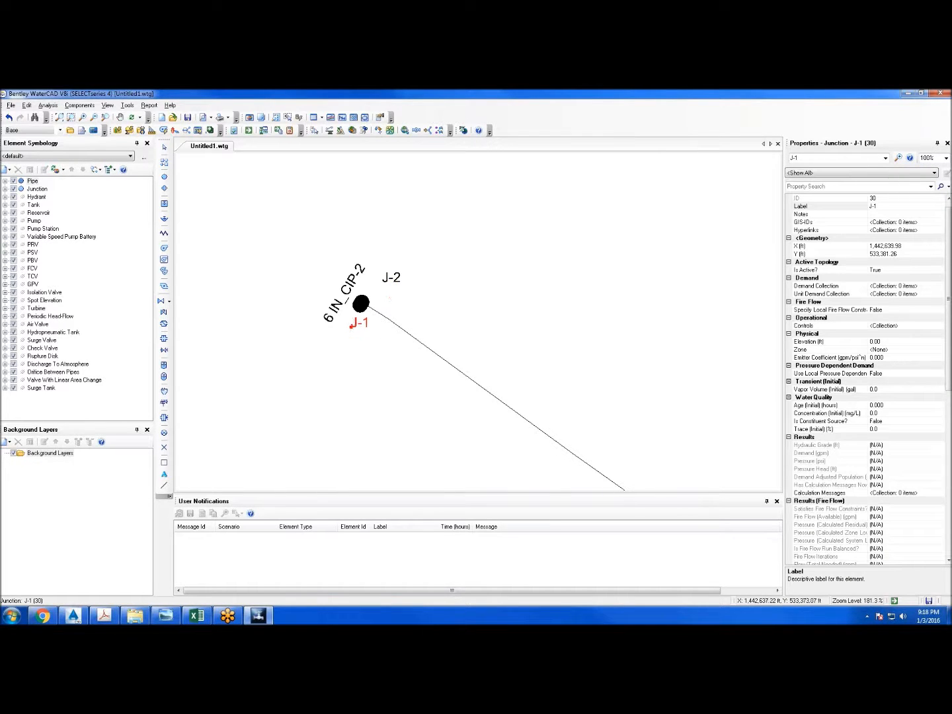
pyautogui.moveTo(398, 279); pyautogui.dragTo(389, 290)
pyautogui.click(467, 297)
# Relabel the long pipe between J-2 and J-3 as 6 IN_CIP-3
pyautogui.scroll(-4, 395, 294)
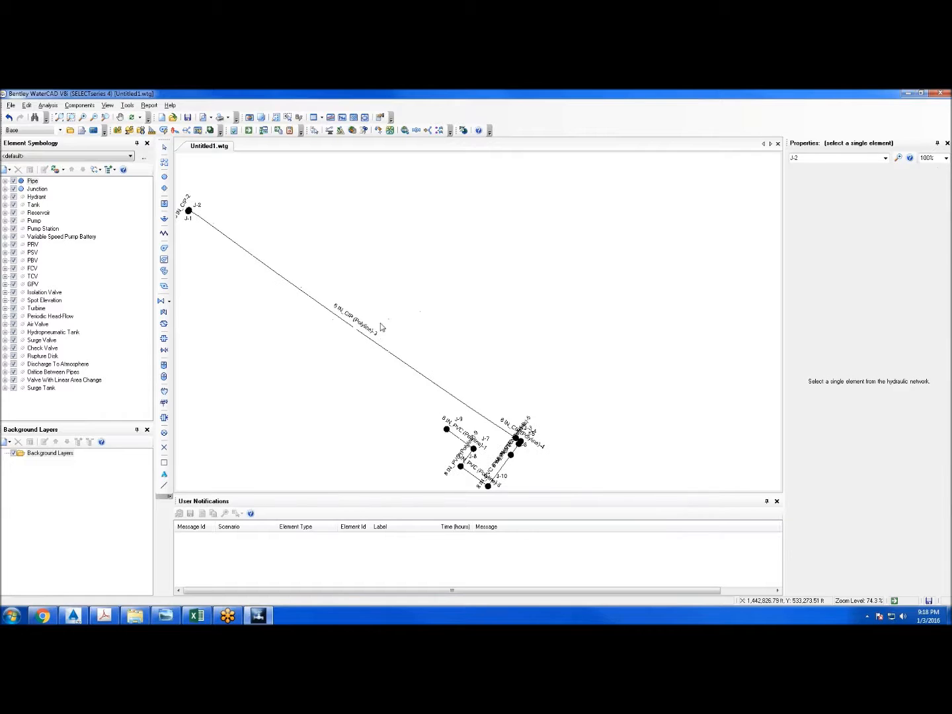
pyautogui.click(359, 322)
pyautogui.click(909, 205)
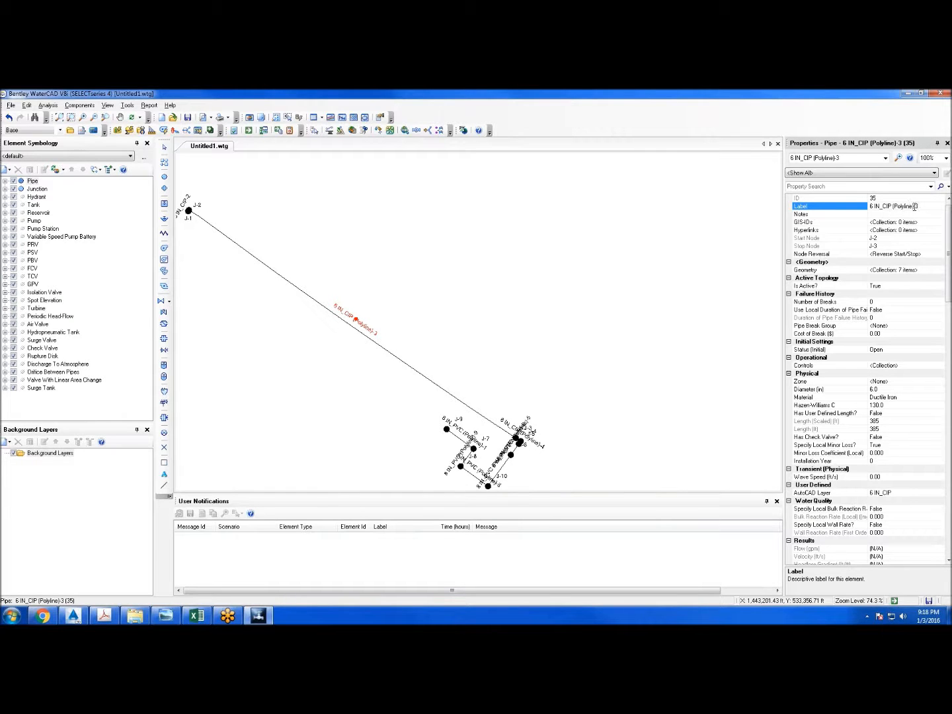
pyautogui.press('Delete')
pyautogui.press('Return')
pyautogui.click(371, 280)
# Move the J-9 label clear of the pipe text to the left side of its junction
pyautogui.scroll(3, 399, 299)
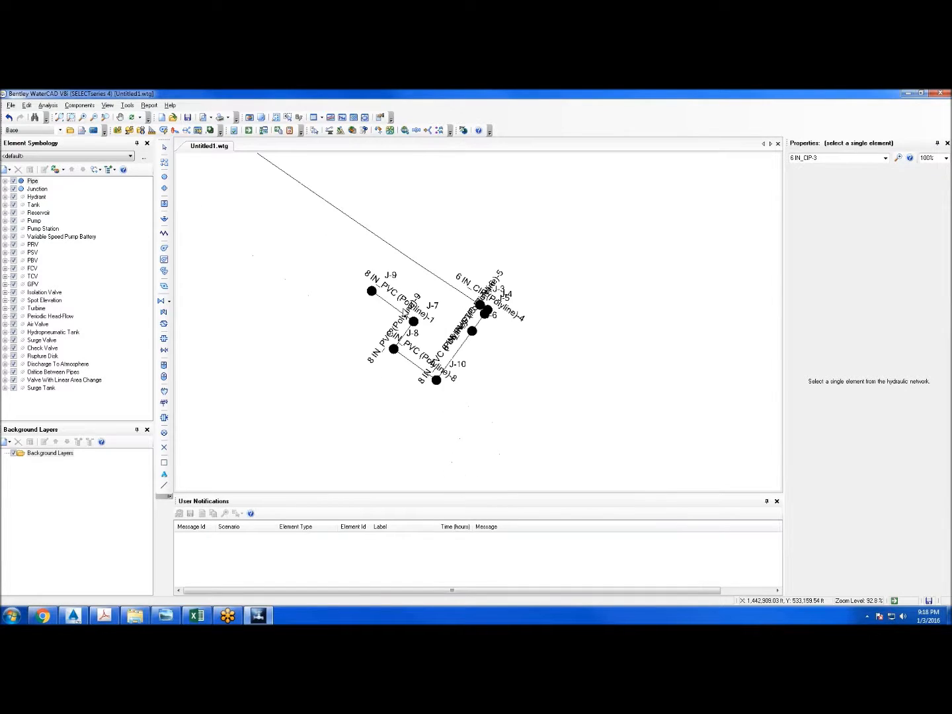
pyautogui.scroll(2, 402, 277)
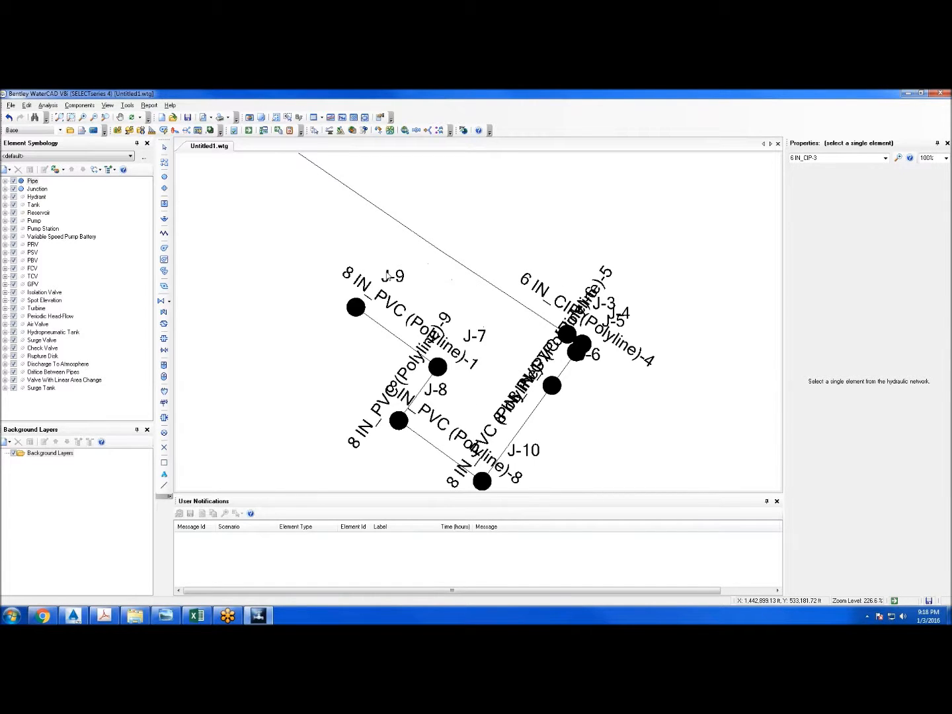
pyautogui.click(382, 280)
pyautogui.moveTo(382, 280); pyautogui.dragTo(314, 313)
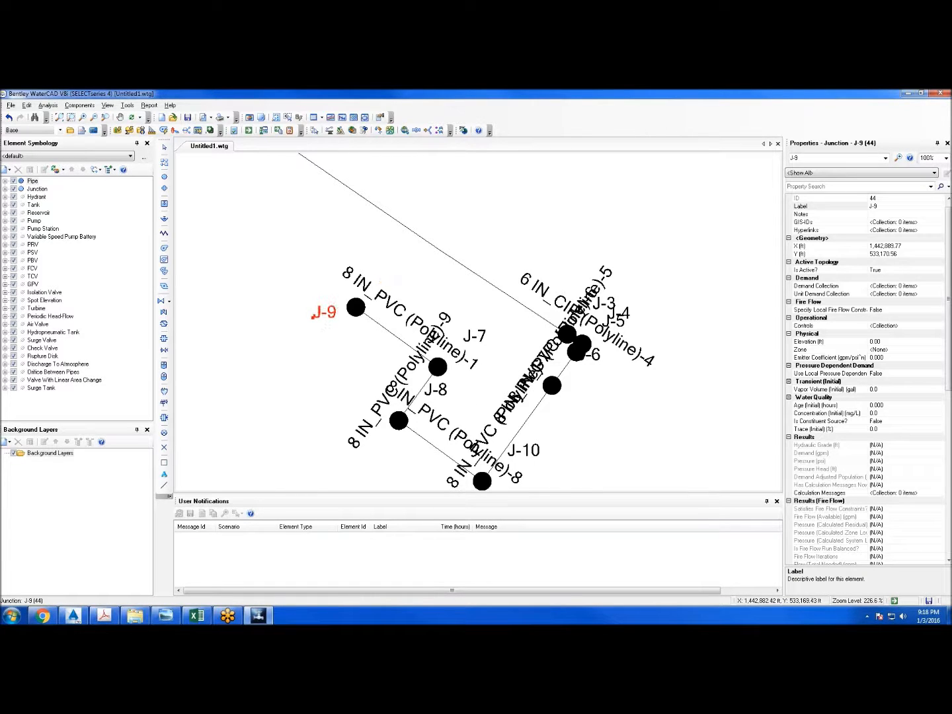
# Relabel the pipe between J-9 and J-7 as 8 IN_PVC-1
pyautogui.click(400, 306)
pyautogui.click(911, 207)
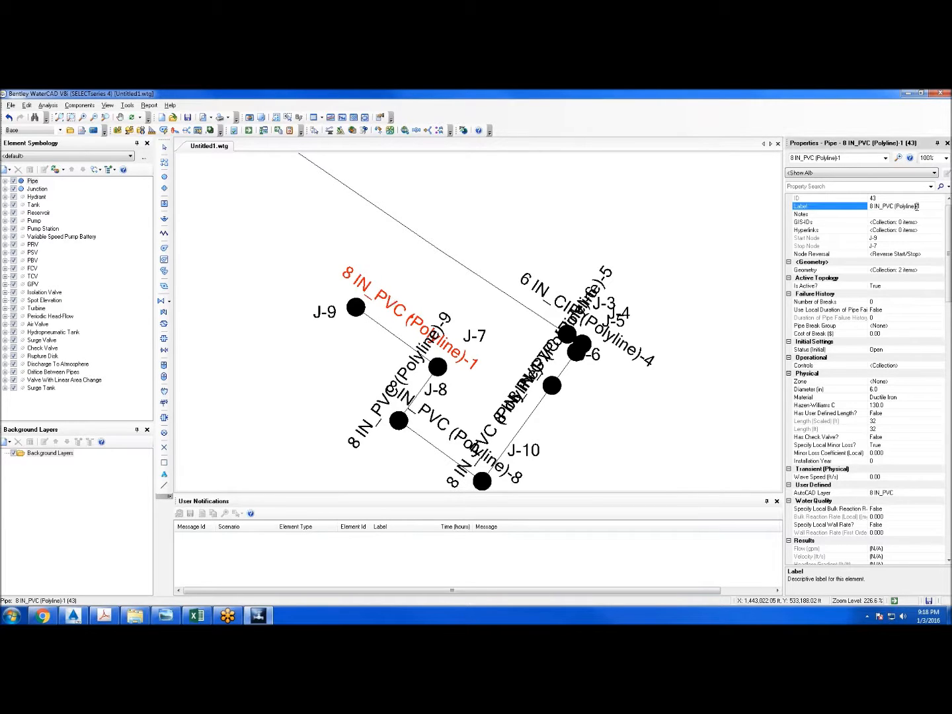
pyautogui.press('BackSpace')
pyautogui.press('BackSpace')
pyautogui.press('Return')
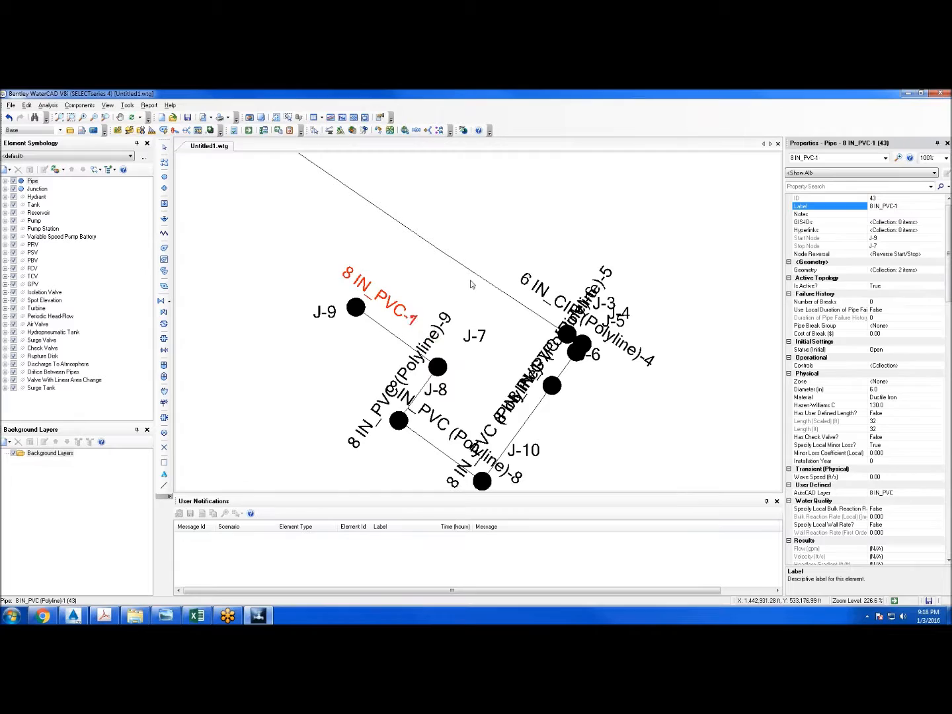
# Relabel the pipe between J-7 and J-8 as 8 IN_PVC-9 and move the J-7 and J-8 labels closer to their junctions
pyautogui.click(406, 383)
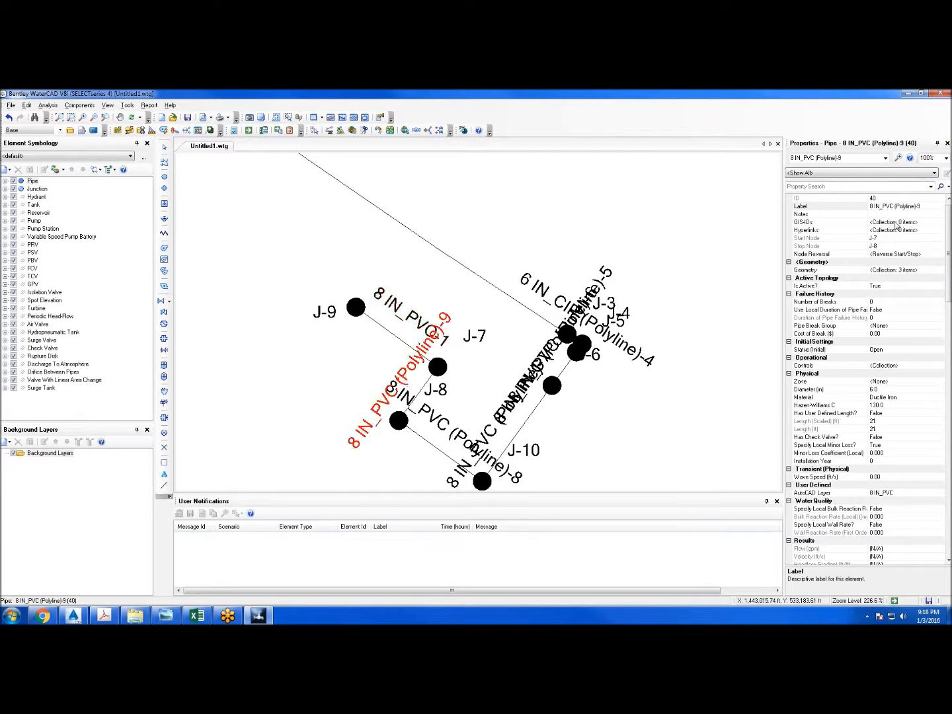
pyautogui.click(916, 208)
pyautogui.moveTo(916, 206); pyautogui.dragTo(896, 206)
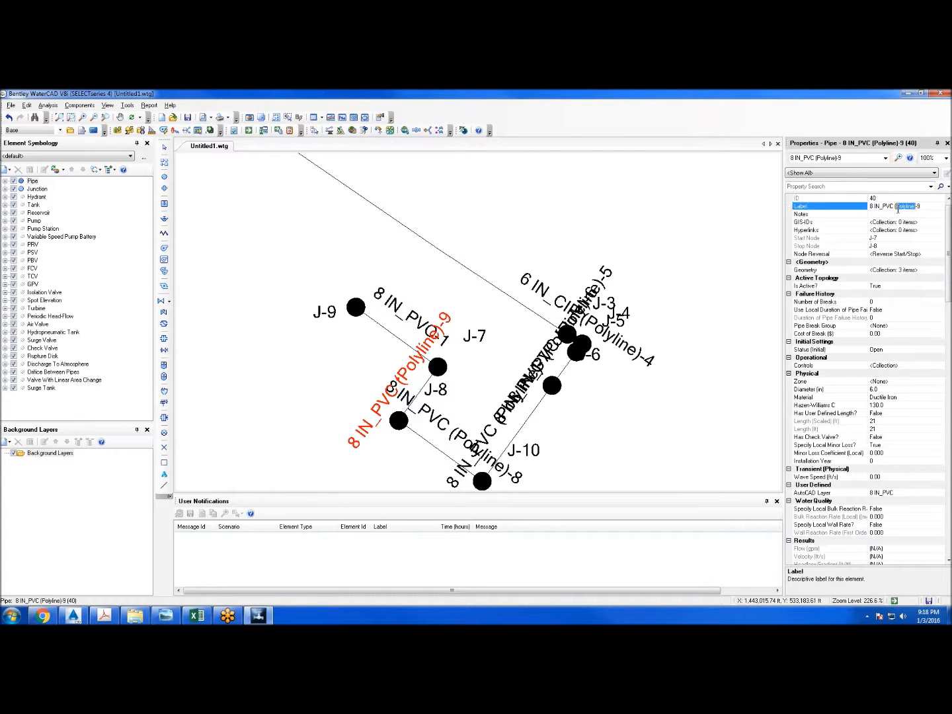
pyautogui.press('BackSpace')
pyautogui.press('Return')
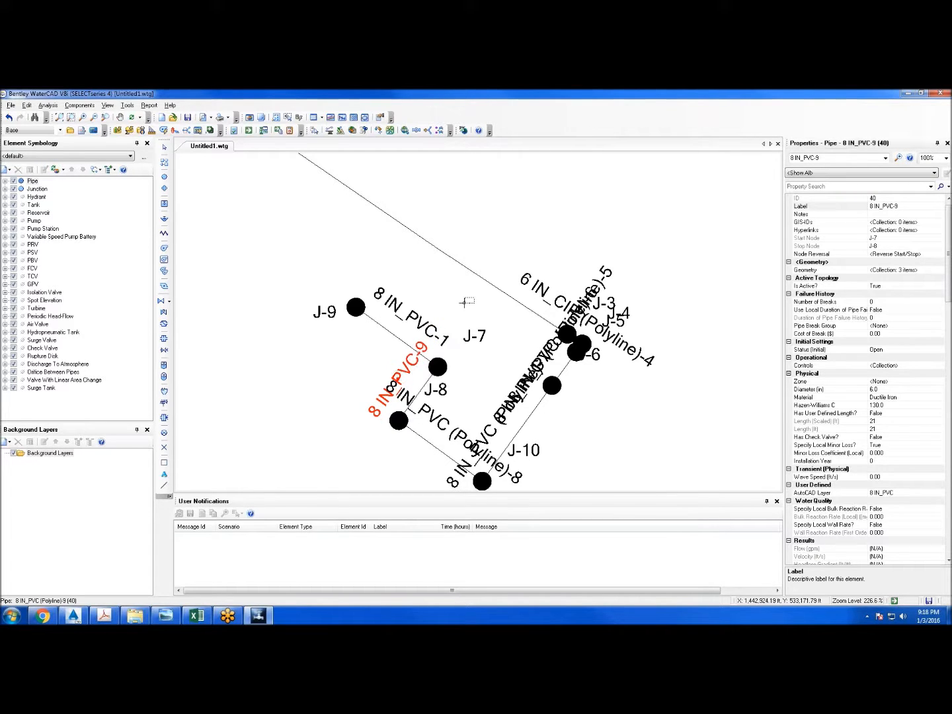
pyautogui.click(466, 302)
pyautogui.moveTo(474, 336); pyautogui.dragTo(385, 436)
# Relabel the pipe between J-8 and J-10 as 8 IN_PVC-8
pyautogui.click(443, 424)
pyautogui.click(918, 206)
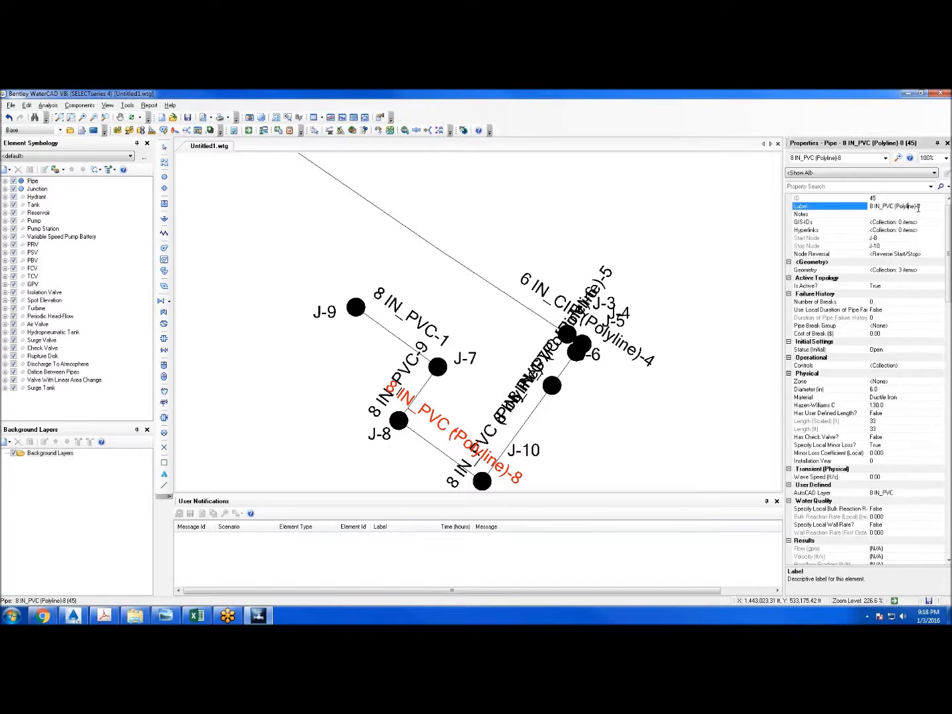
pyautogui.press('BackSpace')
pyautogui.press('BackSpace')
pyautogui.press('BackSpace')
pyautogui.press('Return')
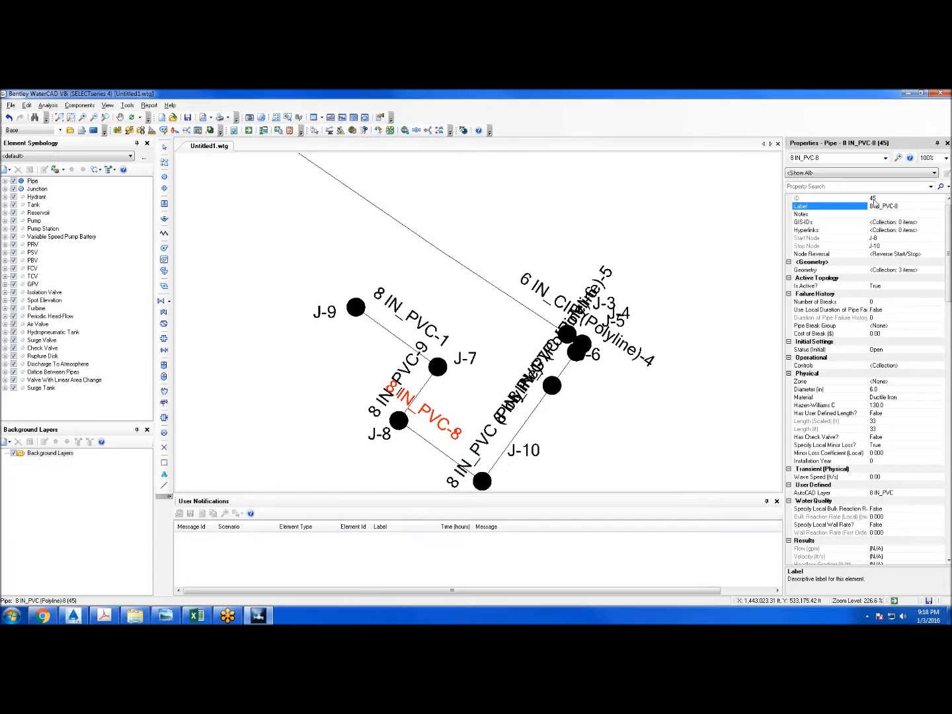
# Move the 8 IN_PVC-8 label below its pipe and the J-10 label directly beside its junction
pyautogui.moveTo(487, 383); pyautogui.dragTo(488, 328)
pyautogui.click(472, 388)
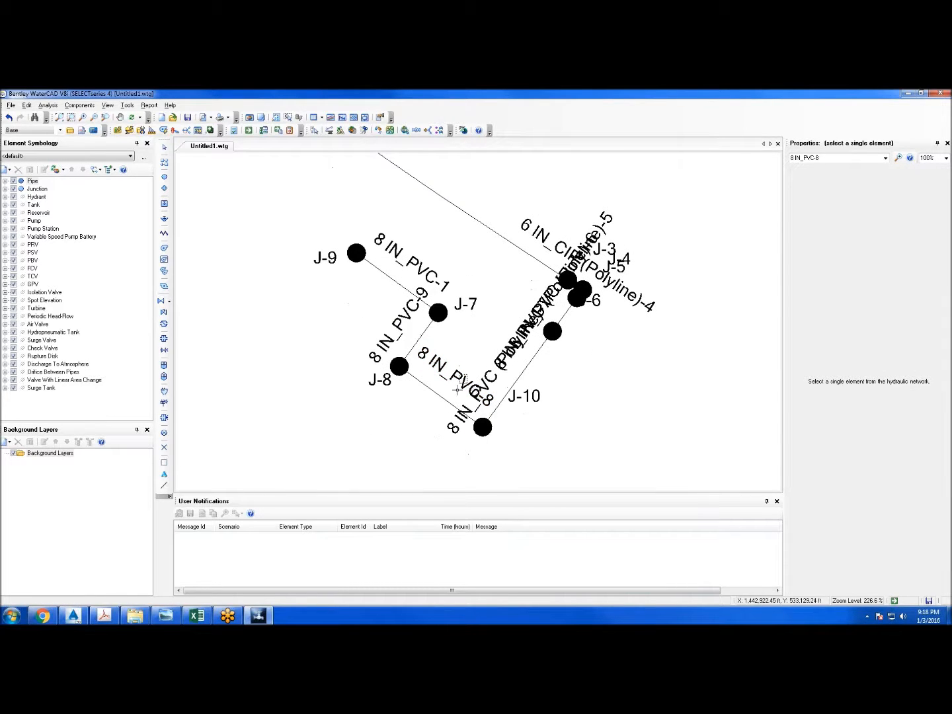
pyautogui.moveTo(455, 375); pyautogui.dragTo(407, 425)
pyautogui.moveTo(526, 395); pyautogui.dragTo(514, 432)
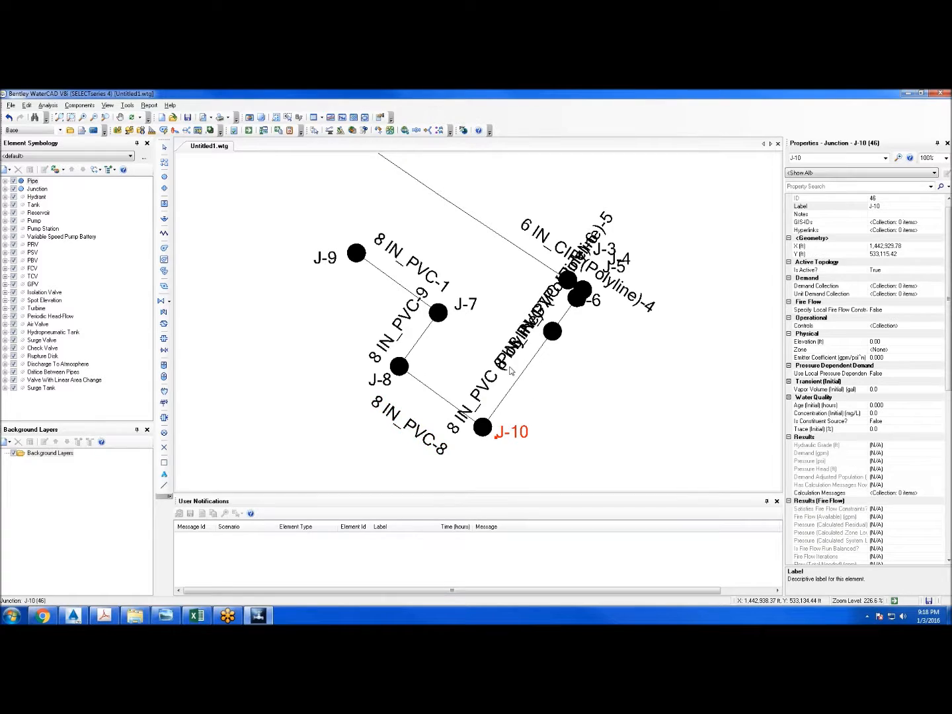
# Relabel the pipe between J-10 and J-6 as 8 IN_PVC-7 and move its label to the opposite side of the pipe
pyautogui.click(483, 391)
pyautogui.click(916, 206)
pyautogui.moveTo(915, 207); pyautogui.dragTo(891, 211)
pyautogui.press('BackSpace')
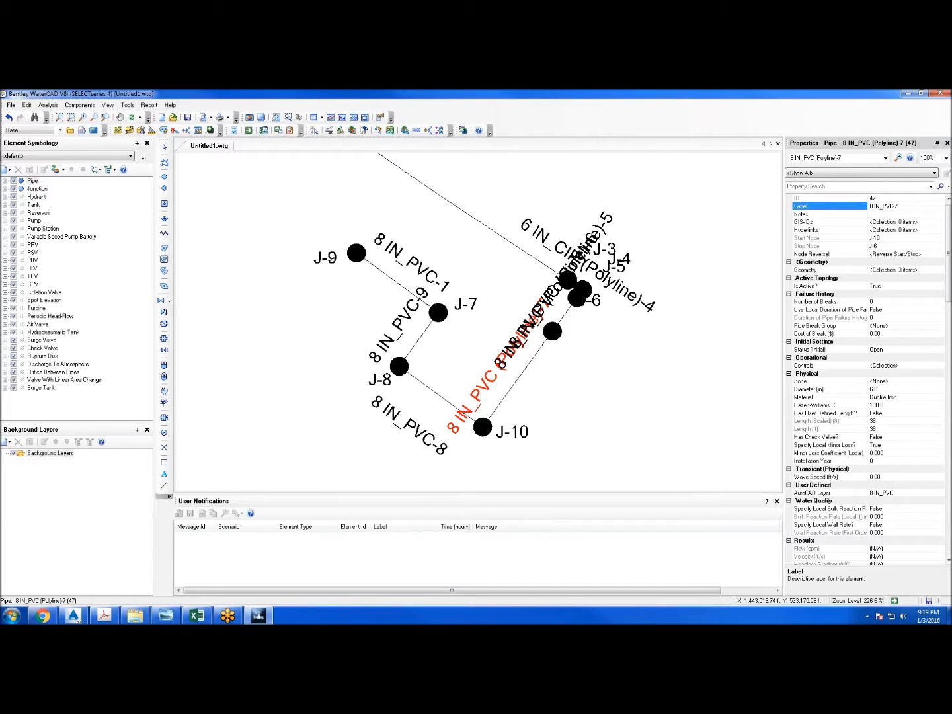
pyautogui.click(575, 412)
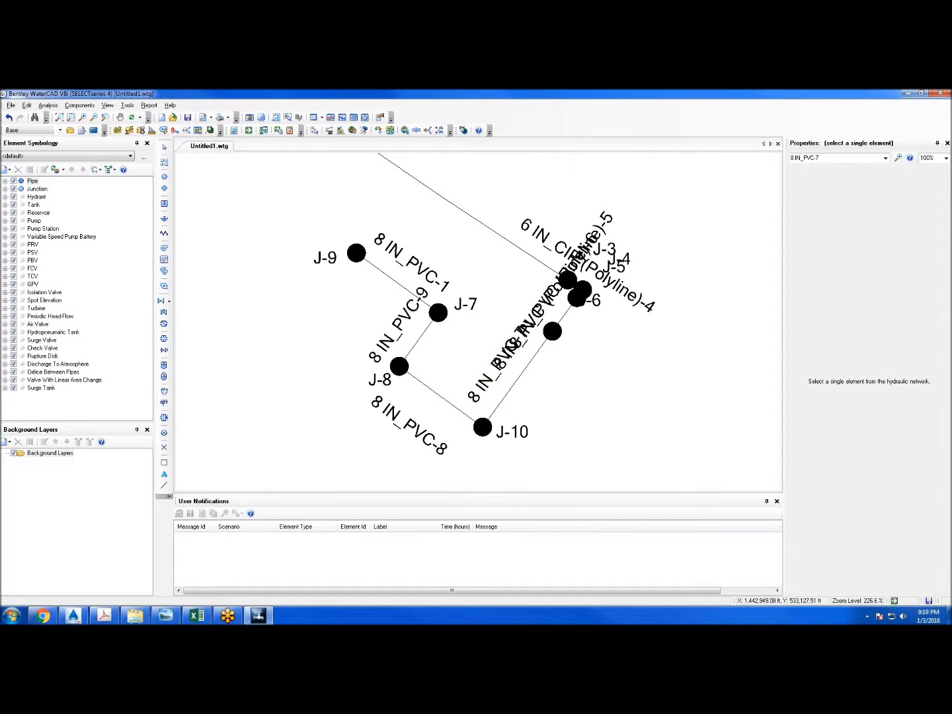
pyautogui.click(494, 378)
# Relabel the short pipe between J-5 and J-4 as 8 IN_PVC-5
pyautogui.click(515, 349)
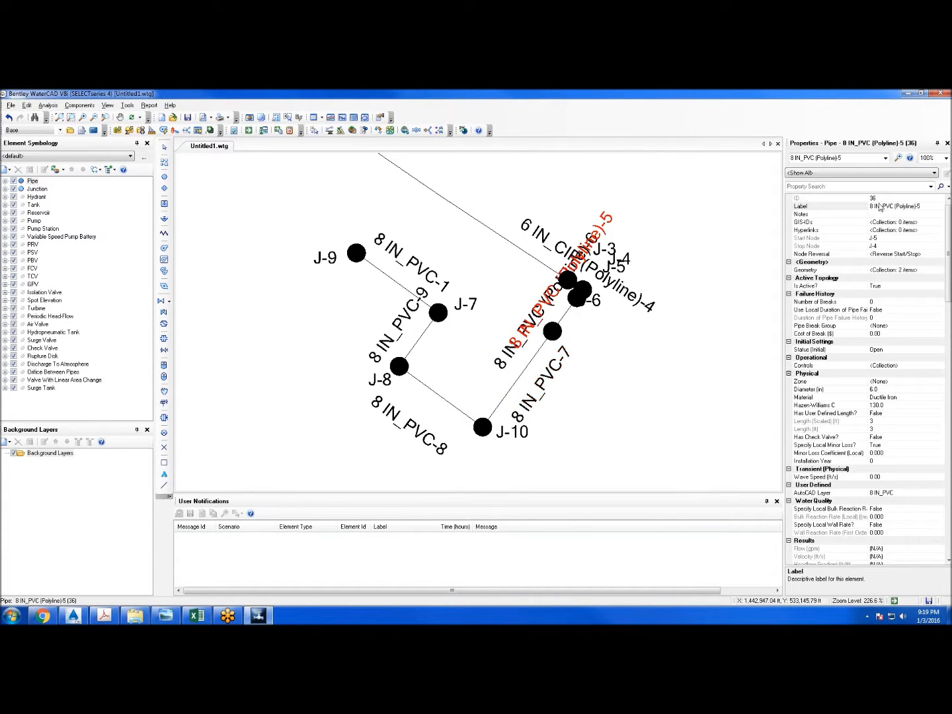
pyautogui.click(915, 208)
pyautogui.moveTo(916, 207); pyautogui.dragTo(897, 212)
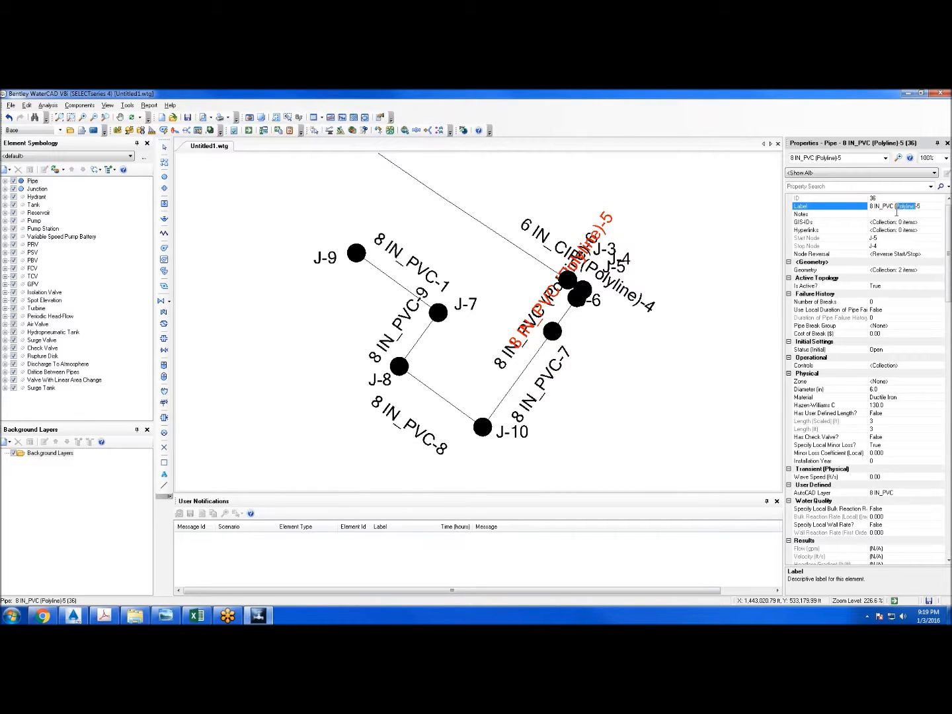
pyautogui.press('Delete')
pyautogui.press('BackSpace')
pyautogui.press('Return')
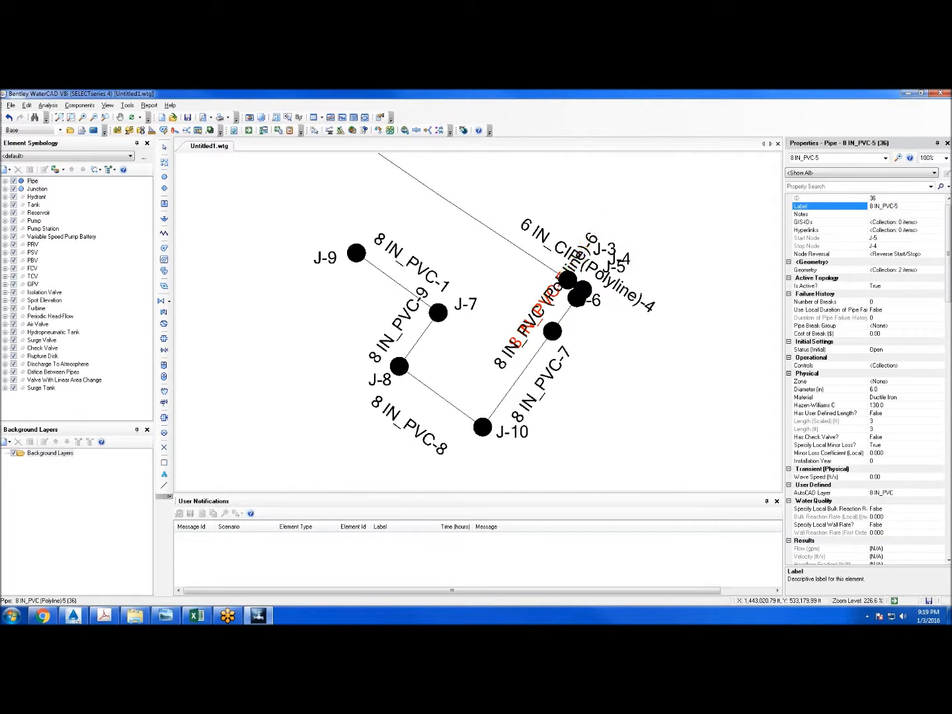
pyautogui.click(648, 203)
# Relabel the pipe between J-6 and J-5 as 8 IN_PVC-6
pyautogui.click(564, 317)
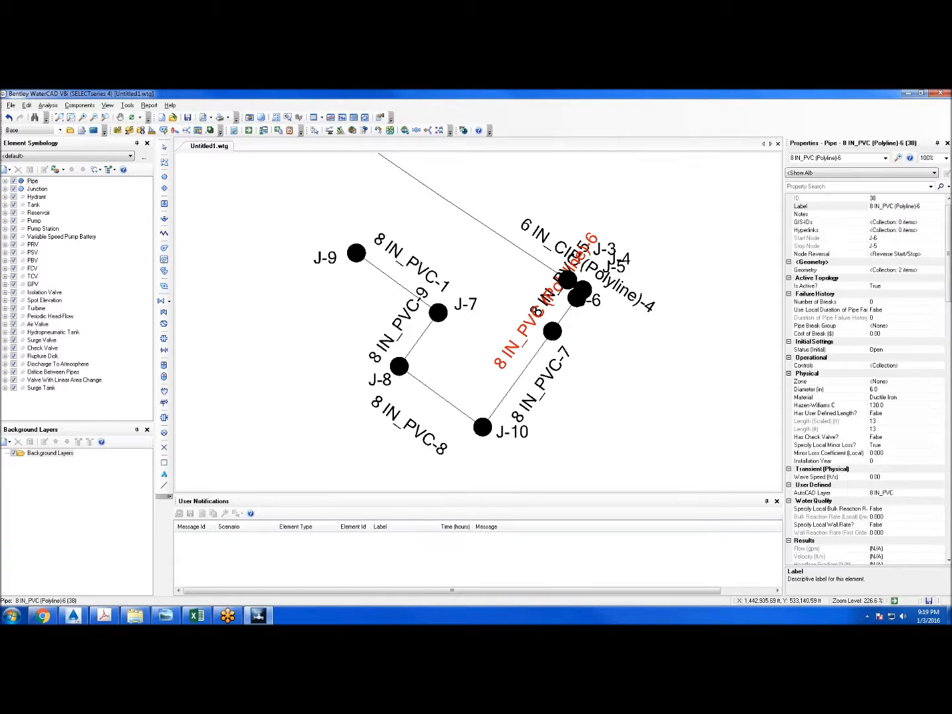
pyautogui.click(915, 207)
pyautogui.moveTo(917, 209); pyautogui.dragTo(894, 211)
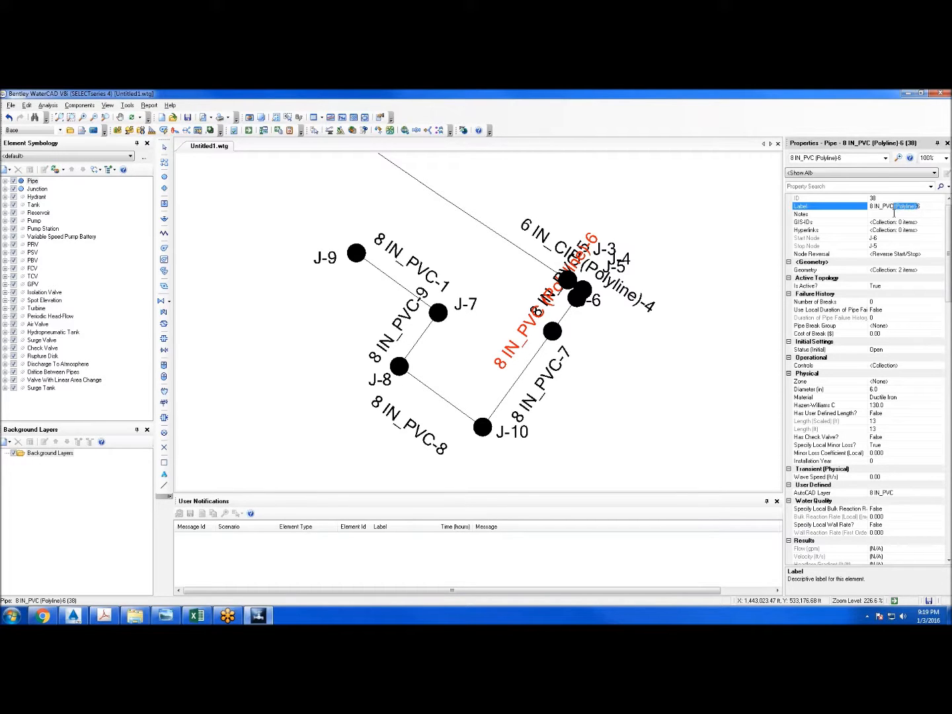
pyautogui.press('Delete')
pyautogui.write('-6')
pyautogui.press('Return')
pyautogui.click(680, 234)
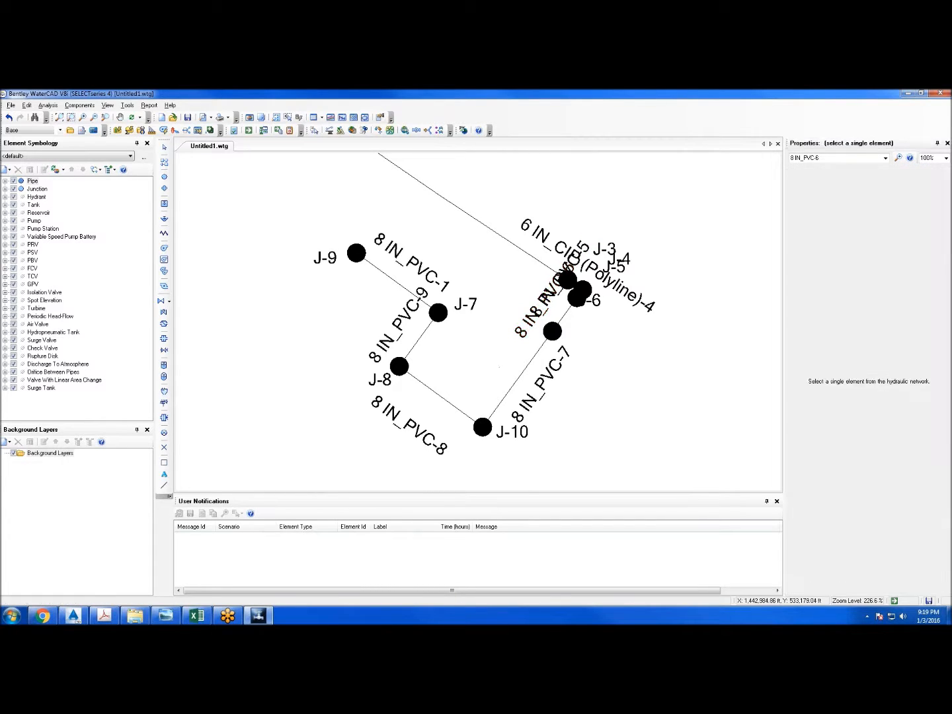
pyautogui.click(584, 291)
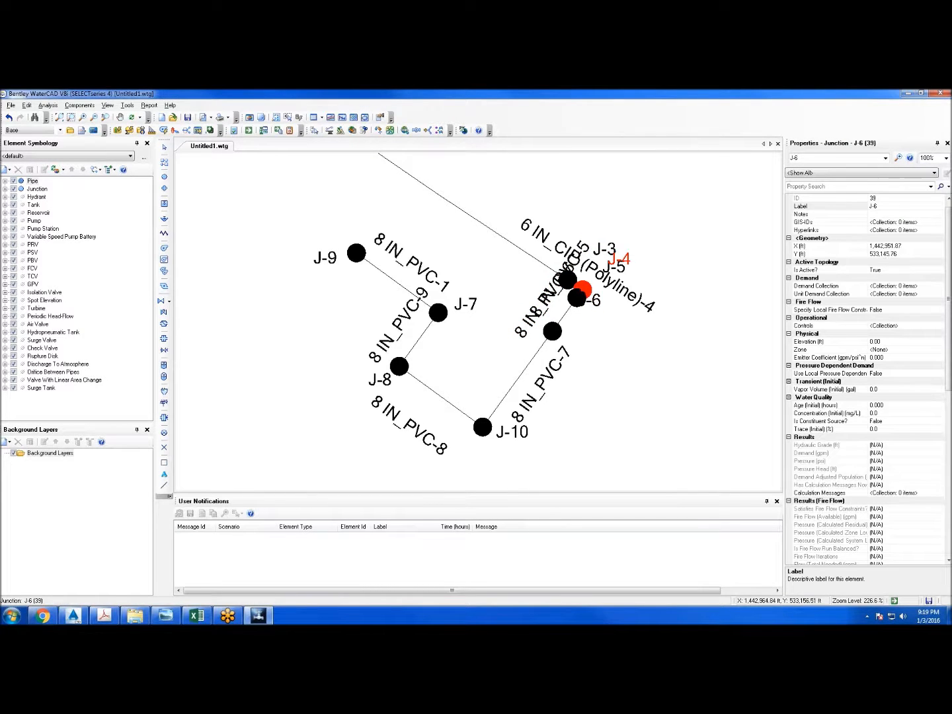
pyautogui.click(594, 300)
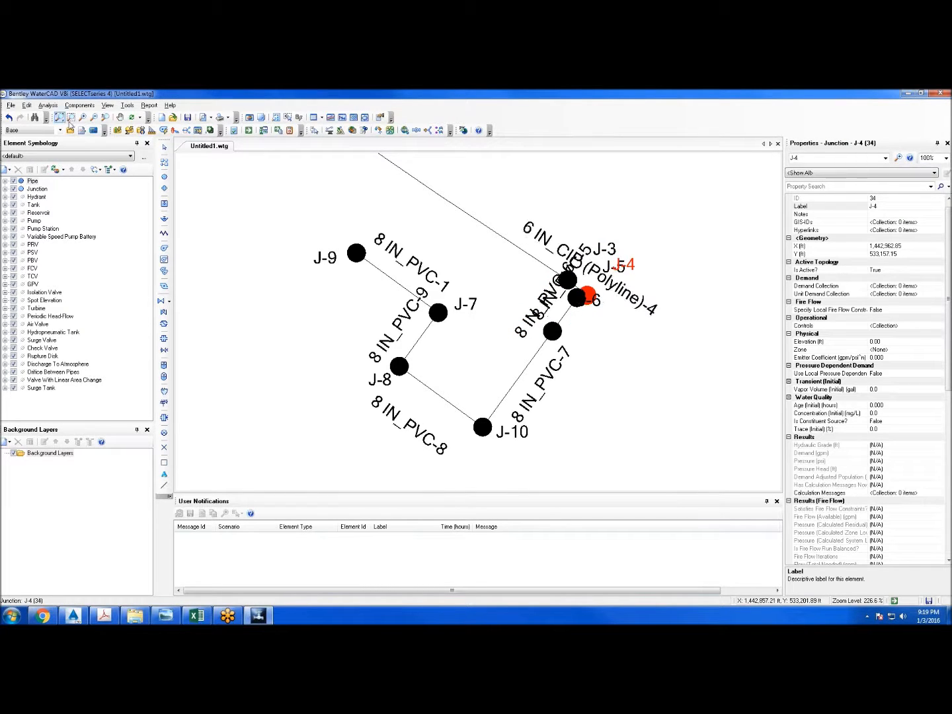
pyautogui.click(9, 117)
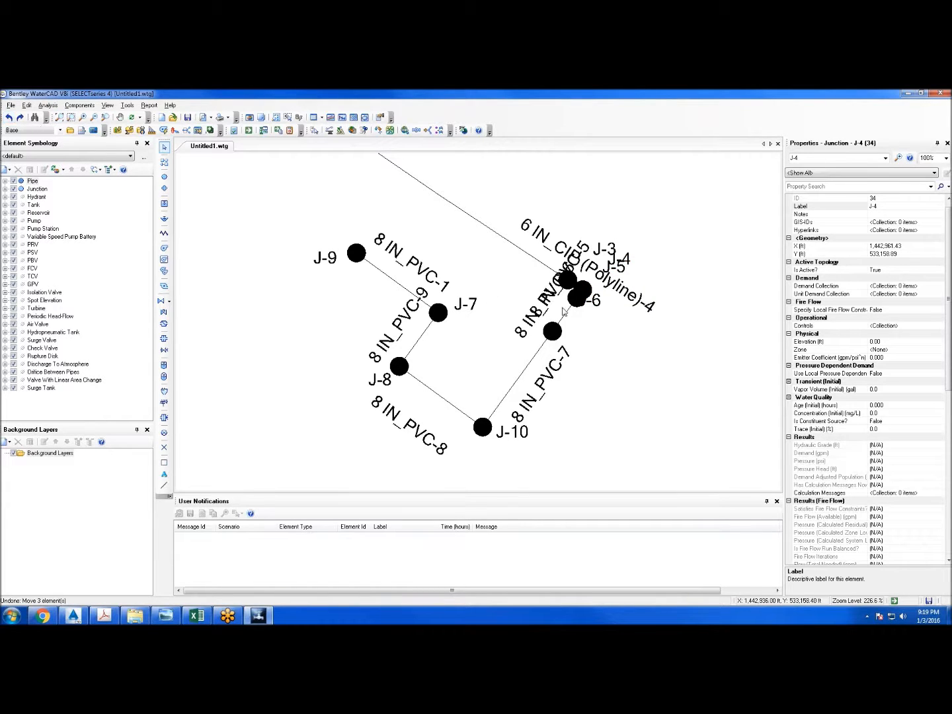
# Move the J-6, J-5, J-4 and J-3 labels apart so each sits beside its own junction
pyautogui.click(610, 298)
pyautogui.click(595, 300)
pyautogui.moveTo(596, 299); pyautogui.dragTo(591, 330)
pyautogui.click(606, 268)
pyautogui.moveTo(621, 269); pyautogui.dragTo(609, 315)
pyautogui.click(625, 259)
pyautogui.moveTo(625, 259); pyautogui.dragTo(536, 275)
pyautogui.click(610, 249)
pyautogui.click(536, 323)
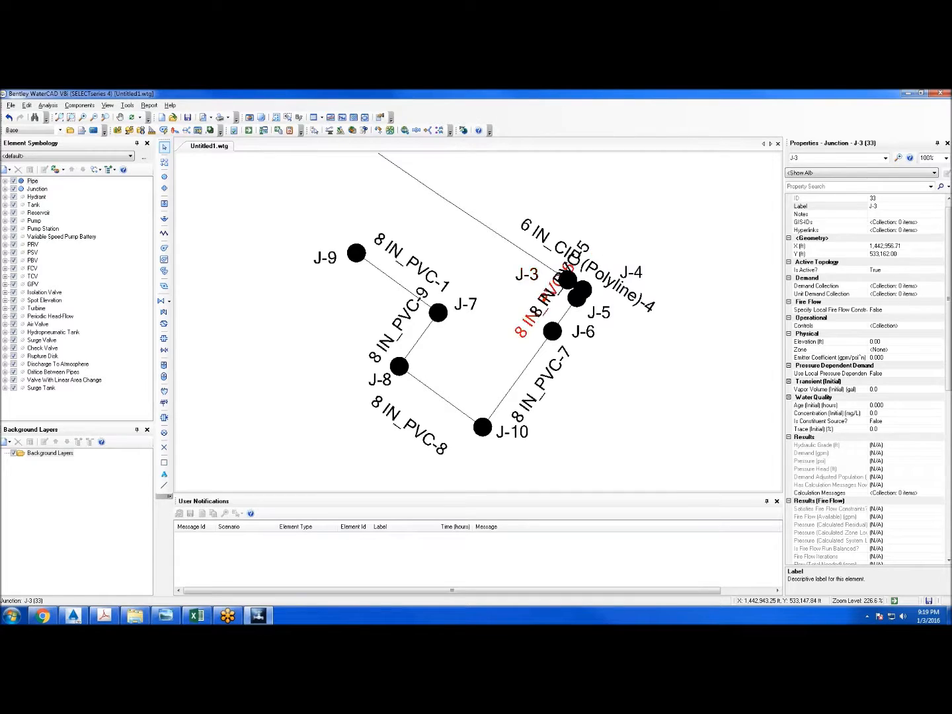
# Relabel the short pipe between J-3 and J-4 as 6 IN_CIP-4
pyautogui.click(609, 279)
pyautogui.click(915, 206)
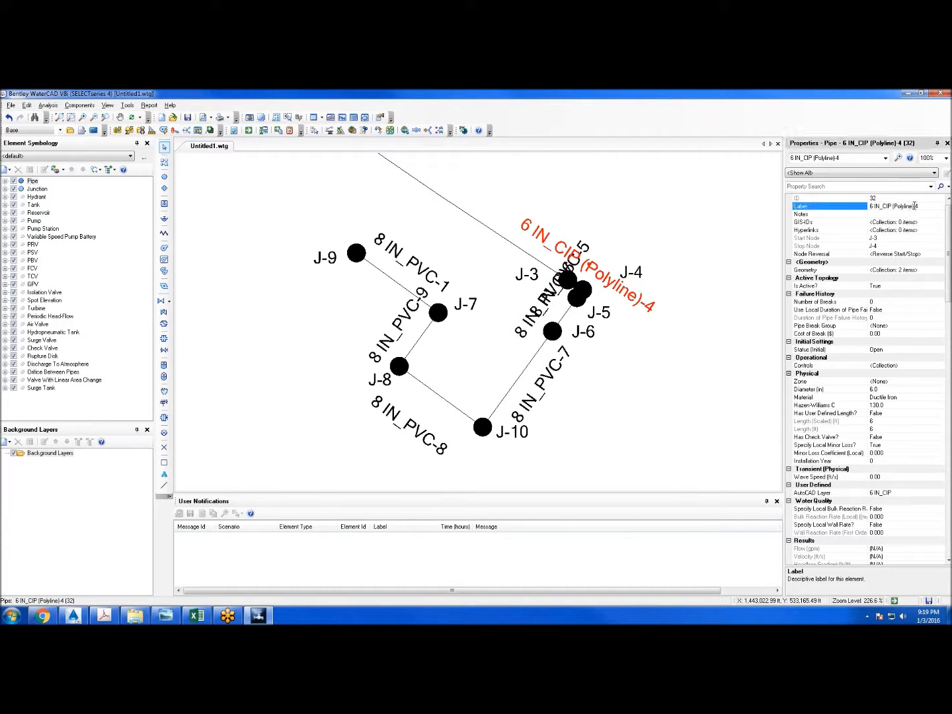
pyautogui.press('Delete')
pyautogui.press('Return')
pyautogui.click(637, 199)
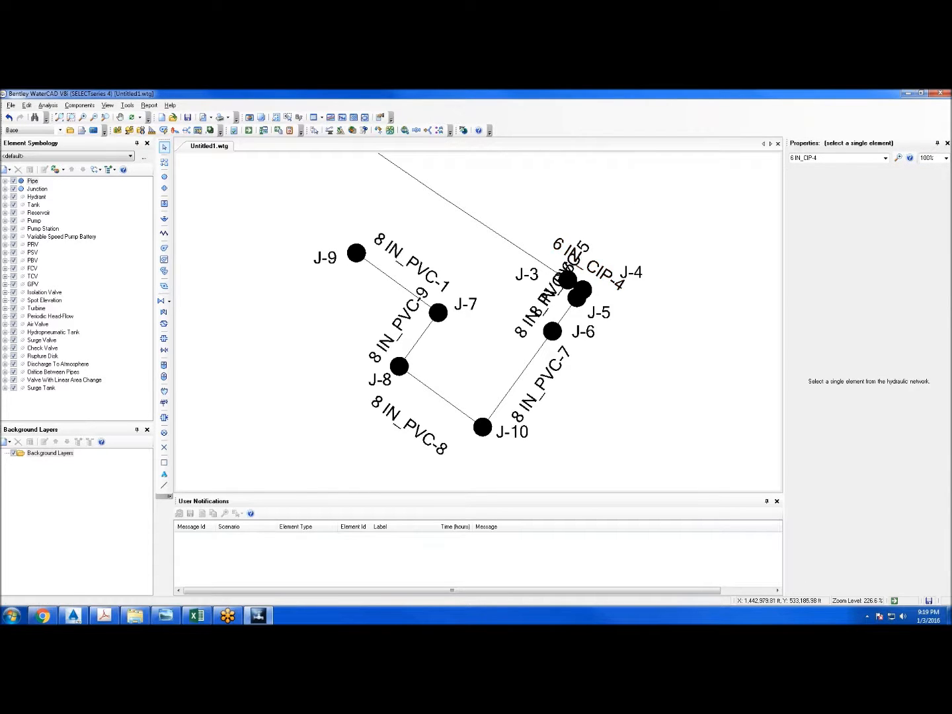
# Separate the overlapping labels by moving J-4 slightly outward and placing 8 IN_PVC-5 and 8 IN_PVC-6 on opposite sides of the pipe run
pyautogui.moveTo(631, 275); pyautogui.dragTo(639, 272)
pyautogui.click(584, 243)
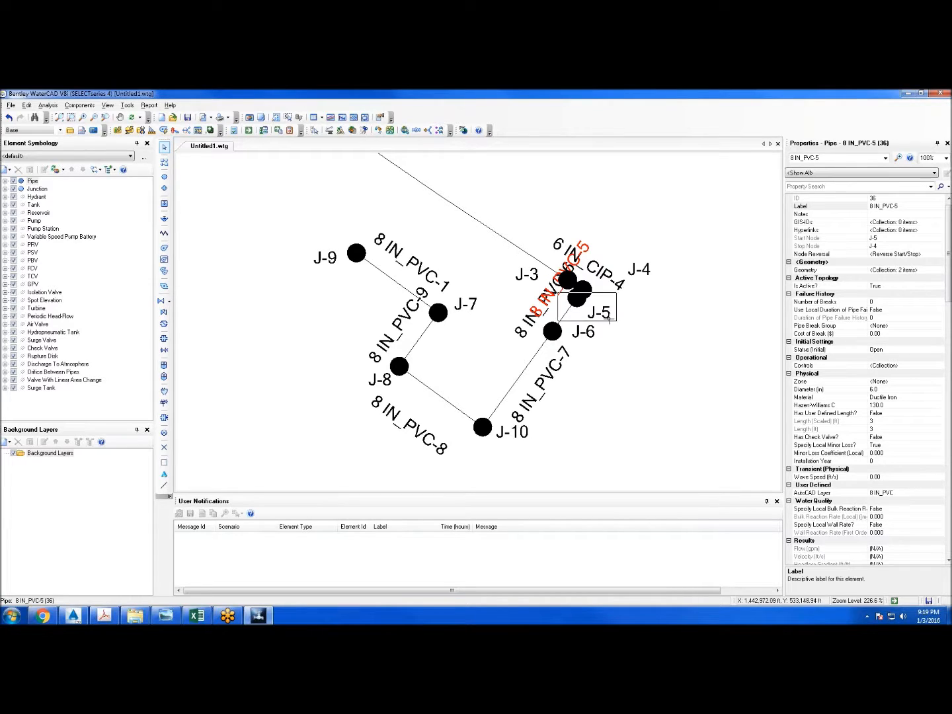
pyautogui.click(580, 255)
pyautogui.moveTo(583, 247); pyautogui.dragTo(657, 288)
pyautogui.moveTo(549, 296); pyautogui.dragTo(533, 319)
pyautogui.click(599, 209)
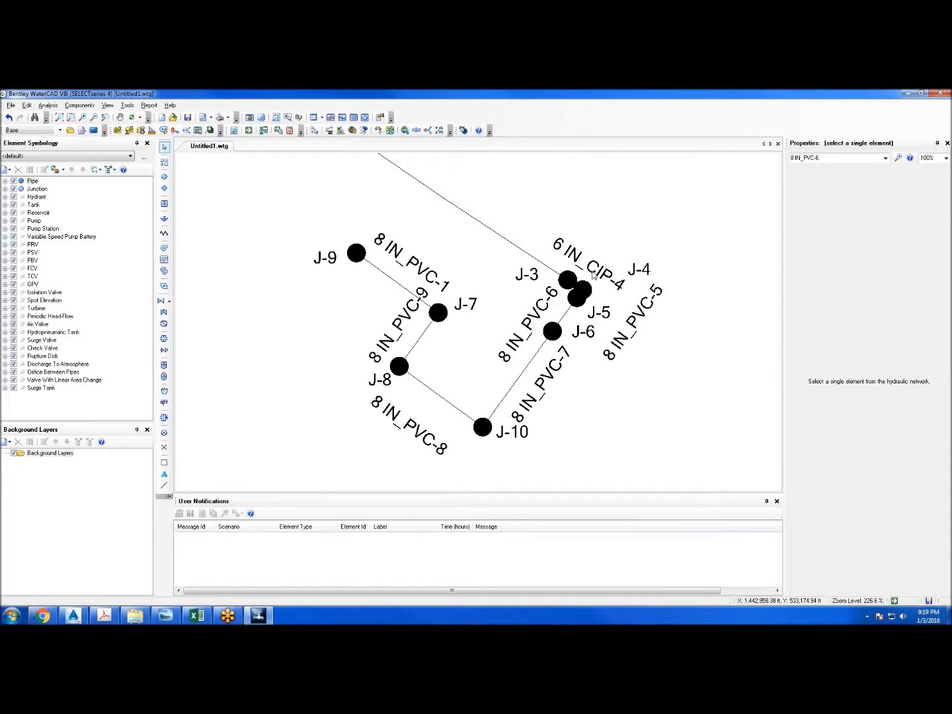
# Place a reservoir southwest of junction J-1 at the far end of the 6 IN_CIP-3 pipe
pyautogui.scroll(-4, 585, 261)
pyautogui.moveTo(526, 182)
pyautogui.mouseDown()
pyautogui.moveTo(553, 259)
pyautogui.moveTo(523, 318)
pyautogui.moveTo(540, 374)
pyautogui.mouseUp()
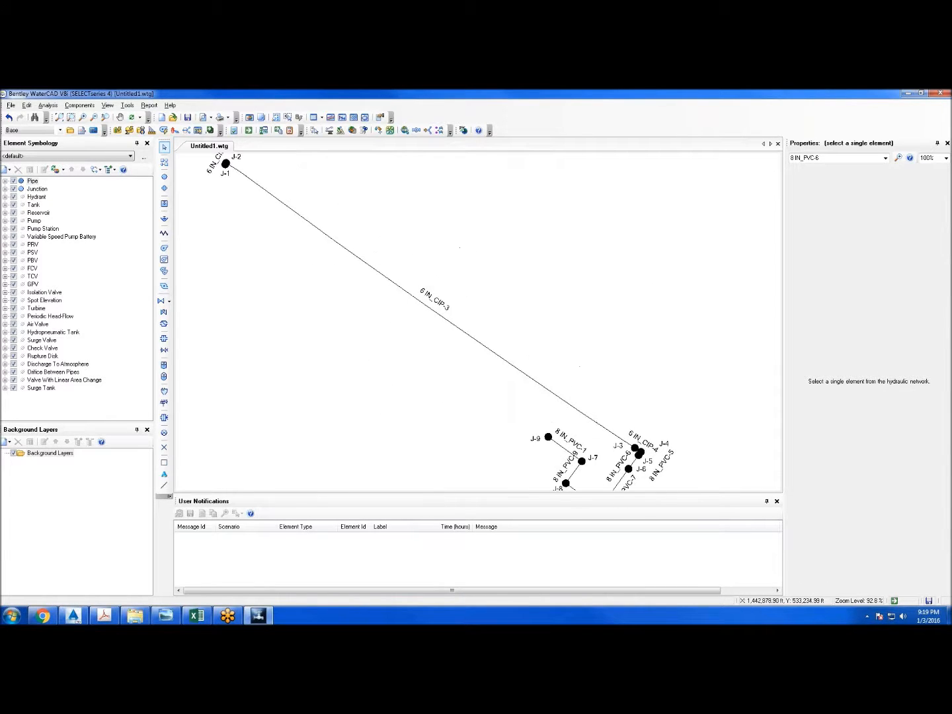
pyautogui.moveTo(262, 175)
pyautogui.mouseDown()
pyautogui.moveTo(331, 256)
pyautogui.moveTo(363, 256)
pyautogui.mouseUp()
pyautogui.scroll(5, 282, 244)
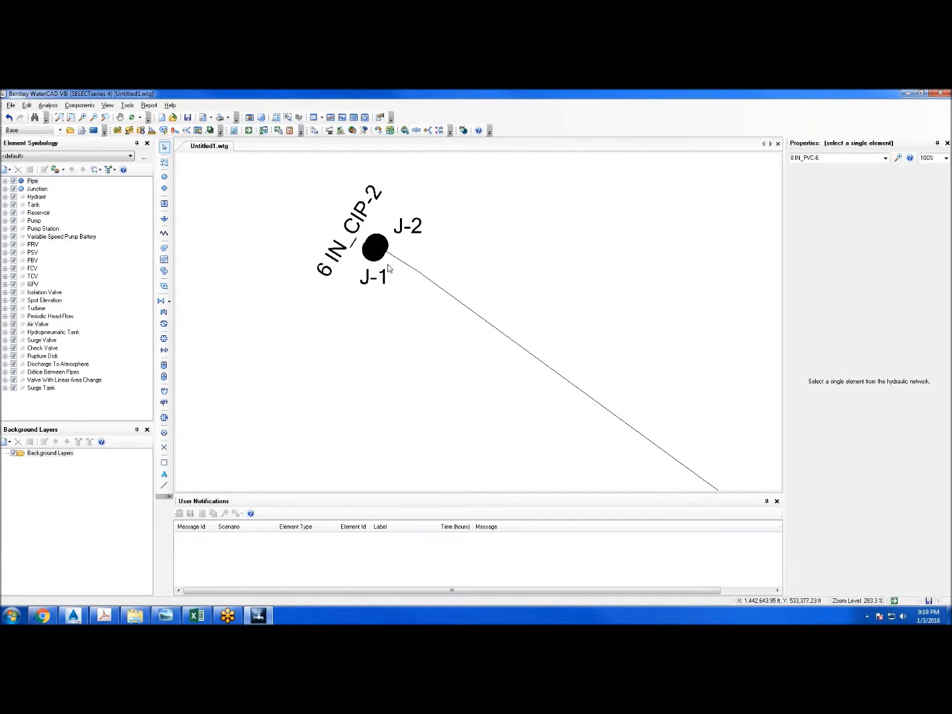
pyautogui.click(165, 220)
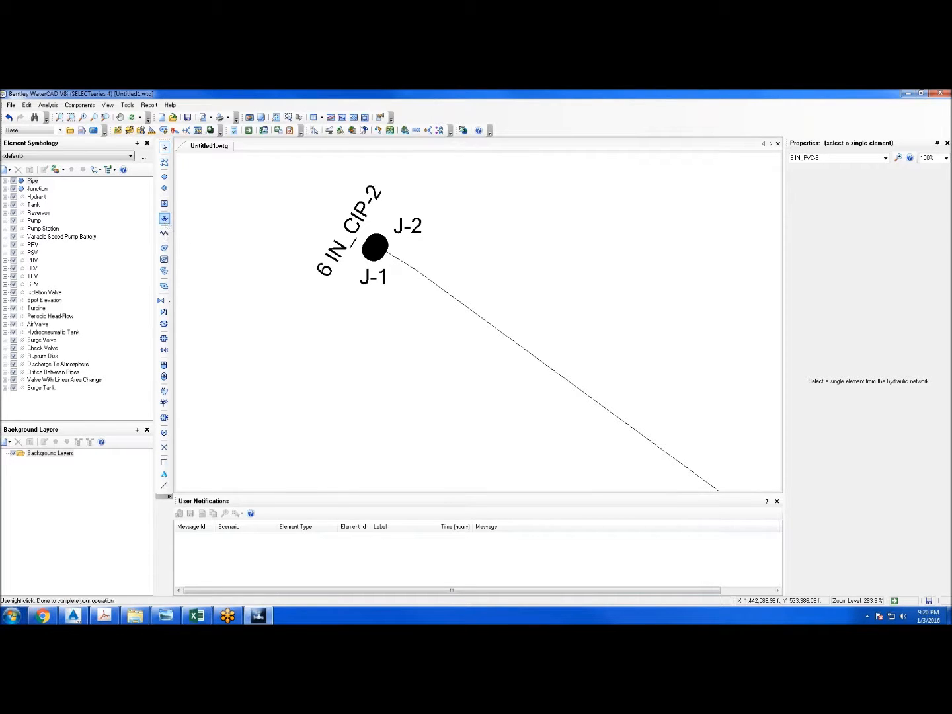
pyautogui.click(275, 374)
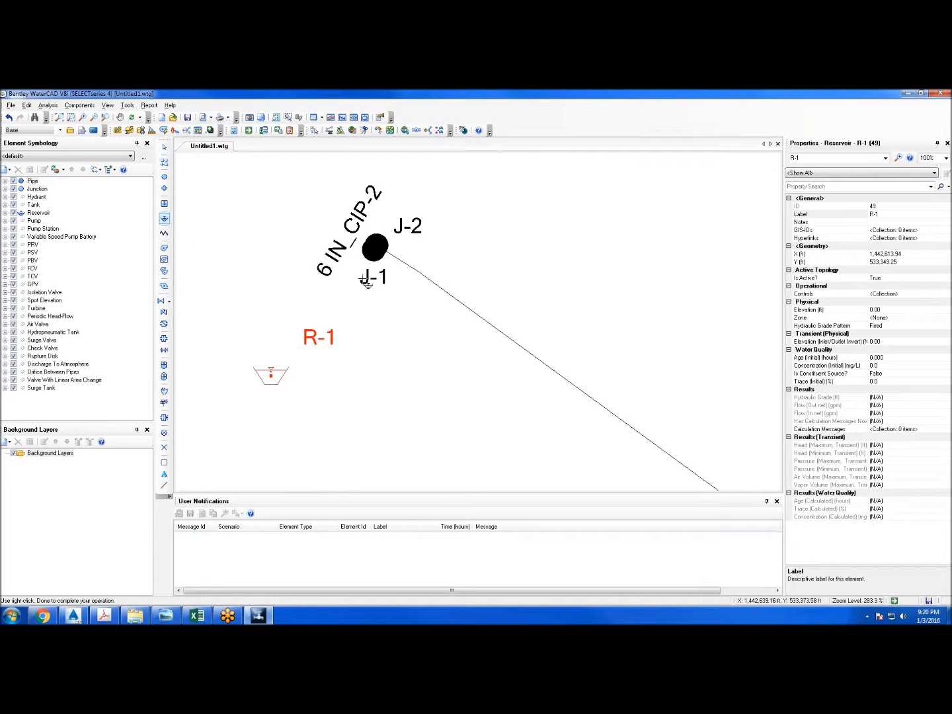
# Draw a pipe from reservoir R-1 to junction J-1 and move the R-1 label just below the reservoir
pyautogui.click(164, 163)
pyautogui.click(270, 373)
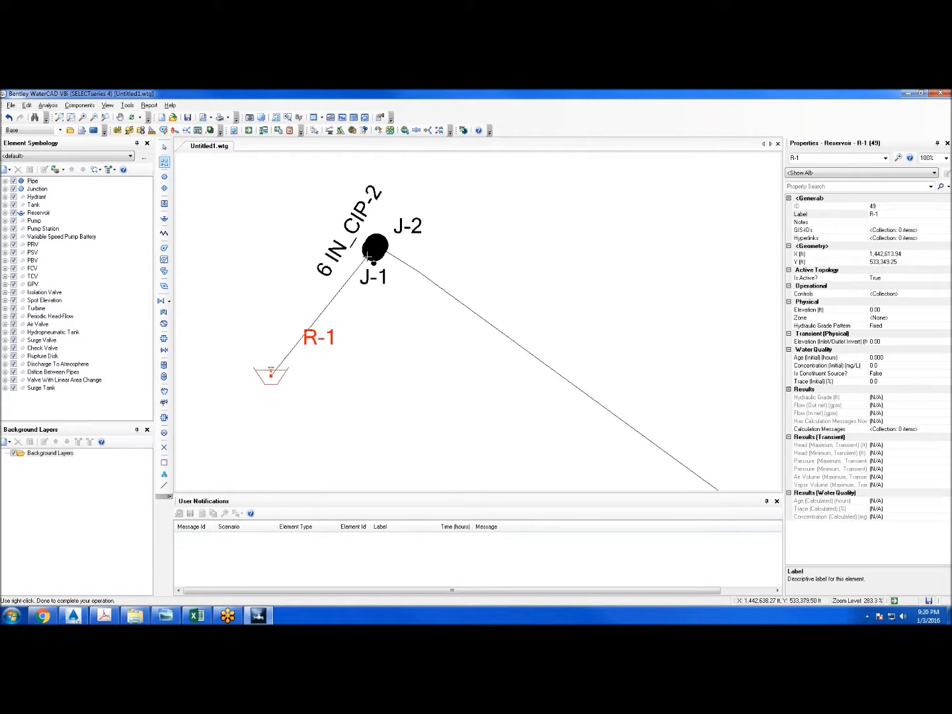
pyautogui.click(370, 255)
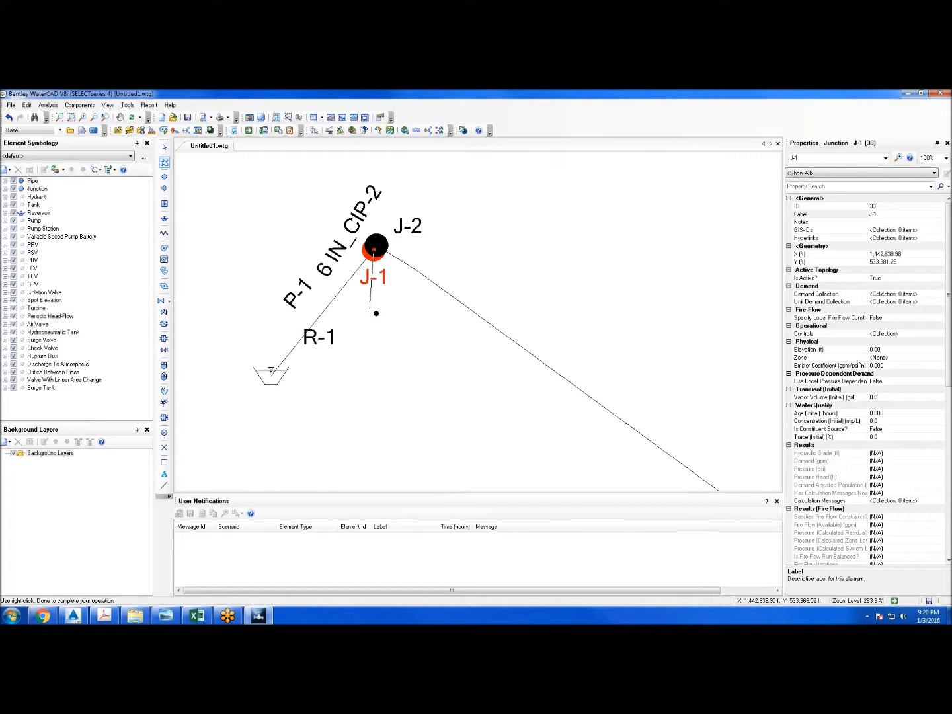
pyautogui.press('Escape')
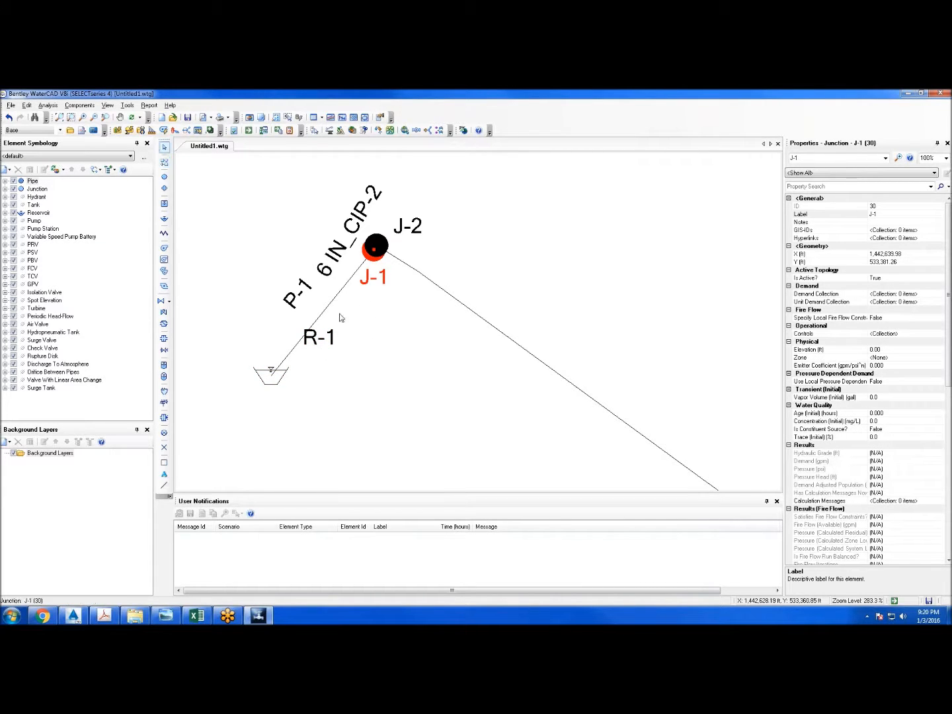
pyautogui.click(316, 349)
pyautogui.moveTo(316, 342); pyautogui.dragTo(295, 400)
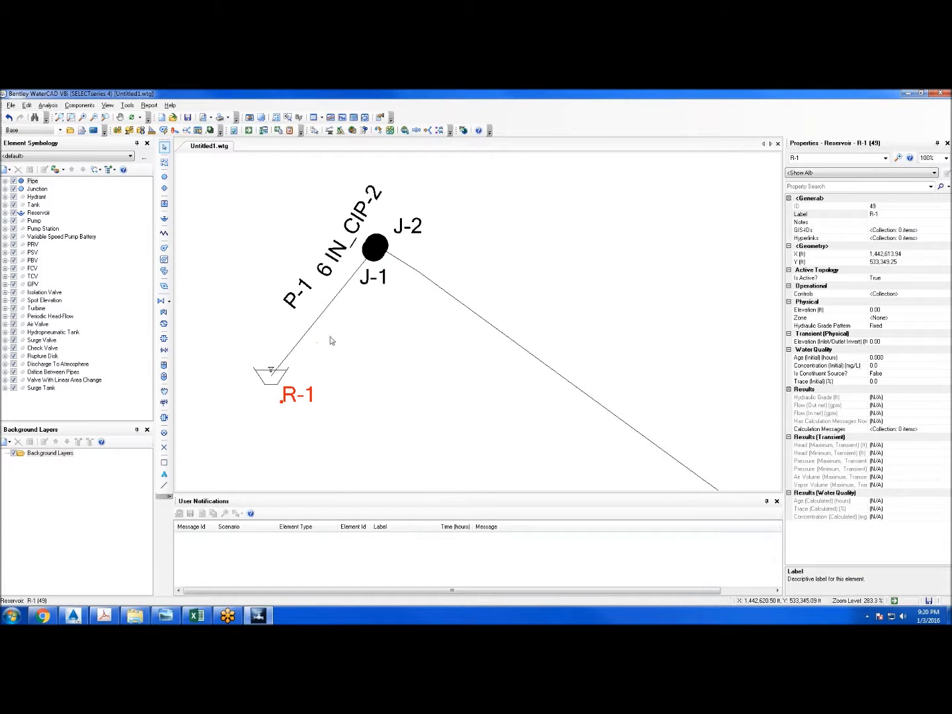
# Insert a pump midway along the pipe between R-1 and J-1, undoing the stray second pump
pyautogui.click(165, 250)
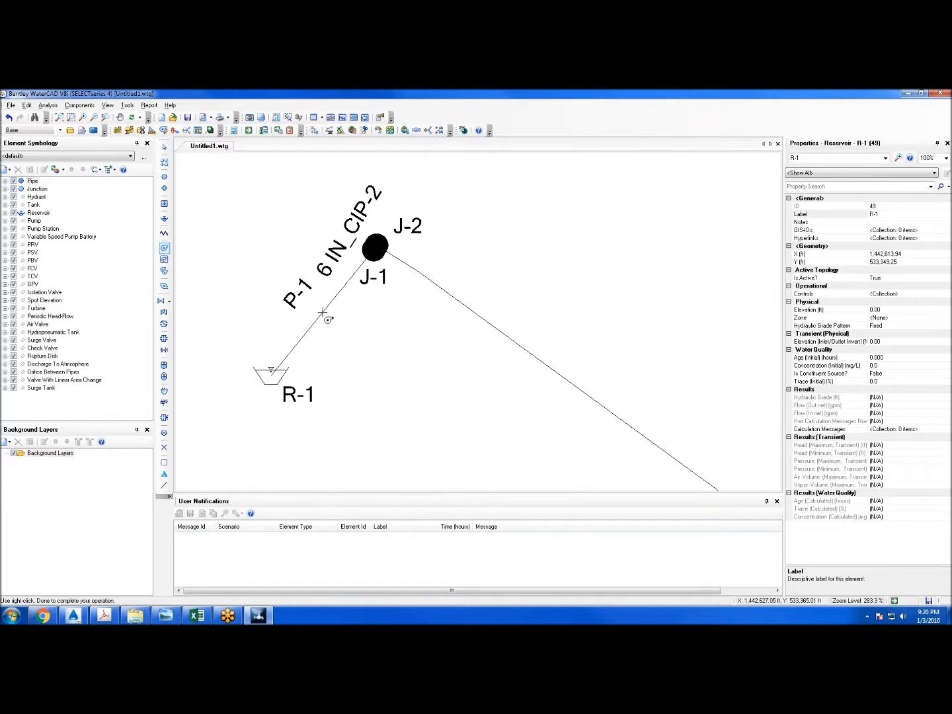
pyautogui.click(322, 316)
pyautogui.click(474, 385)
pyautogui.click(390, 192)
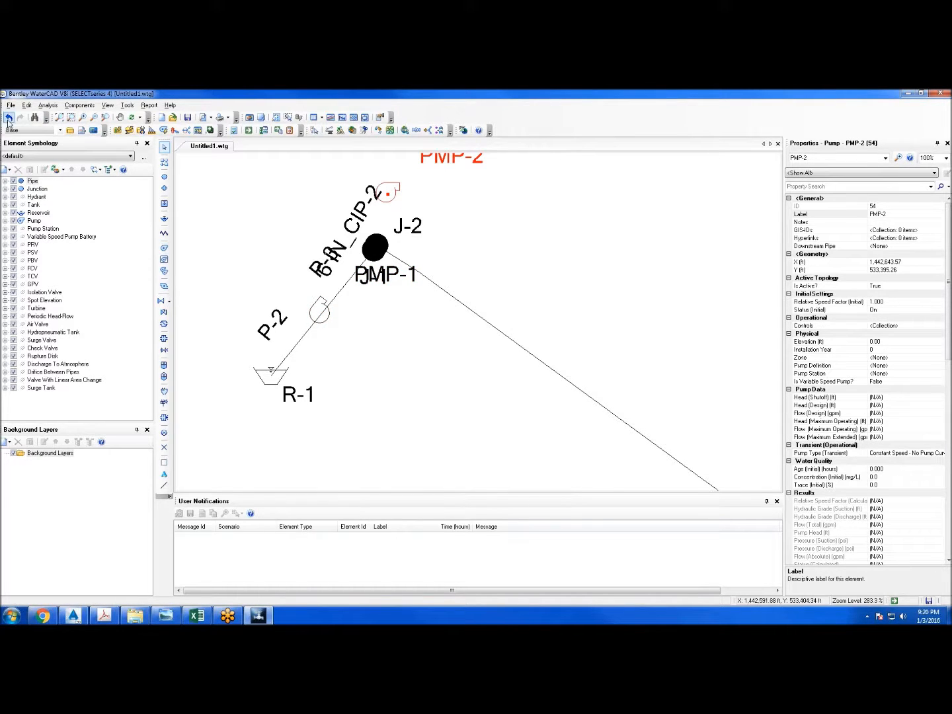
pyautogui.click(9, 117)
# Move the P-3 label clear of 6 IN_CIP-2 and the PMP-1 label beside its pump
pyautogui.click(272, 334)
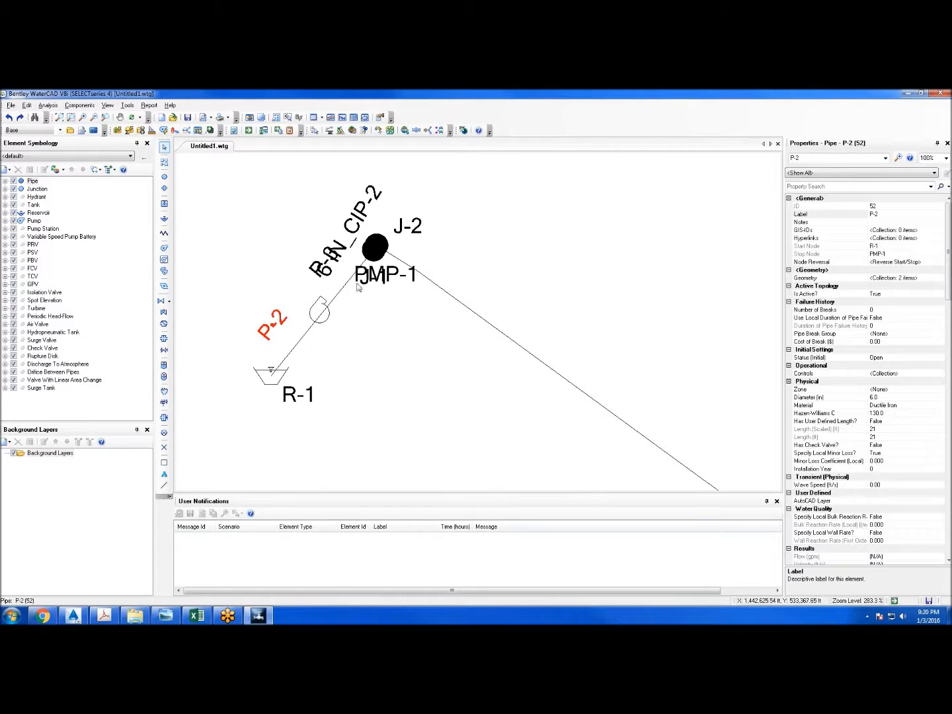
pyautogui.click(313, 266)
pyautogui.moveTo(310, 266); pyautogui.dragTo(258, 273)
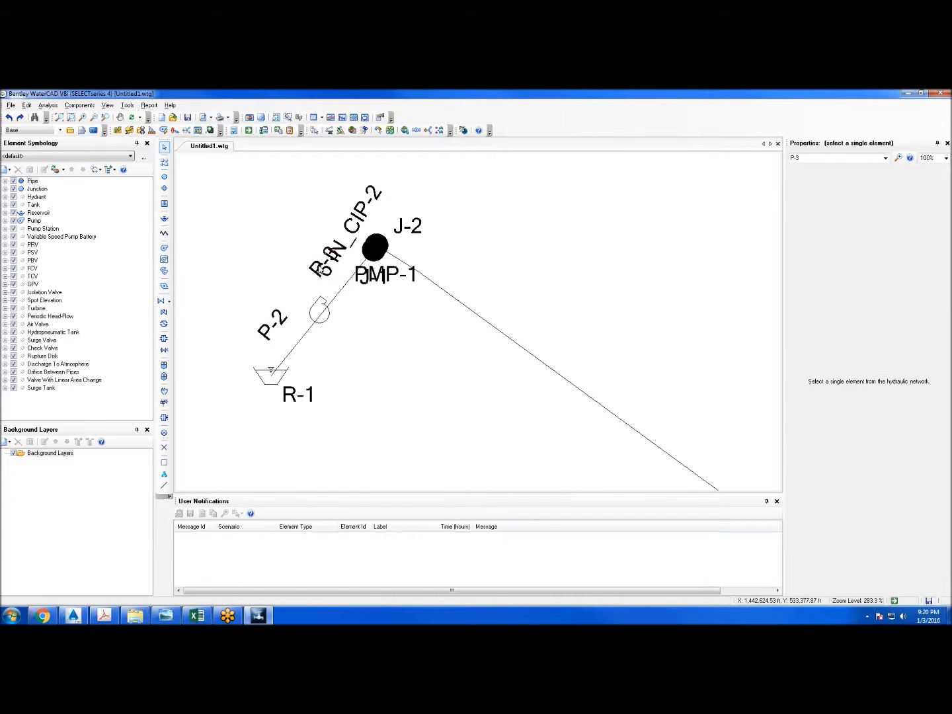
pyautogui.moveTo(316, 272); pyautogui.dragTo(285, 283)
pyautogui.click(370, 286)
pyautogui.click(371, 283)
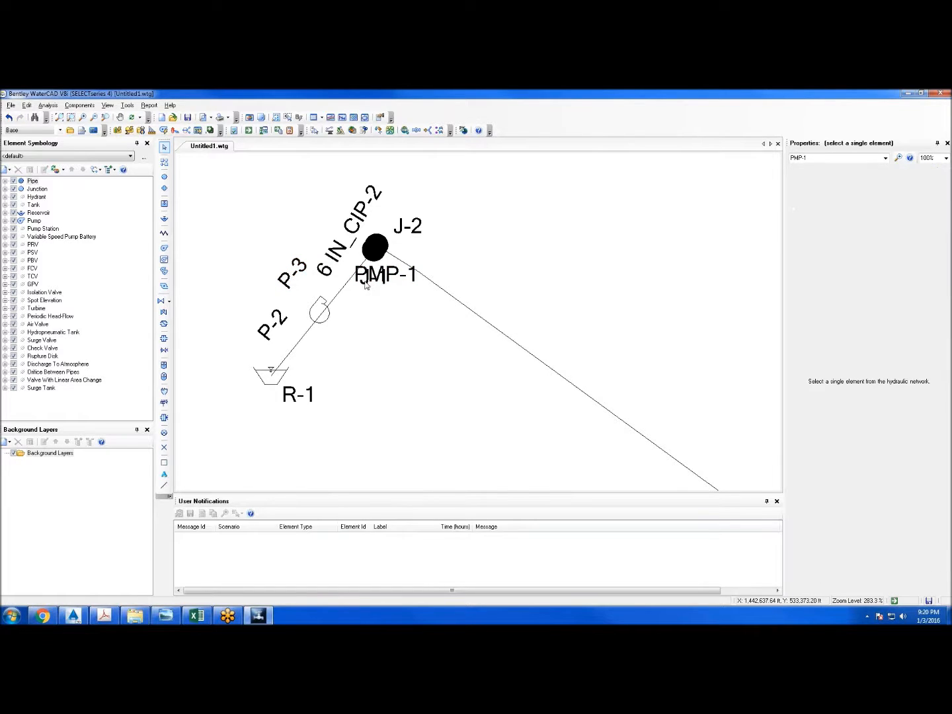
pyautogui.moveTo(365, 284); pyautogui.dragTo(340, 342)
pyautogui.click(399, 357)
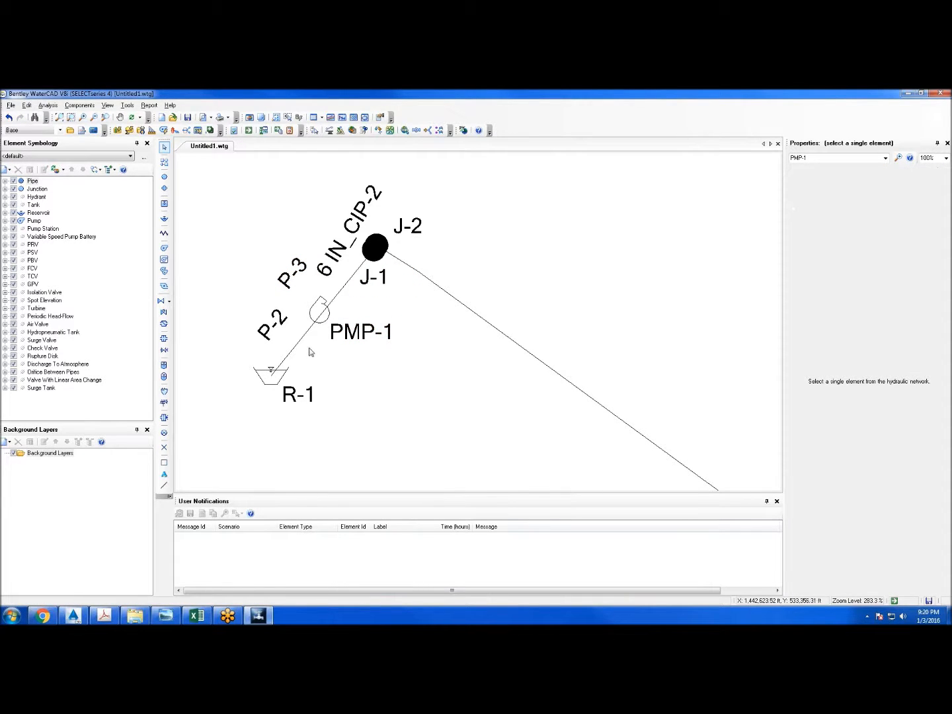
# Inspect how the reservoir and pump connect to junctions J-1 and J-2 and the long 6 IN_CIP-3 pipe
pyautogui.scroll(-3, 346, 292)
pyautogui.scroll(-2, 347, 292)
pyautogui.scroll(4, 370, 287)
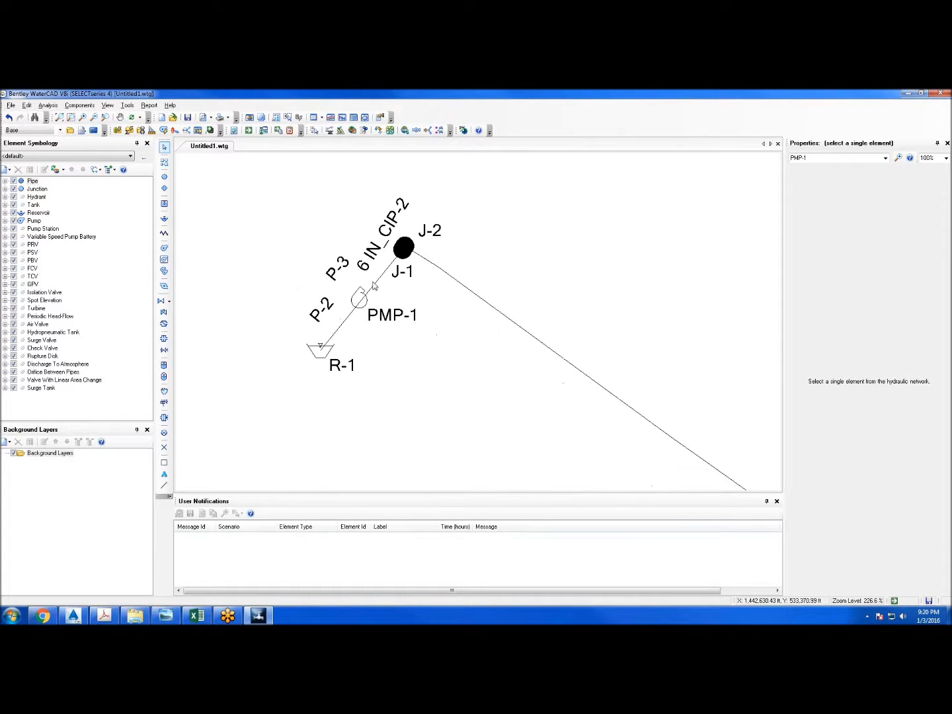
pyautogui.scroll(1, 363, 312)
pyautogui.moveTo(407, 243); pyautogui.dragTo(379, 291)
pyautogui.scroll(1, 378, 289)
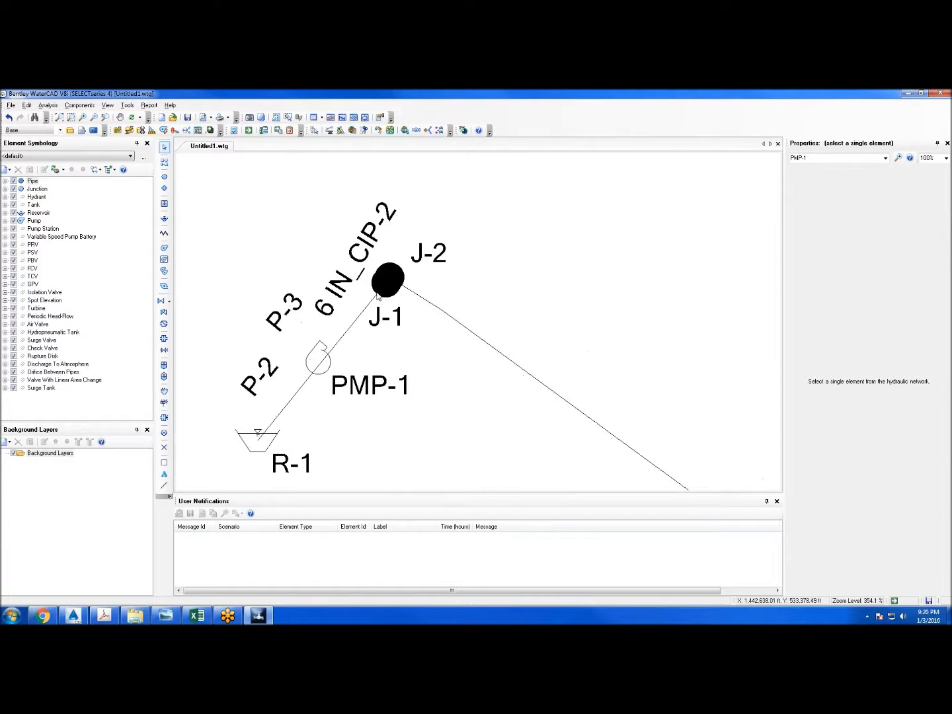
pyautogui.scroll(-2, 377, 291)
pyautogui.scroll(-1, 330, 264)
pyautogui.scroll(-1, 339, 268)
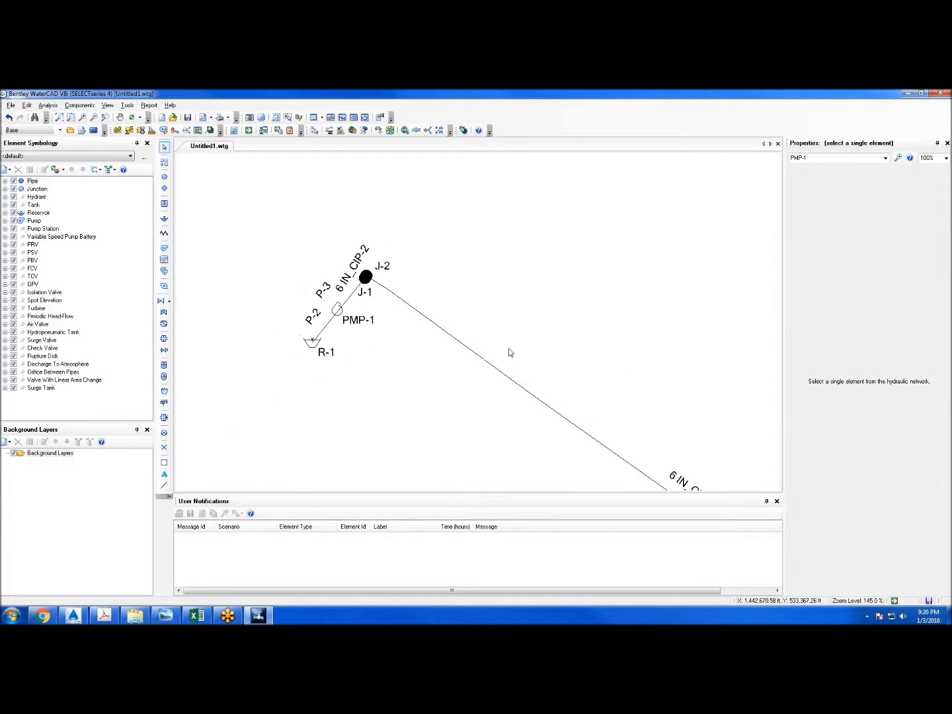
pyautogui.moveTo(510, 352); pyautogui.dragTo(484, 322)
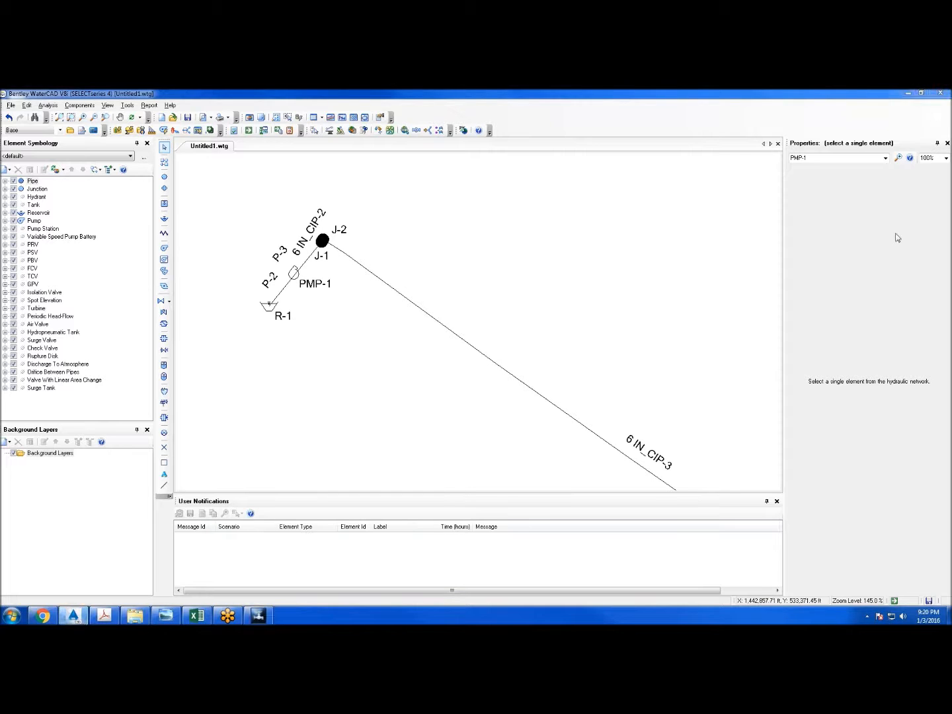
# Switch to the Civil 3D drawing and examine the spot elevations at both ends of the water main
pyautogui.moveTo(951, 99); pyautogui.dragTo(442, 92)
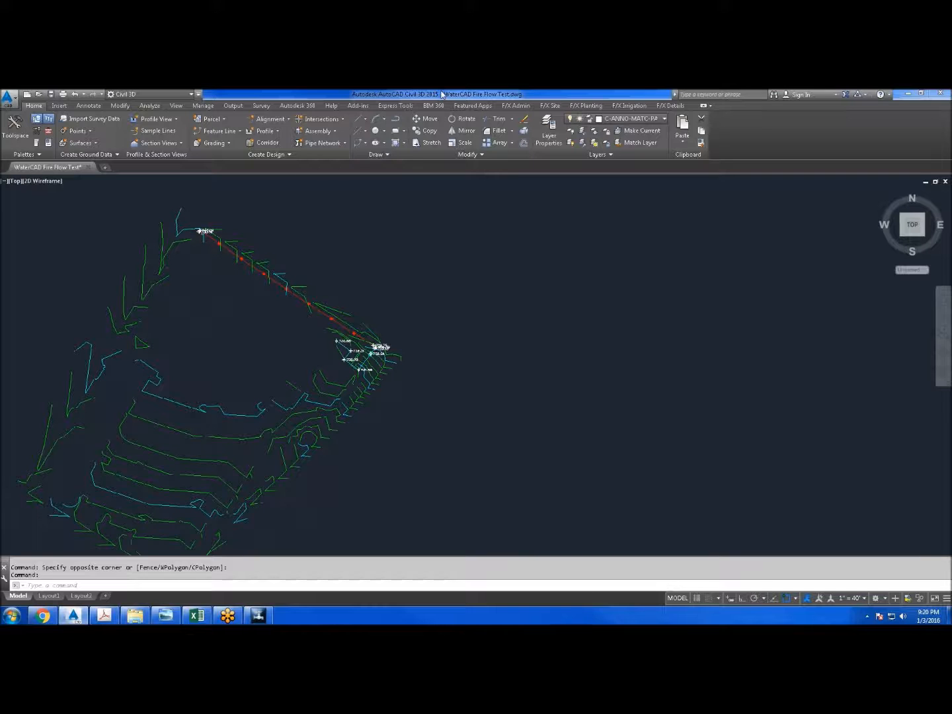
pyautogui.scroll(8, 370, 344)
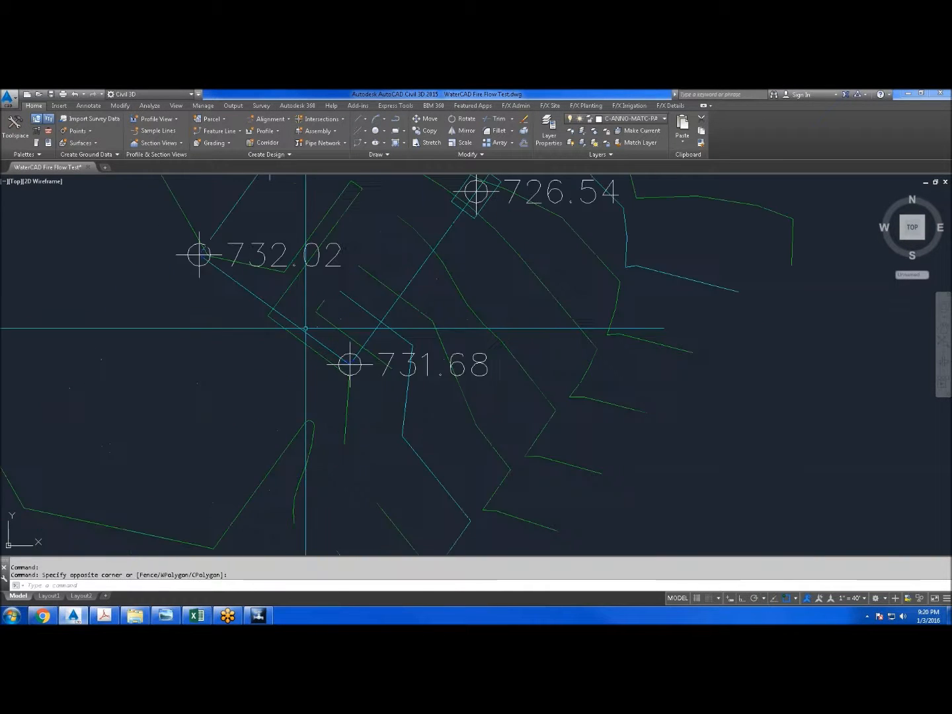
pyautogui.moveTo(277, 244); pyautogui.dragTo(532, 448)
pyautogui.moveTo(221, 221)
pyautogui.mouseDown()
pyautogui.moveTo(336, 366)
pyautogui.moveTo(460, 490)
pyautogui.mouseUp()
pyautogui.scroll(4, 391, 402)
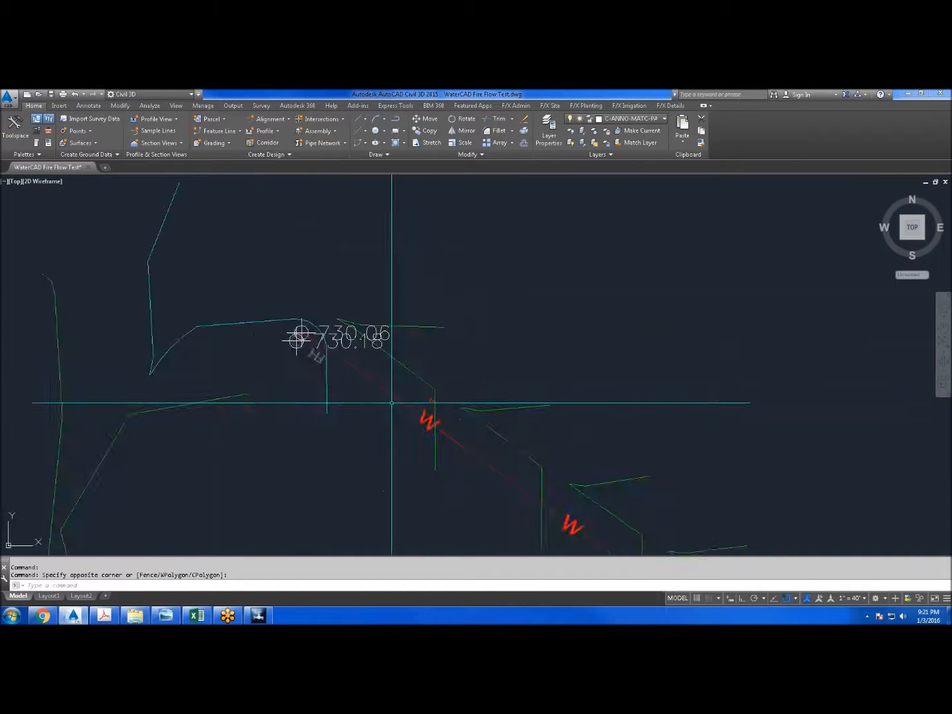
pyautogui.scroll(-3, 268, 281)
pyautogui.scroll(5, 298, 278)
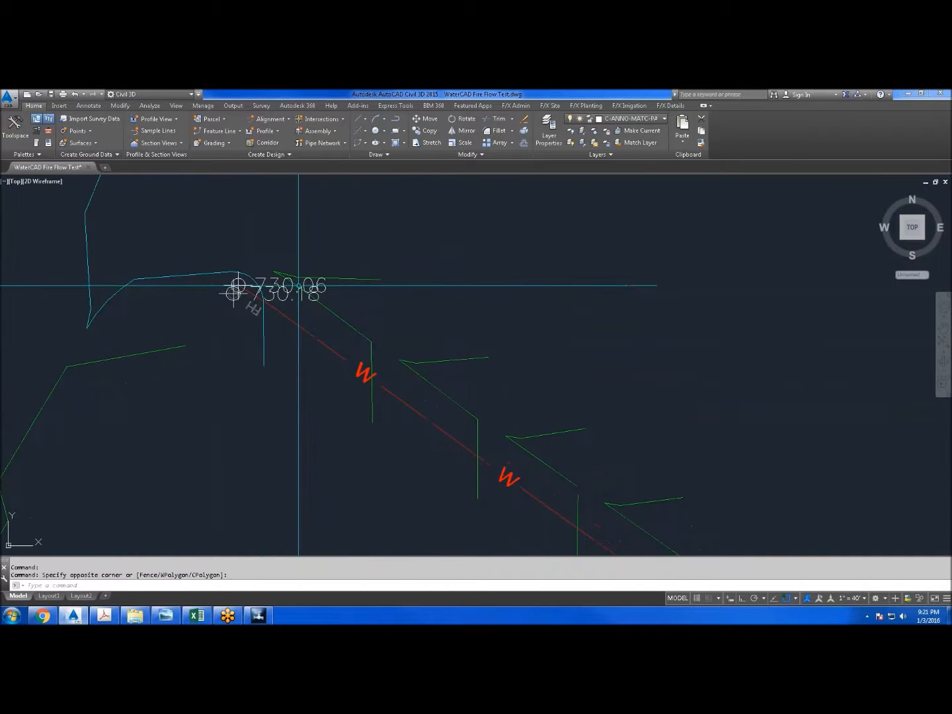
pyautogui.scroll(-6, 240, 283)
pyautogui.moveTo(553, 472); pyautogui.dragTo(420, 319)
pyautogui.scroll(-2, 420, 319)
pyautogui.moveTo(602, 449); pyautogui.dragTo(498, 369)
pyautogui.moveTo(445, 93); pyautogui.dragTo(403, 160)
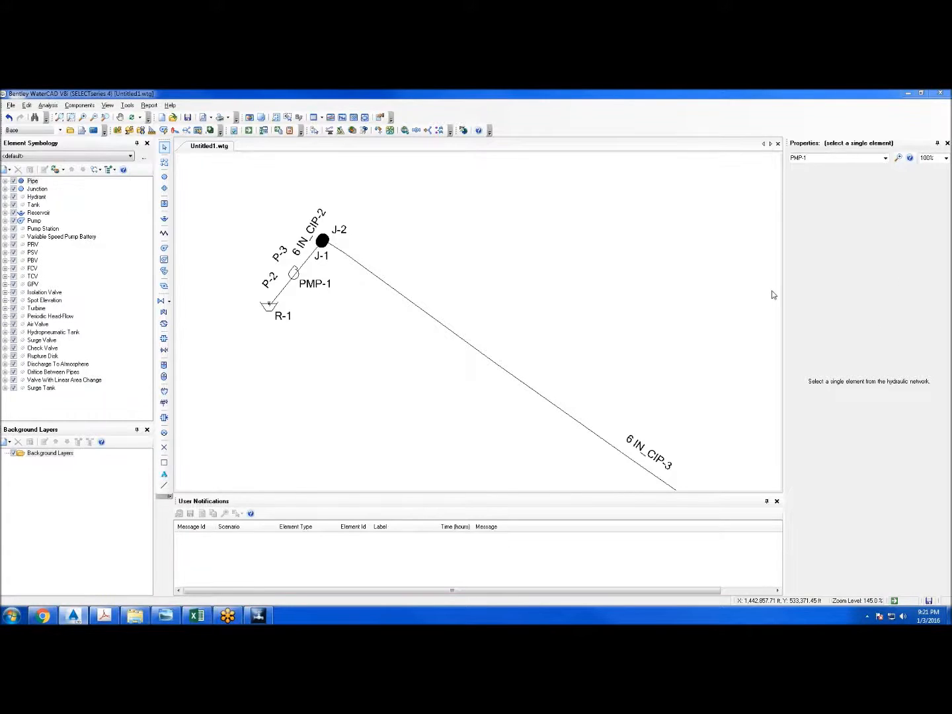
# Return to WaterCAD and set reservoir R-1's elevation to 730.18 ft
pyautogui.click(409, 270)
pyautogui.moveTo(238, 305); pyautogui.dragTo(241, 308)
pyautogui.moveTo(288, 258); pyautogui.dragTo(291, 272)
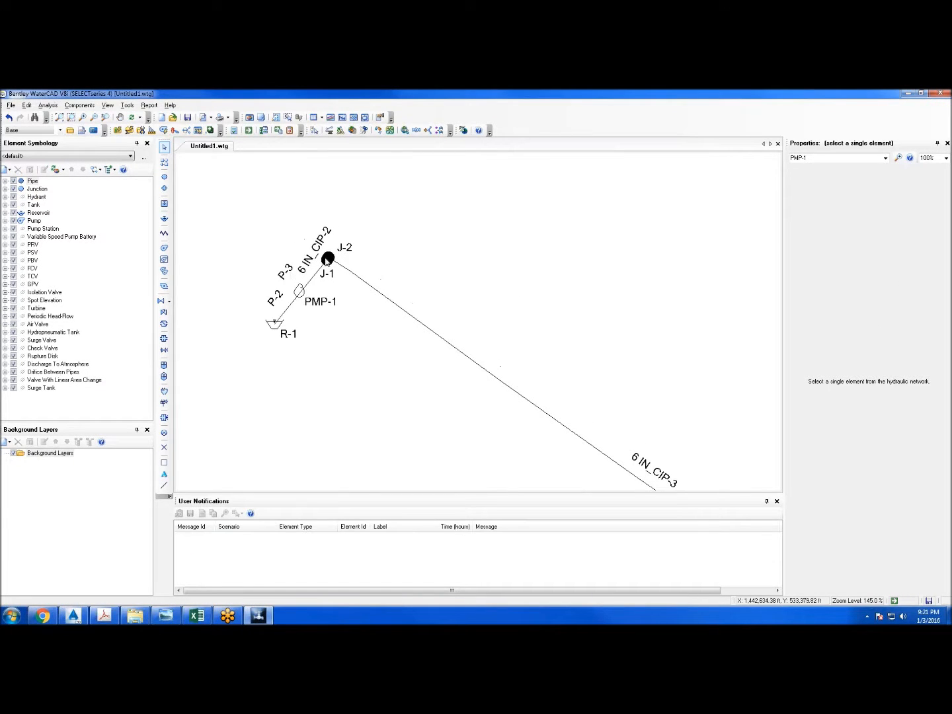
pyautogui.scroll(3, 325, 254)
pyautogui.hotkey('alt', 'Tab')
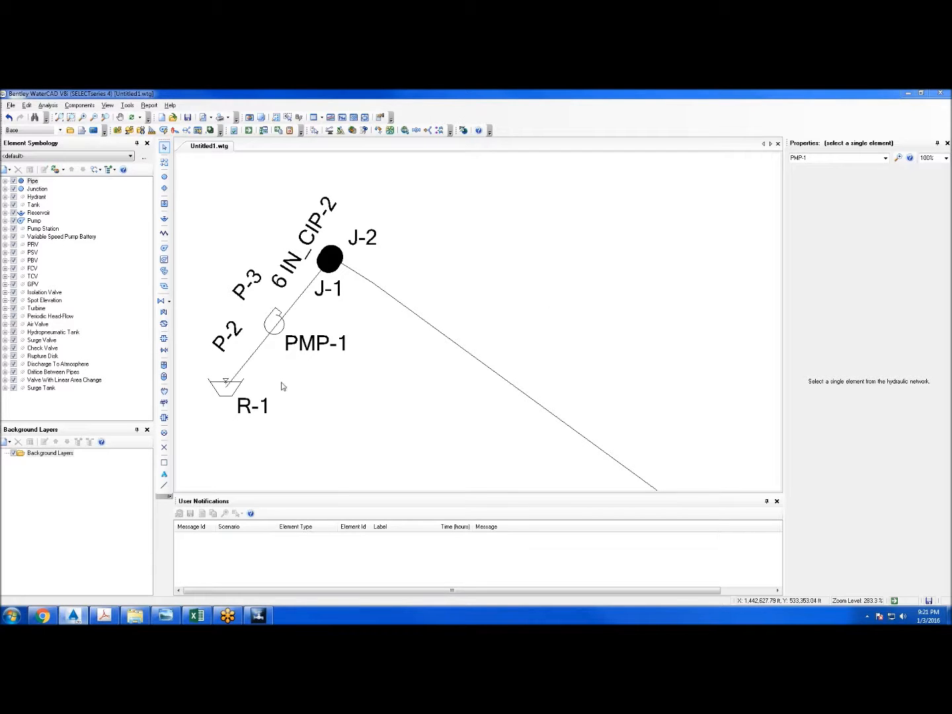
pyautogui.click(227, 386)
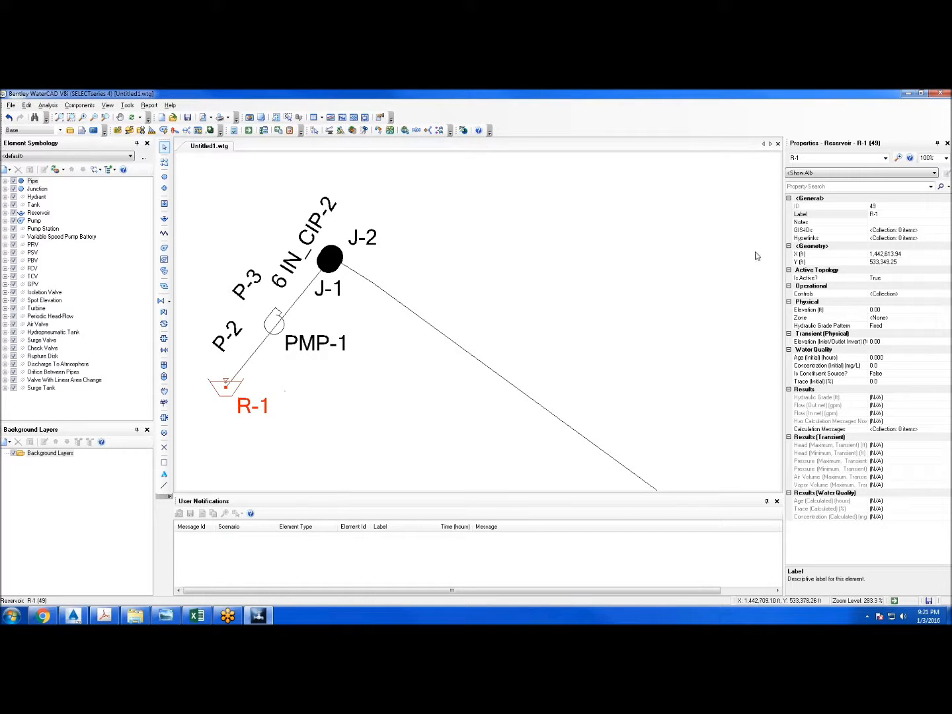
pyautogui.click(888, 310)
pyautogui.write('73')
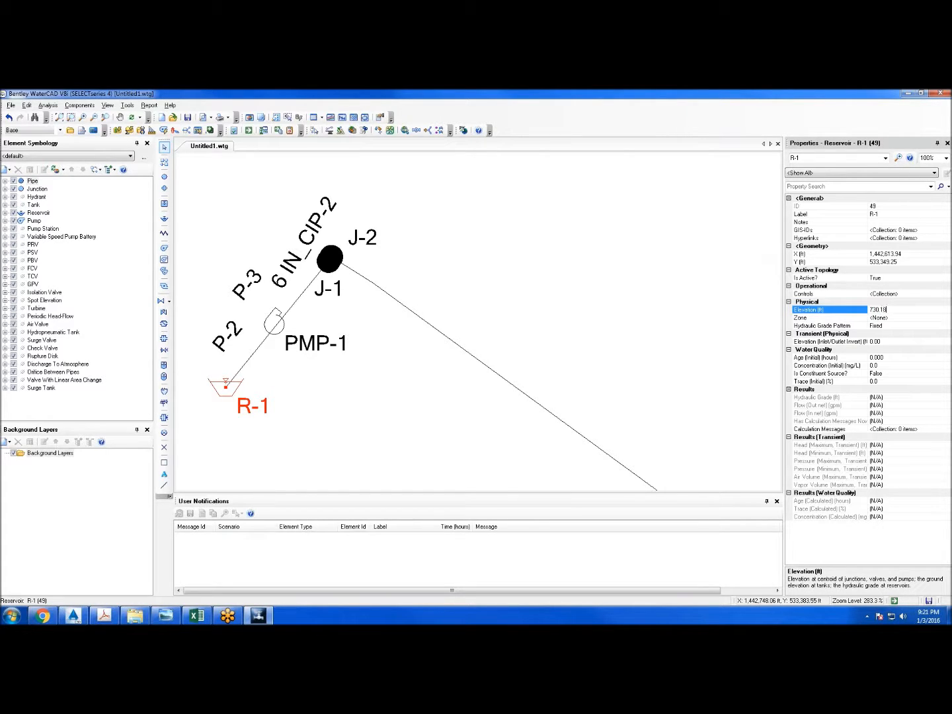
# Set the elevations of pump PMP-1 and junction J-1 to 730.18 ft
pyautogui.click(536, 254)
pyautogui.click(289, 330)
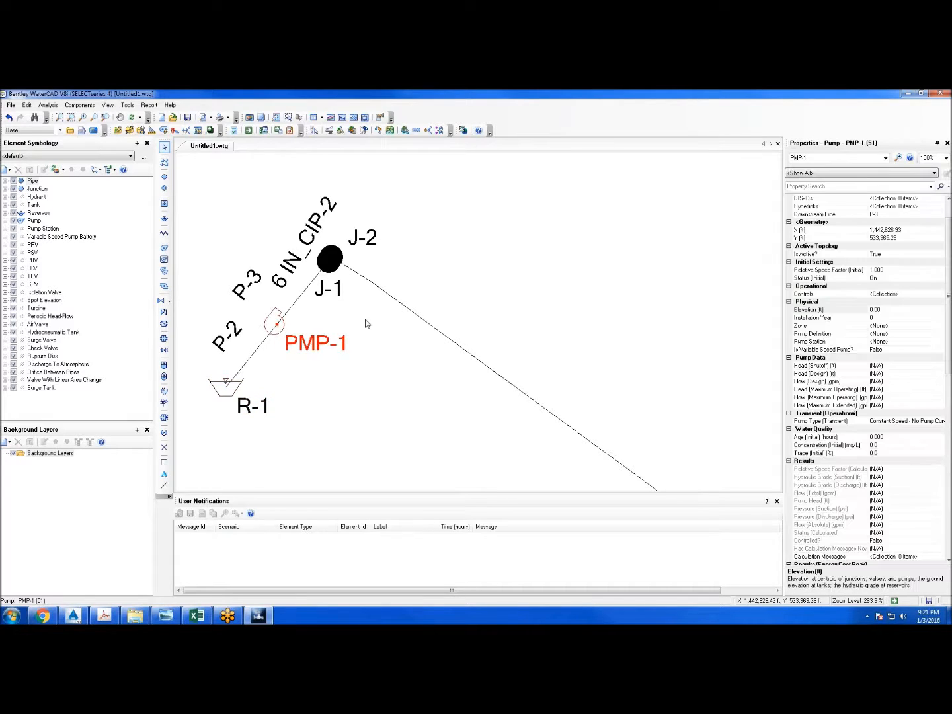
pyautogui.click(897, 310)
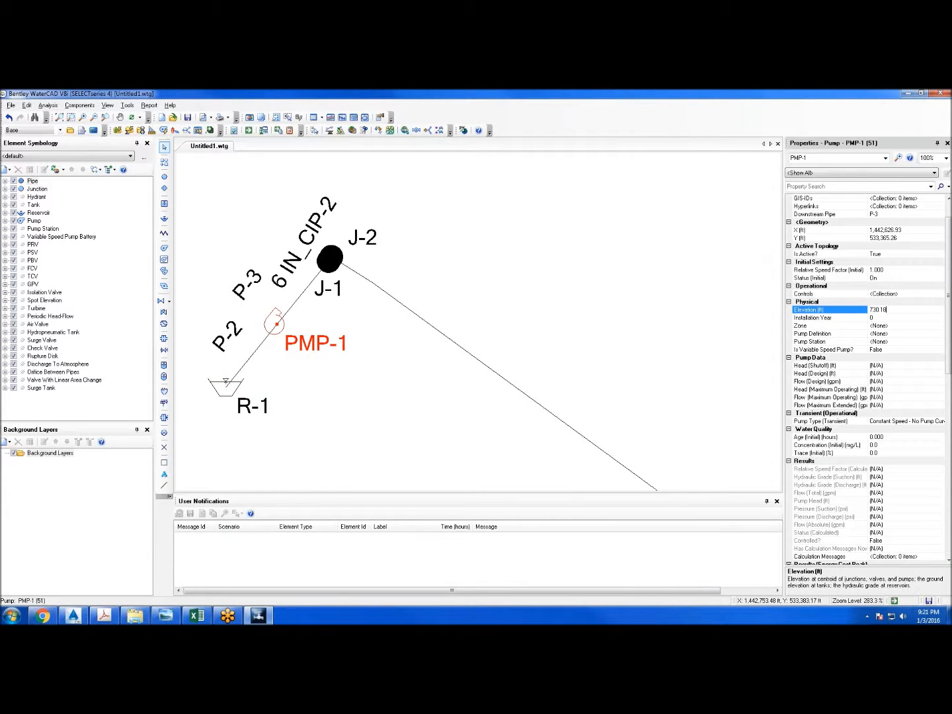
pyautogui.click(404, 215)
pyautogui.click(334, 269)
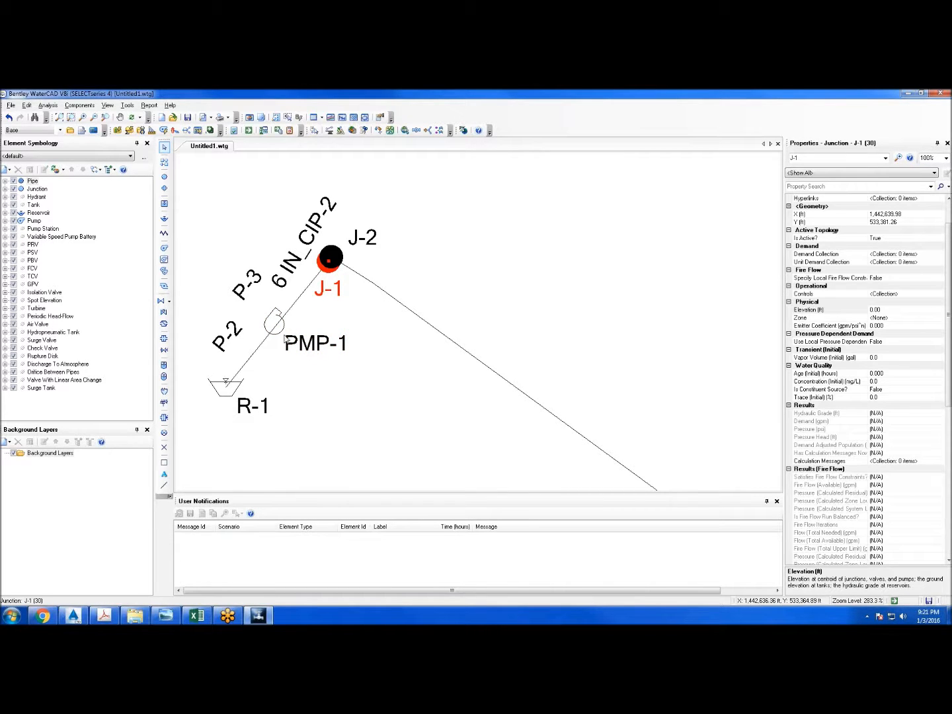
pyautogui.click(897, 313)
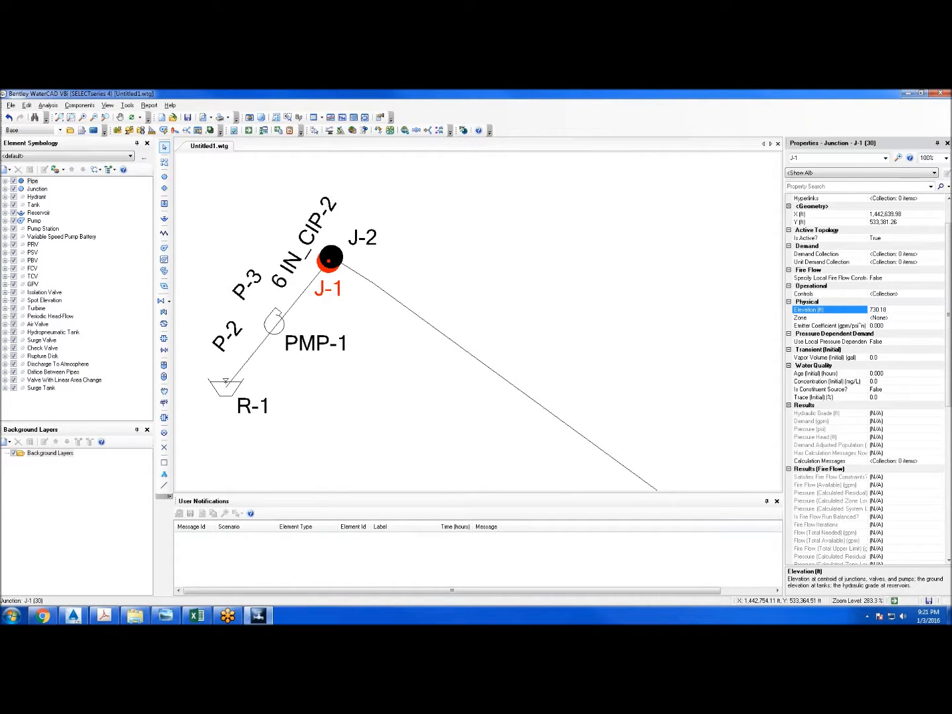
pyautogui.click(597, 234)
# Set the elevation of junction J-2, which overlaps J-1, to about 730 ft
pyautogui.click(333, 258)
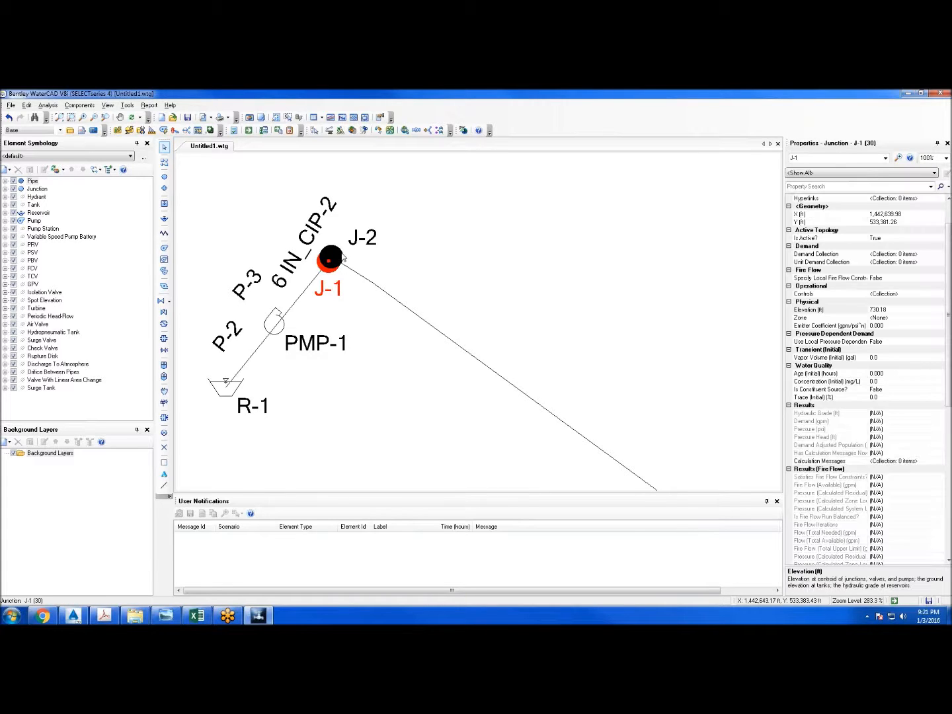
pyautogui.click(346, 253)
pyautogui.scroll(3, 343, 253)
pyautogui.click(340, 255)
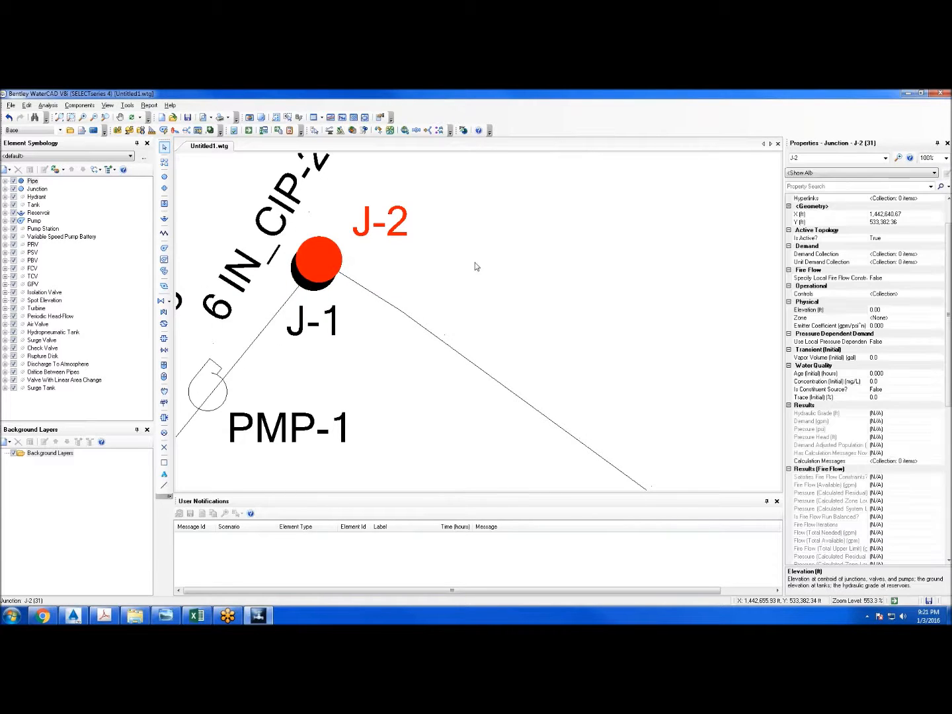
pyautogui.scroll(-1, 775, 296)
pyautogui.click(900, 309)
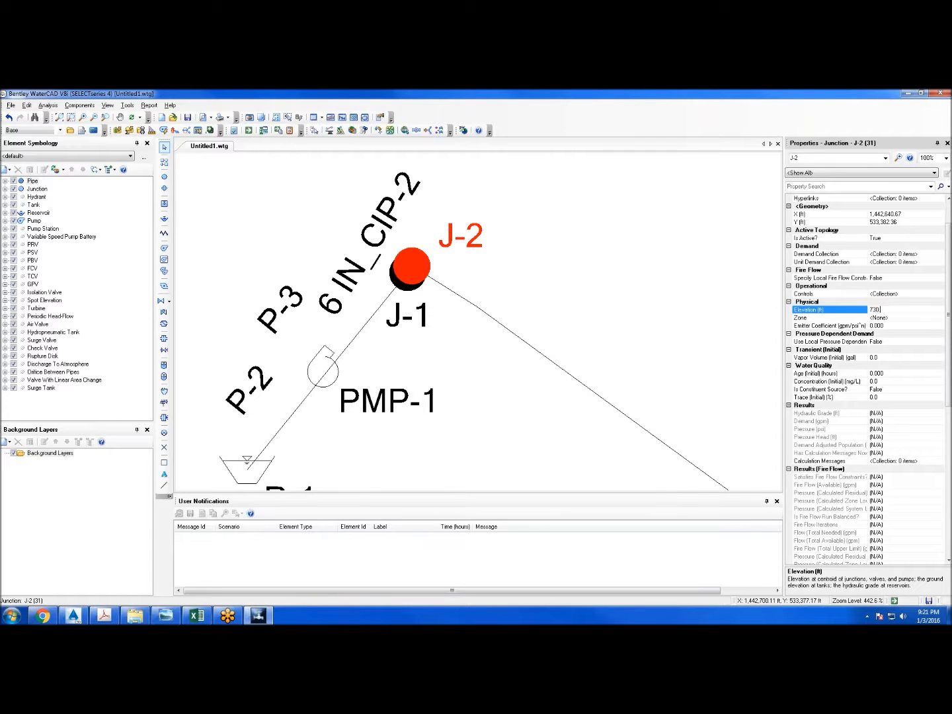
# Set the elevation of junction J-3, at the far end of the long main, to 724.75 ft
pyautogui.moveTo(589, 256)
pyautogui.mouseDown()
pyautogui.moveTo(536, 272)
pyautogui.moveTo(293, 255)
pyautogui.mouseUp()
pyautogui.scroll(-5, 389, 177)
pyautogui.scroll(-3, 556, 297)
pyautogui.moveTo(572, 436); pyautogui.dragTo(507, 383)
pyautogui.scroll(5, 471, 390)
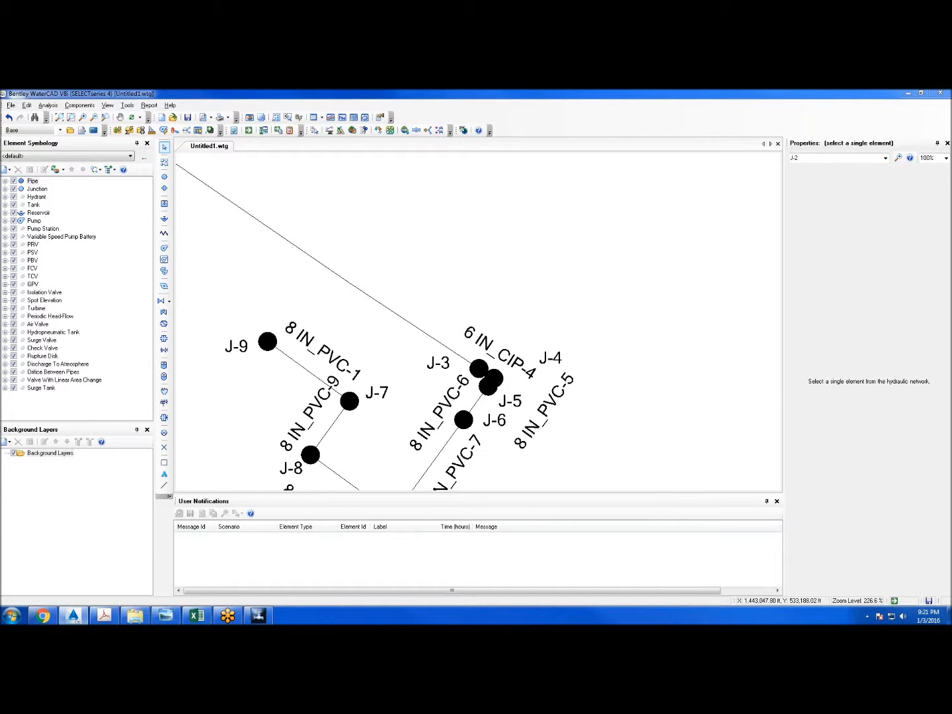
pyautogui.scroll(4, 478, 365)
pyautogui.click(483, 365)
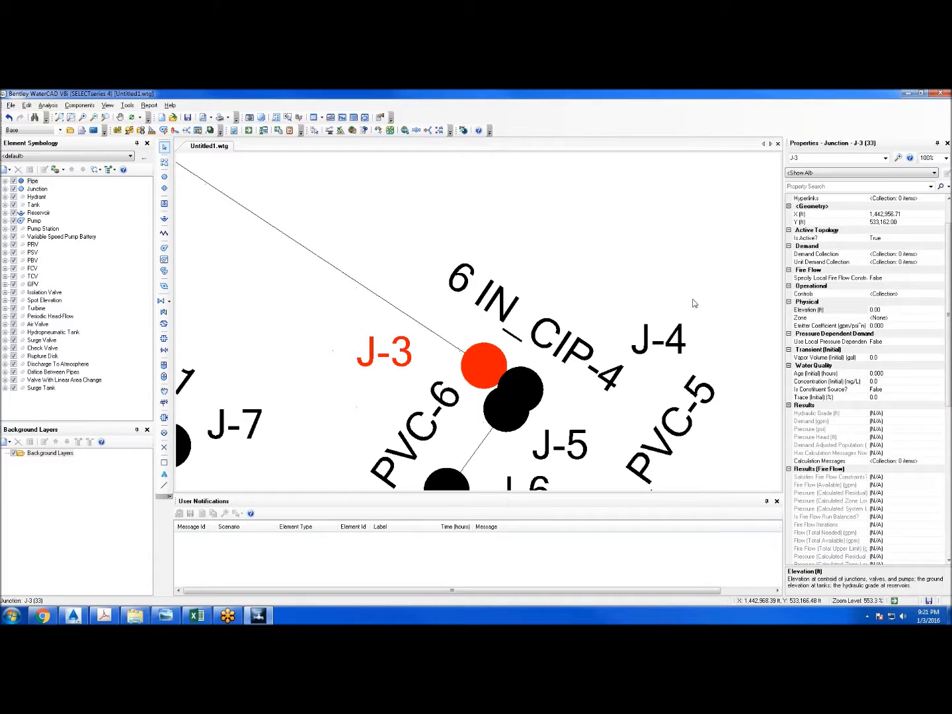
pyautogui.click(879, 309)
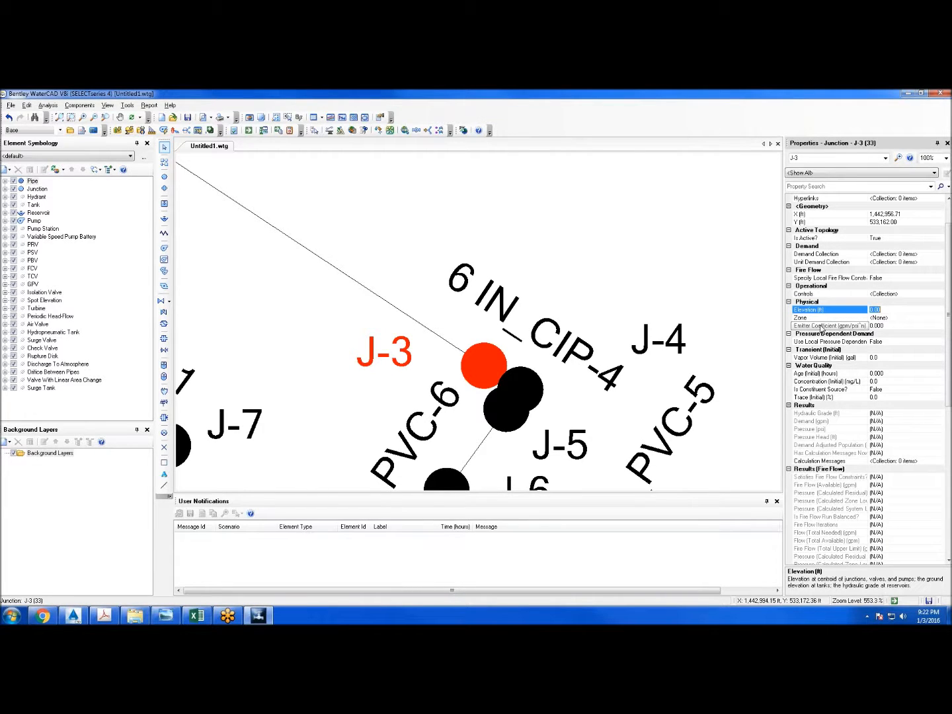
pyautogui.write('724.75')
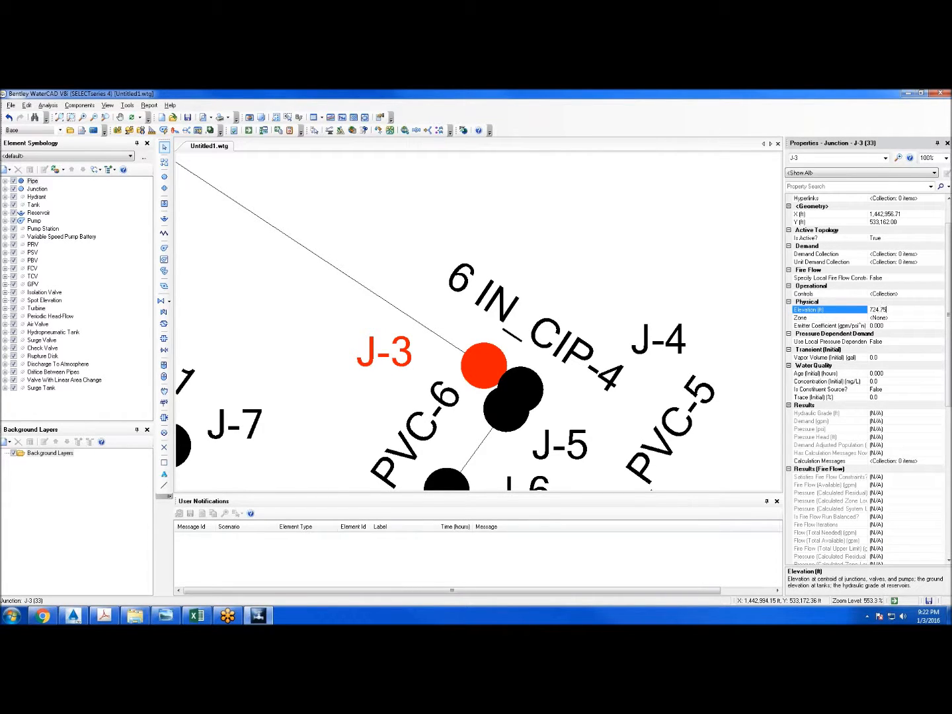
pyautogui.click(597, 259)
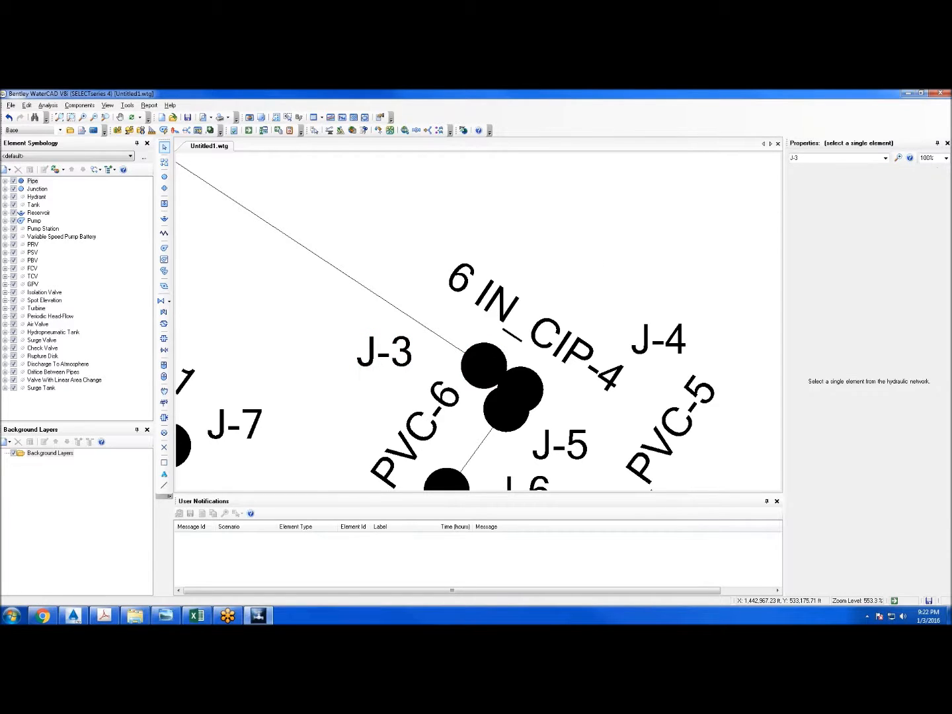
# Set junction J-4's elevation to 724.79 ft and junction J-5's elevation to about 725 ft
pyautogui.click(536, 382)
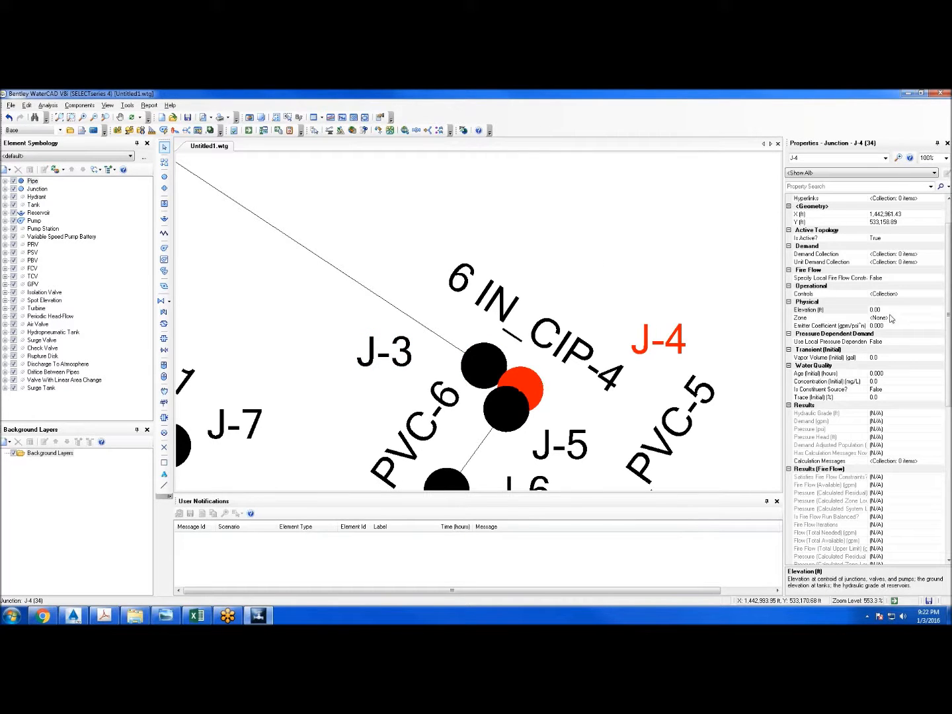
pyautogui.click(791, 310)
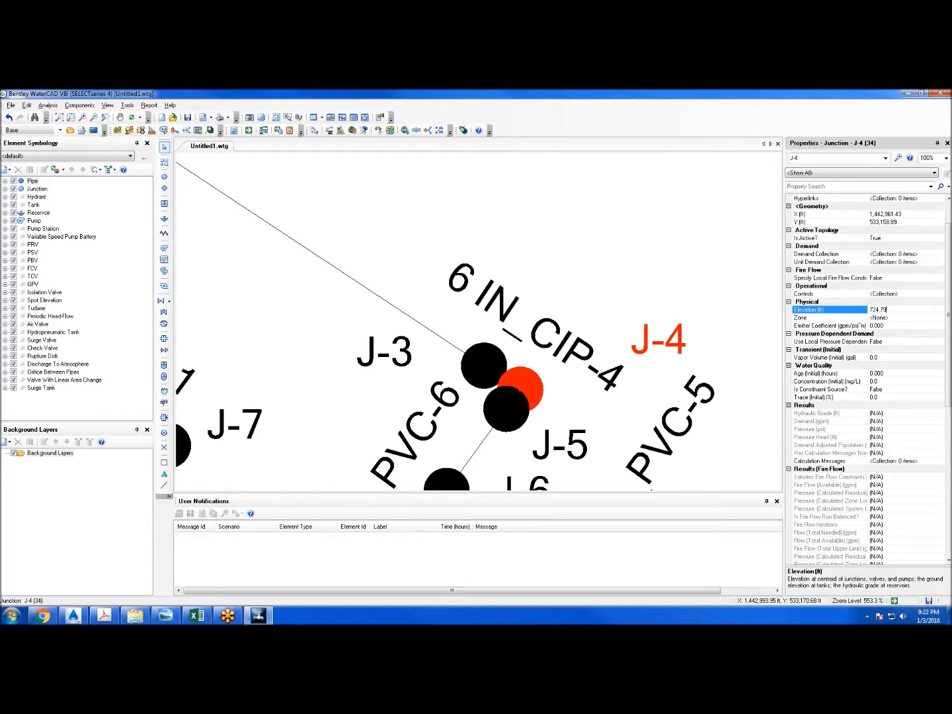
pyautogui.click(712, 276)
pyautogui.click(507, 409)
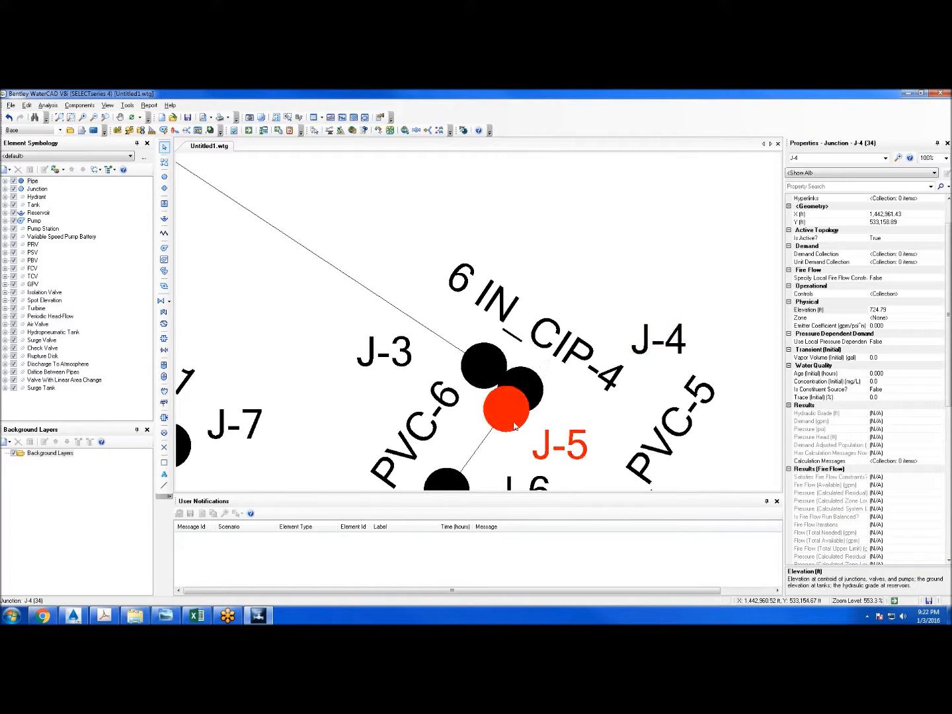
pyautogui.click(893, 311)
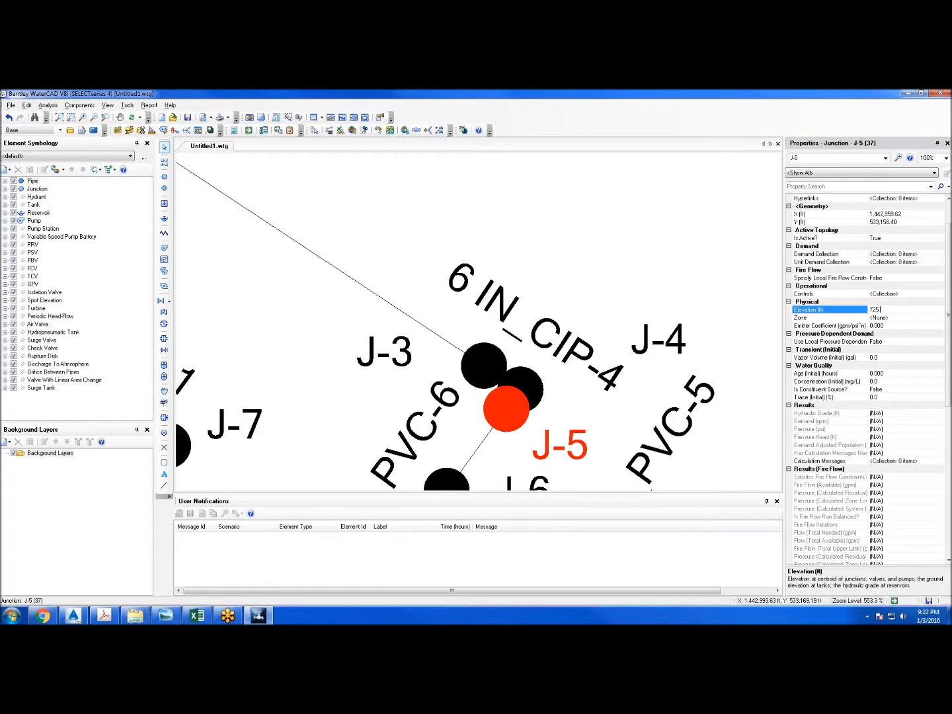
pyautogui.click(742, 204)
# Set the elevation of junction J-6, between pipes 8 IN_PVC-6 and 8 IN_PVC-7, to 726 ft
pyautogui.scroll(-4, 547, 231)
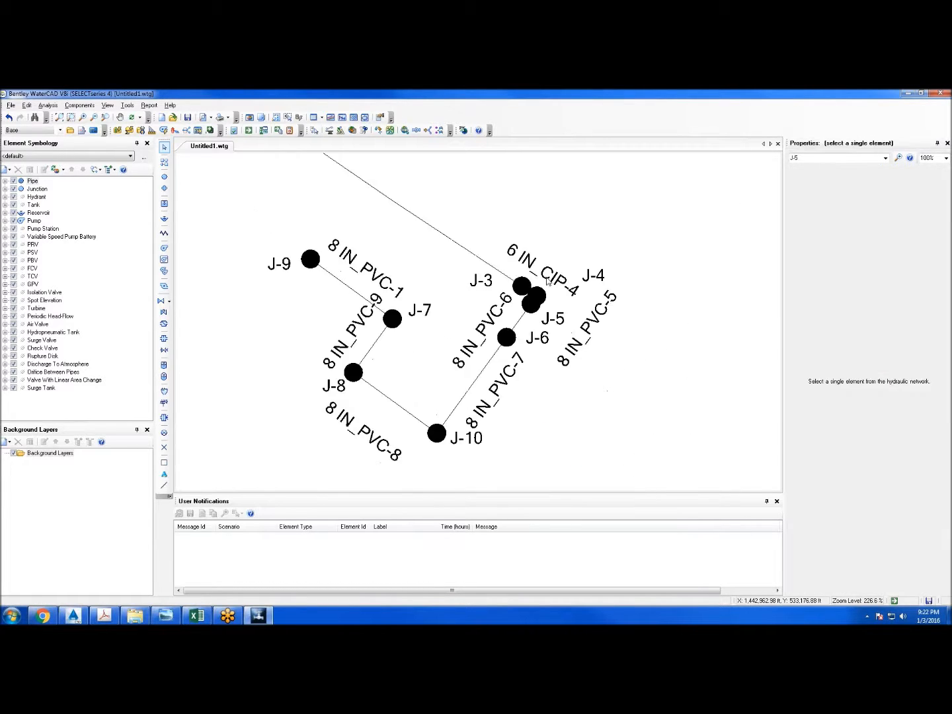
pyautogui.scroll(2, 527, 363)
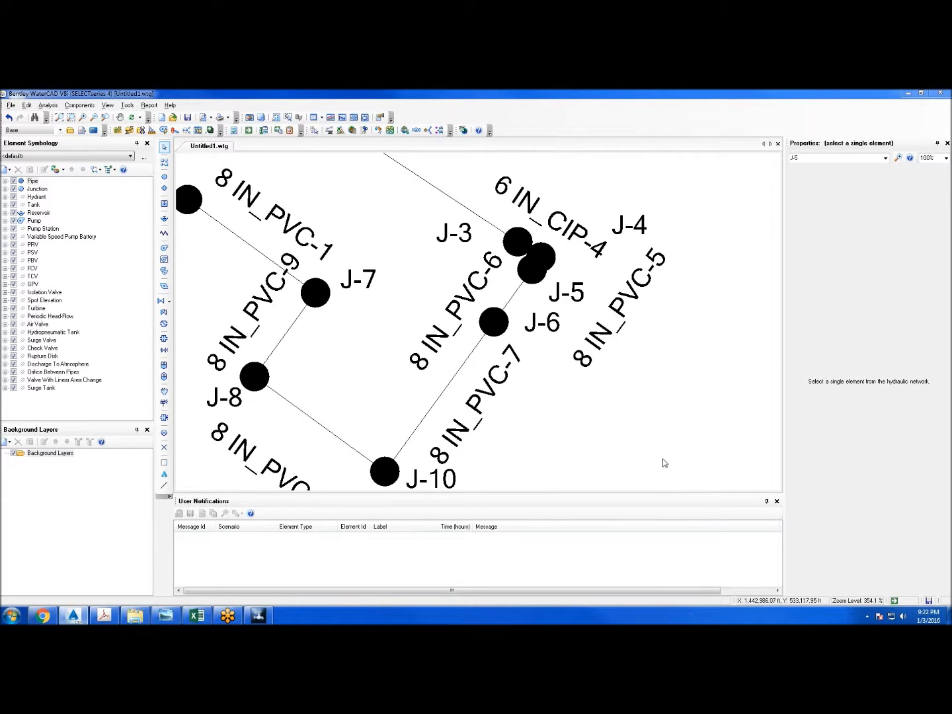
pyautogui.click(519, 330)
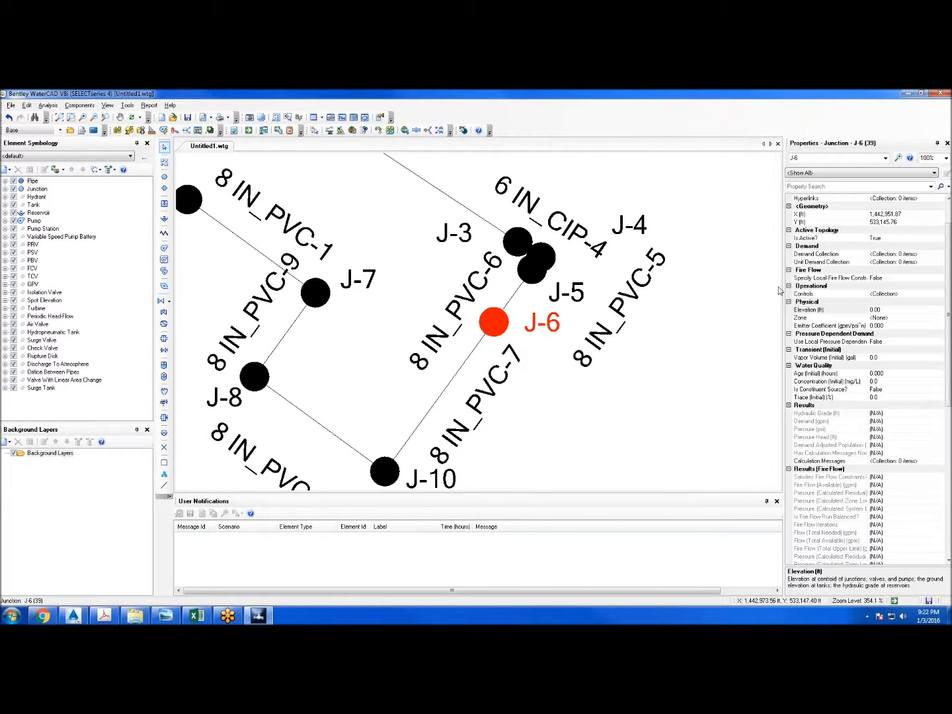
pyautogui.click(894, 309)
pyautogui.write('726')
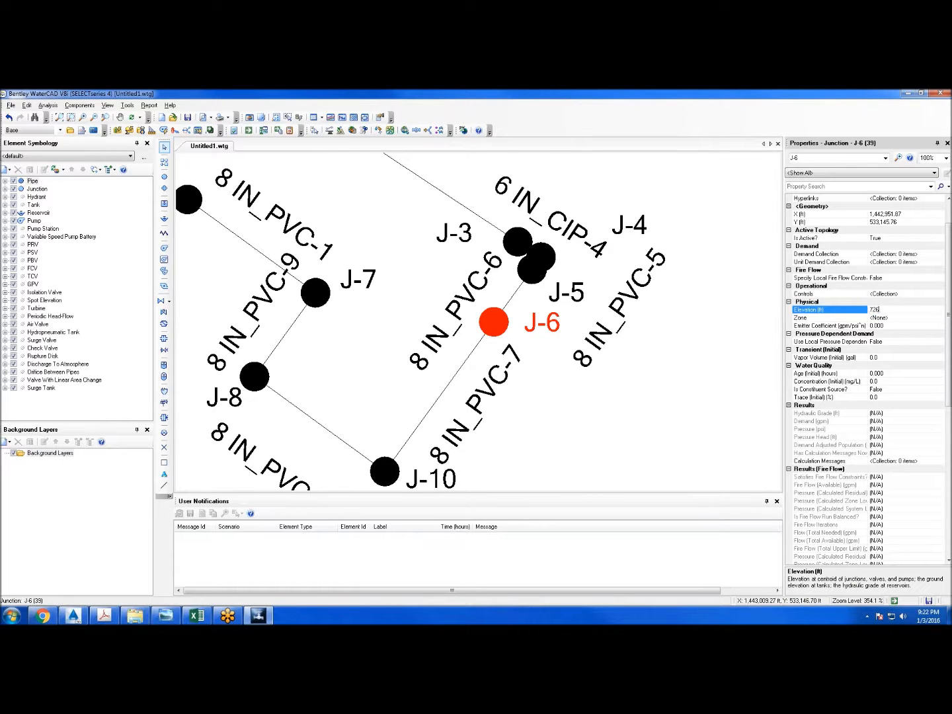
pyautogui.click(582, 432)
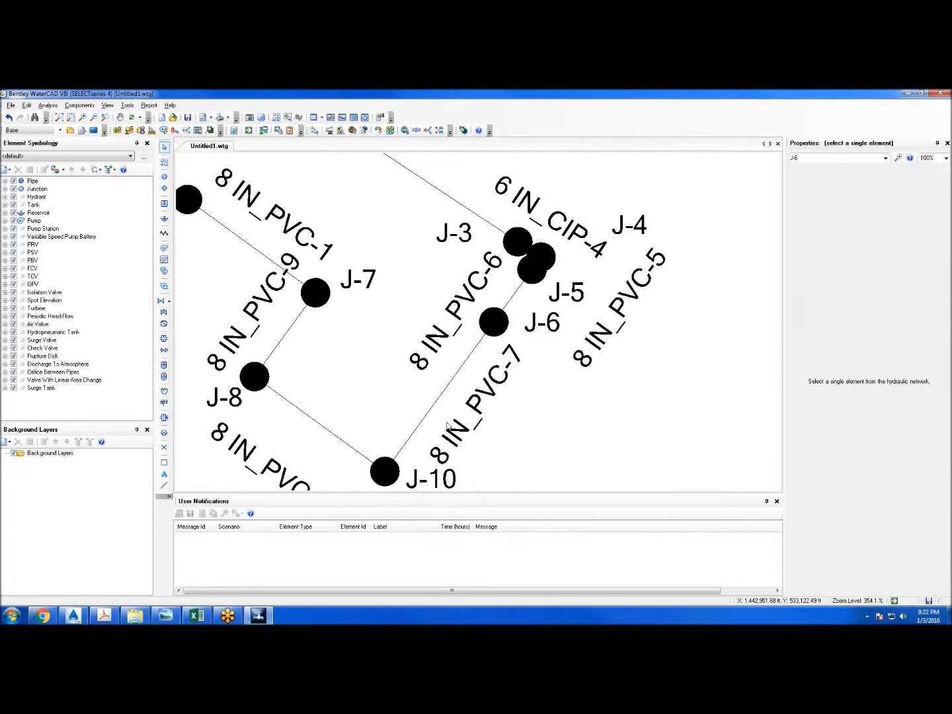
# Set the elevation of junction J-10, at the corner of pipes 8 IN_PVC-7 and 8 IN_PVC-8, to 731 ft
pyautogui.moveTo(447, 422); pyautogui.dragTo(530, 299)
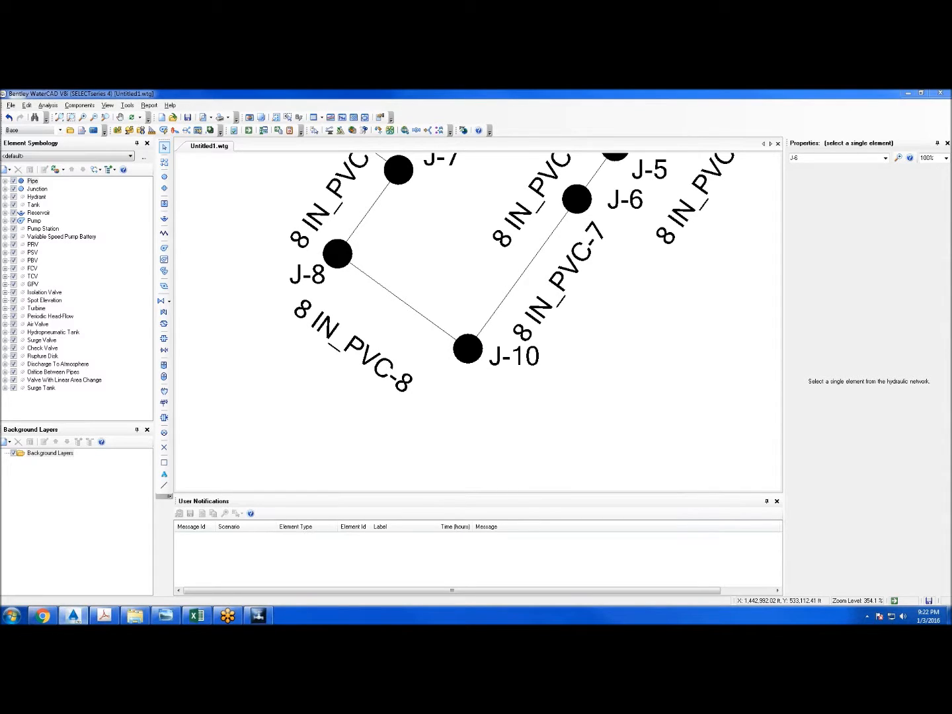
pyautogui.click(468, 349)
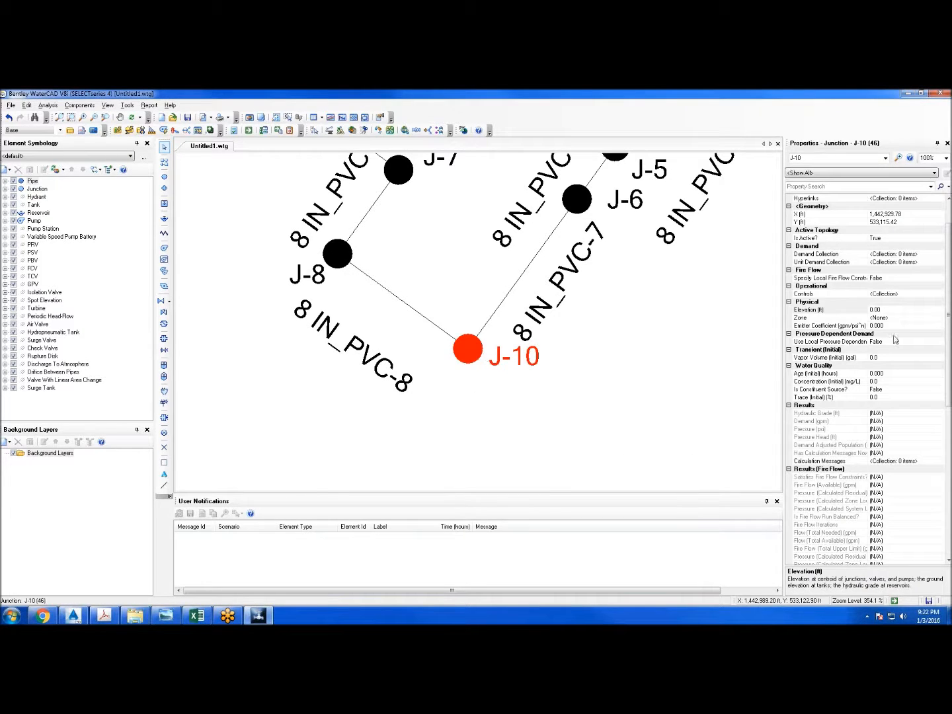
pyautogui.click(894, 311)
pyautogui.write('731')
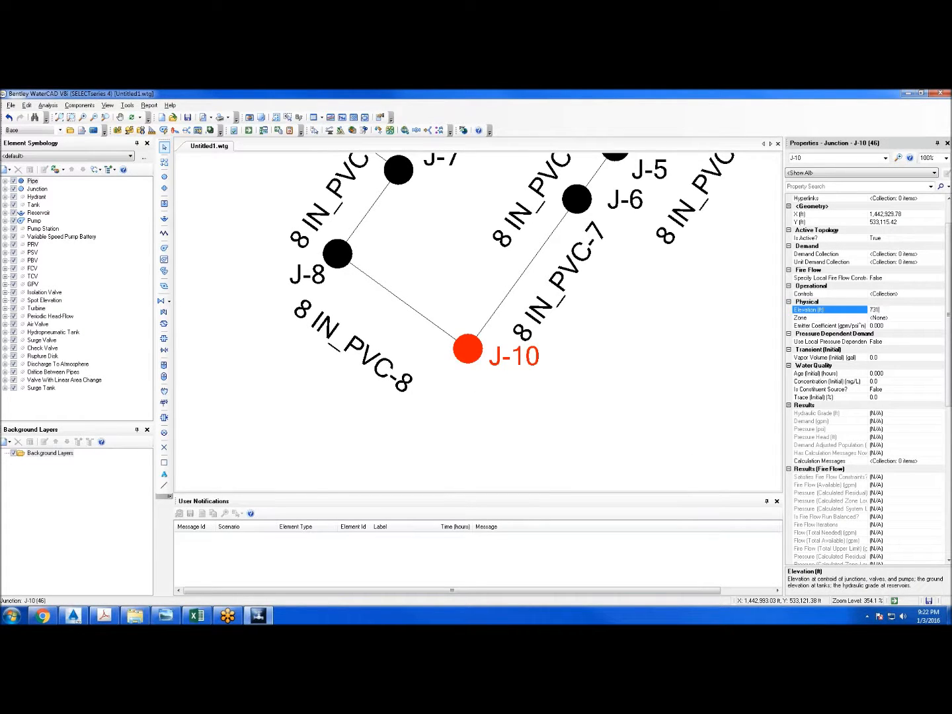
pyautogui.click(558, 408)
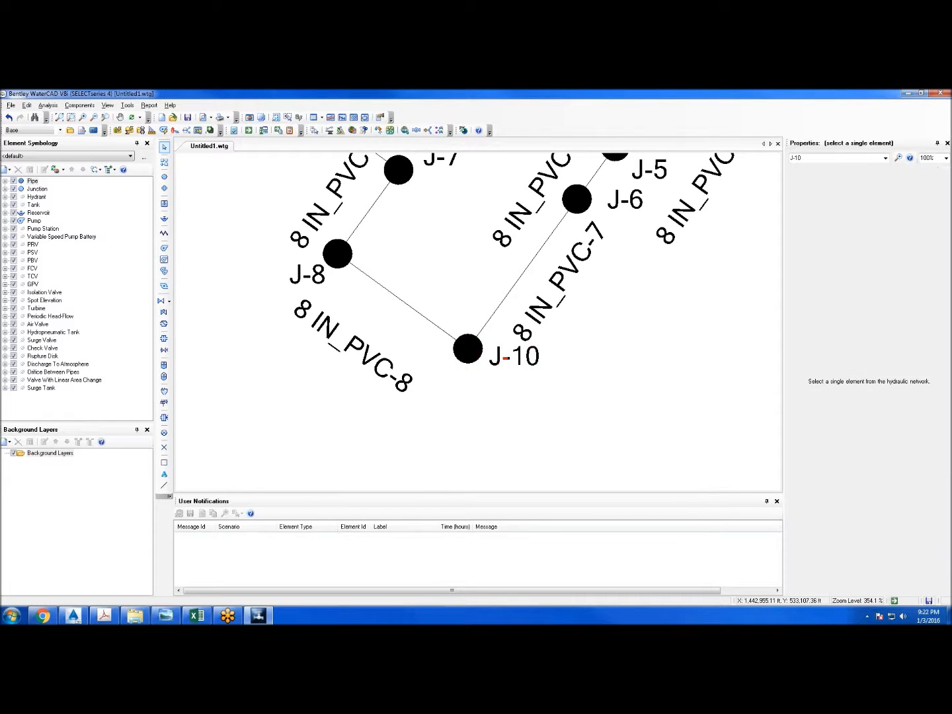
# Set the elevation of junction J-8, at the other end of pipe 8 IN_PVC-8, to 732.02 ft
pyautogui.scroll(-2, 558, 408)
pyautogui.scroll(2, 412, 272)
pyautogui.moveTo(412, 272); pyautogui.dragTo(399, 354)
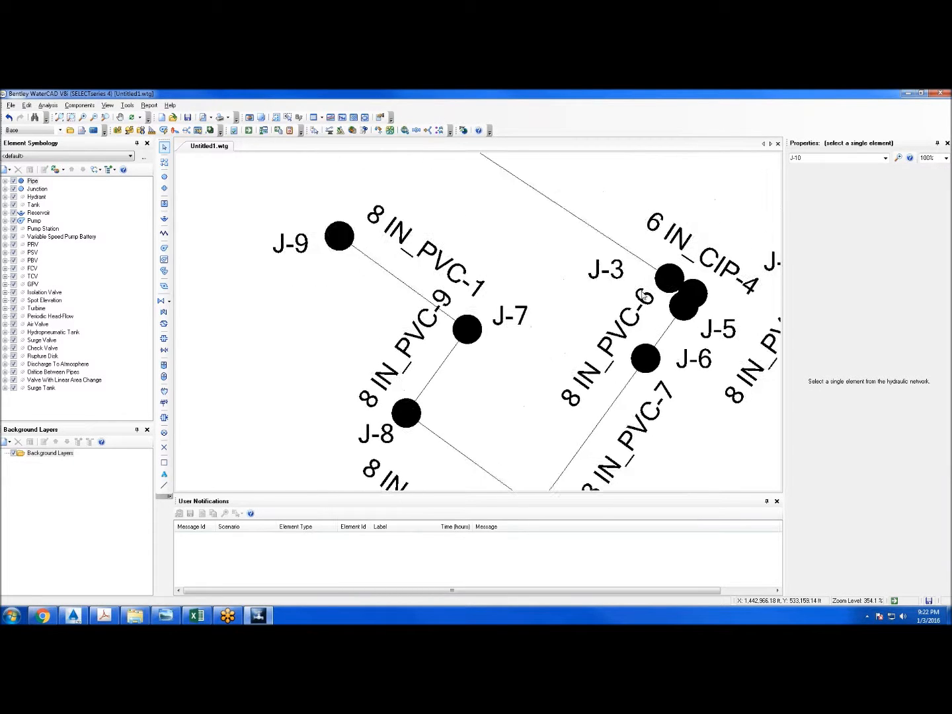
pyautogui.click(406, 411)
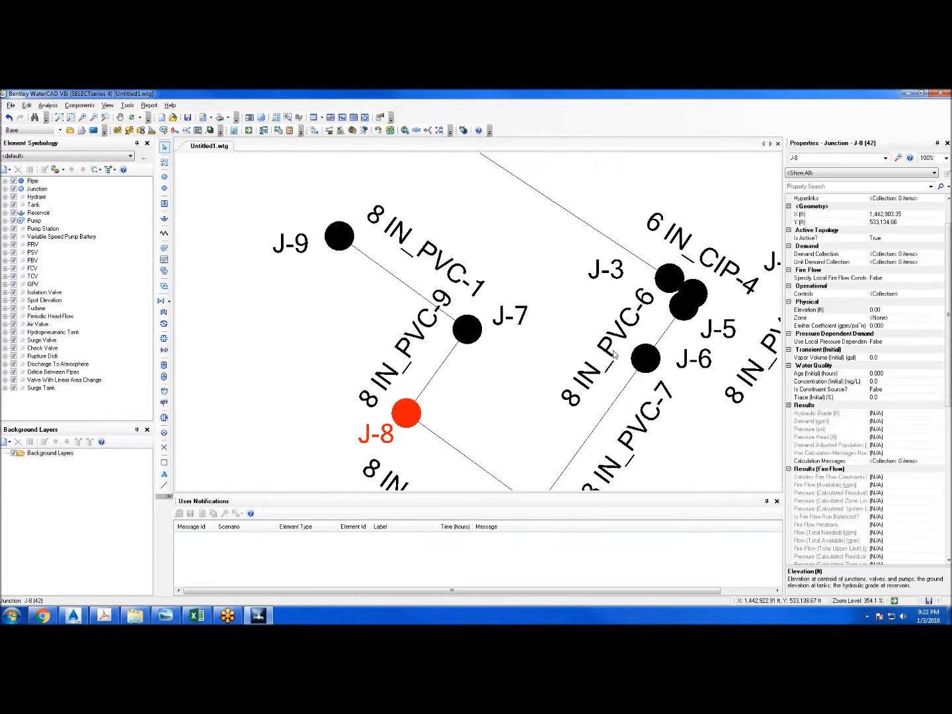
pyautogui.click(908, 310)
pyautogui.write('732')
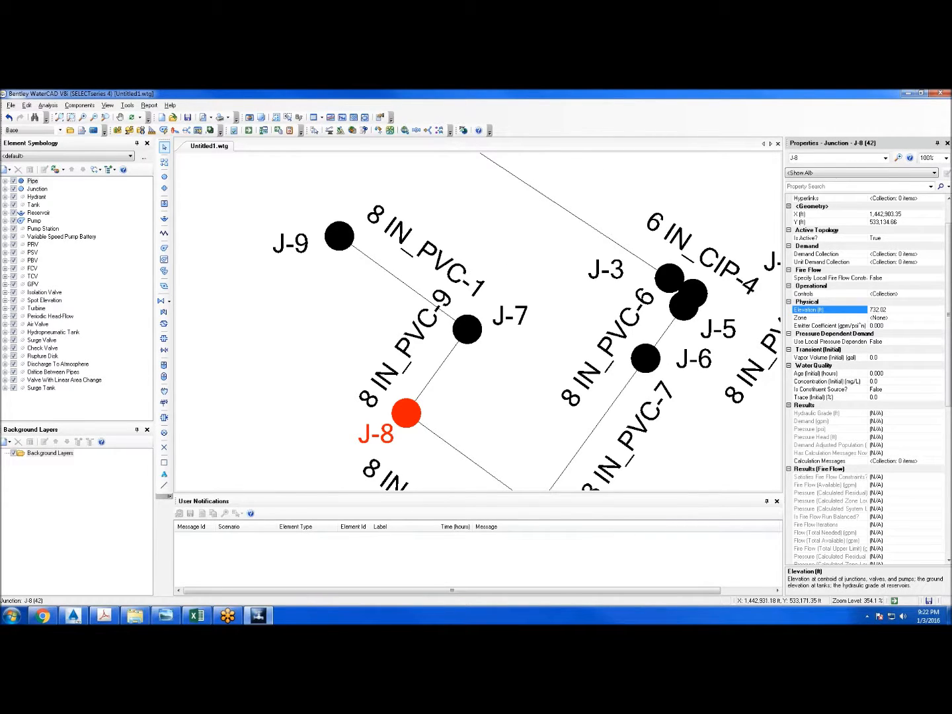
pyautogui.click(509, 254)
# Set the elevation of junction J-7, between pipes 8 IN_PVC-9 and 8 IN_PVC-1, to 729.31 ft
pyautogui.hotkey('alt', 'Tab')
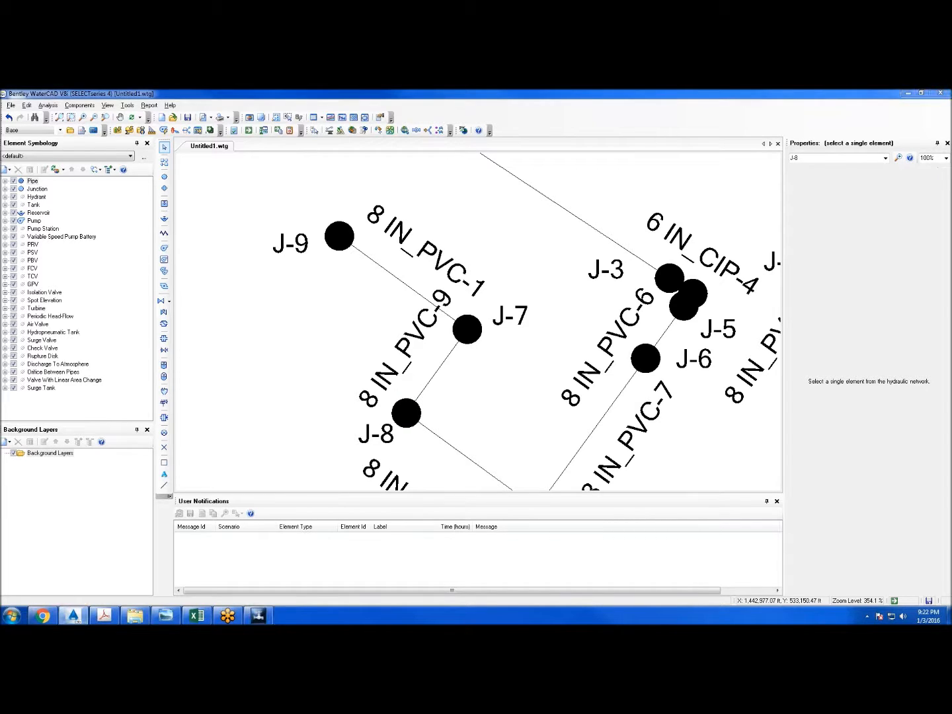
pyautogui.click(466, 328)
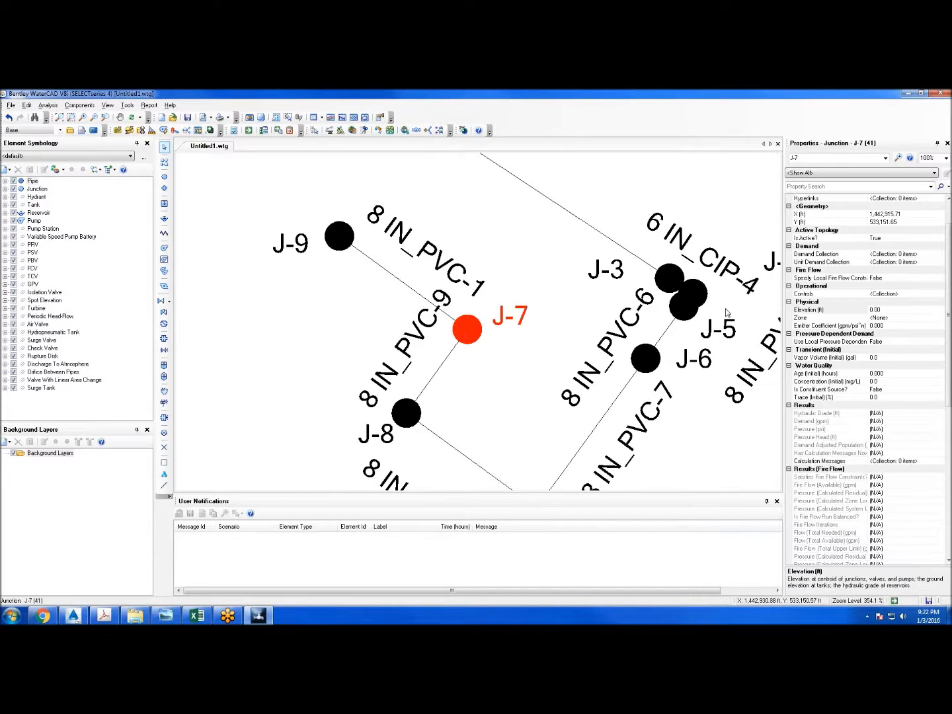
pyautogui.click(905, 309)
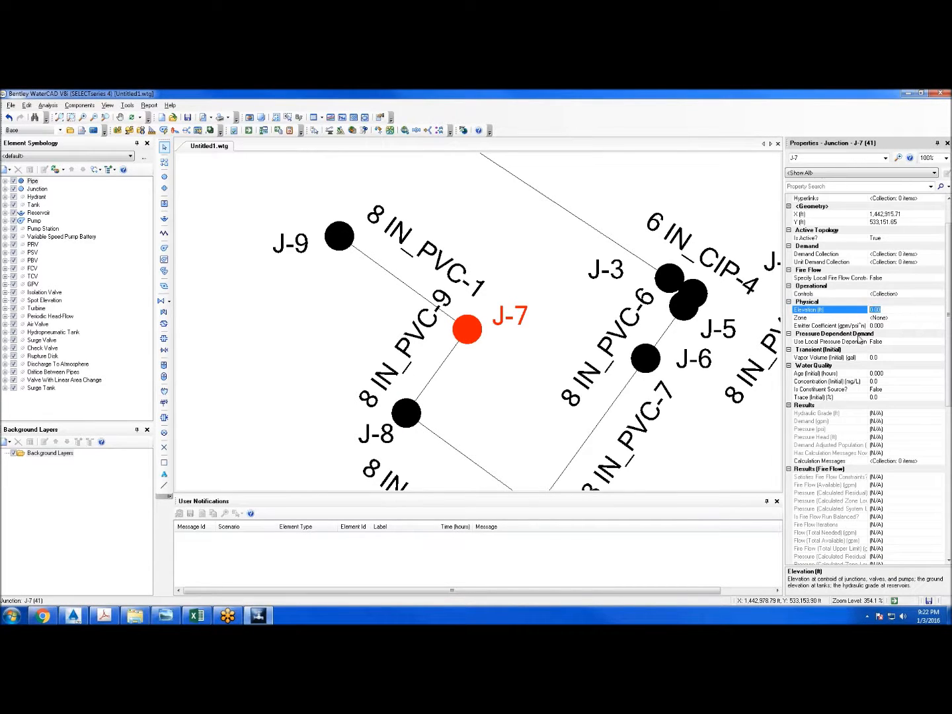
pyautogui.write('729.31')
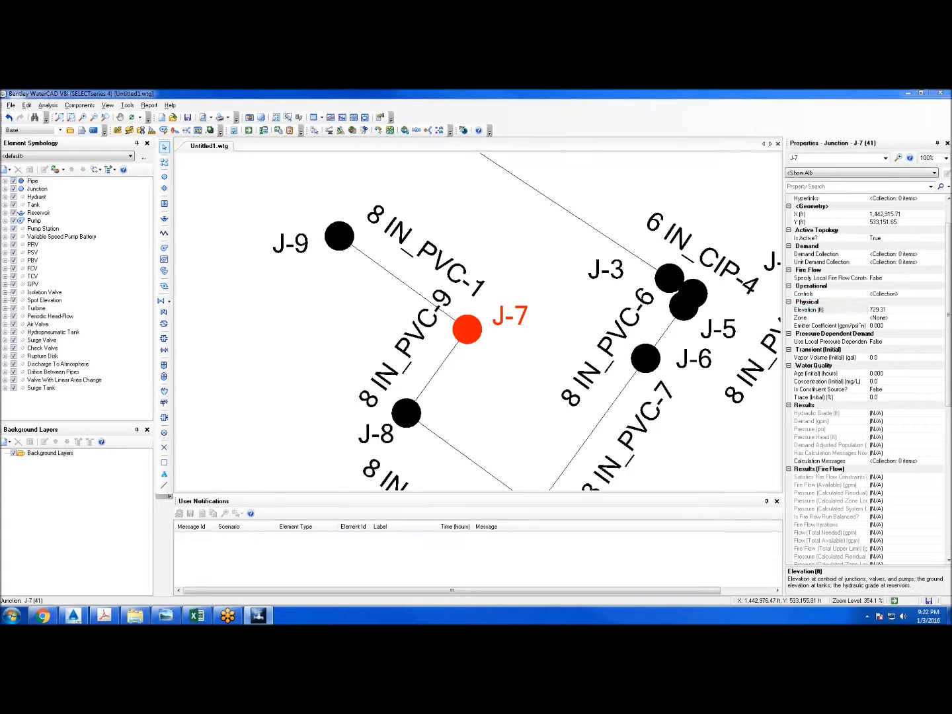
pyautogui.moveTo(451, 242); pyautogui.dragTo(344, 241)
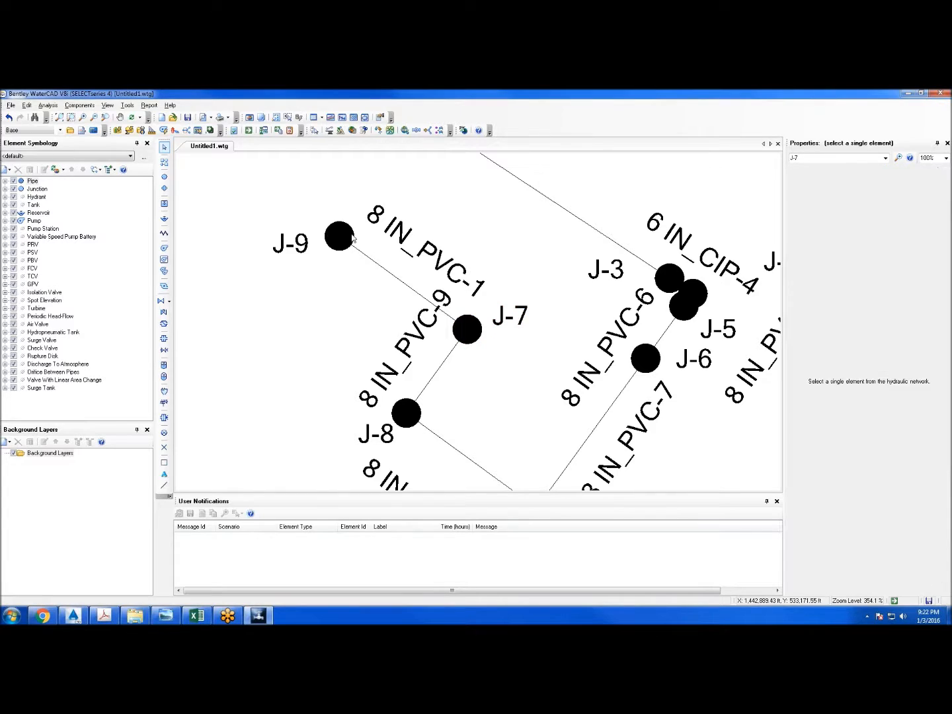
# Set the elevation of junction J-9, at the dead end of pipe 8 IN_PVC-1, to 730 ft
pyautogui.click(339, 237)
pyautogui.click(883, 310)
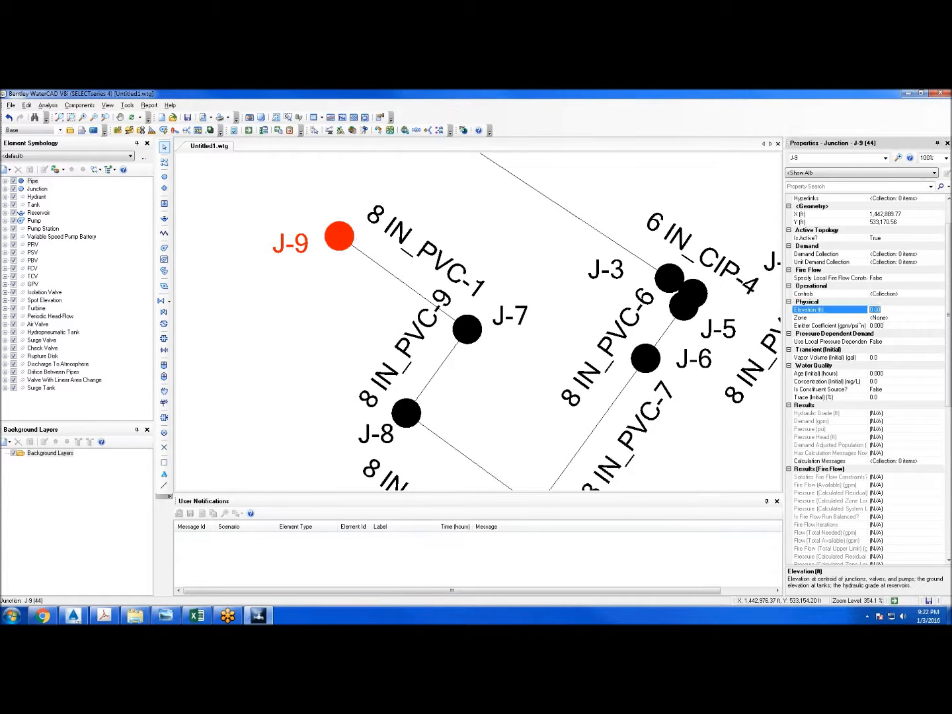
pyautogui.write('730')
pyautogui.click(528, 234)
# Start morphing junction J-9 at the end of pipe 8 IN_PVC-1 into a hydrant
pyautogui.scroll(-3, 501, 276)
pyautogui.moveTo(402, 258); pyautogui.dragTo(531, 387)
pyautogui.scroll(4, 533, 387)
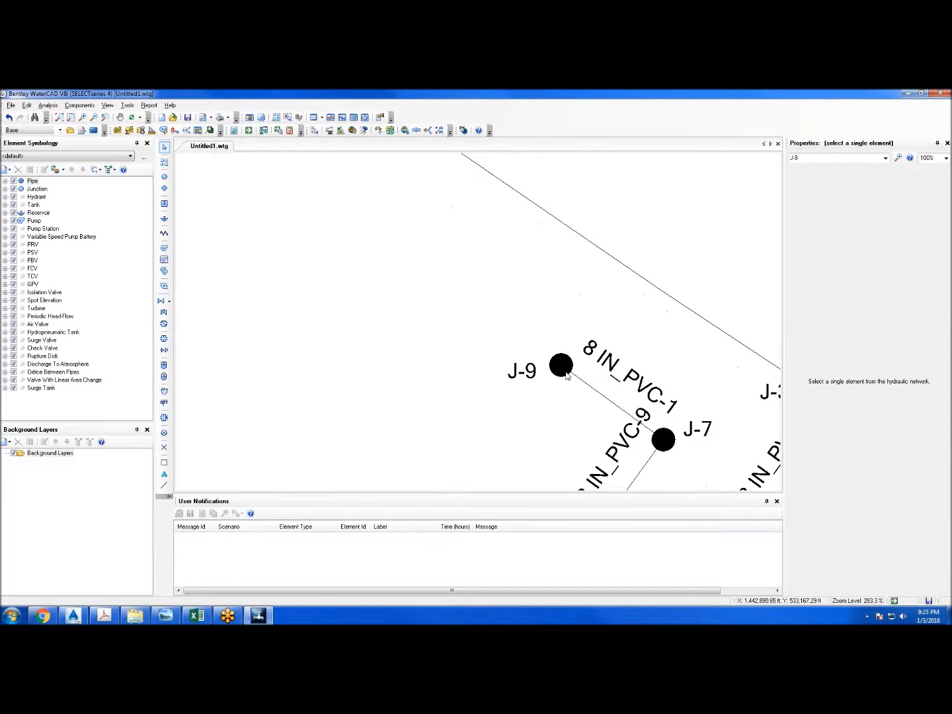
pyautogui.scroll(-3, 560, 367)
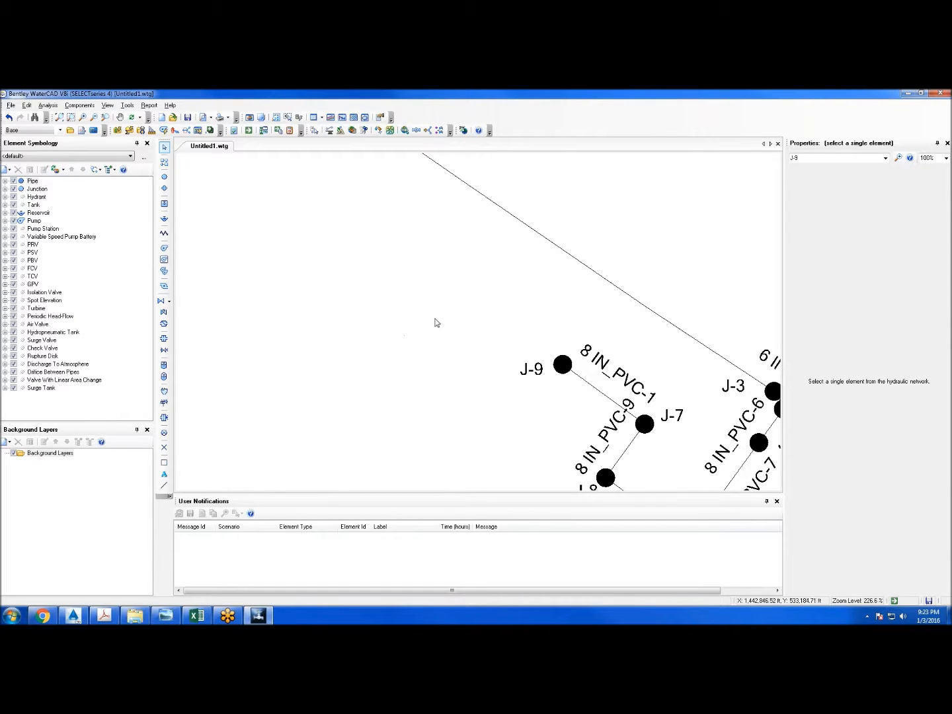
pyautogui.scroll(-1, 480, 289)
pyautogui.scroll(1, 493, 314)
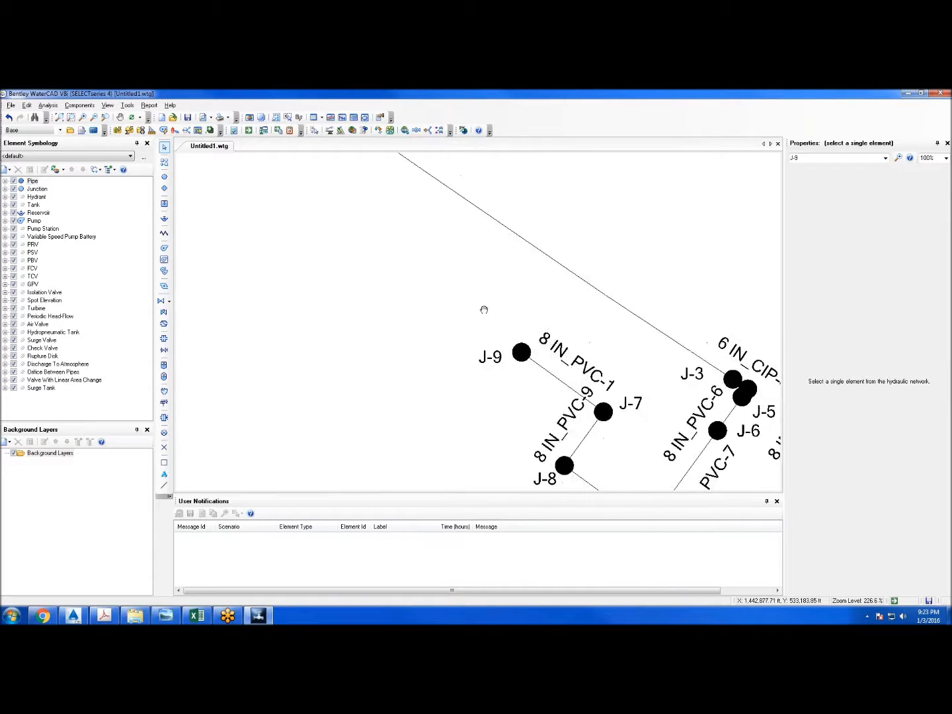
pyautogui.scroll(2, 528, 354)
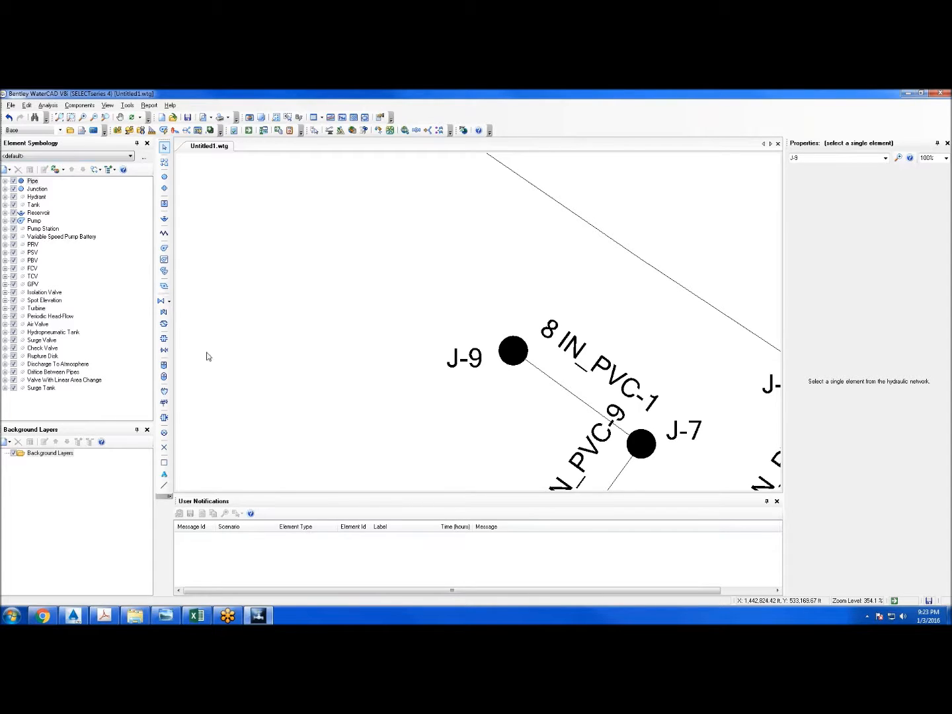
pyautogui.click(165, 189)
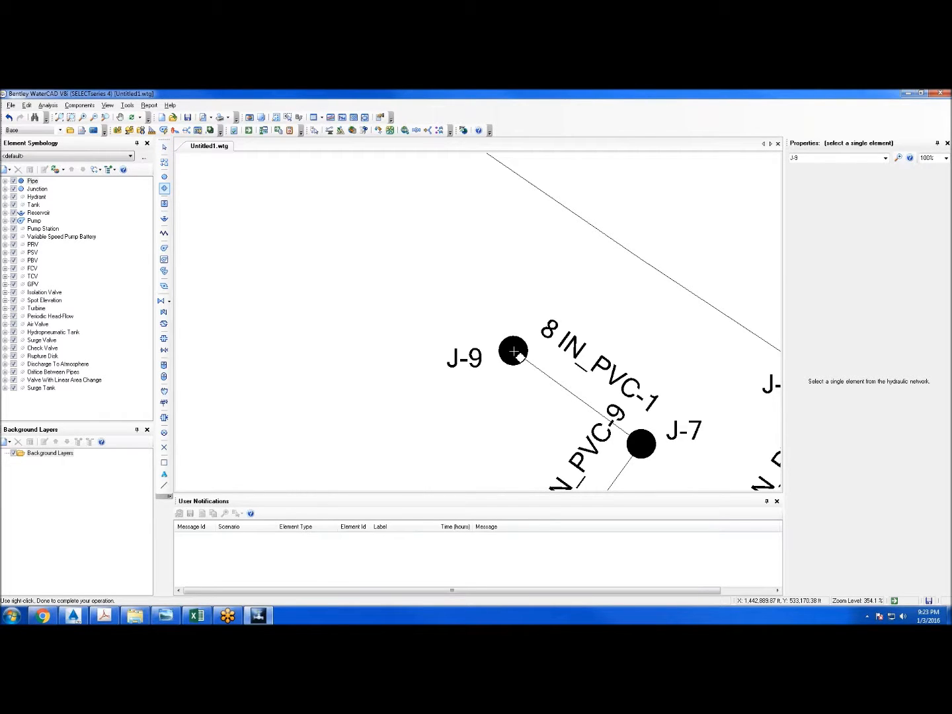
pyautogui.click(514, 351)
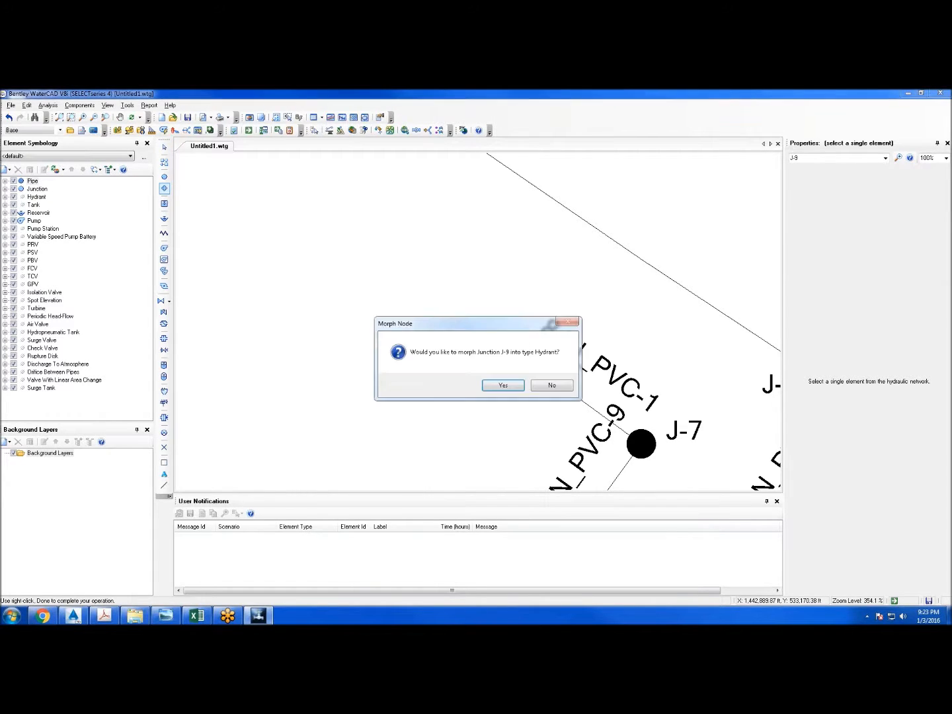
# Morph junction J-9 into a hydrant and move its label to just left of the hydrant symbol
pyautogui.click(502, 387)
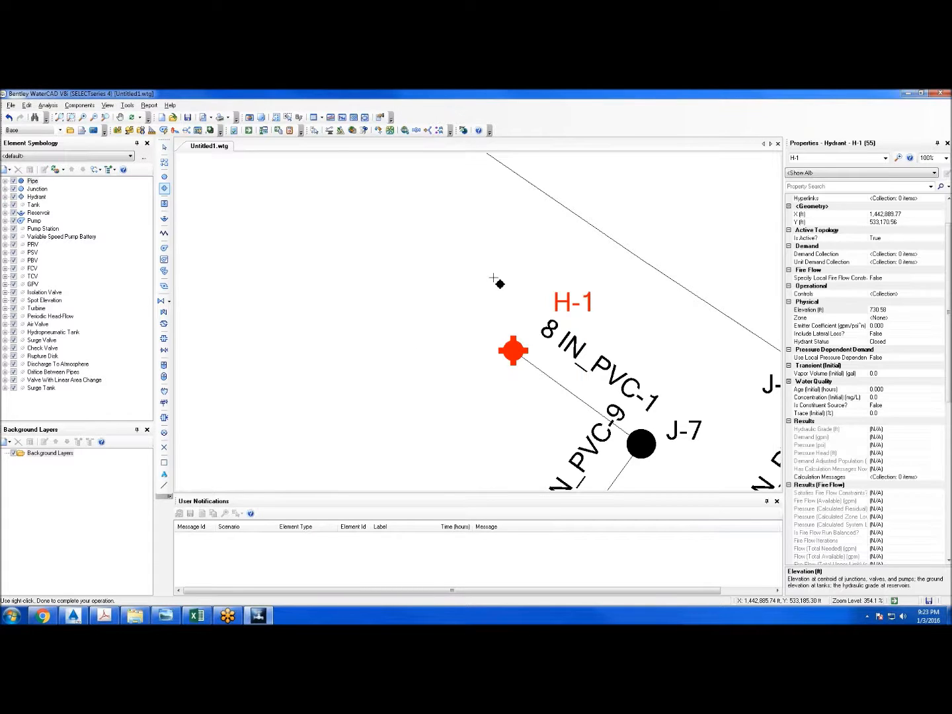
pyautogui.press('Escape')
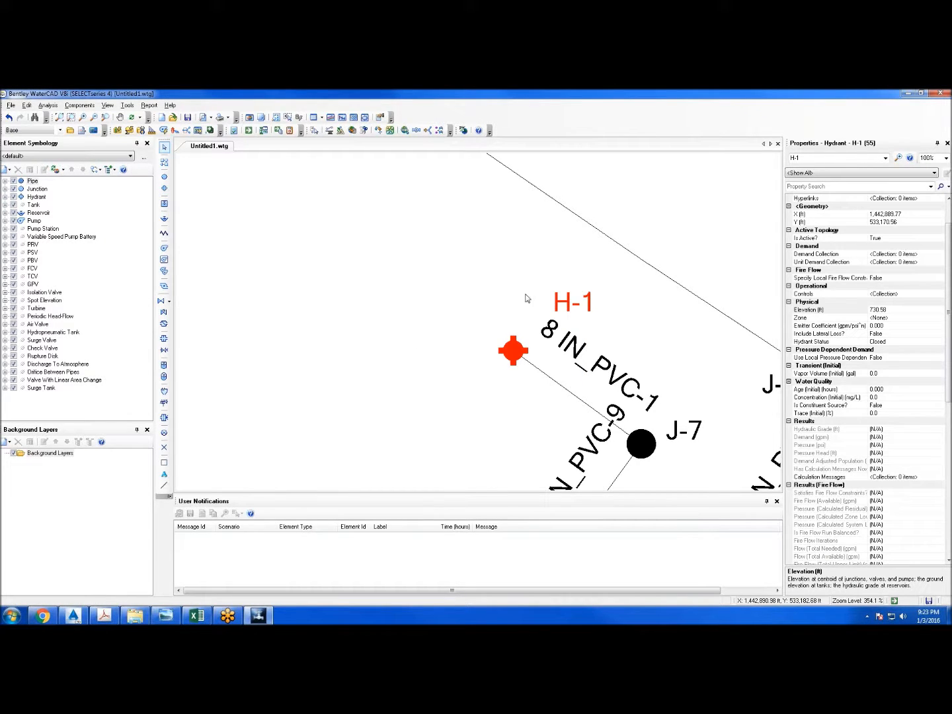
pyautogui.click(563, 304)
pyautogui.moveTo(559, 302); pyautogui.dragTo(455, 368)
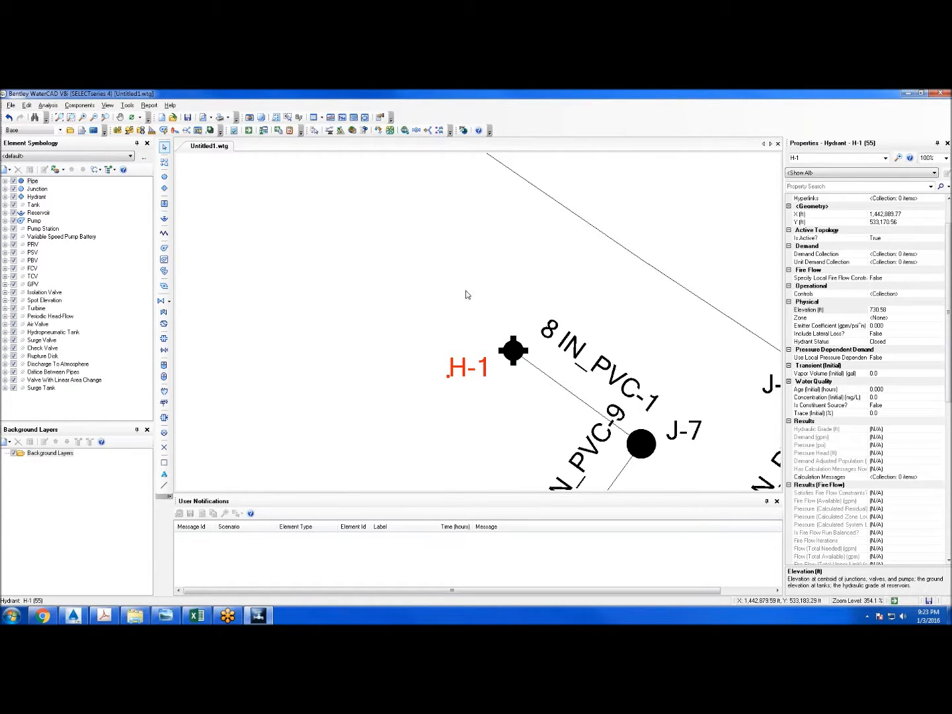
pyautogui.scroll(-5, 448, 274)
pyautogui.scroll(4, 495, 353)
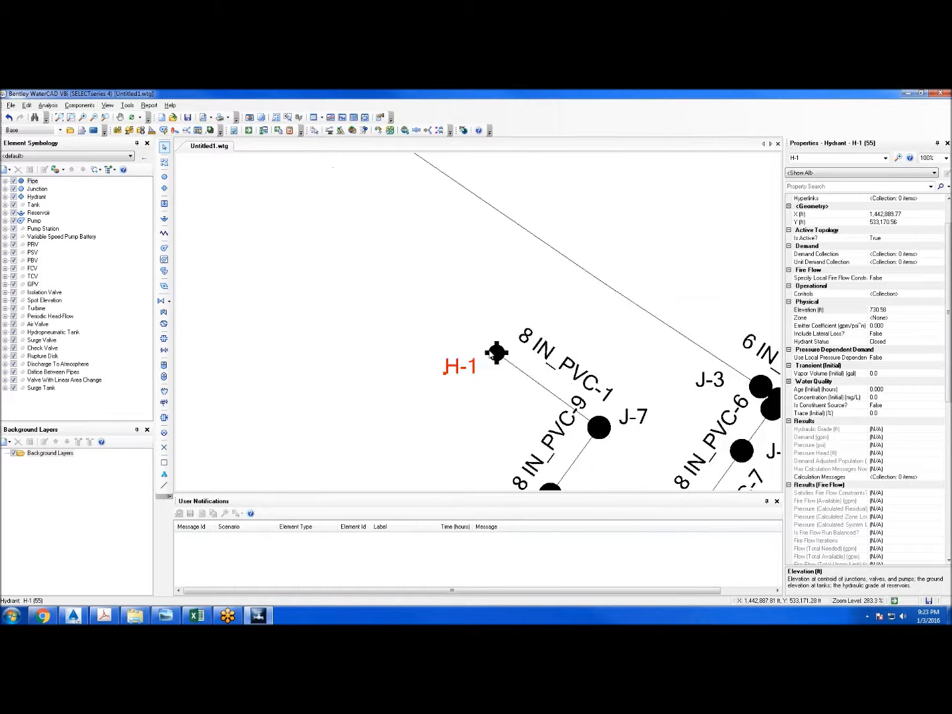
pyautogui.click(438, 316)
# Set the calculation type of the Steady State/EPS Solver's base calculation options to Fire Flow
pyautogui.scroll(-6, 442, 318)
pyautogui.moveTo(340, 256); pyautogui.dragTo(493, 365)
pyautogui.scroll(2, 424, 228)
pyautogui.moveTo(441, 283); pyautogui.dragTo(413, 264)
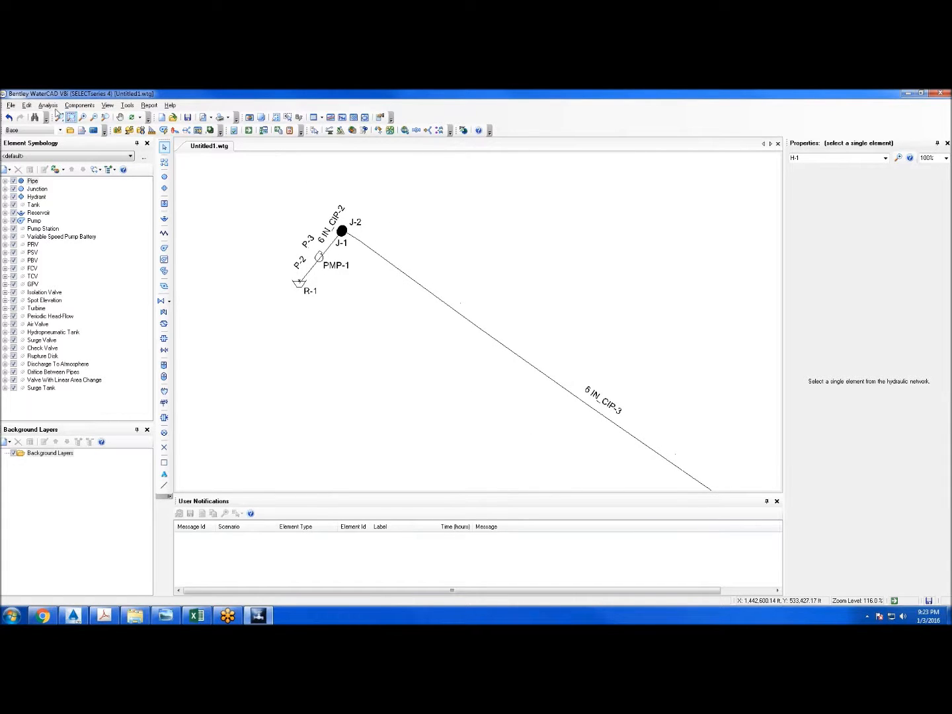
pyautogui.click(50, 107)
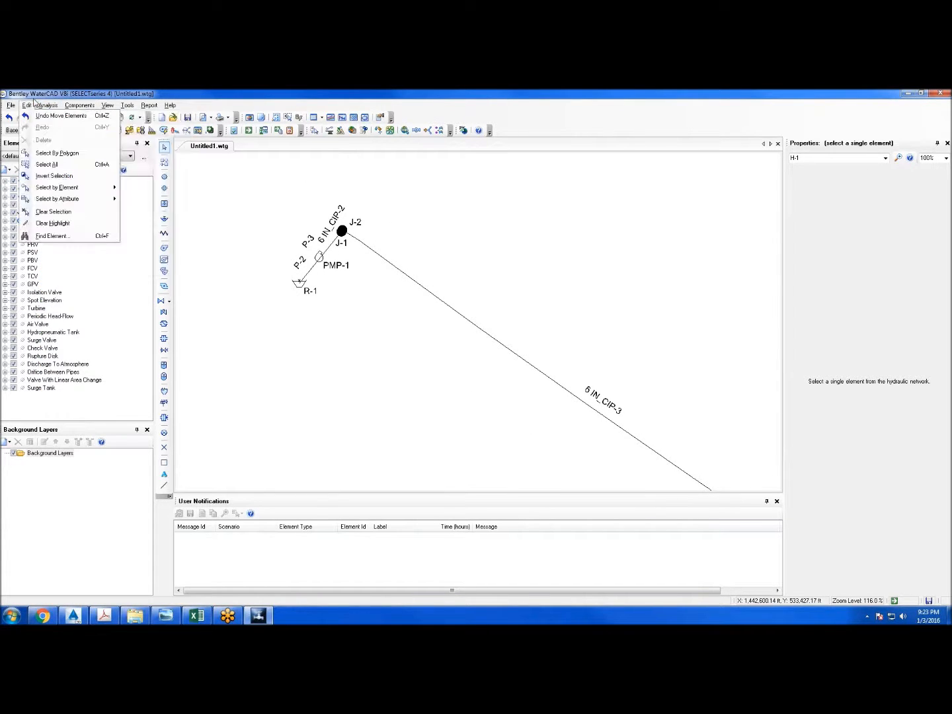
pyautogui.click(76, 141)
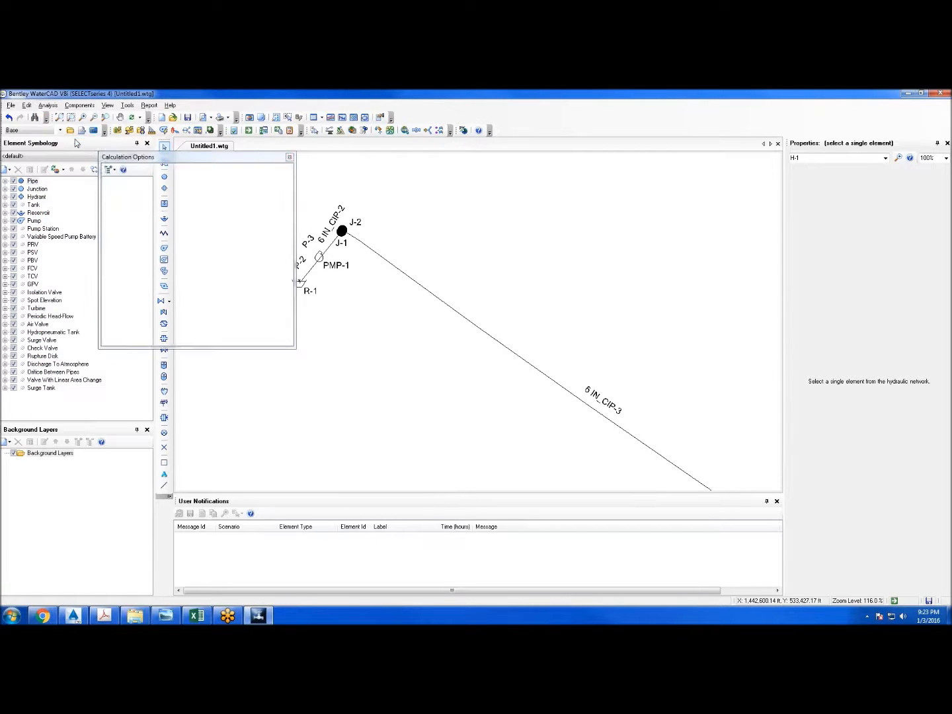
pyautogui.click(148, 190)
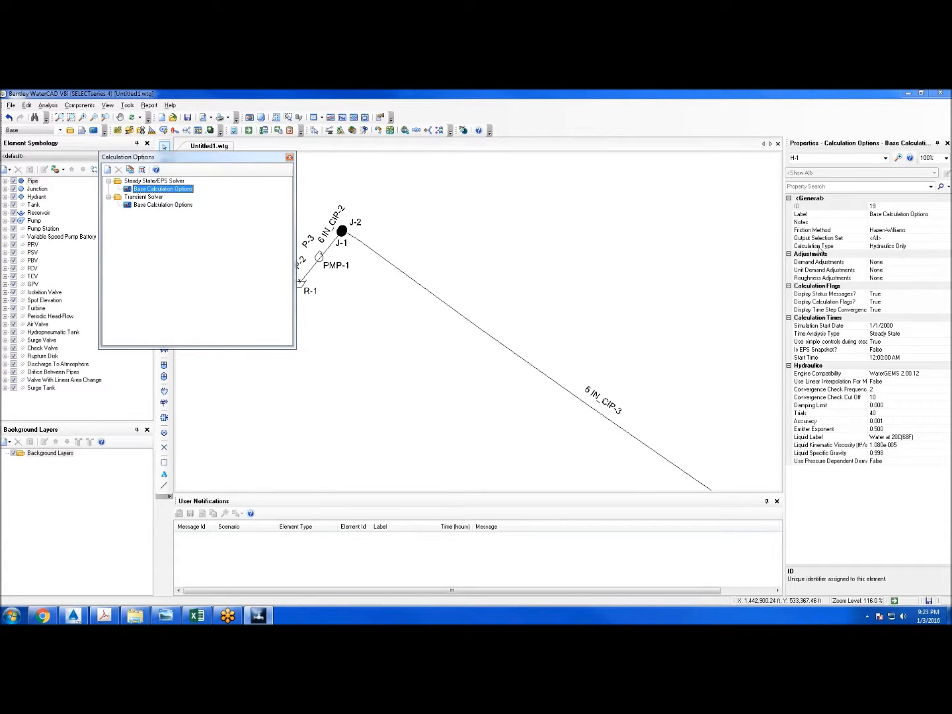
pyautogui.click(900, 248)
pyautogui.click(948, 246)
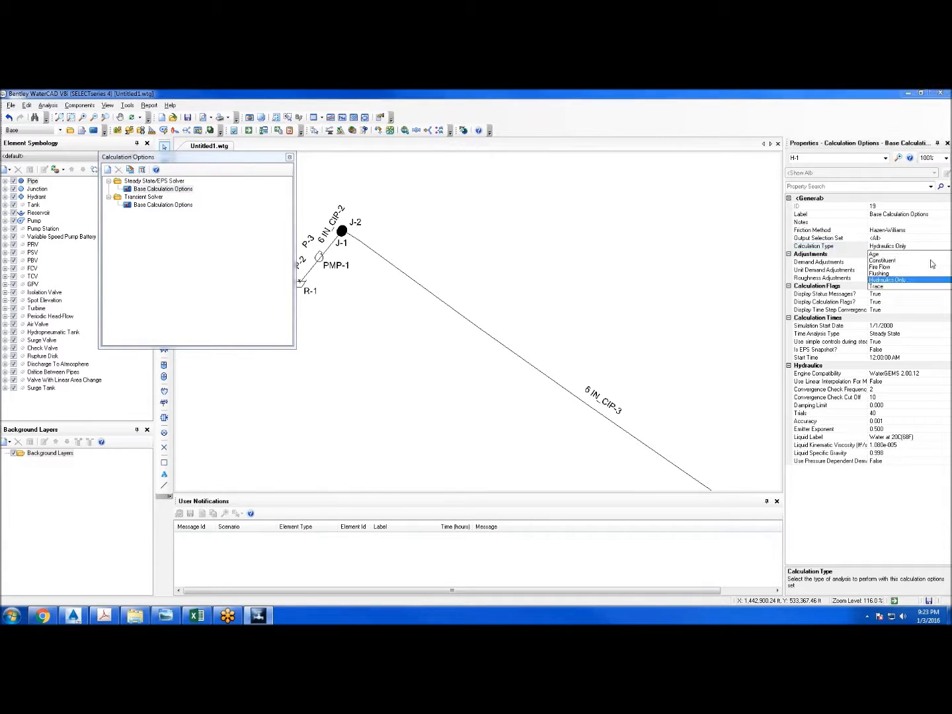
pyautogui.click(890, 270)
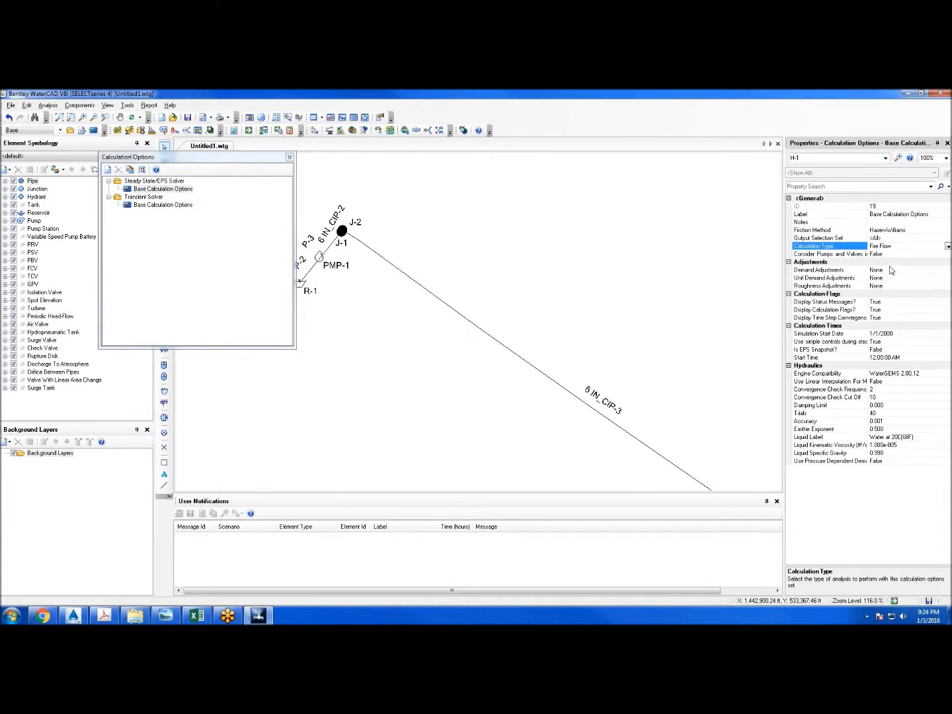
pyautogui.click(366, 323)
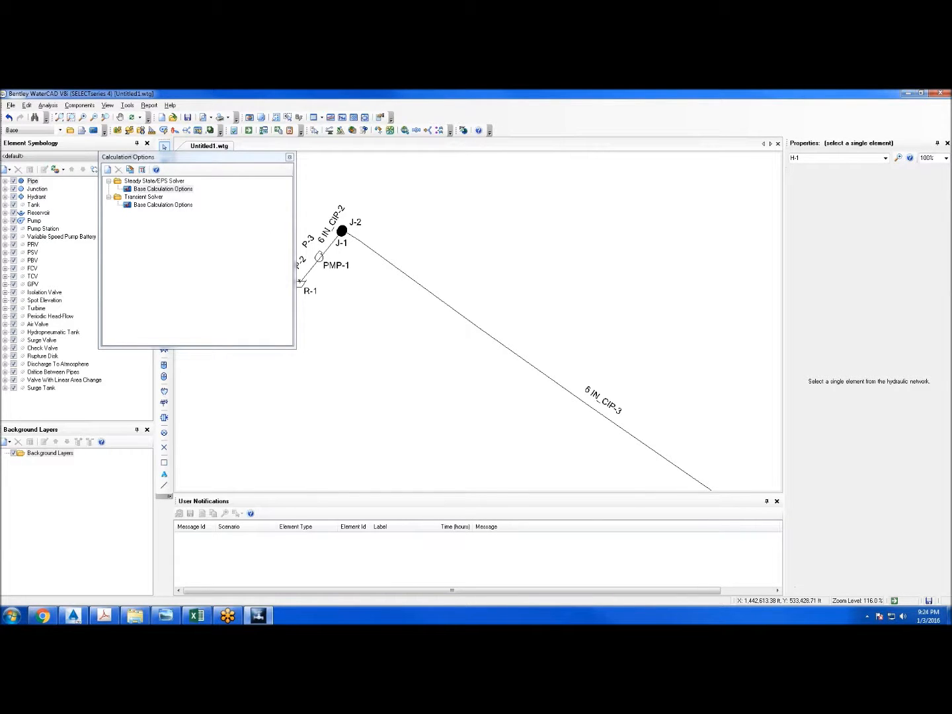
pyautogui.click(289, 157)
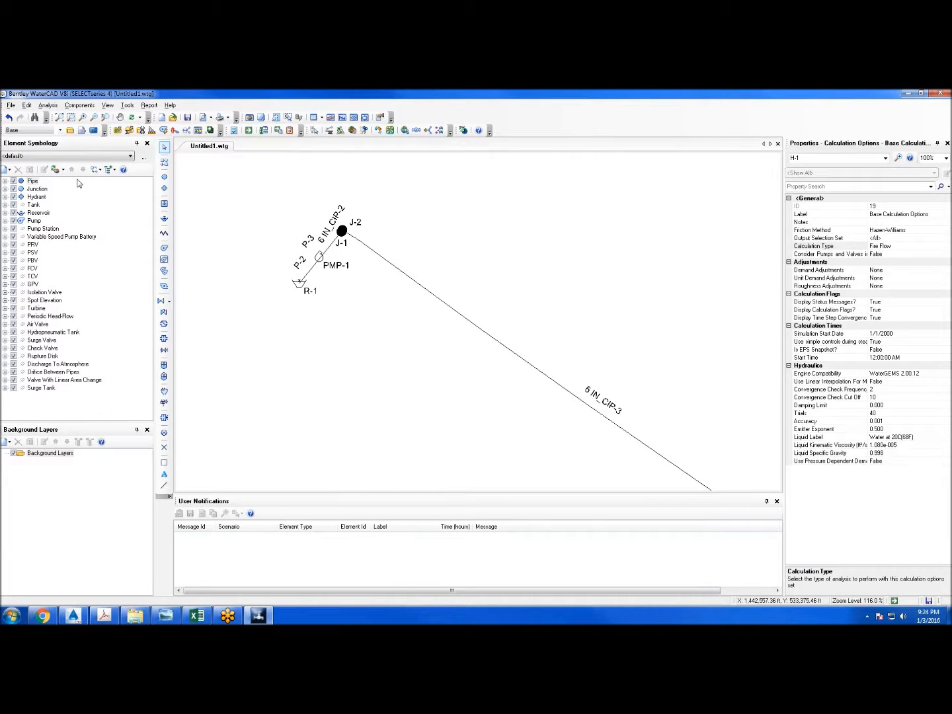
pyautogui.click(48, 106)
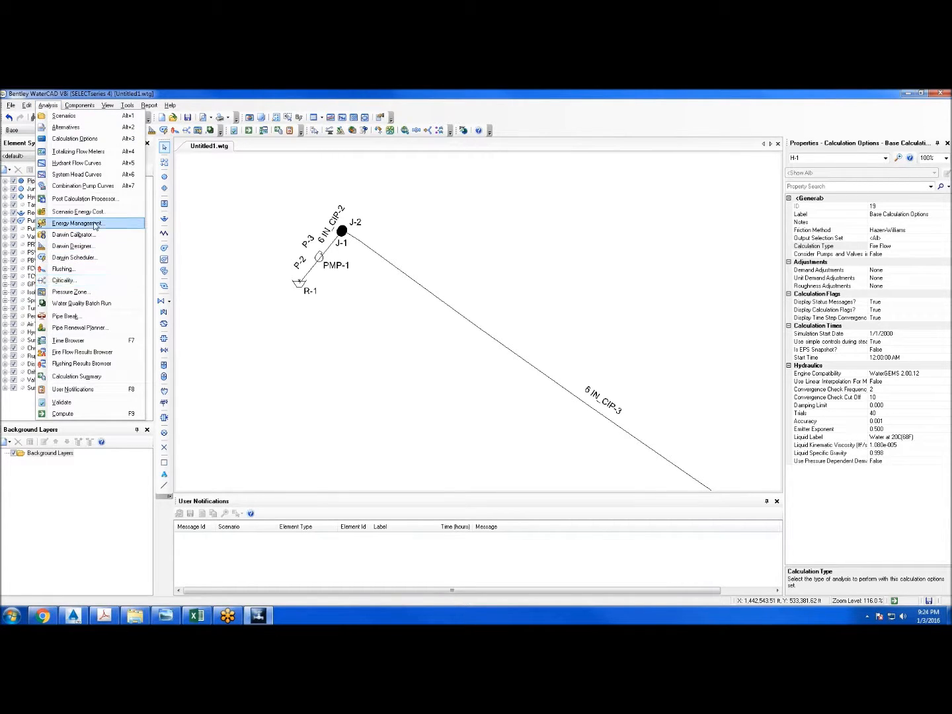
pyautogui.click(92, 139)
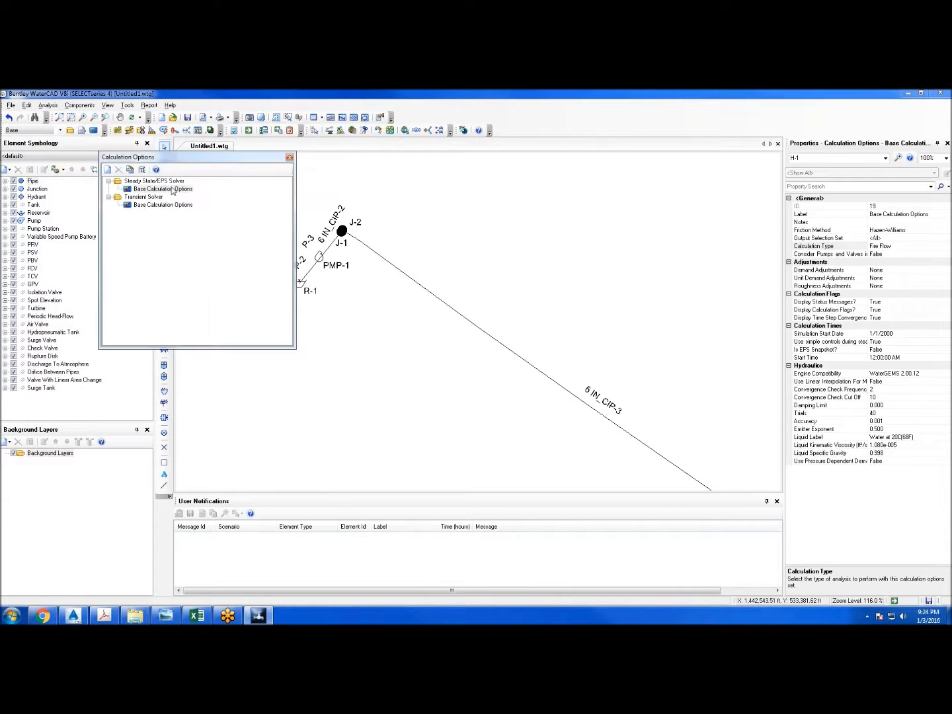
pyautogui.click(290, 158)
# In the Base Fire Flow alternative, set the residual and zone lower pressure limits to 20 psi and the needed fire flow to 650 gpm
pyautogui.click(44, 107)
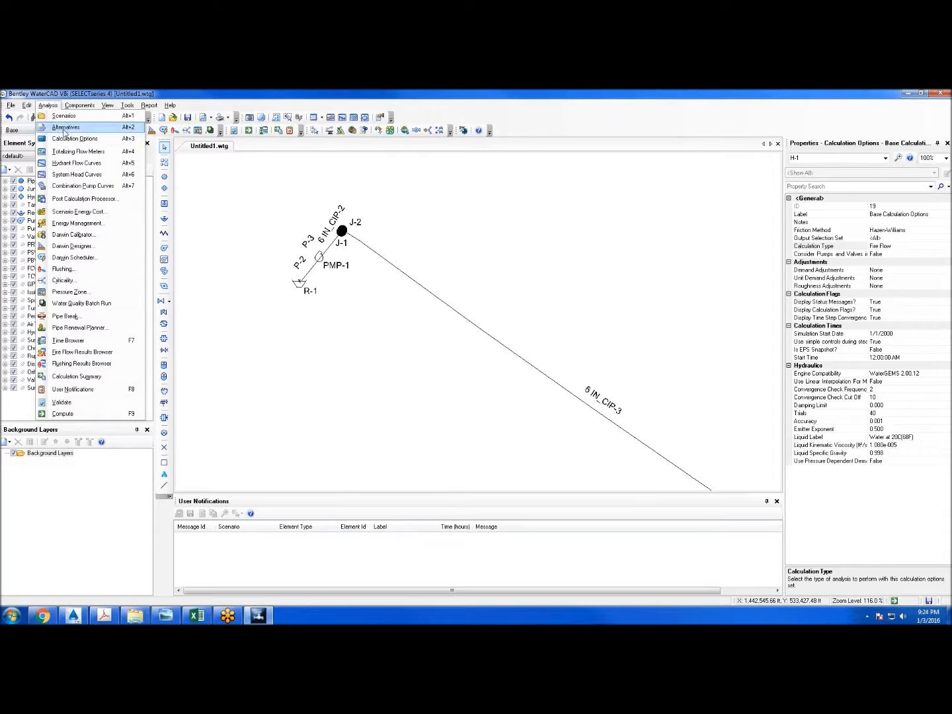
pyautogui.click(64, 130)
pyautogui.click(135, 253)
pyautogui.click(109, 252)
pyautogui.doubleClick(150, 261)
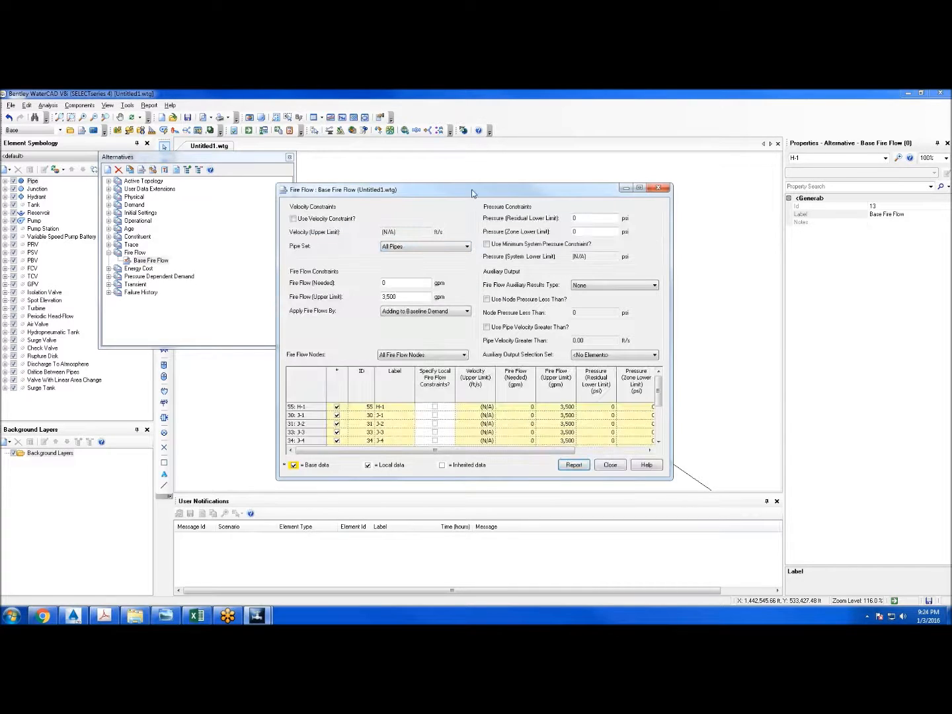
pyautogui.moveTo(472, 192); pyautogui.dragTo(421, 190)
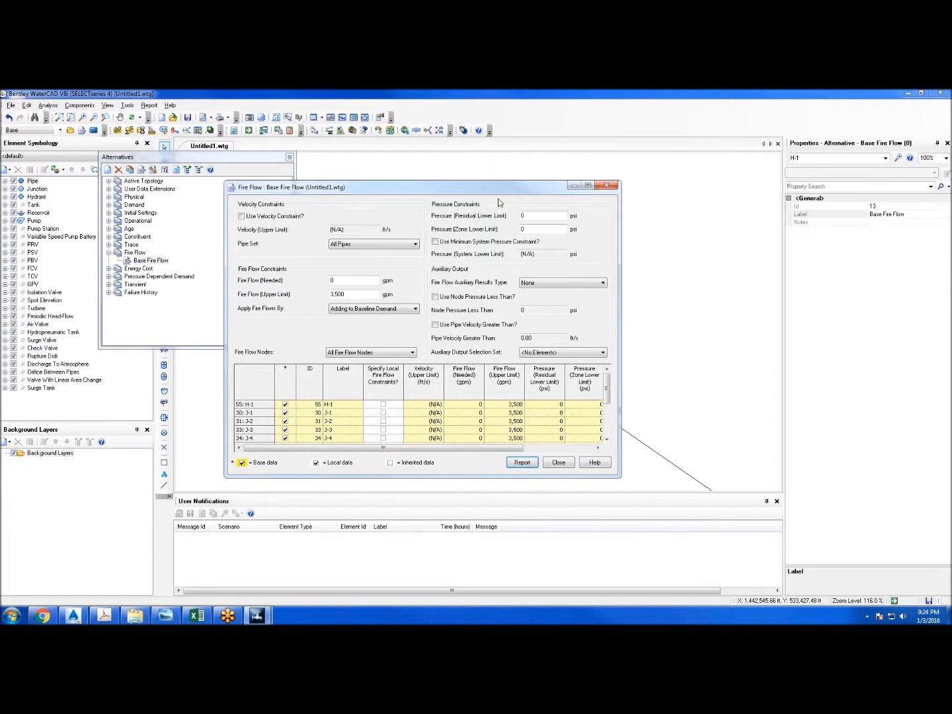
pyautogui.click(547, 217)
pyautogui.click(538, 230)
pyautogui.click(367, 283)
pyautogui.press('Tab')
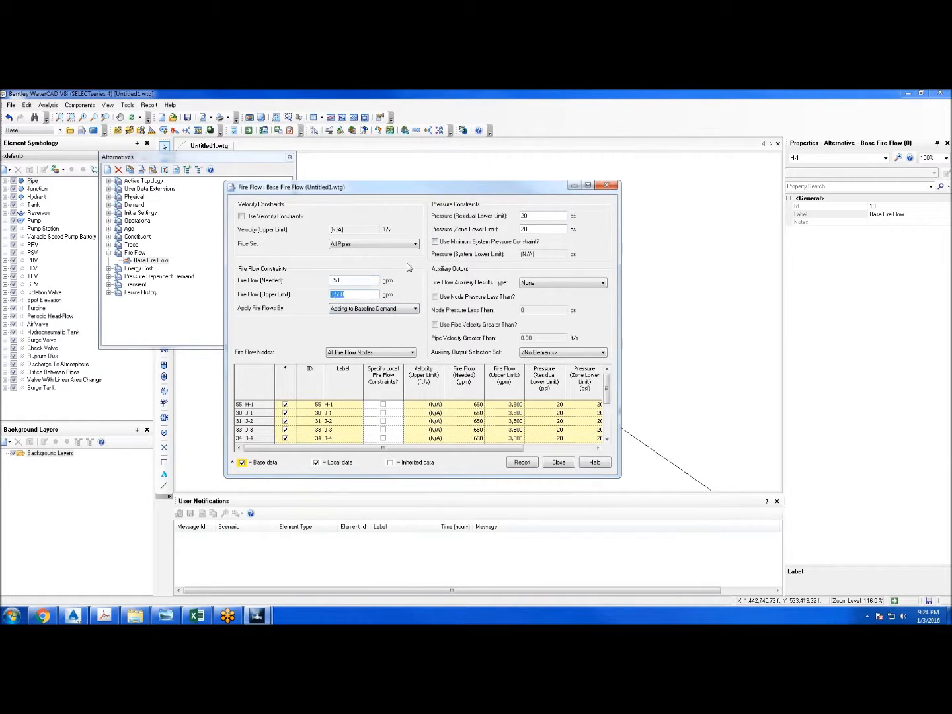
pyautogui.click(559, 462)
# Create a selection set named Harris Teeter from hydrant H-1
pyautogui.scroll(-3, 504, 236)
pyautogui.moveTo(646, 400); pyautogui.dragTo(547, 327)
pyautogui.scroll(8, 545, 329)
pyautogui.click(501, 316)
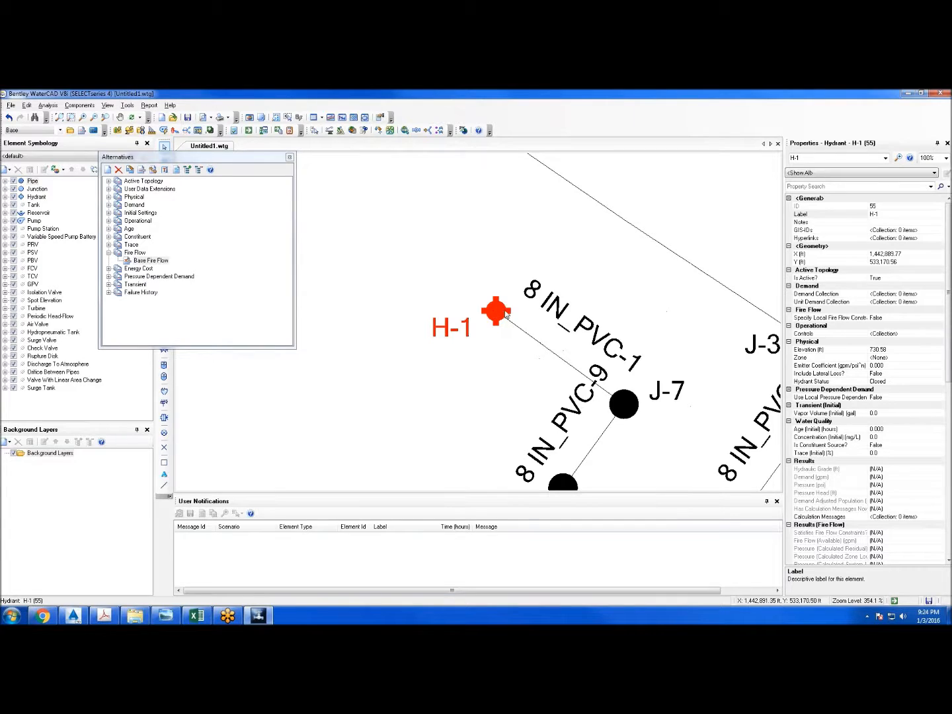
pyautogui.scroll(-9, 507, 314)
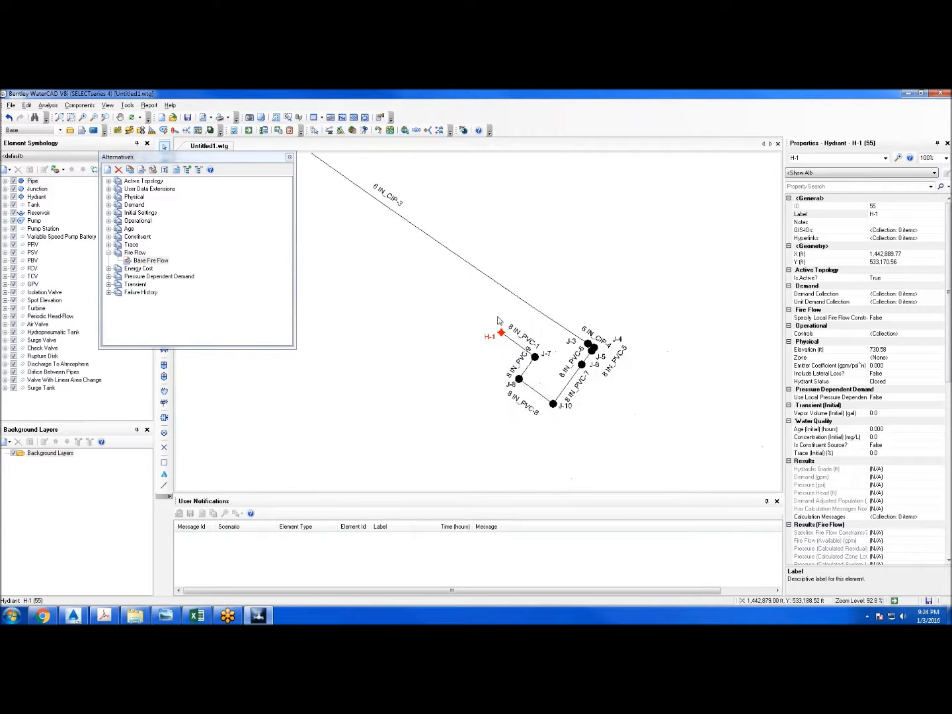
pyautogui.scroll(6, 505, 329)
pyautogui.scroll(-2, 508, 330)
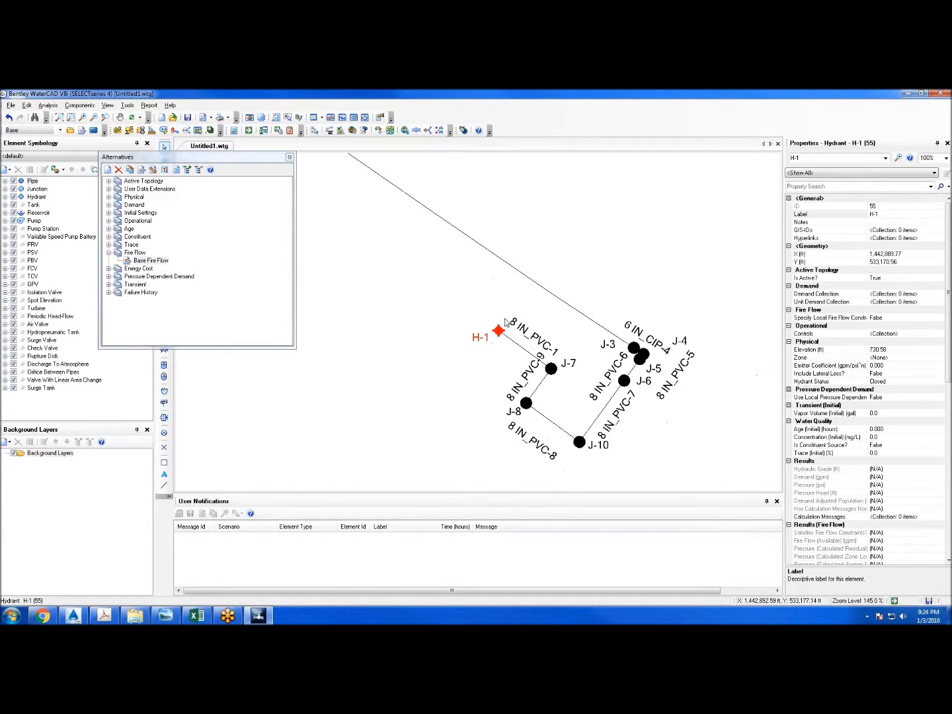
pyautogui.scroll(1, 512, 334)
pyautogui.scroll(1, 491, 317)
pyautogui.scroll(-1, 496, 305)
pyautogui.scroll(-2, 508, 357)
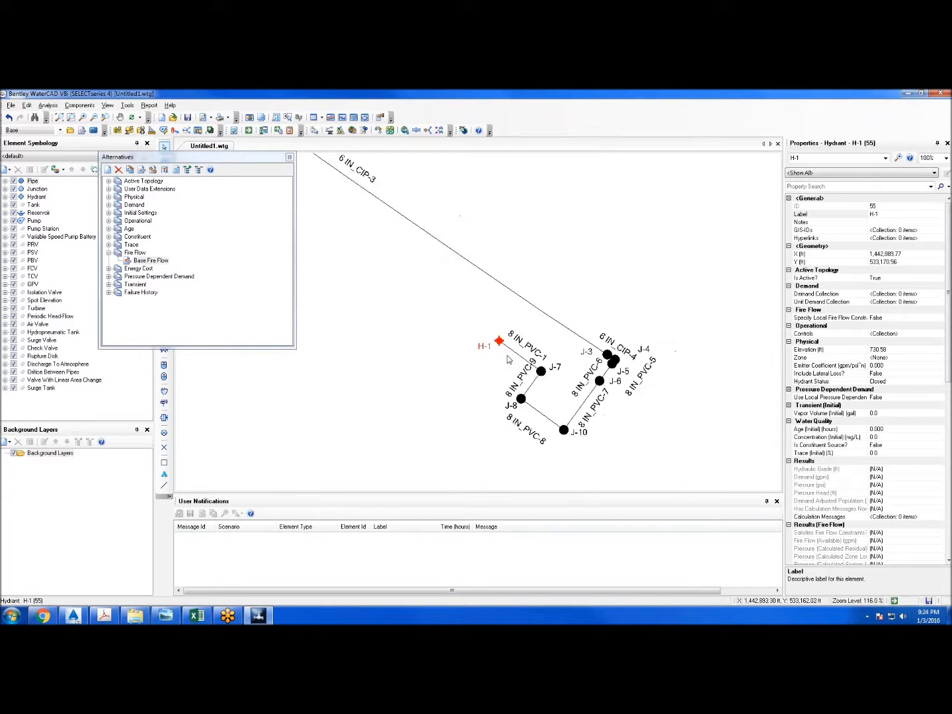
pyautogui.scroll(1, 495, 330)
pyautogui.scroll(-1, 520, 361)
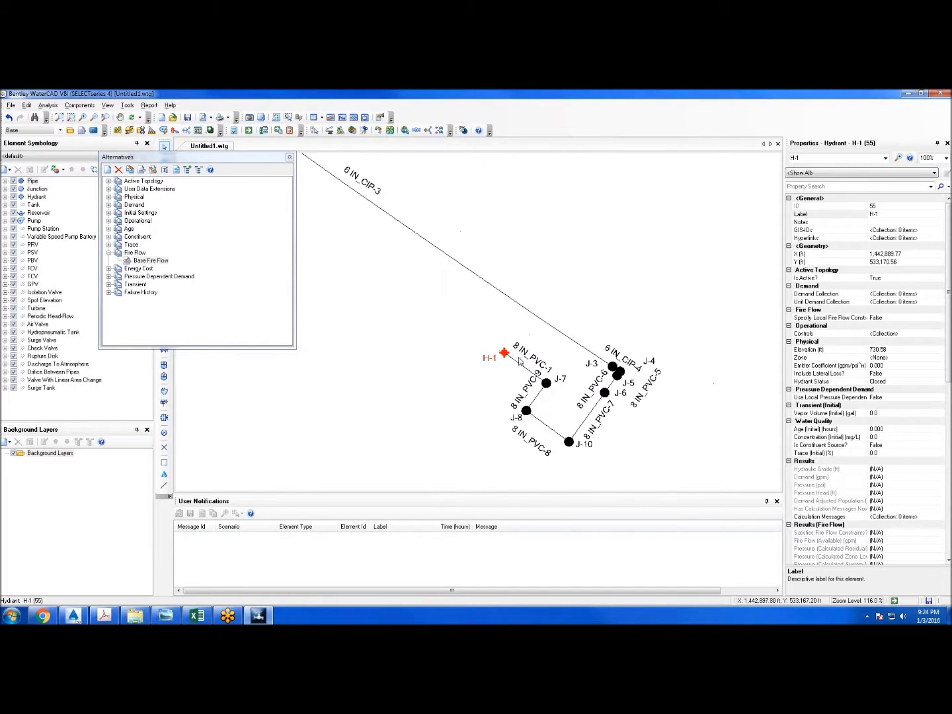
pyautogui.scroll(4, 512, 360)
pyautogui.scroll(1, 489, 357)
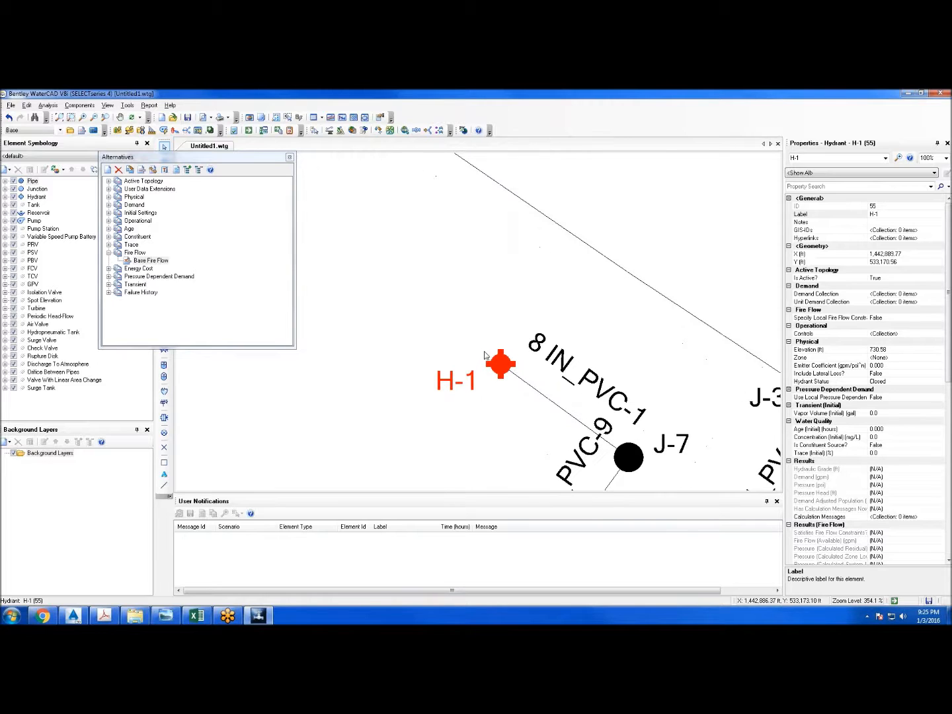
pyautogui.rightClick(466, 316)
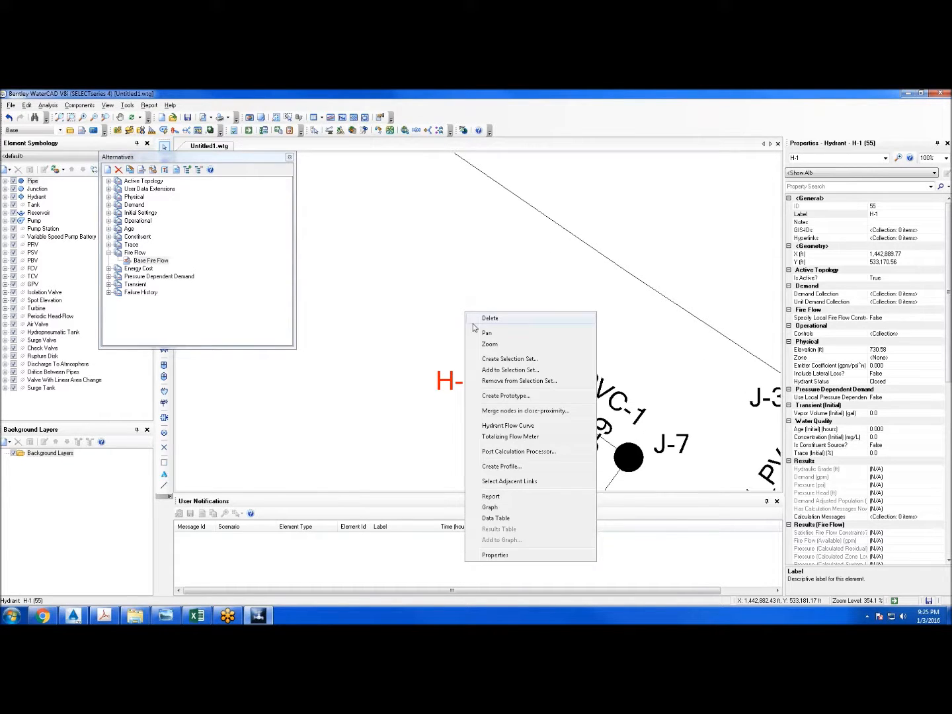
pyautogui.click(525, 361)
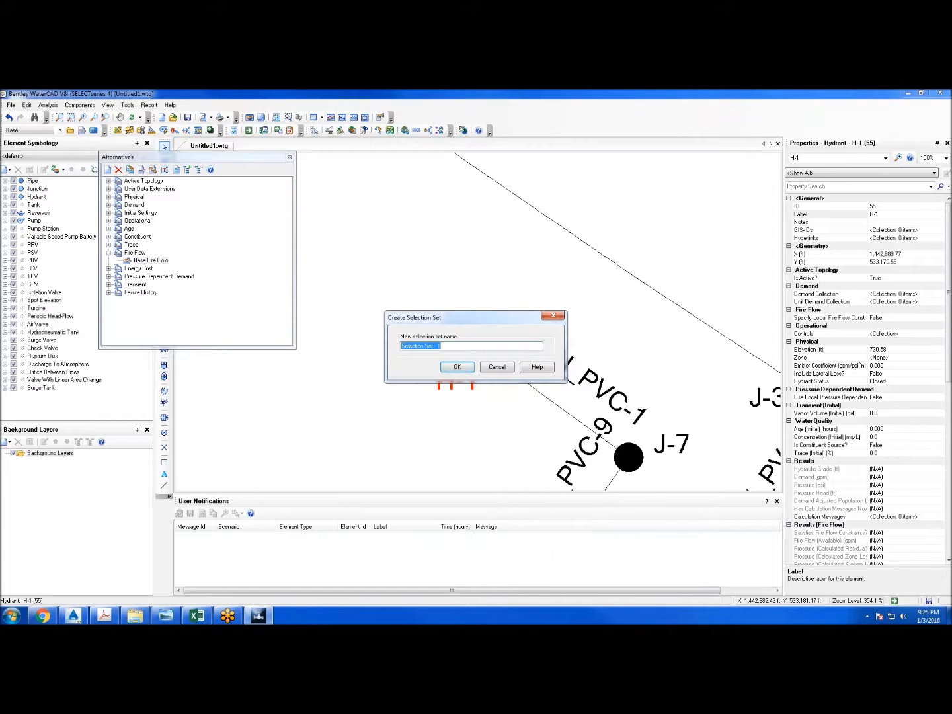
pyautogui.write('Harris Teeter')
pyautogui.press('Return')
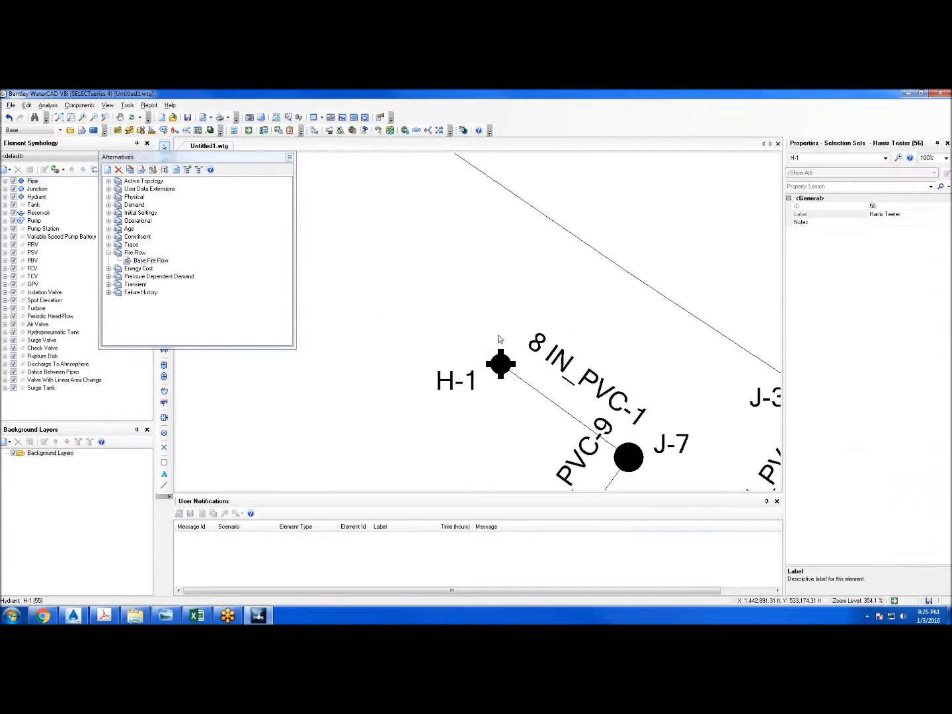
# Restrict the Base Fire Flow alternative's fire flow nodes to the Harris Teeter selection set
pyautogui.doubleClick(149, 261)
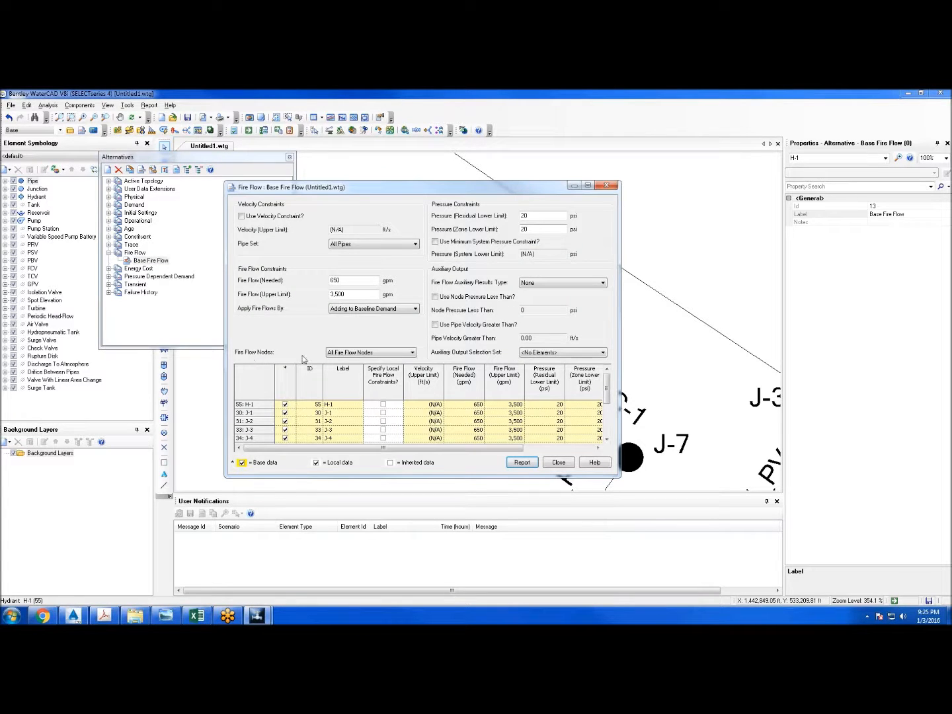
pyautogui.click(356, 359)
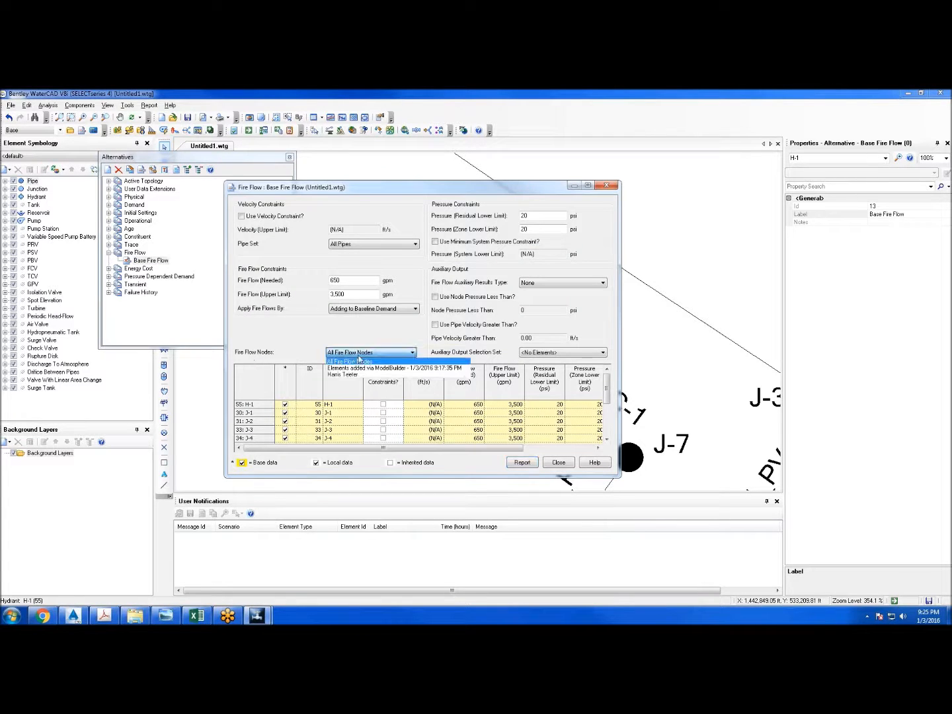
pyautogui.click(354, 375)
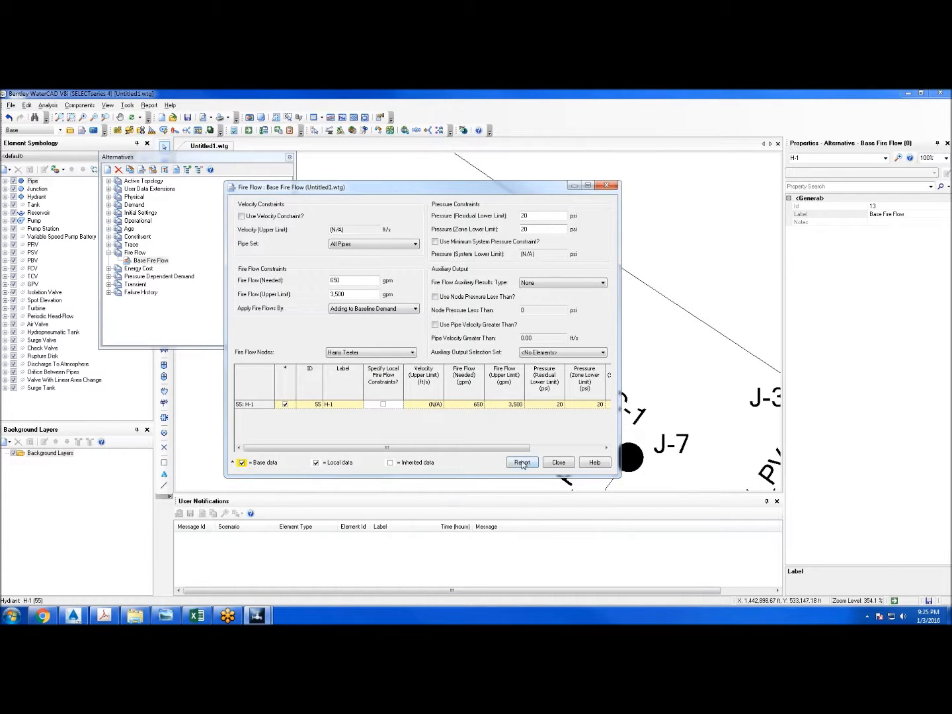
pyautogui.click(570, 467)
pyautogui.scroll(-6, 527, 291)
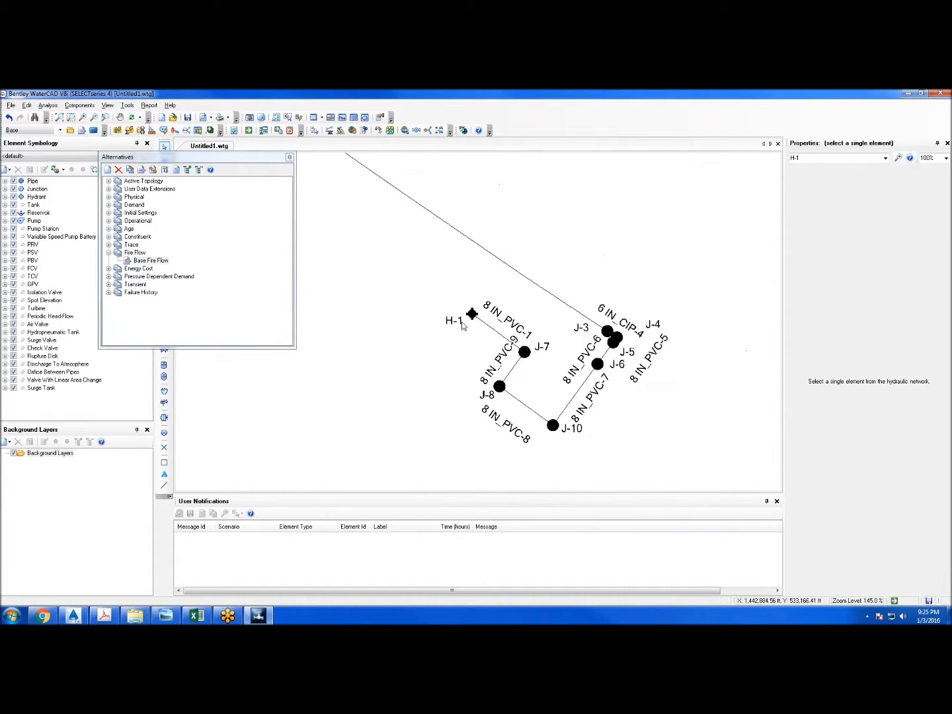
pyautogui.moveTo(416, 275); pyautogui.dragTo(524, 365)
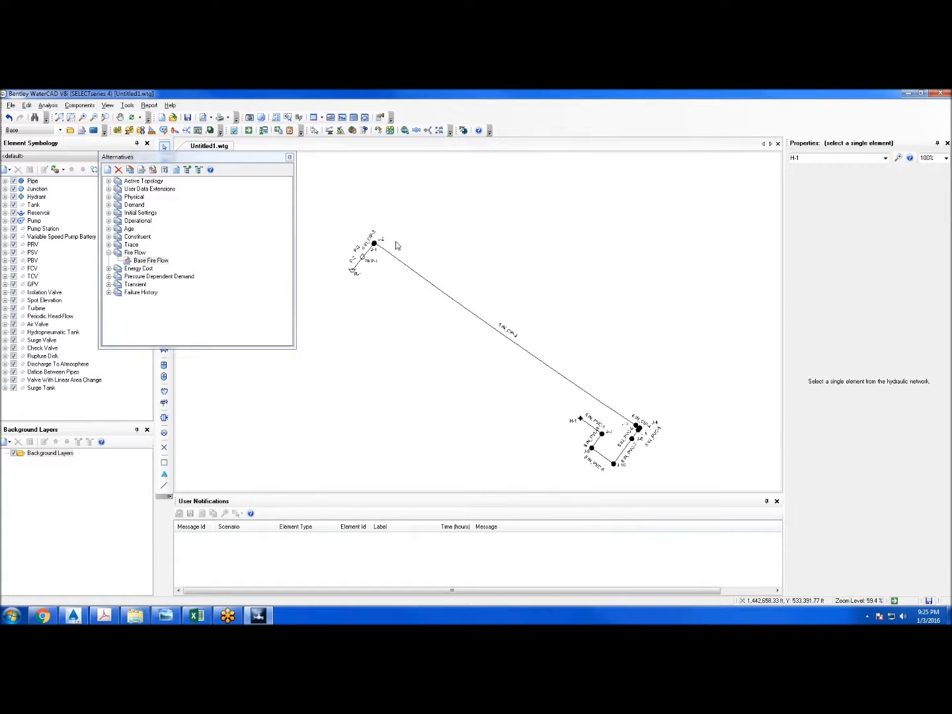
pyautogui.scroll(2, 375, 259)
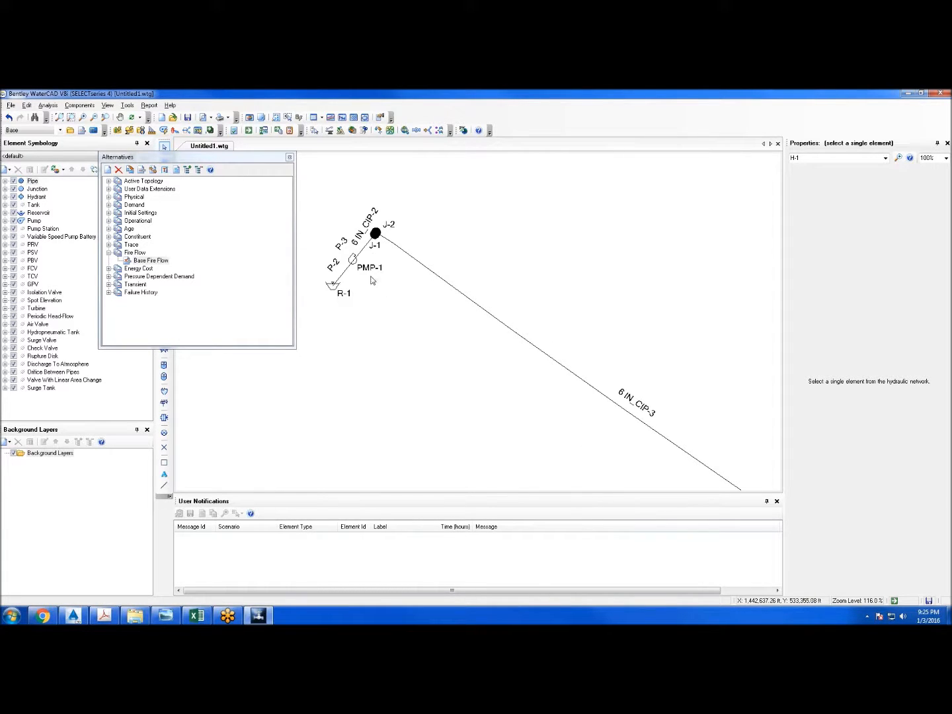
pyautogui.scroll(-2, 358, 248)
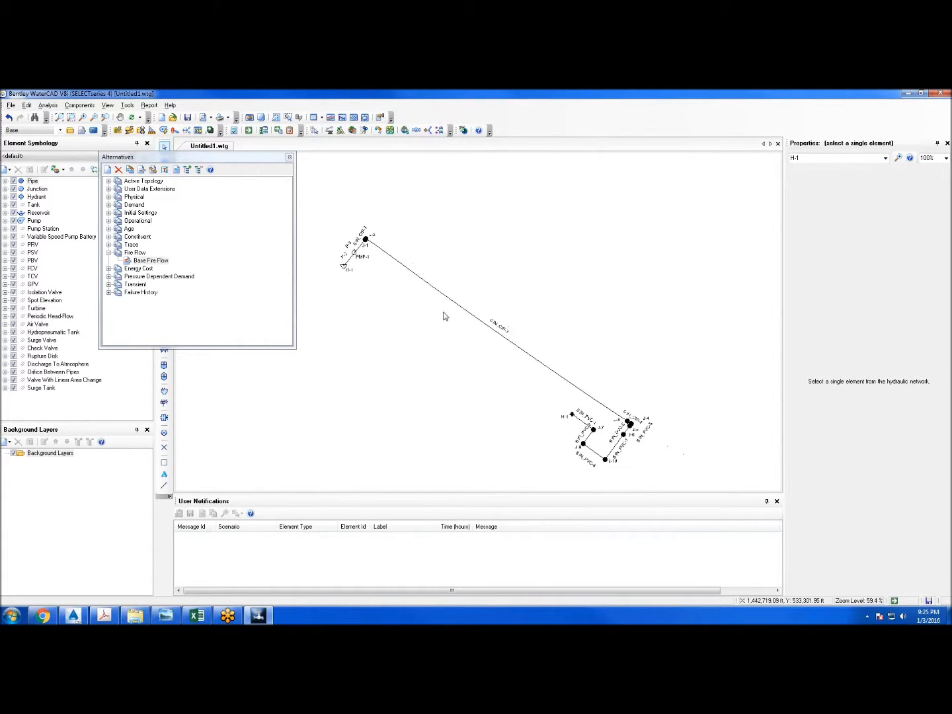
pyautogui.moveTo(445, 315); pyautogui.dragTo(436, 313)
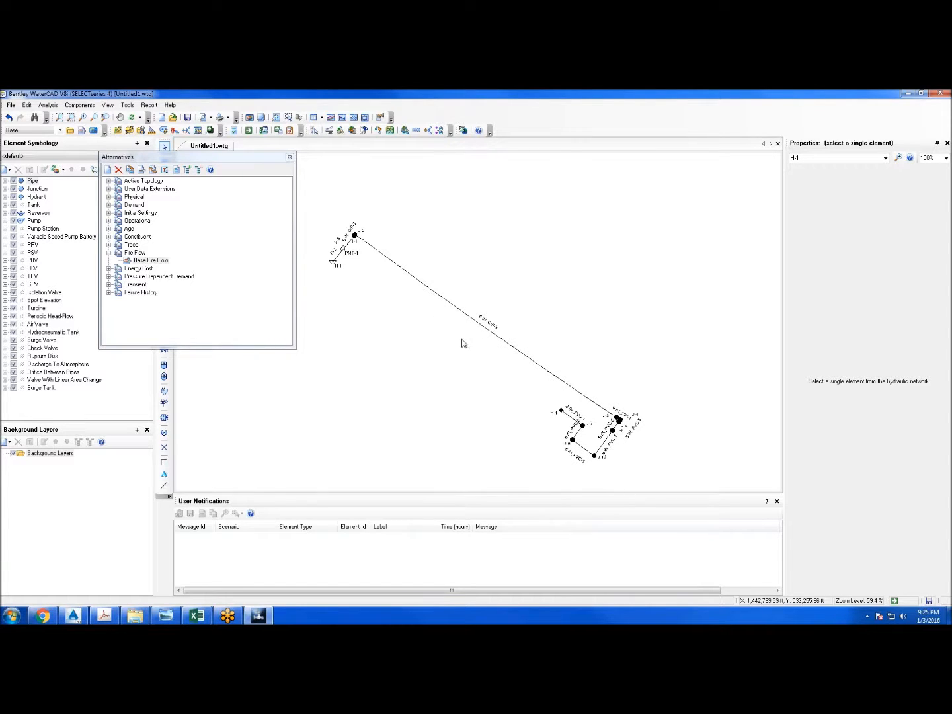
# Morph junction J-6, between pipes 8 IN_PVC-6 and 8 IN_PVC-7, into a general purpose valve (GPV)
pyautogui.scroll(1, 389, 258)
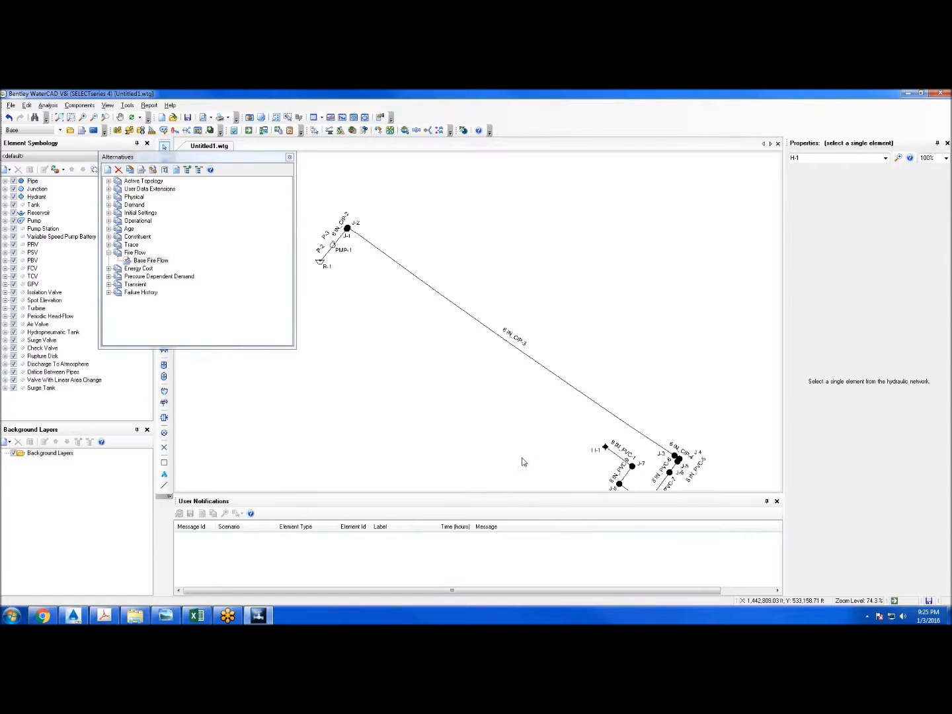
pyautogui.moveTo(522, 461); pyautogui.dragTo(399, 329)
pyautogui.scroll(4, 577, 361)
pyautogui.scroll(2, 547, 361)
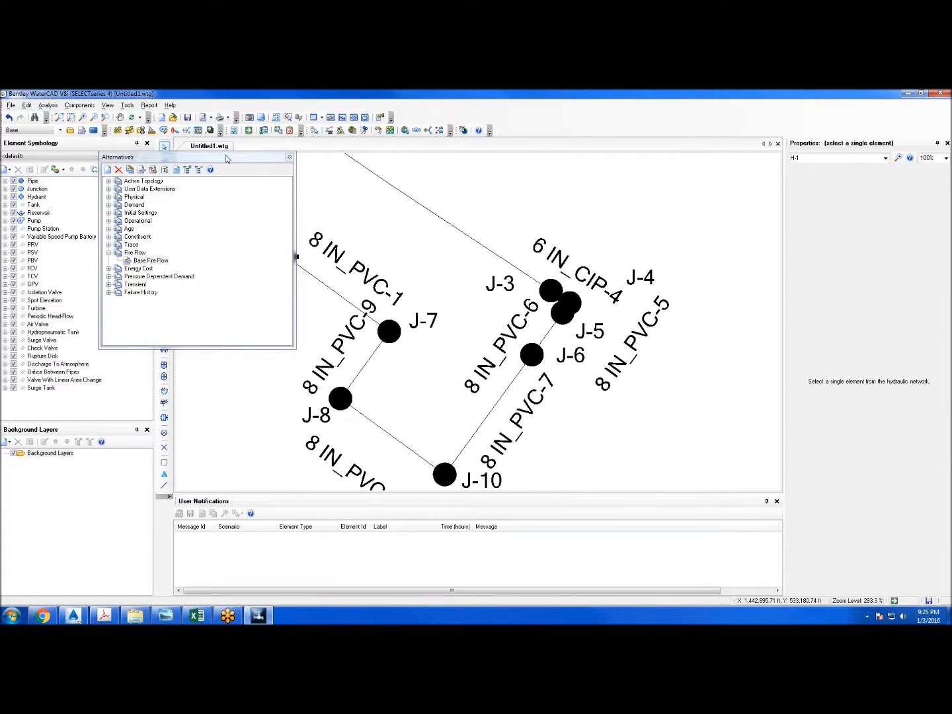
pyautogui.moveTo(235, 163); pyautogui.dragTo(354, 160)
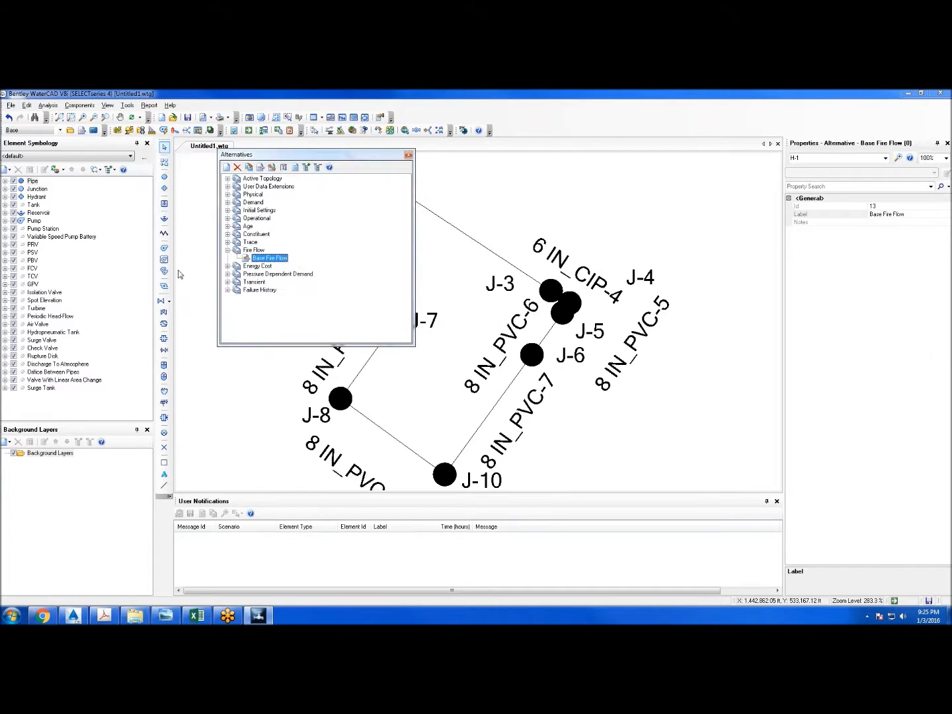
pyautogui.click(532, 361)
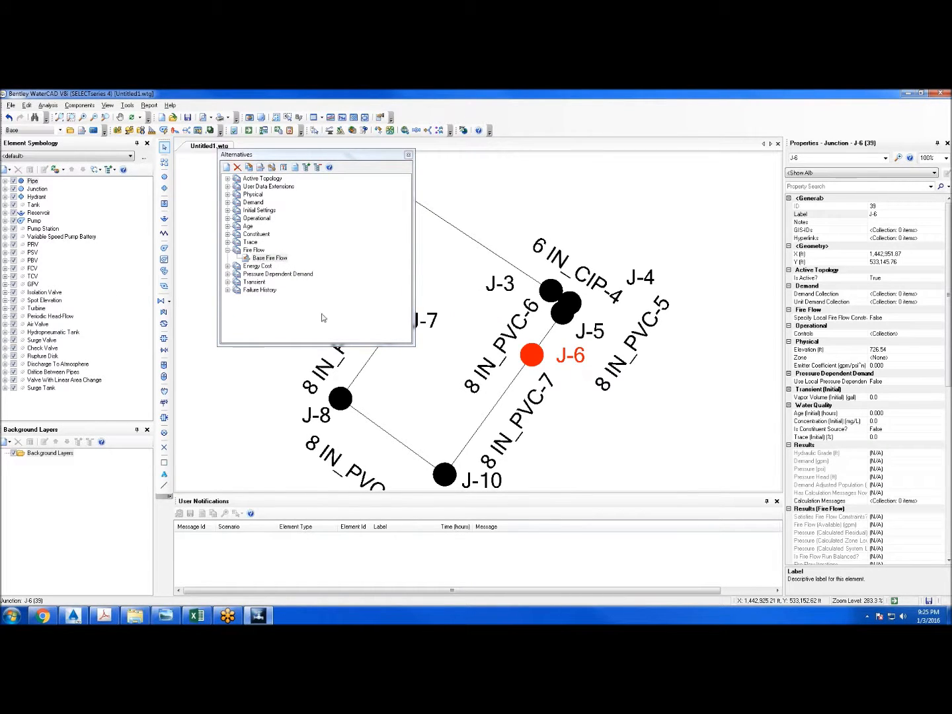
pyautogui.click(171, 303)
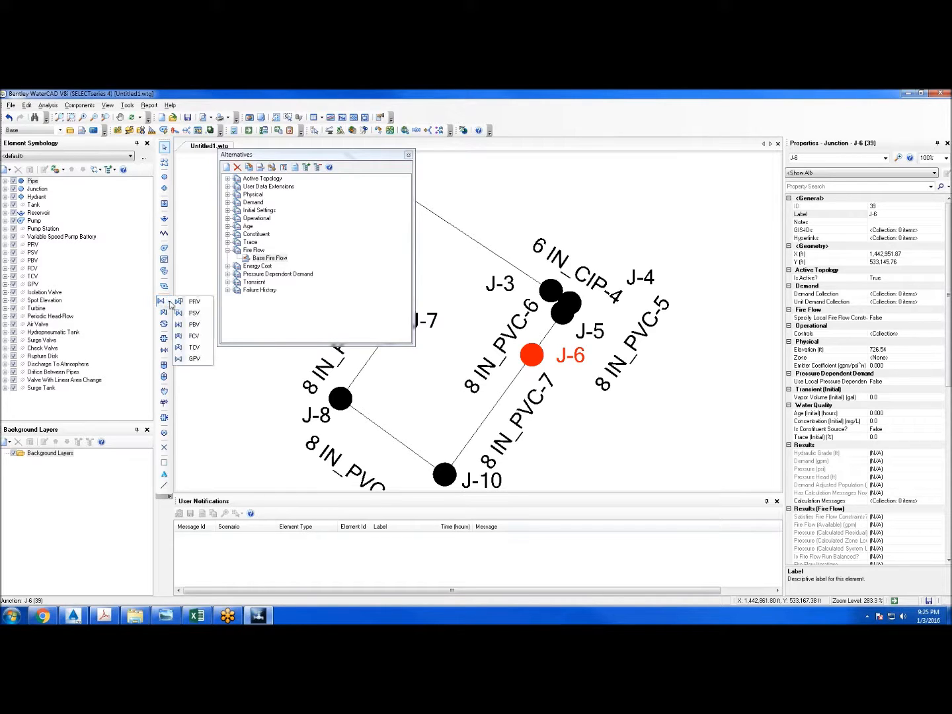
pyautogui.click(195, 361)
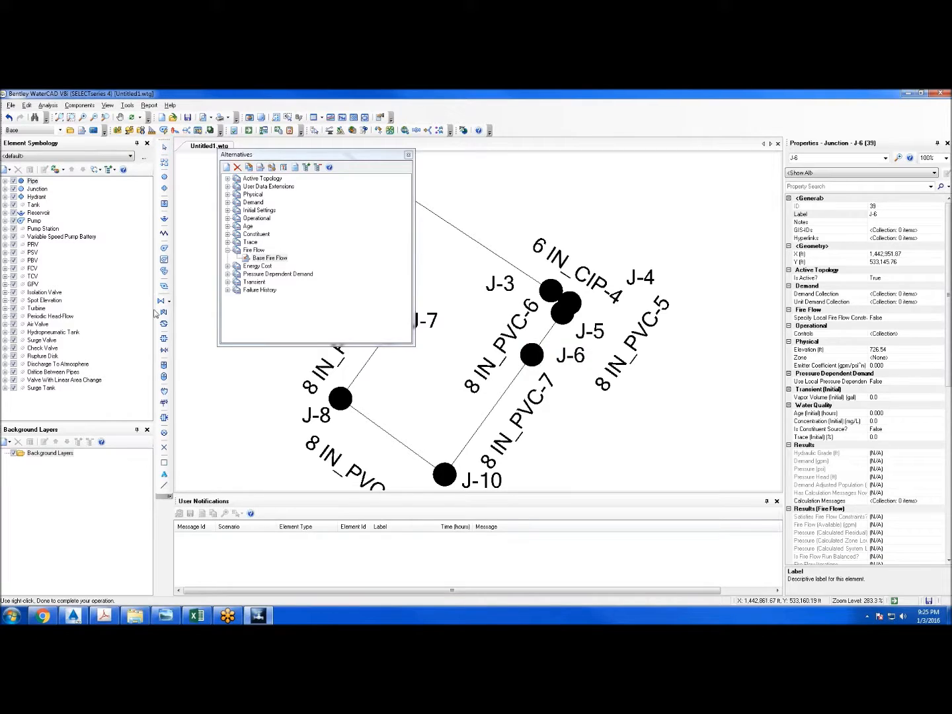
pyautogui.click(534, 357)
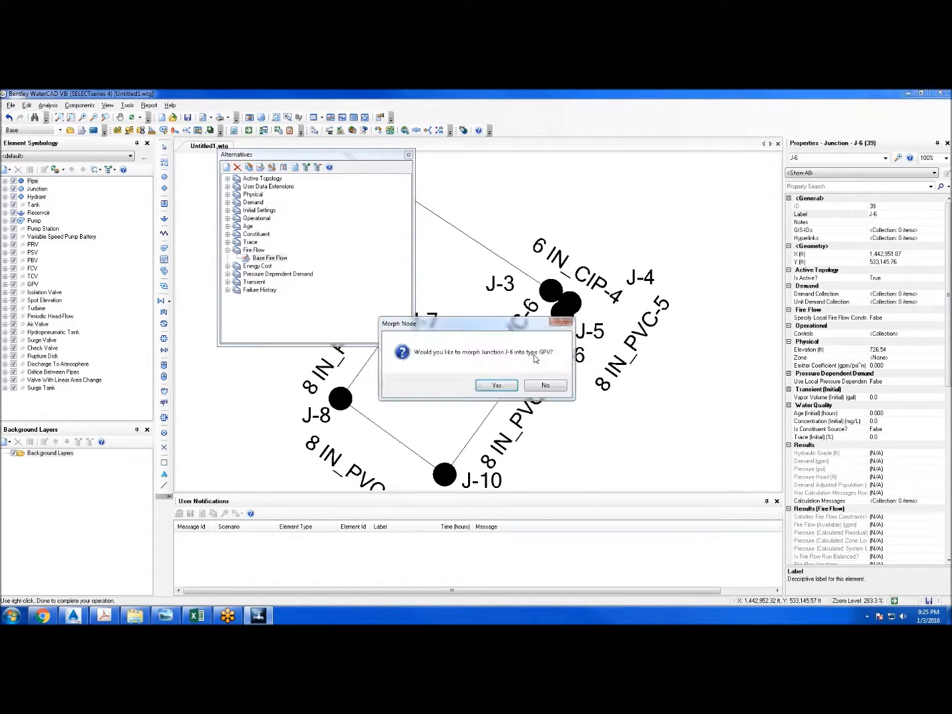
pyautogui.click(496, 385)
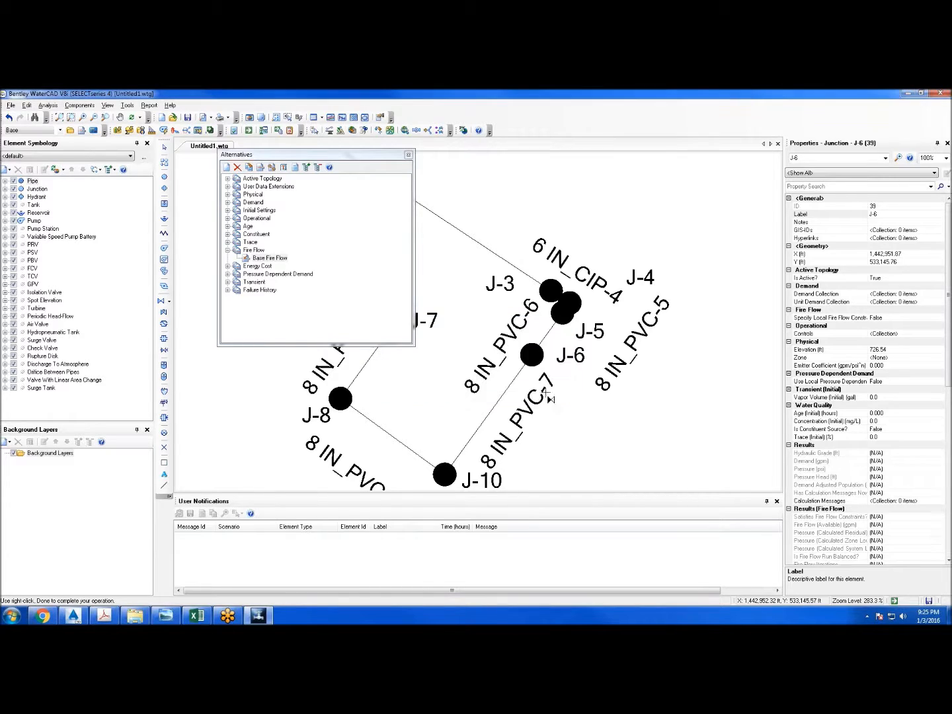
pyautogui.press('Escape')
# Move the GPV-1 label clear of the J-5 label and set the valve's diameter to 8 in
pyautogui.click(597, 316)
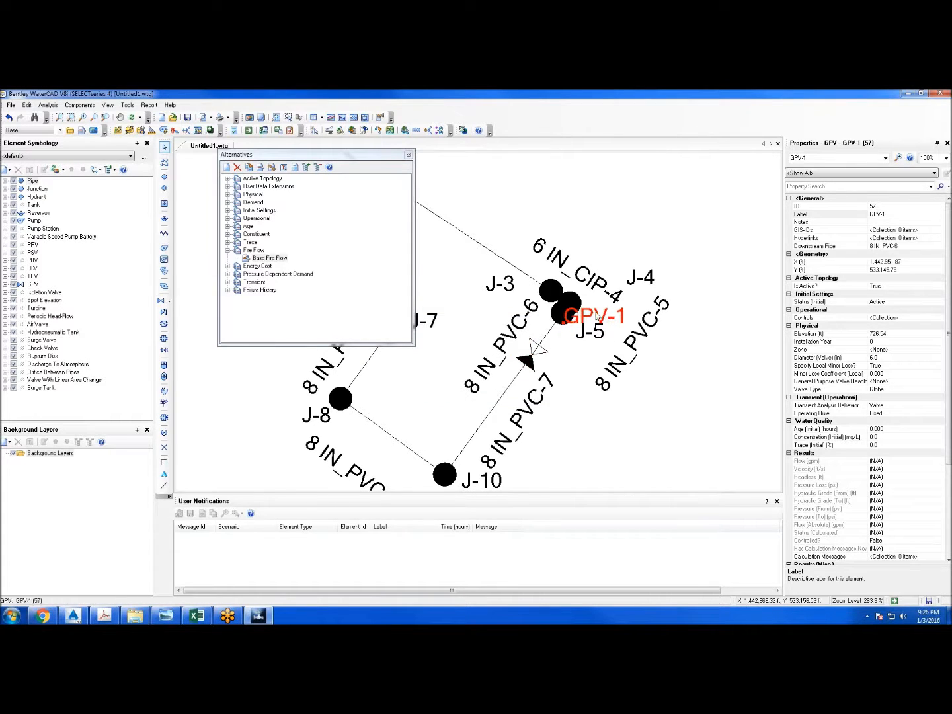
pyautogui.moveTo(597, 316); pyautogui.dragTo(591, 409)
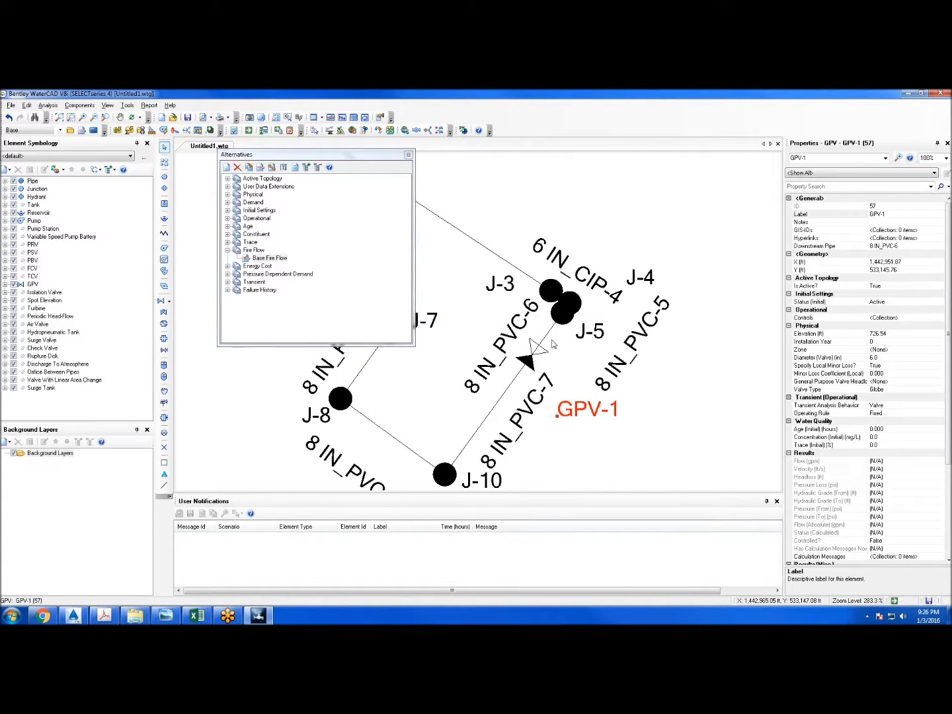
pyautogui.click(863, 358)
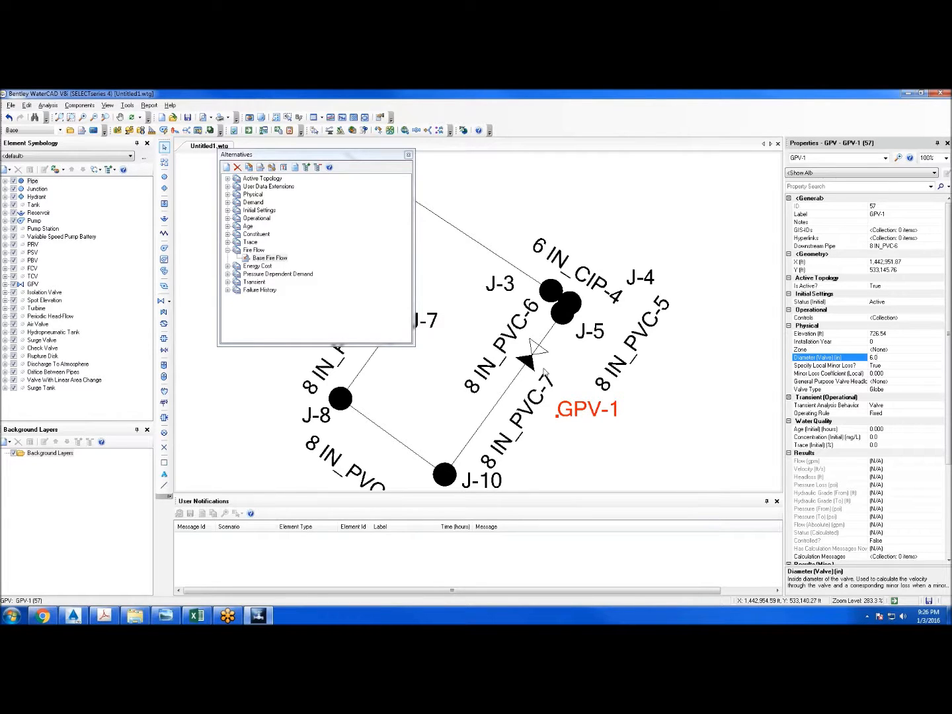
pyautogui.click(918, 357)
pyautogui.write('8')
# Create a new GPV headloss curve for the valve and rename it Backflow
pyautogui.click(889, 382)
pyautogui.click(940, 383)
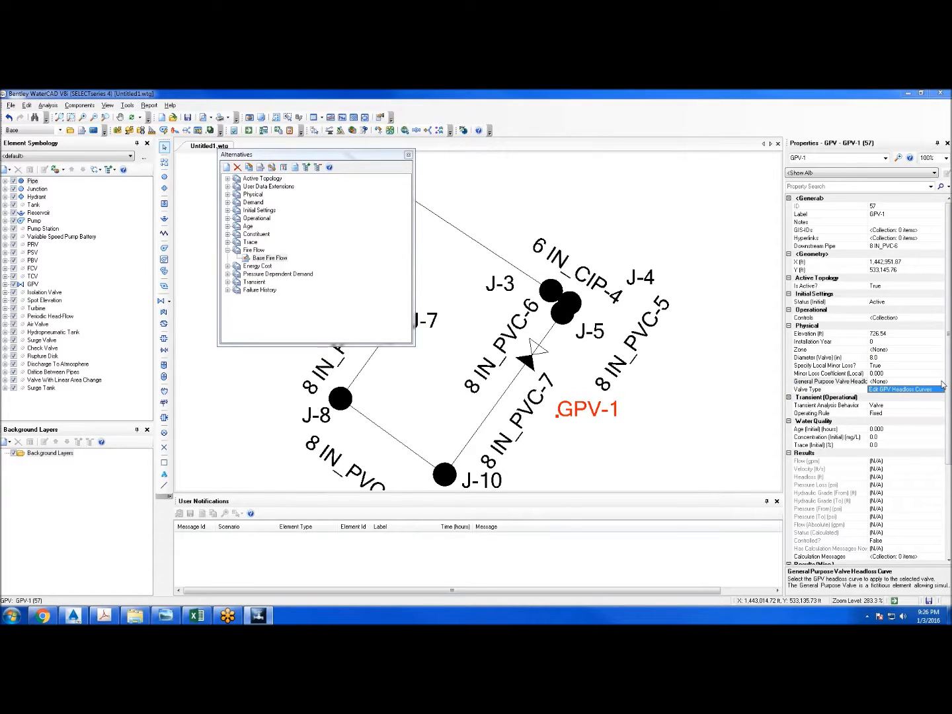
pyautogui.click(884, 392)
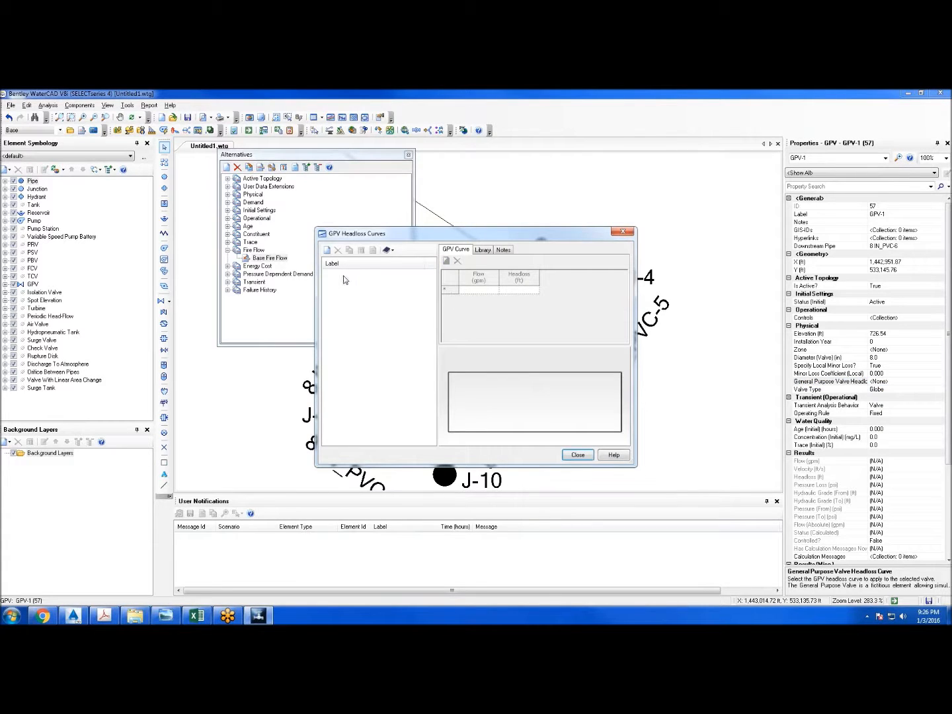
pyautogui.click(327, 250)
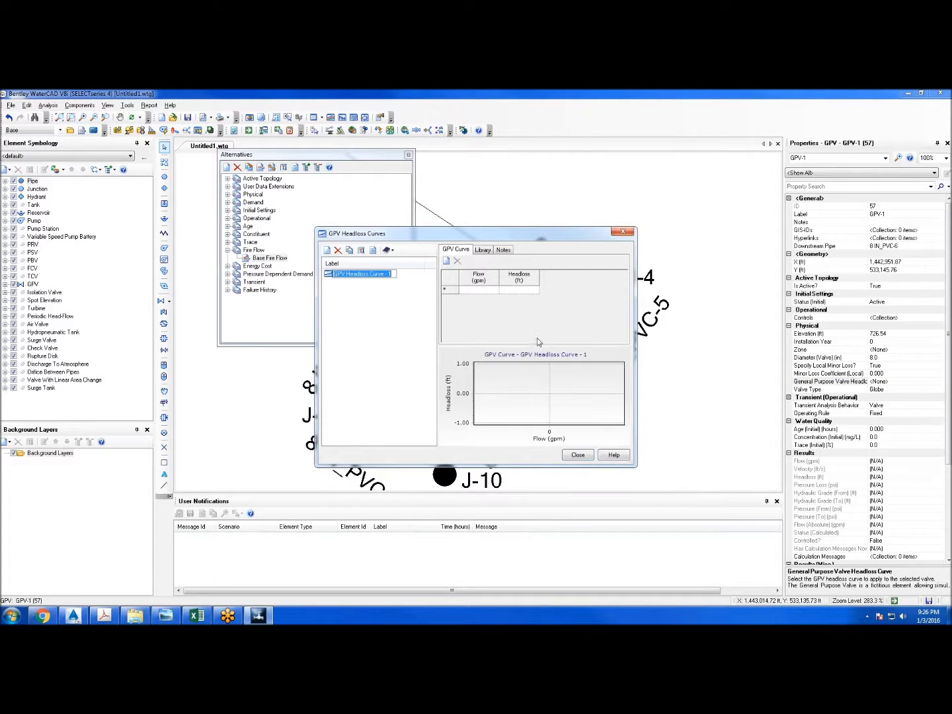
pyautogui.click(399, 297)
pyautogui.click(380, 279)
pyautogui.rightClick(380, 278)
pyautogui.click(402, 322)
pyautogui.write('Backflow')
pyautogui.press('Return')
# Enter flow points of 0 and 3,500 gpm in the Backflow headloss curve
pyautogui.click(479, 289)
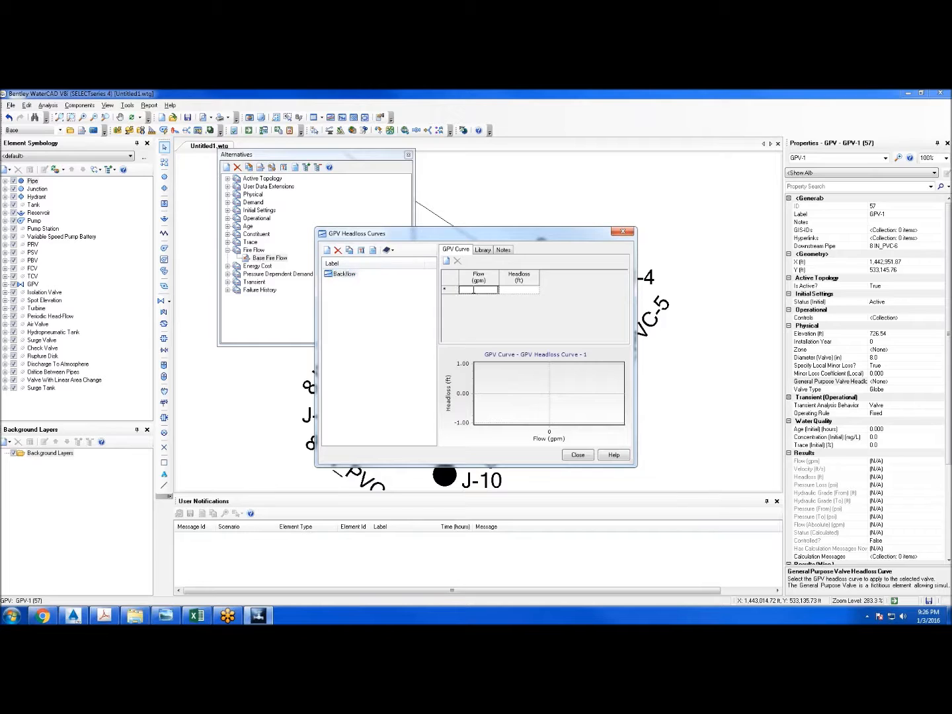
pyautogui.click(447, 262)
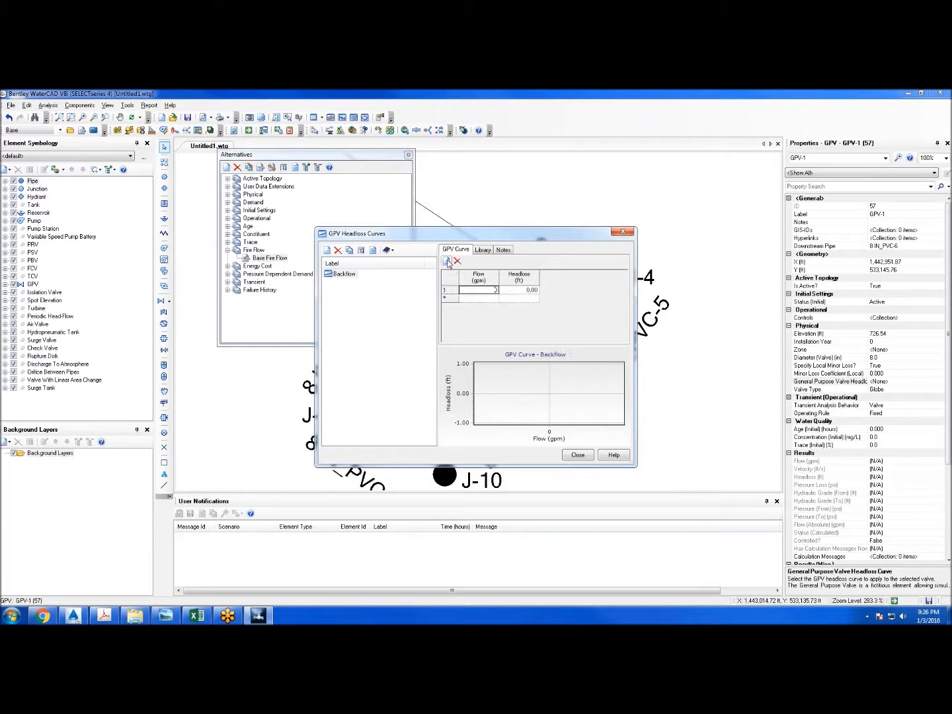
pyautogui.write('0')
pyautogui.press('Return')
pyautogui.press('Return')
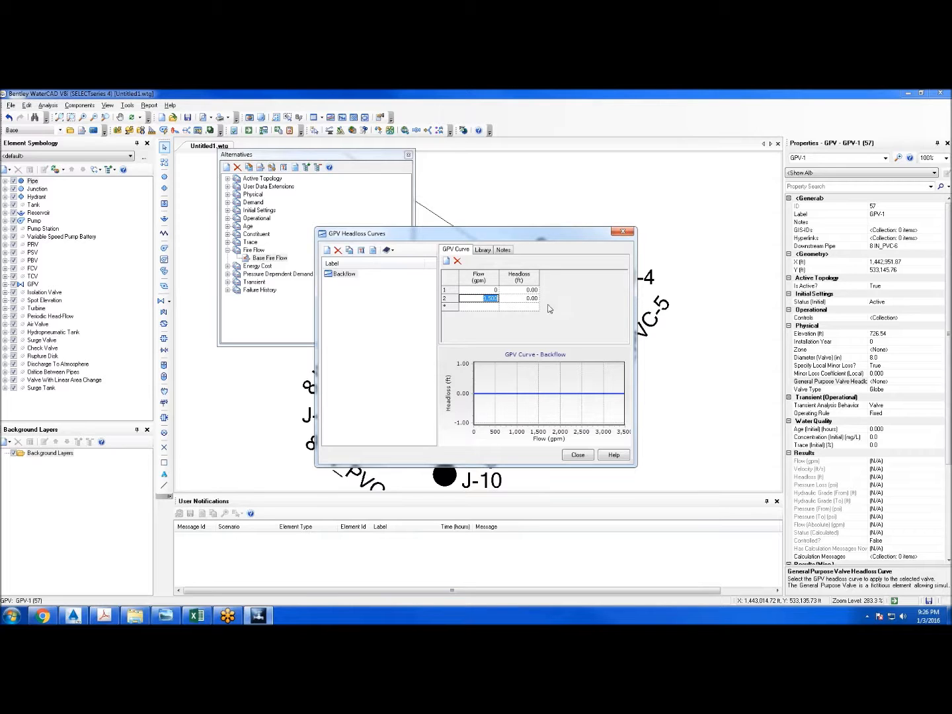
# Switch to the WaterCAD Fire Flow Test workbook in Excel and examine the pressure, flow demand and head in the Fire Backflow table
pyautogui.click(196, 617)
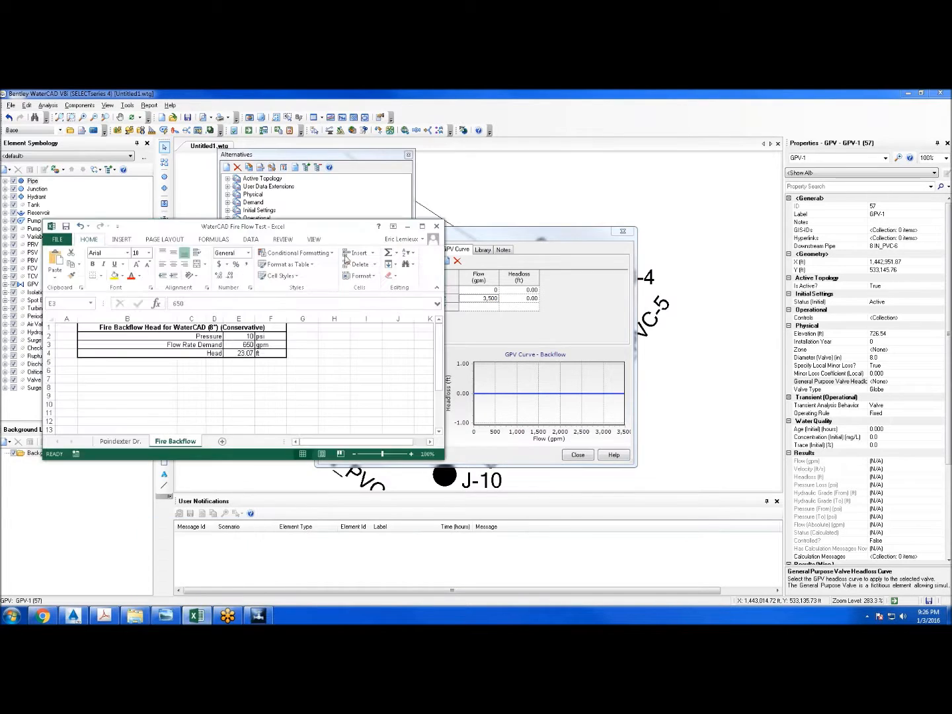
pyautogui.click(422, 226)
pyautogui.click(270, 285)
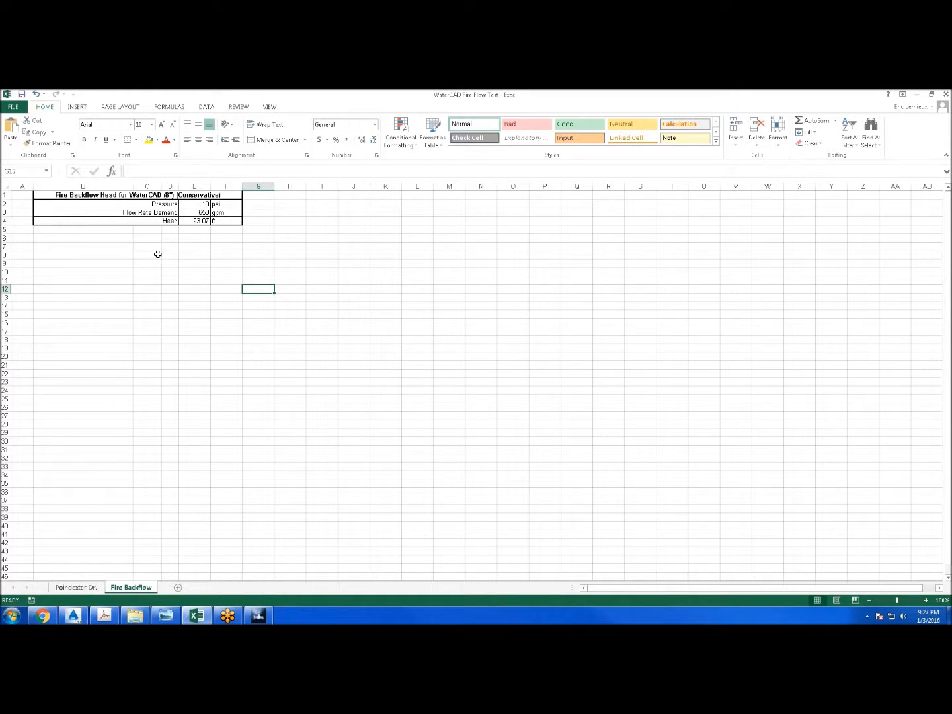
pyautogui.click(201, 205)
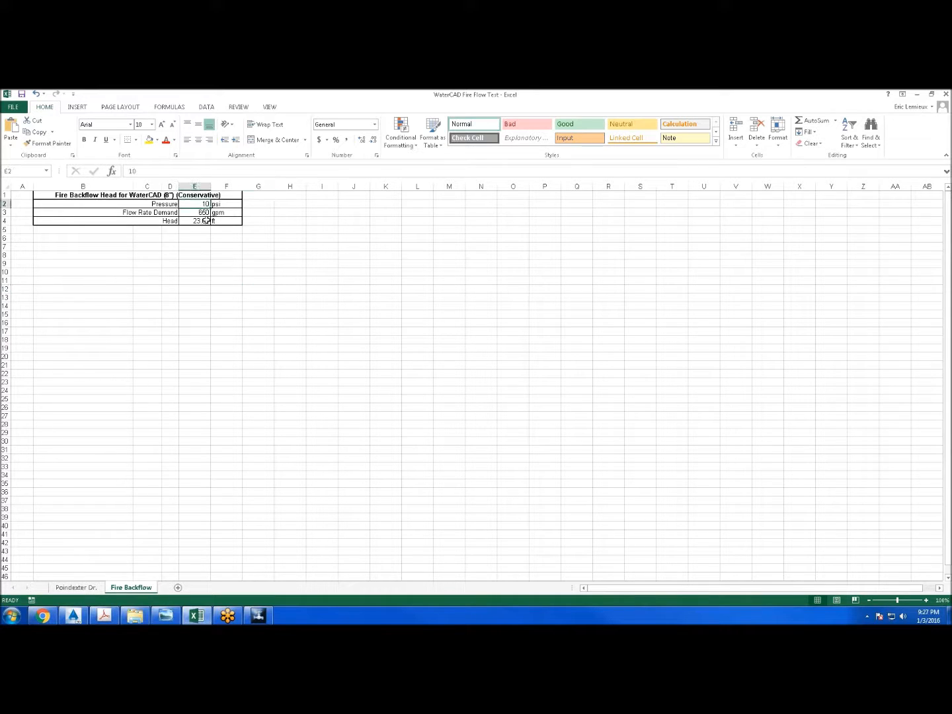
pyautogui.click(197, 211)
# Switch to the Watts 4000SS datasheet in Chrome and examine the pressure loss chart for the 8-inch backflow preventer
pyautogui.click(43, 616)
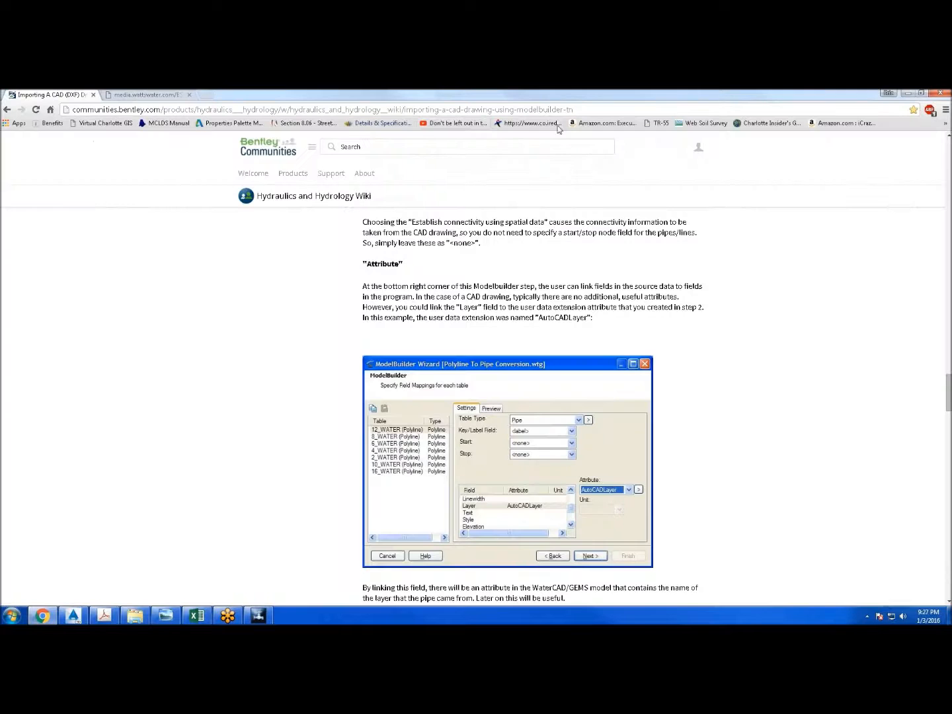
pyautogui.click(147, 94)
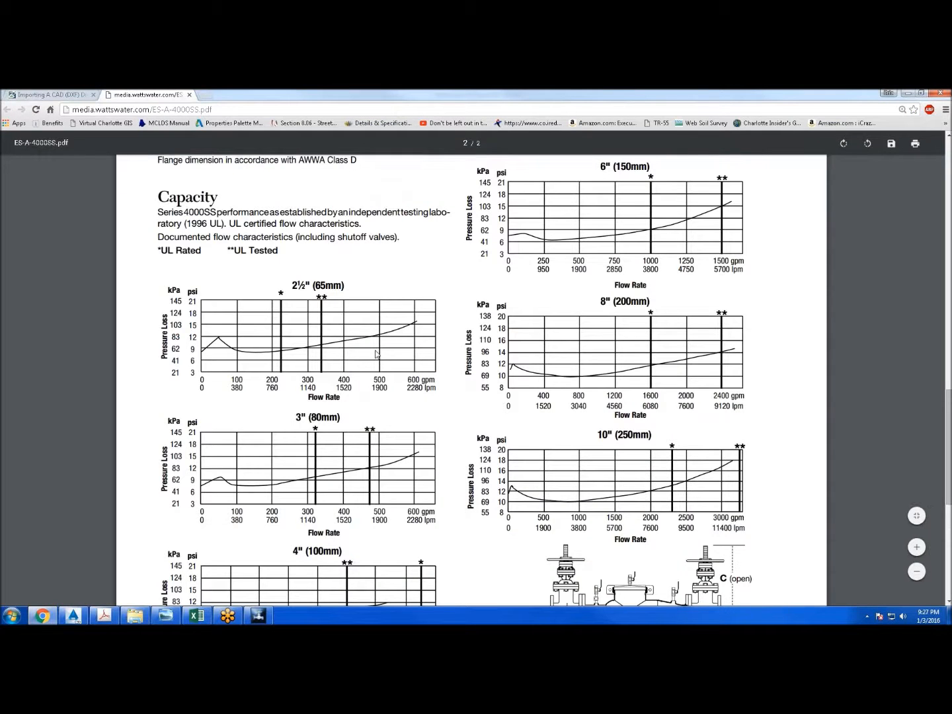
pyautogui.scroll(-1, 376, 354)
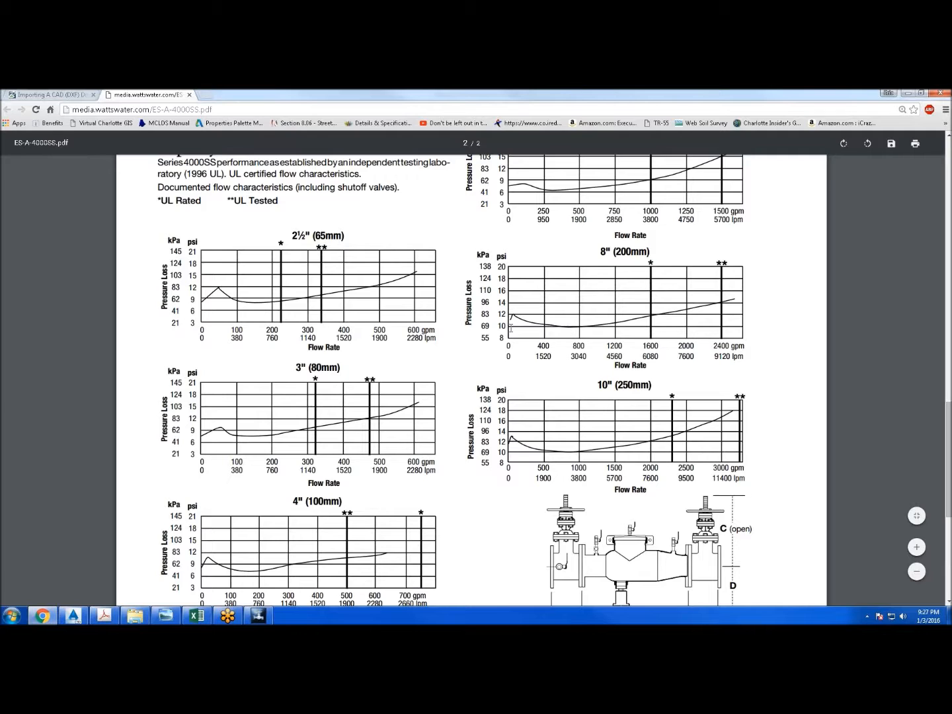
pyautogui.click(906, 93)
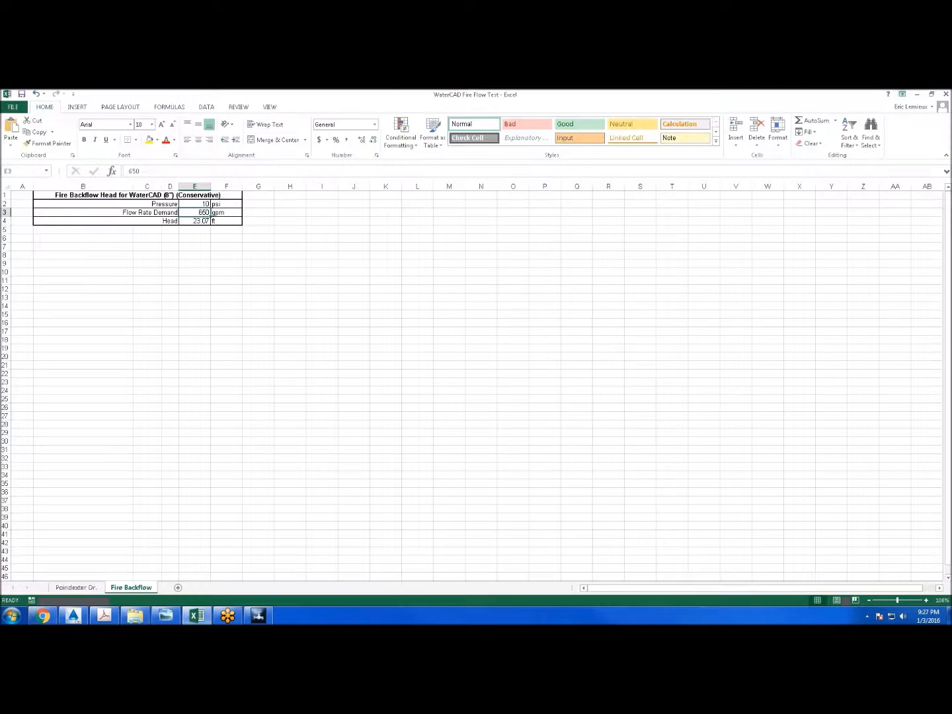
# Recheck the pressure entry of the fire backflow head calculation in the Excel workbook
pyautogui.click(196, 203)
pyautogui.write('1')
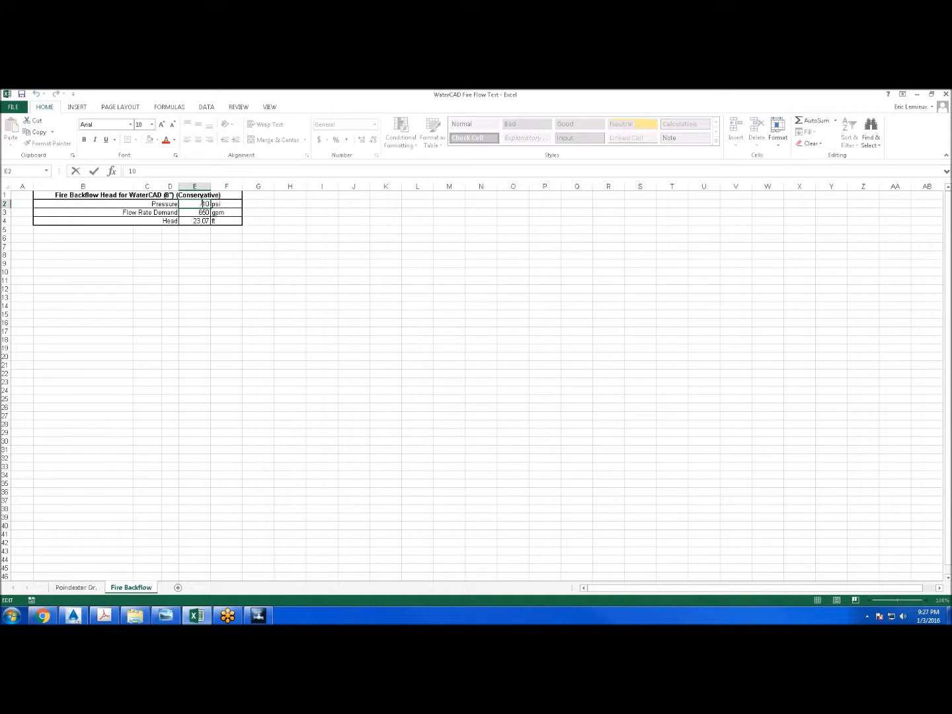
pyautogui.press('Return')
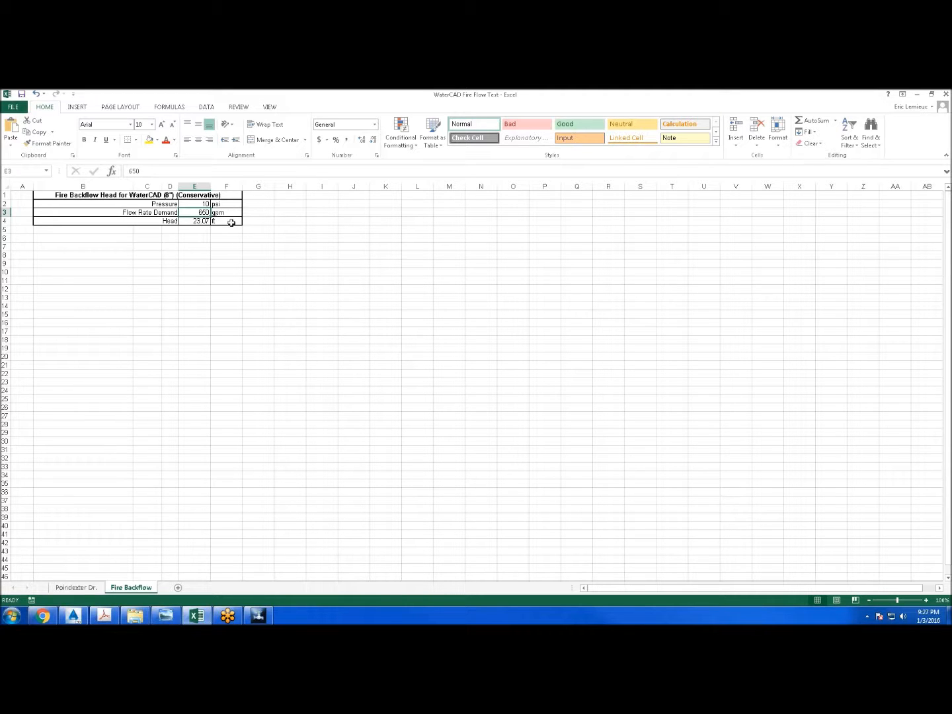
# Return to WaterCAD, set the headloss of both Backflow curve points to 23.07 ft, and close the curve editor
pyautogui.click(917, 95)
pyautogui.click(531, 283)
pyautogui.click(532, 290)
pyautogui.write('23.07')
pyautogui.press('Return')
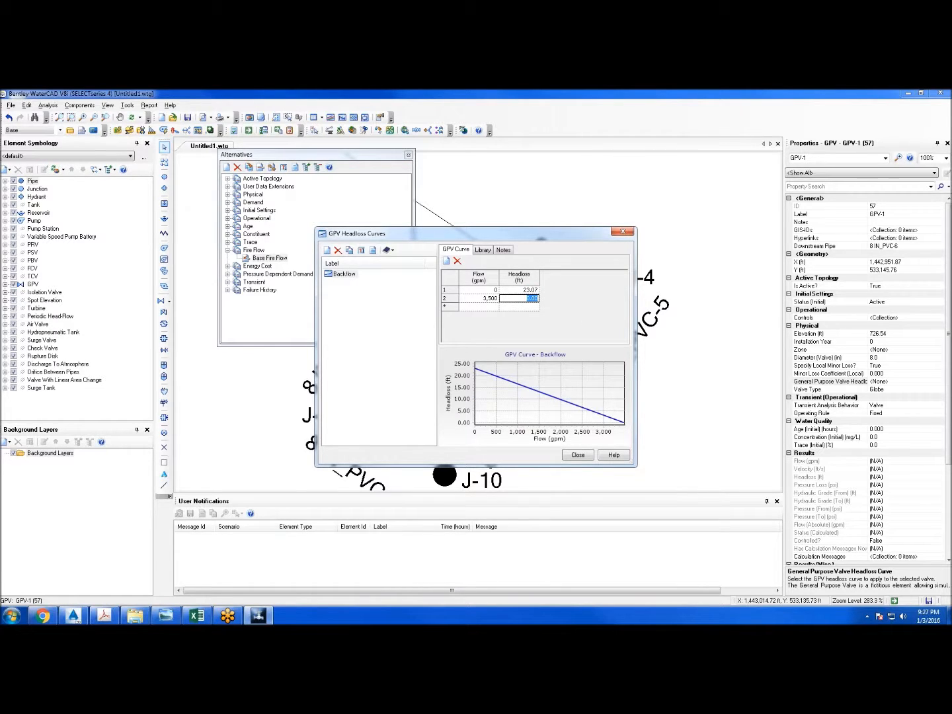
pyautogui.write('23.07')
pyautogui.press('Return')
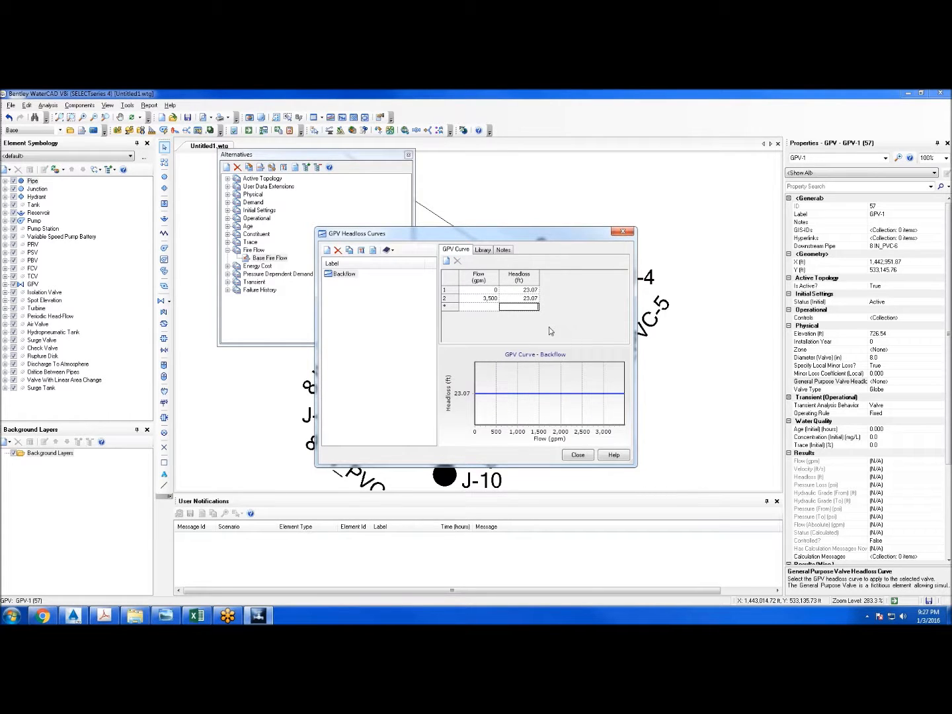
pyautogui.click(577, 455)
# Assign the Backflow headloss curve to GPV-1 and deselect the valve
pyautogui.click(939, 381)
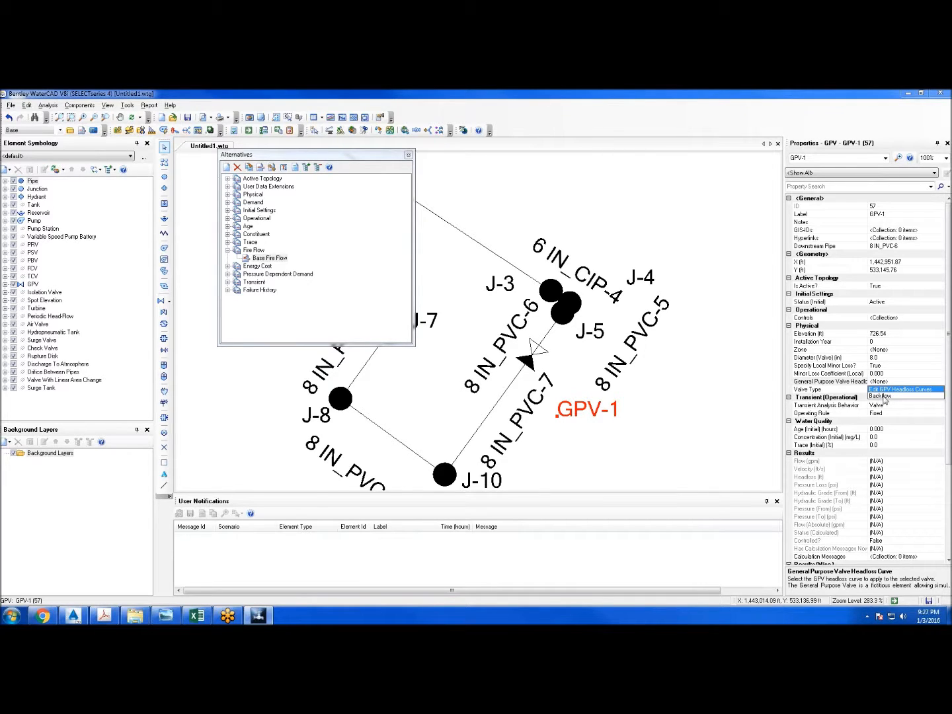
pyautogui.click(886, 397)
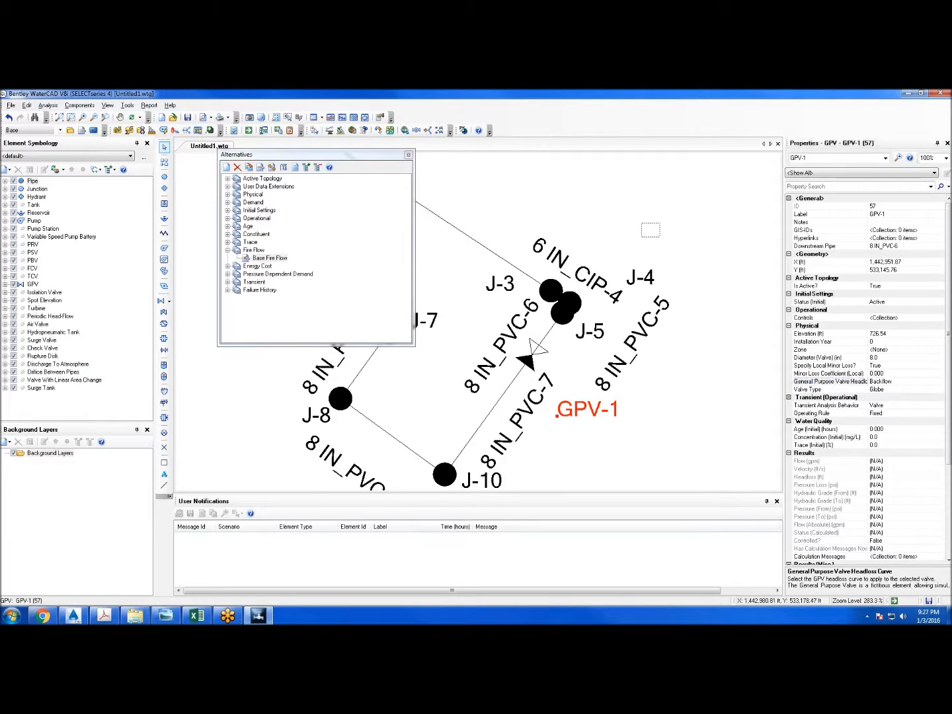
pyautogui.click(648, 228)
pyautogui.scroll(-2, 634, 276)
pyautogui.scroll(-1, 634, 277)
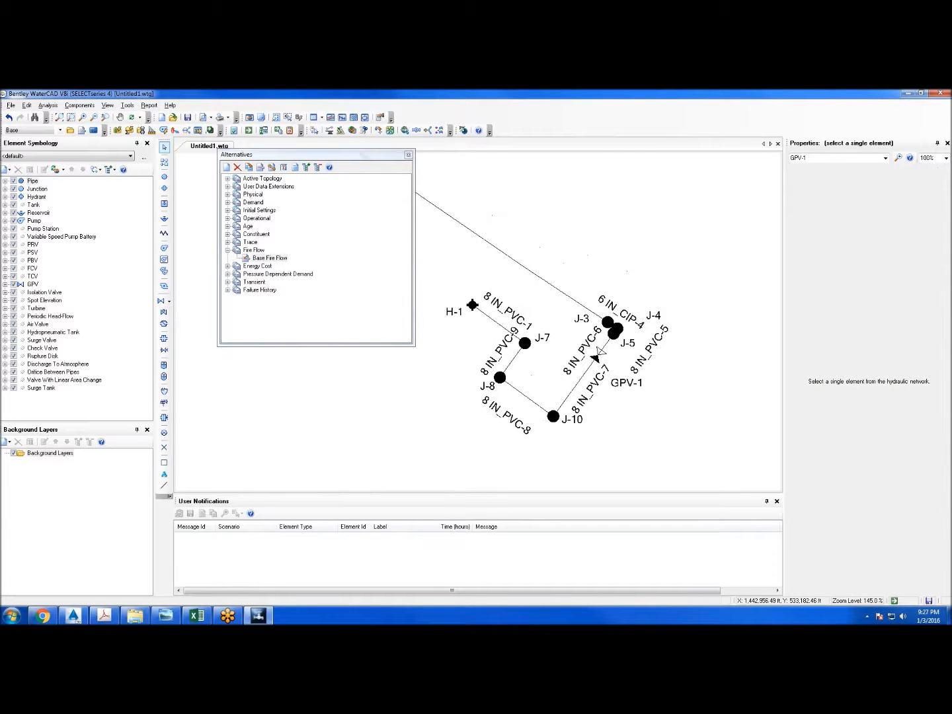
# Start saving the project under a new name and browse to the DWGs folder in Tutorials on the admin drive
pyautogui.click(11, 106)
pyautogui.click(41, 177)
pyautogui.moveTo(205, 108); pyautogui.dragTo(358, 133)
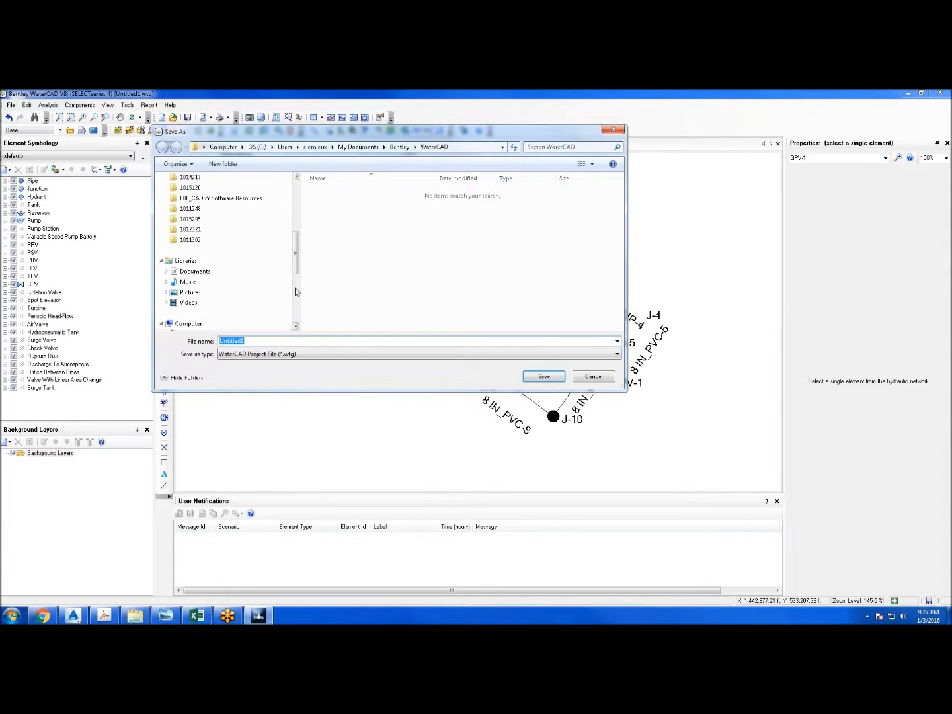
pyautogui.scroll(-4, 296, 293)
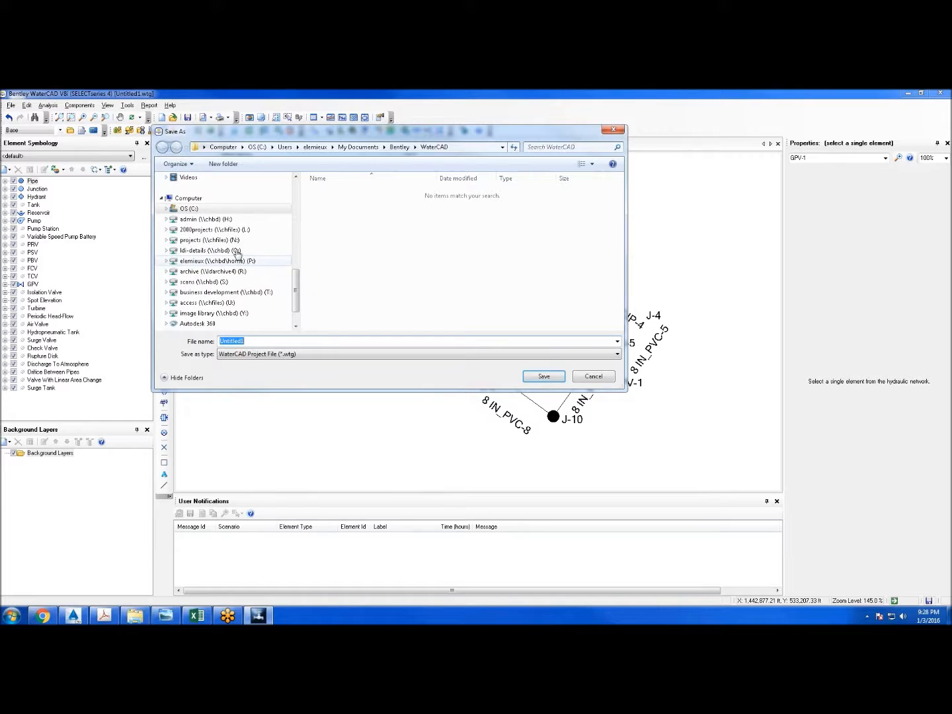
pyautogui.click(218, 219)
pyautogui.doubleClick(350, 213)
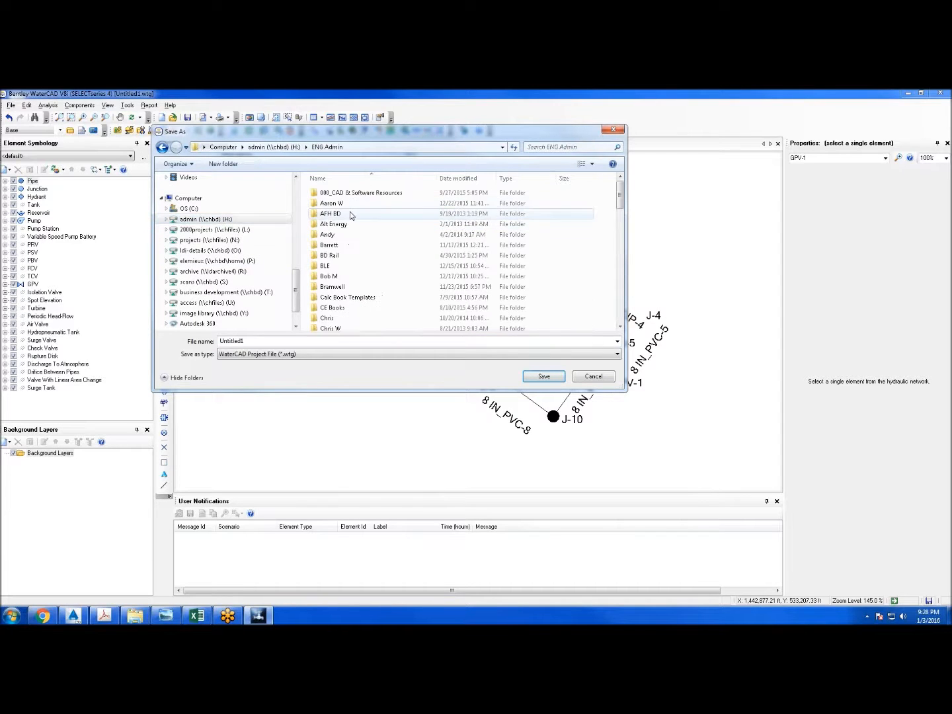
pyautogui.doubleClick(358, 193)
pyautogui.doubleClick(355, 214)
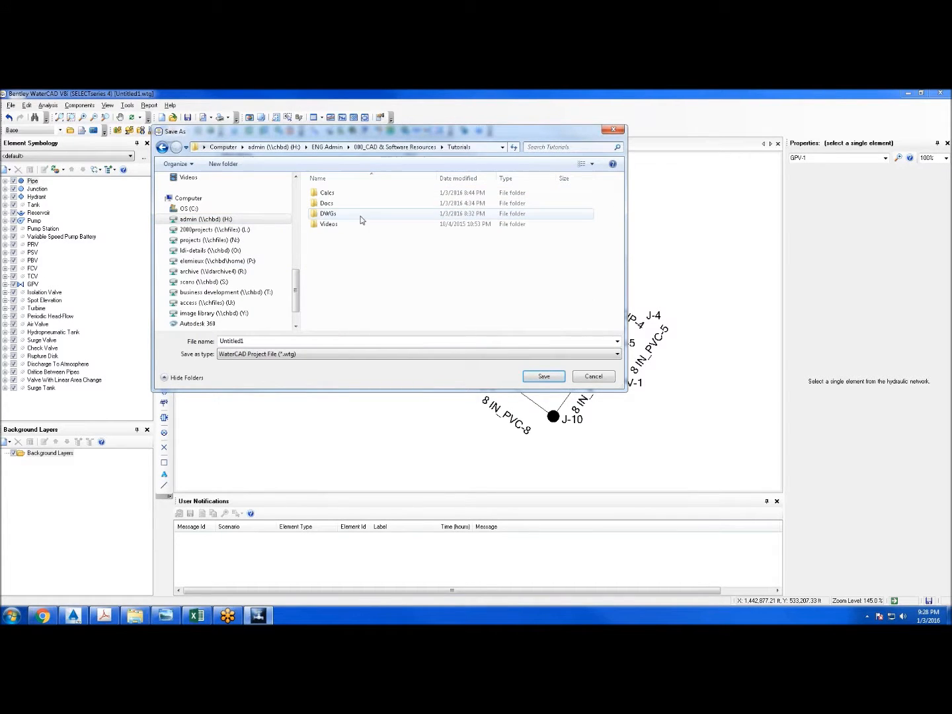
pyautogui.click(344, 205)
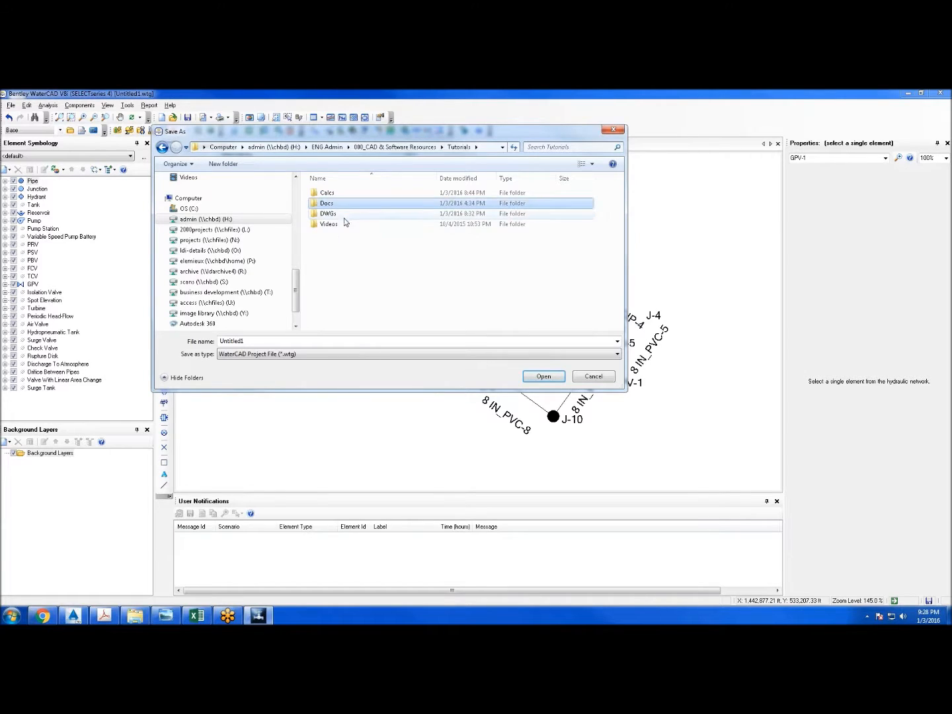
pyautogui.doubleClick(340, 215)
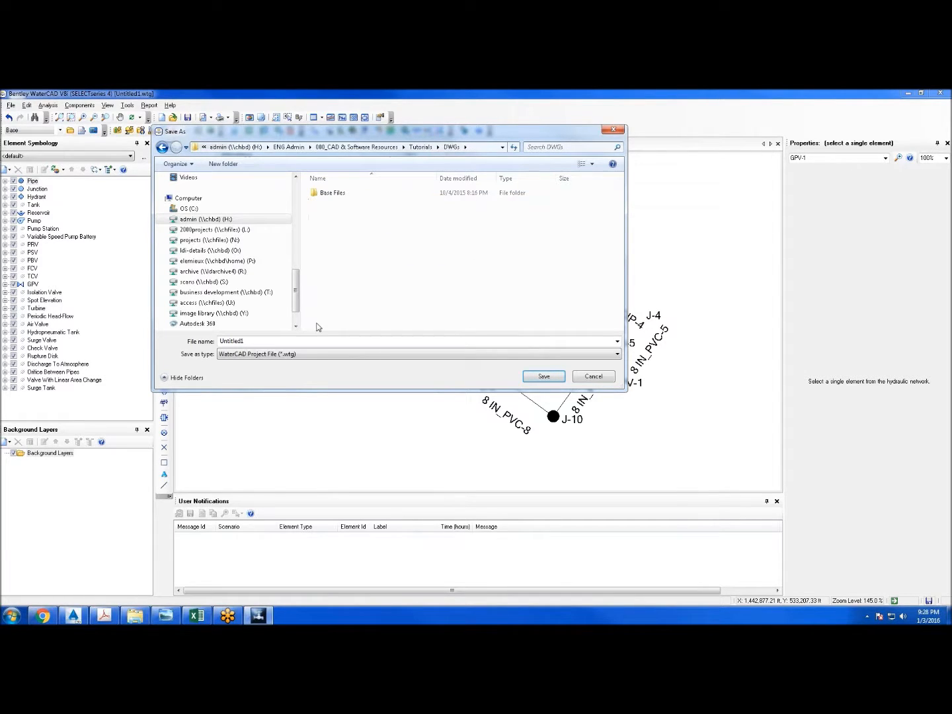
# Name the project file WaterCAD Fire Flow Test and save it as a WaterCAD project
pyautogui.doubleClick(277, 341)
pyautogui.write('F')
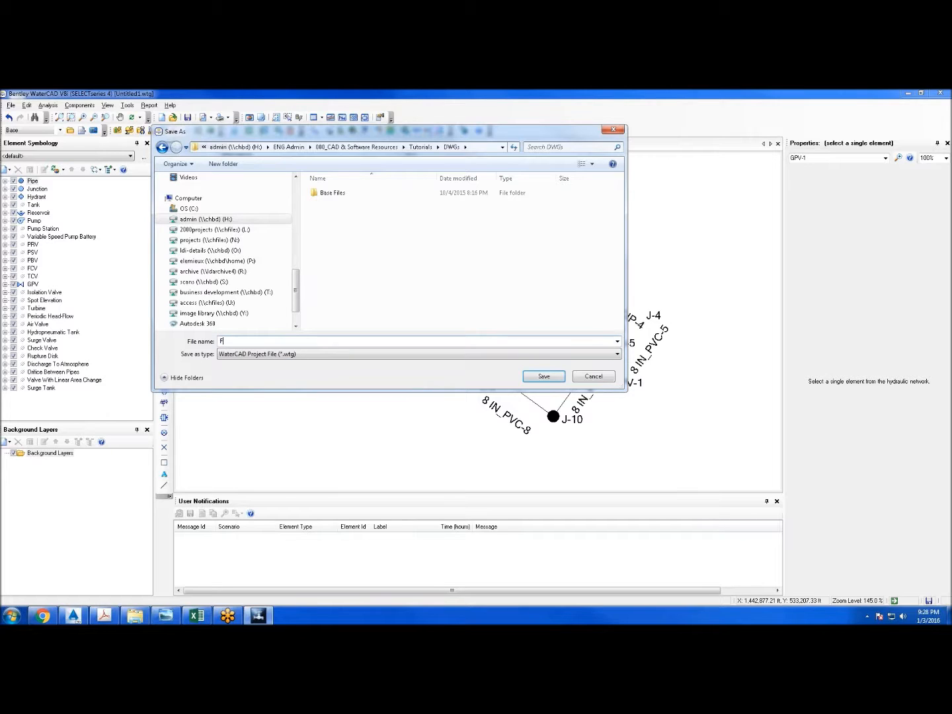
pyautogui.press('BackSpace')
pyautogui.write('WaterCAD Fire Flow Test')
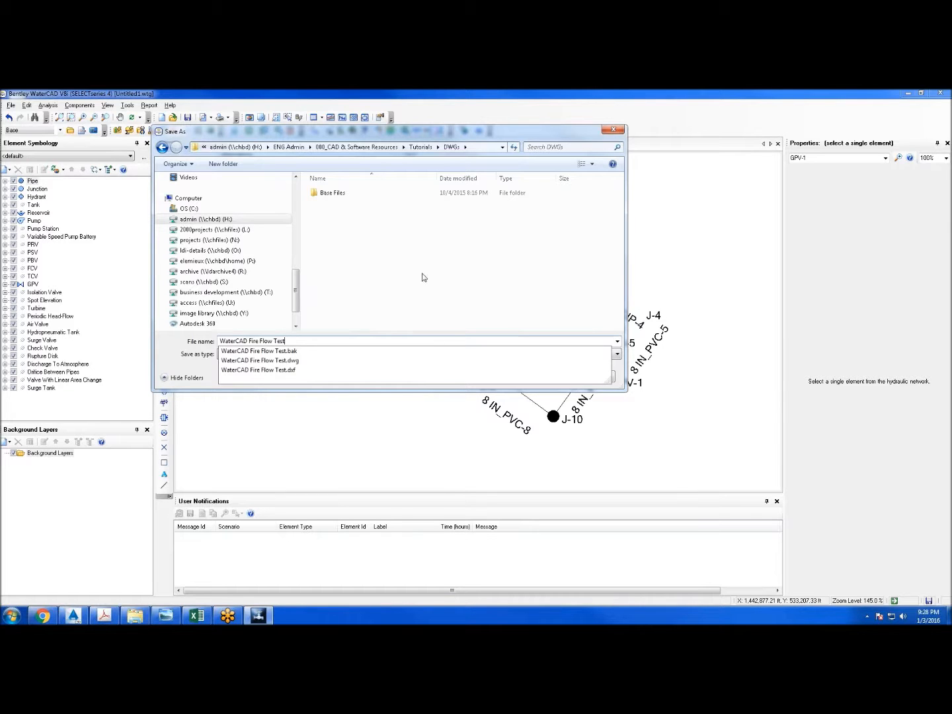
pyautogui.click(424, 277)
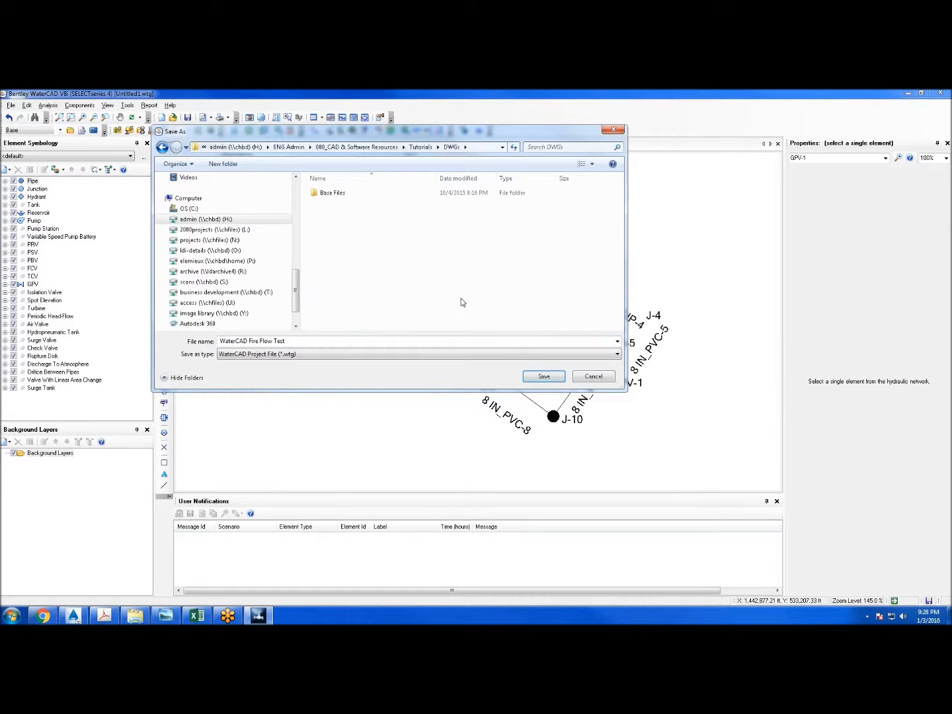
pyautogui.click(527, 374)
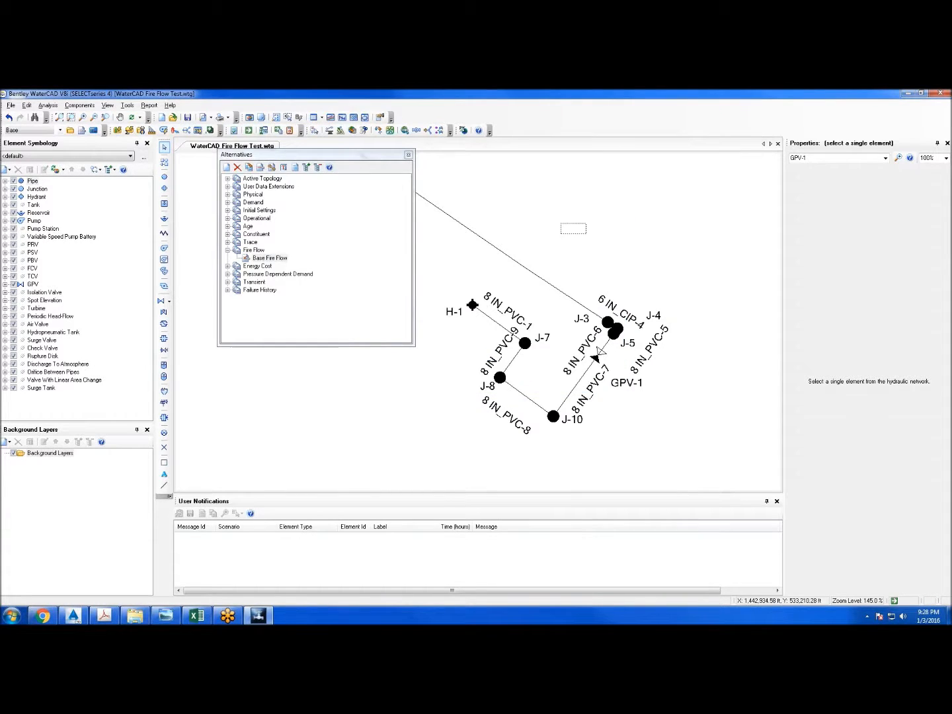
# Select pump PMP-1 between reservoir R-1 and junction J-1 to show its properties
pyautogui.scroll(-3, 580, 238)
pyautogui.moveTo(535, 230); pyautogui.dragTo(656, 370)
pyautogui.moveTo(456, 224); pyautogui.dragTo(667, 298)
pyautogui.scroll(5, 613, 271)
pyautogui.scroll(2, 552, 315)
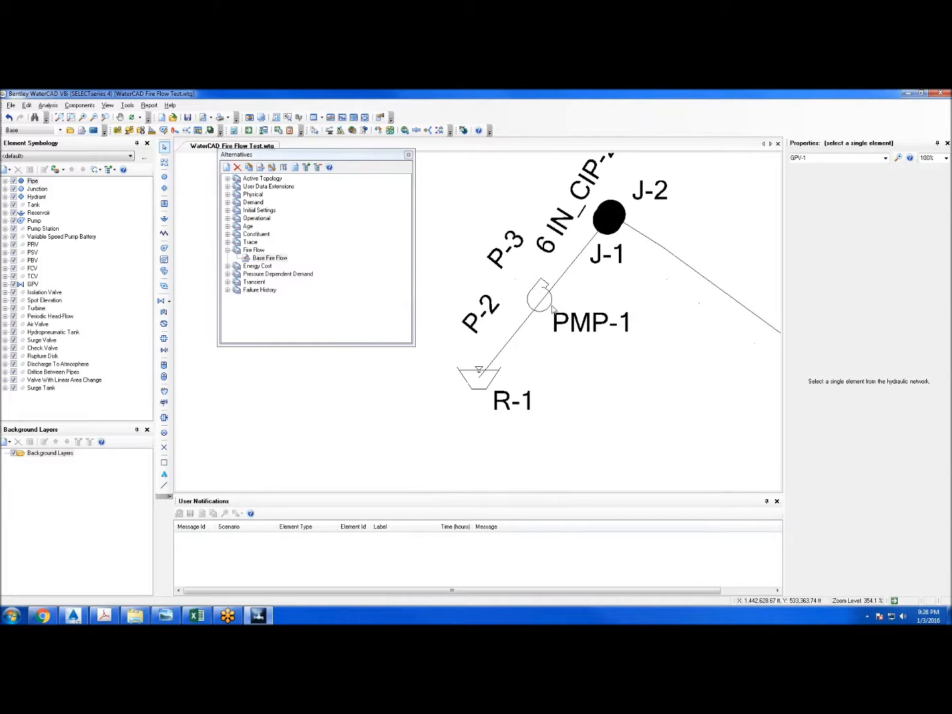
pyautogui.click(553, 308)
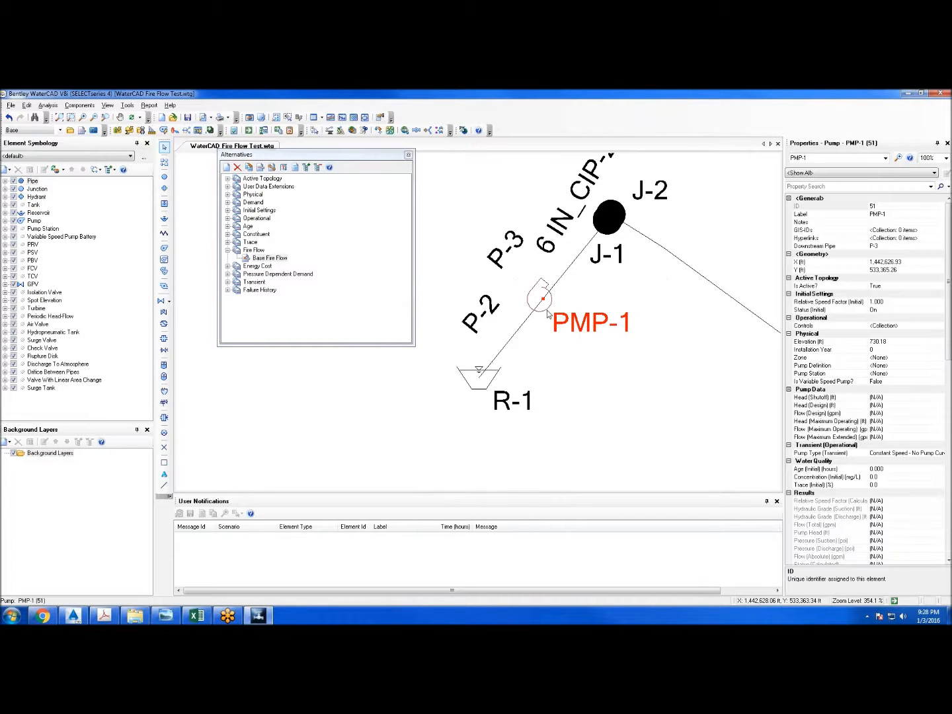
# Switch to the Poindexter Dr. sheet in Excel and compare it with the hydrant results in the Flow Test Results PDF in Acrobat
pyautogui.click(197, 616)
pyautogui.click(81, 587)
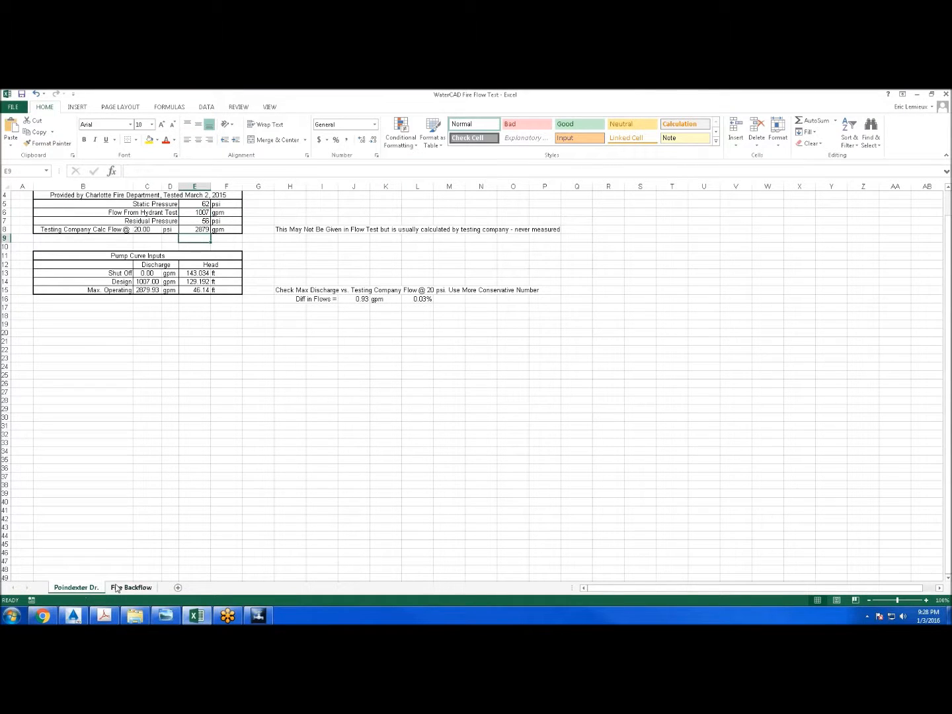
pyautogui.click(104, 618)
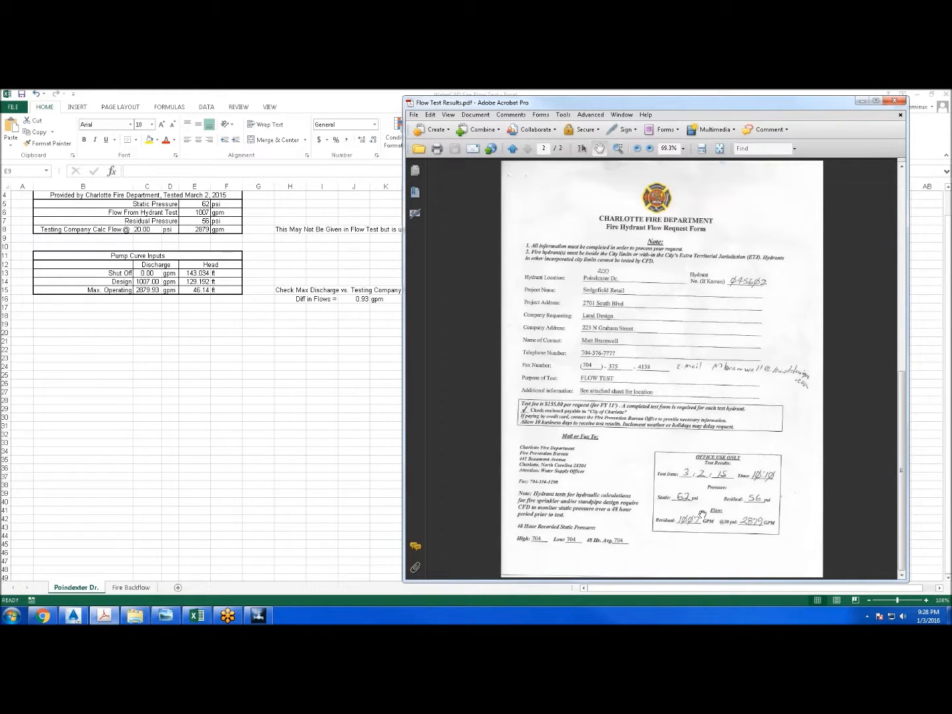
# Set the sheet's static pressure, hydrant test flow, residual pressure and testing company flow to 0
pyautogui.click(202, 205)
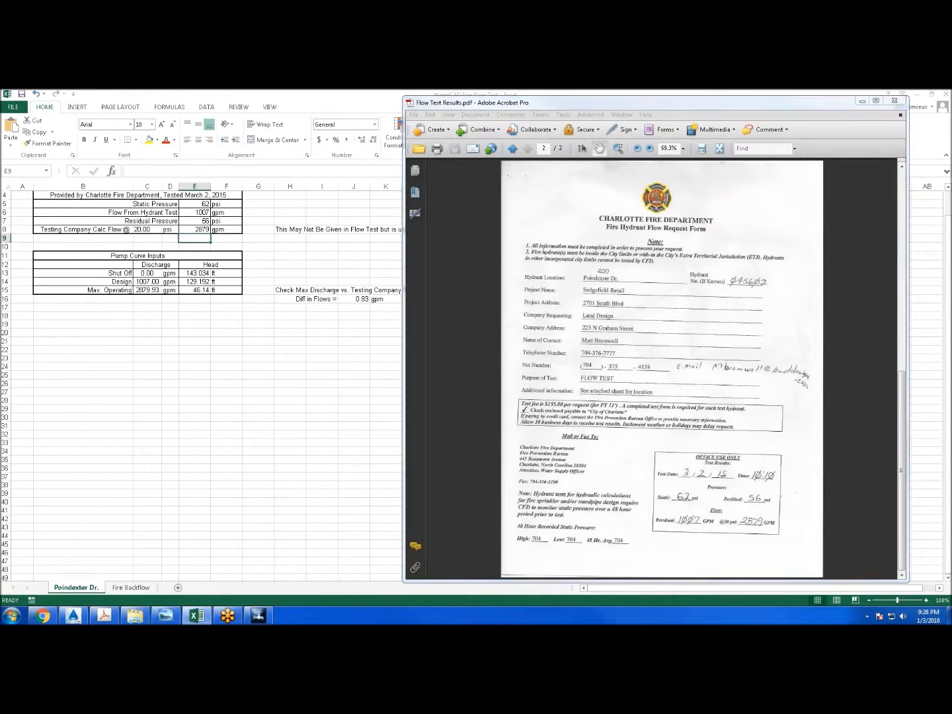
pyautogui.write('0')
pyautogui.press('Return')
pyautogui.write('0')
pyautogui.press('Return')
pyautogui.write('0')
pyautogui.press('Return')
pyautogui.write('0')
pyautogui.press('Return')
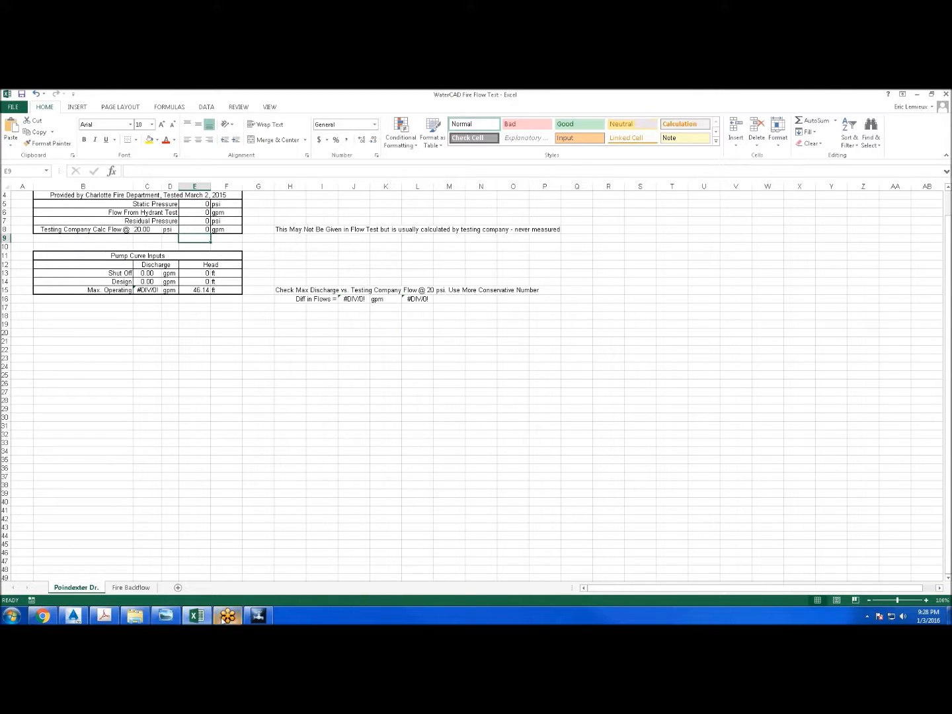
# Read the static pressure, residual pressure and flows in the Flow Test Results PDF and return to the Excel sheet
pyautogui.click(104, 616)
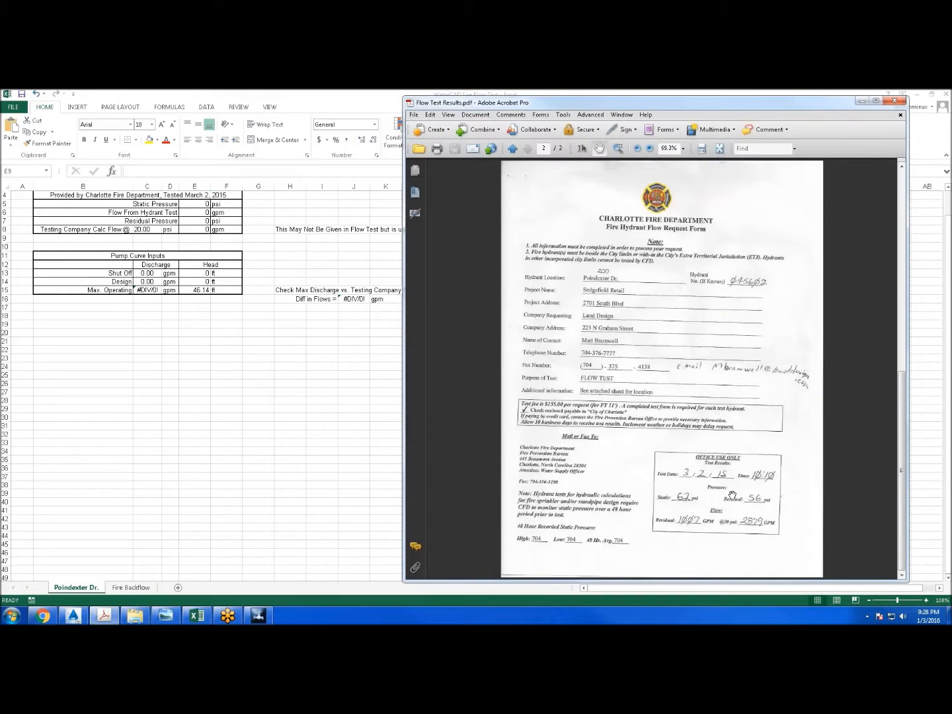
pyautogui.click(104, 616)
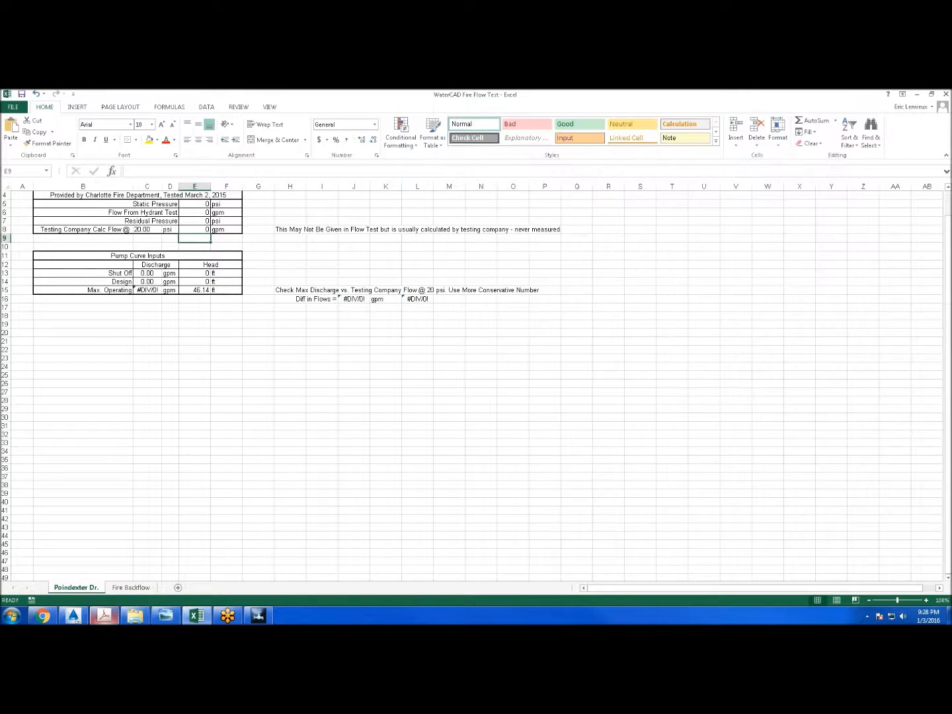
pyautogui.click(104, 616)
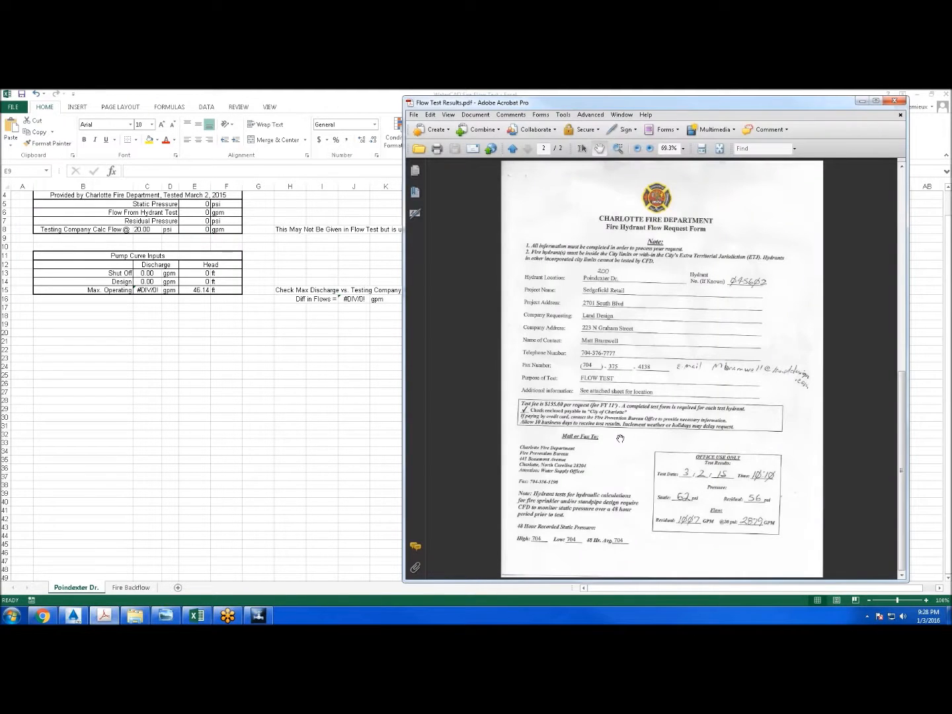
pyautogui.click(104, 616)
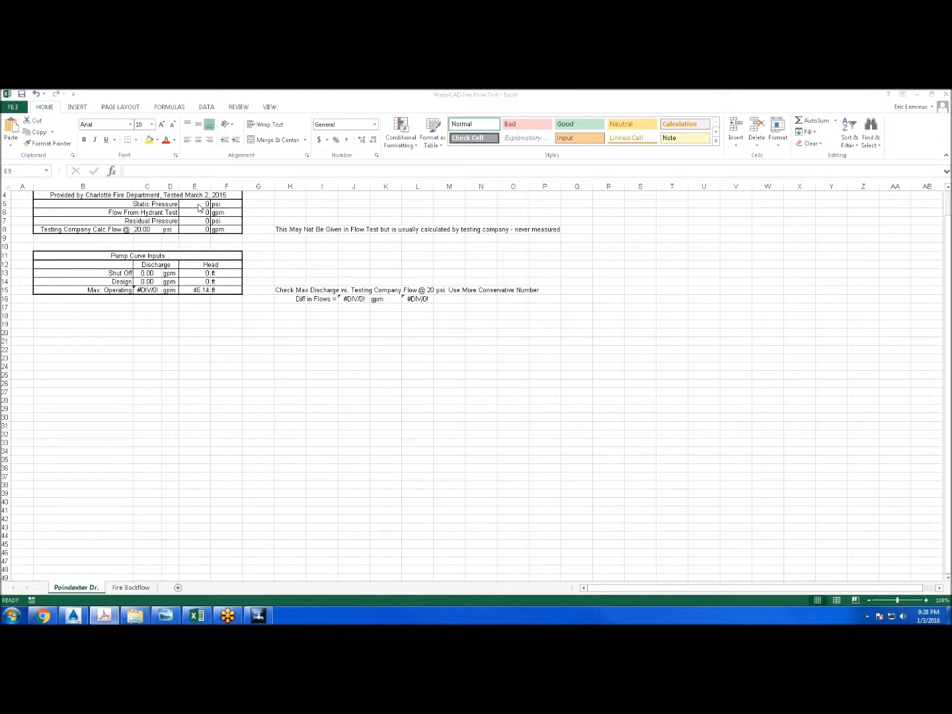
# Enter a static pressure of 62 psi and a residual pressure of 56 psi in the flow test table
pyautogui.doubleClick(200, 208)
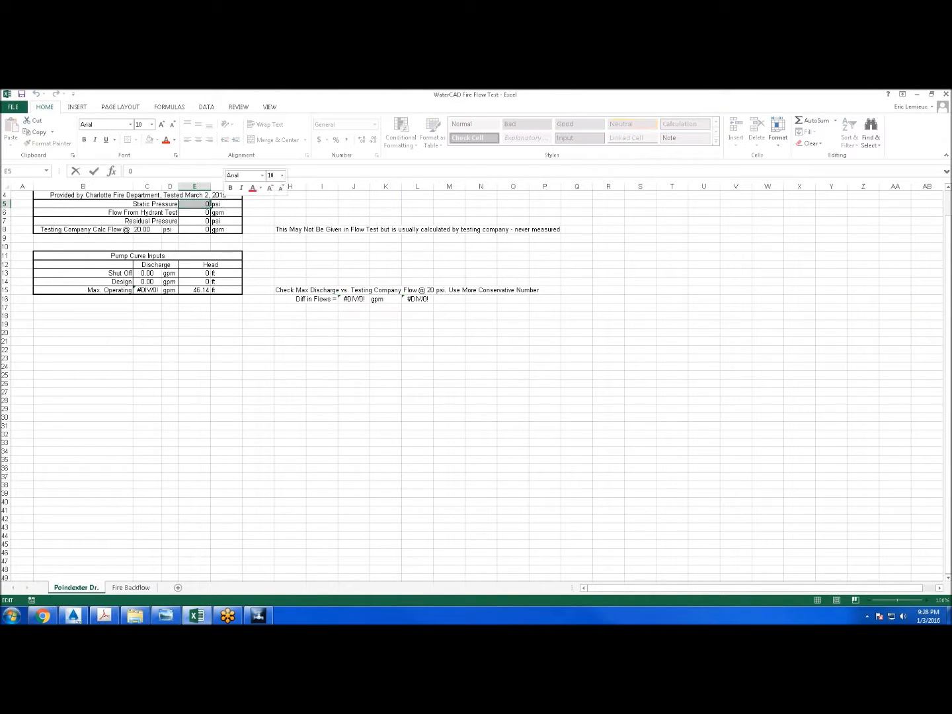
pyautogui.press('BackSpace')
pyautogui.write('62')
pyautogui.press('Return')
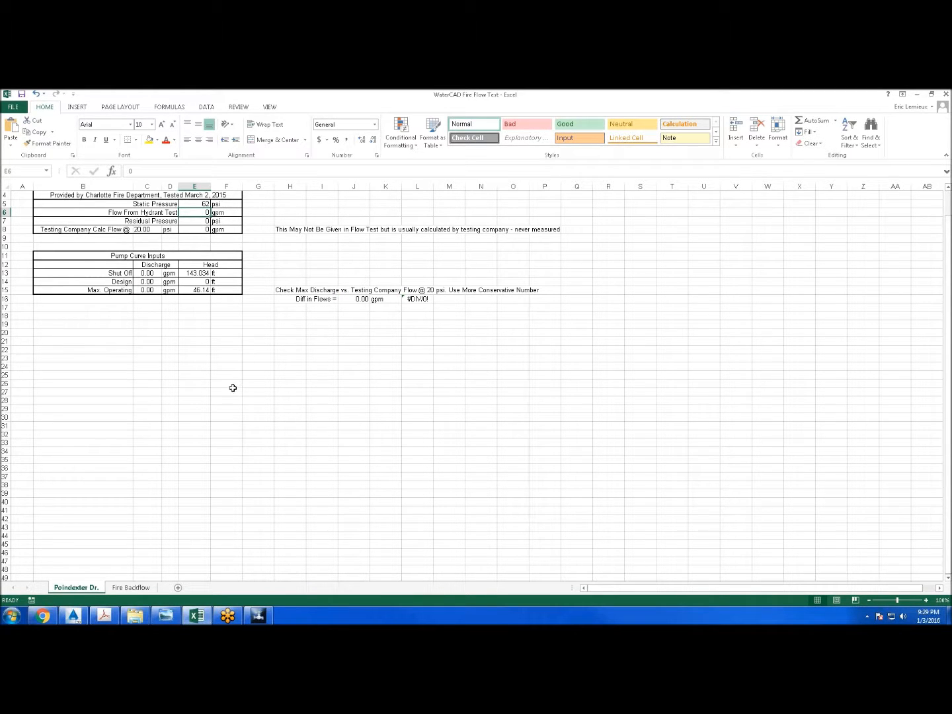
pyautogui.click(204, 220)
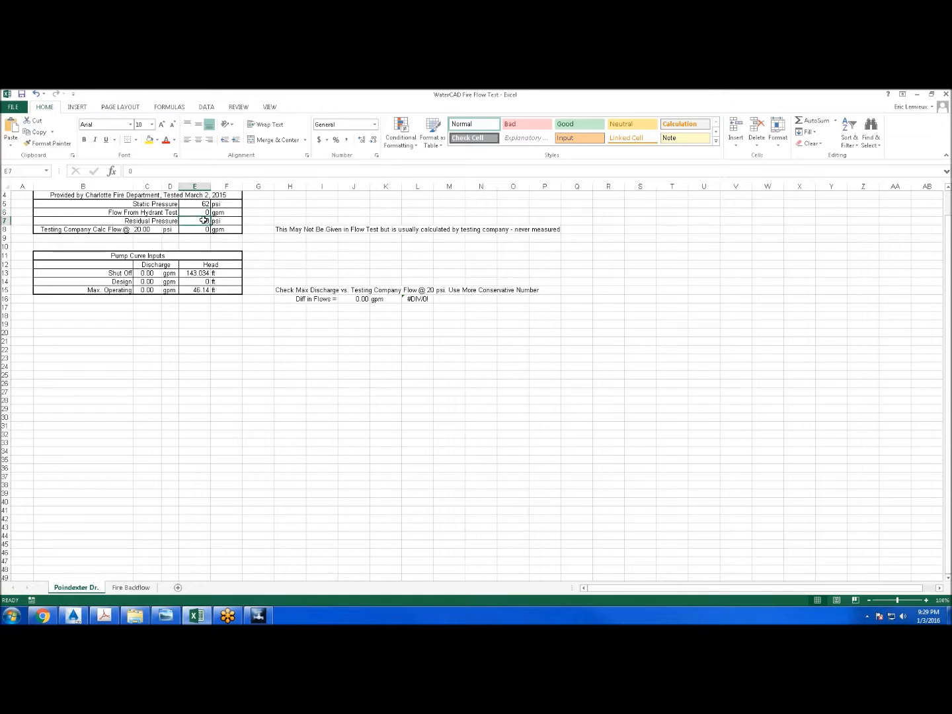
pyautogui.write('56')
pyautogui.press('Return')
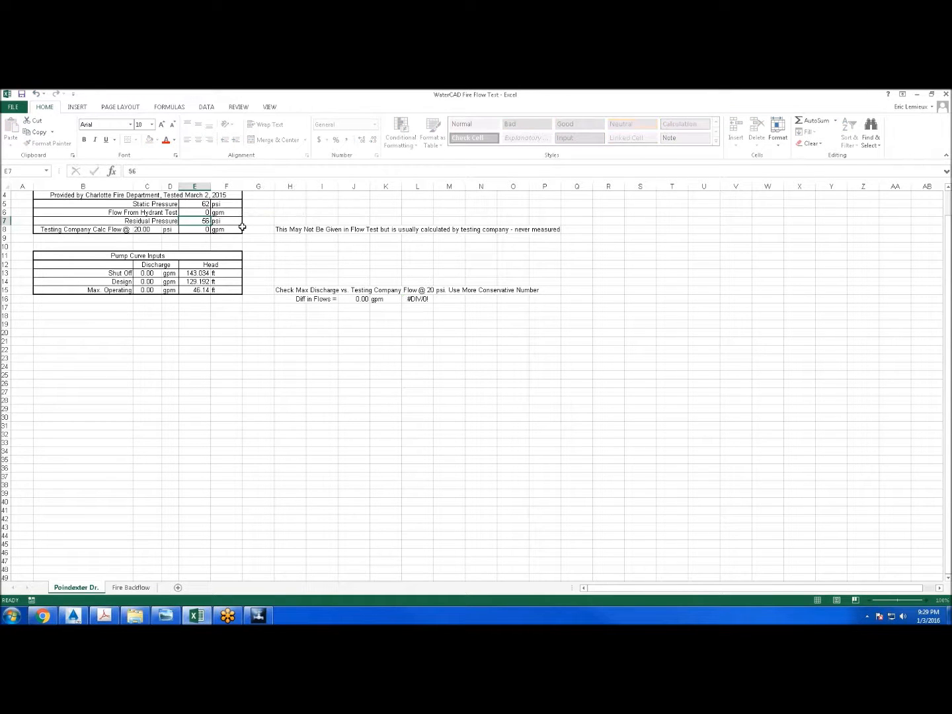
# Enter 1007 gpm as the flow from the hydrant test and 2879 gpm as the testing company's calculated flow at 20 psi
pyautogui.doubleClick(200, 212)
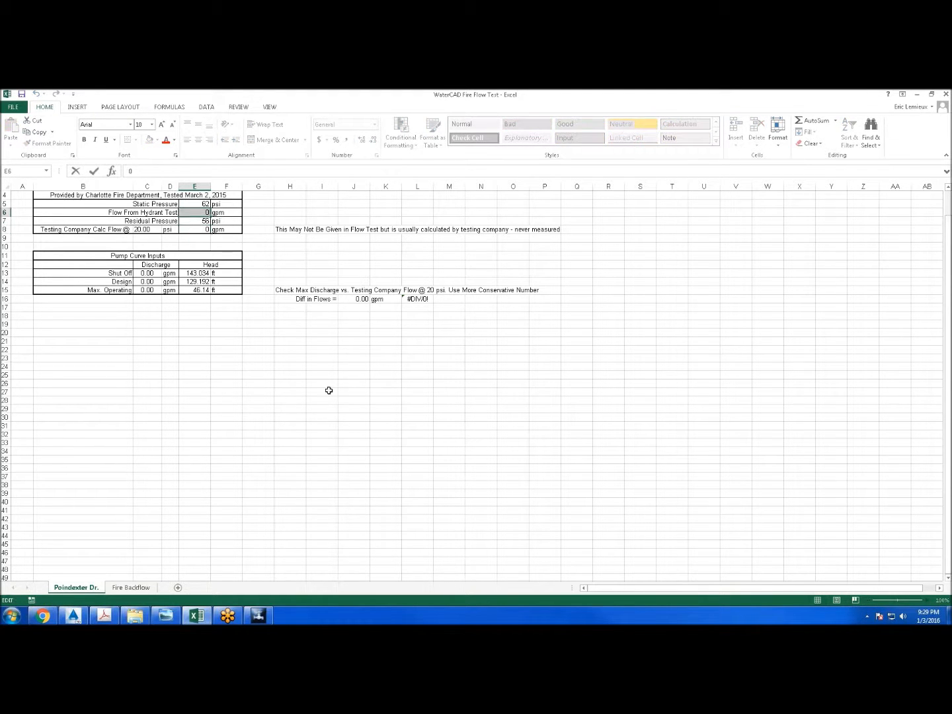
pyautogui.write('1007')
pyautogui.press('Return')
pyautogui.click(203, 229)
pyautogui.write('2')
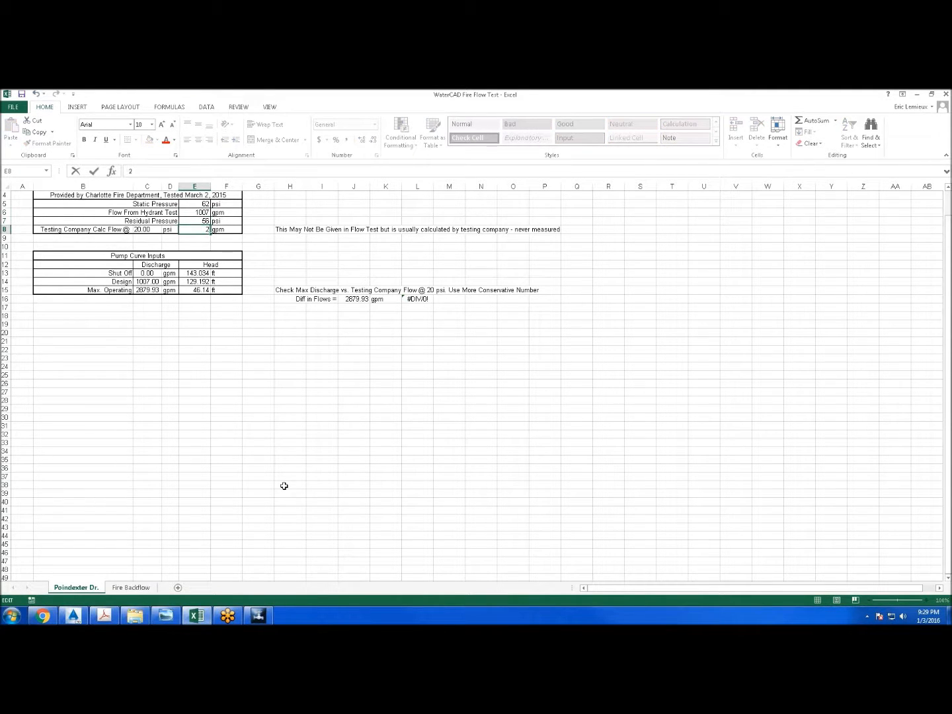
pyautogui.write('879')
pyautogui.press('Return')
pyautogui.click(182, 384)
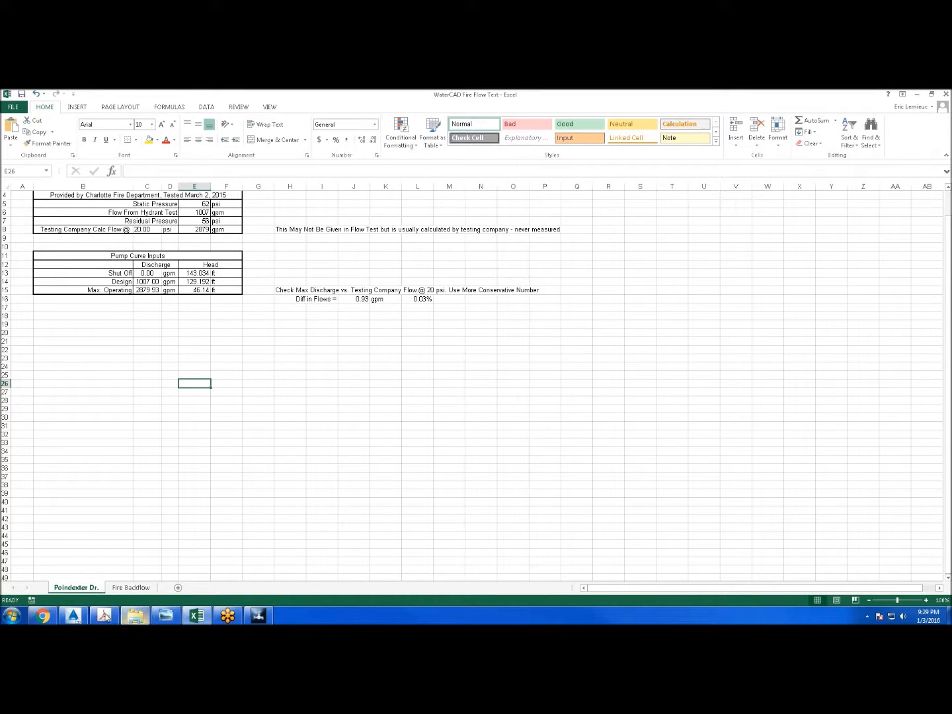
# Return to WaterCAD and create a new pump definition named Poindexter FH from PMP-1's pump definition property
pyautogui.click(259, 617)
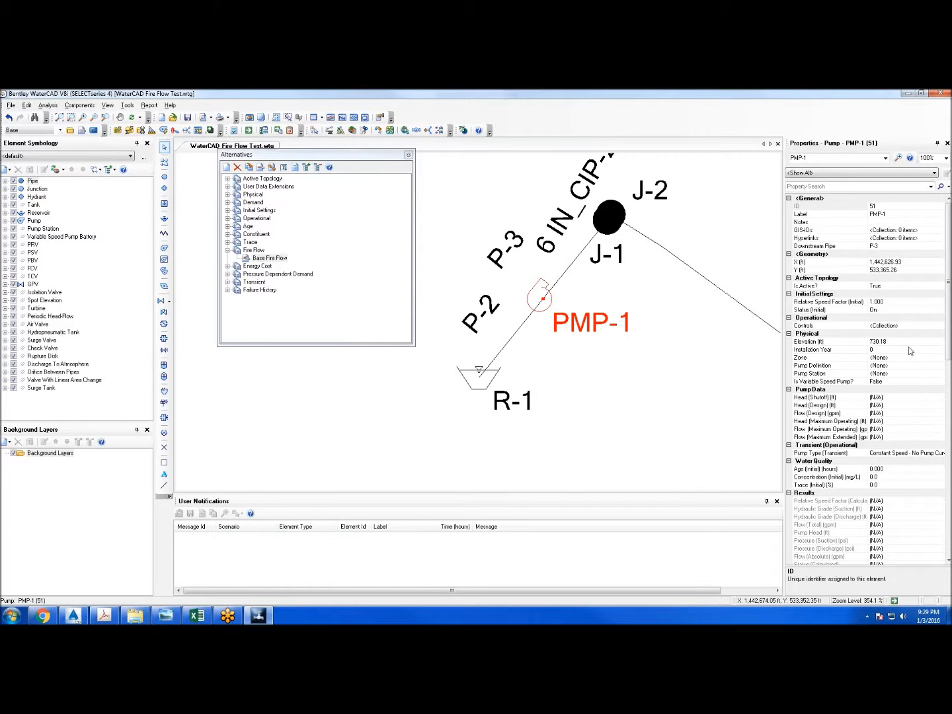
pyautogui.click(900, 367)
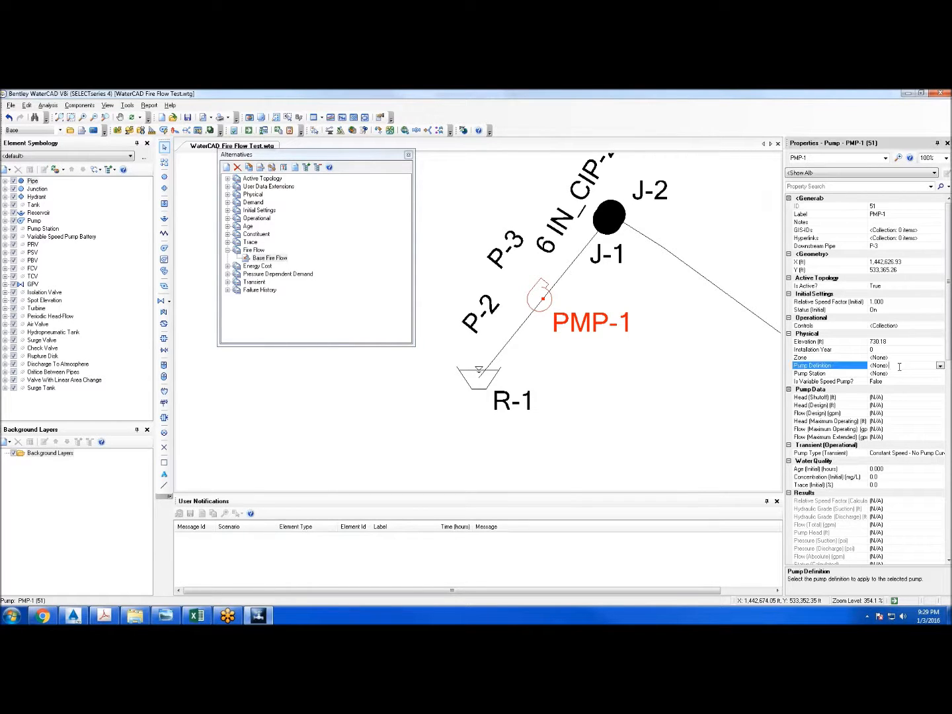
pyautogui.click(941, 367)
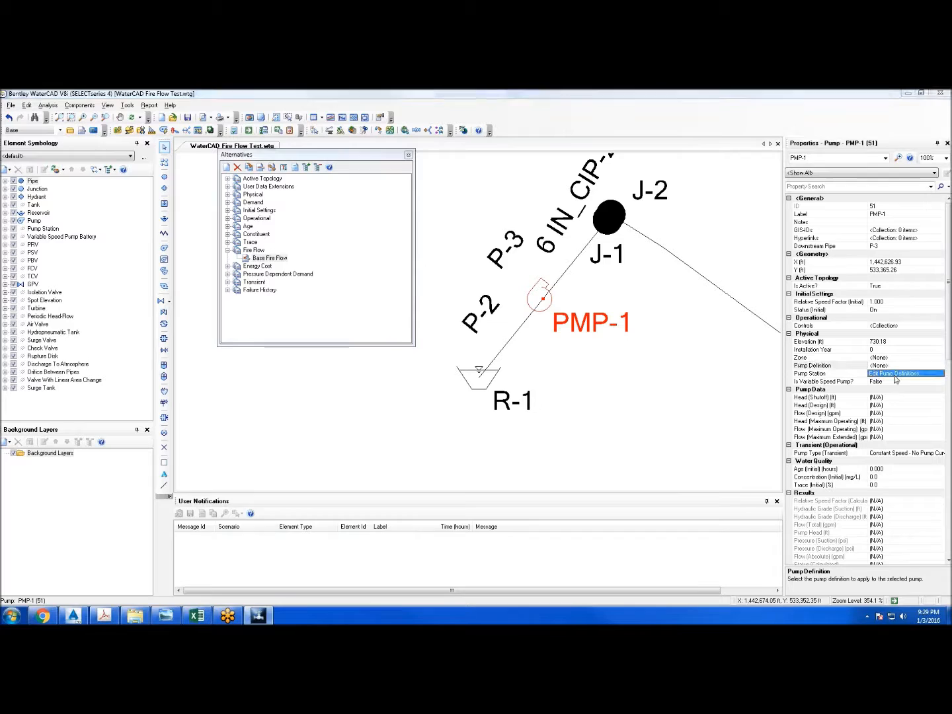
pyautogui.click(891, 375)
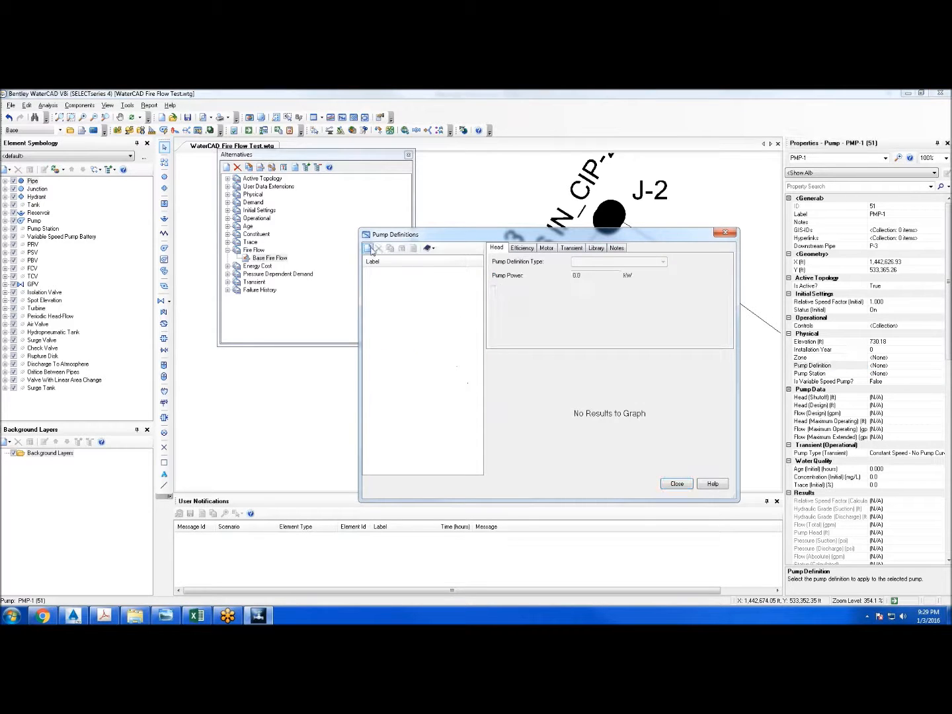
pyautogui.click(368, 249)
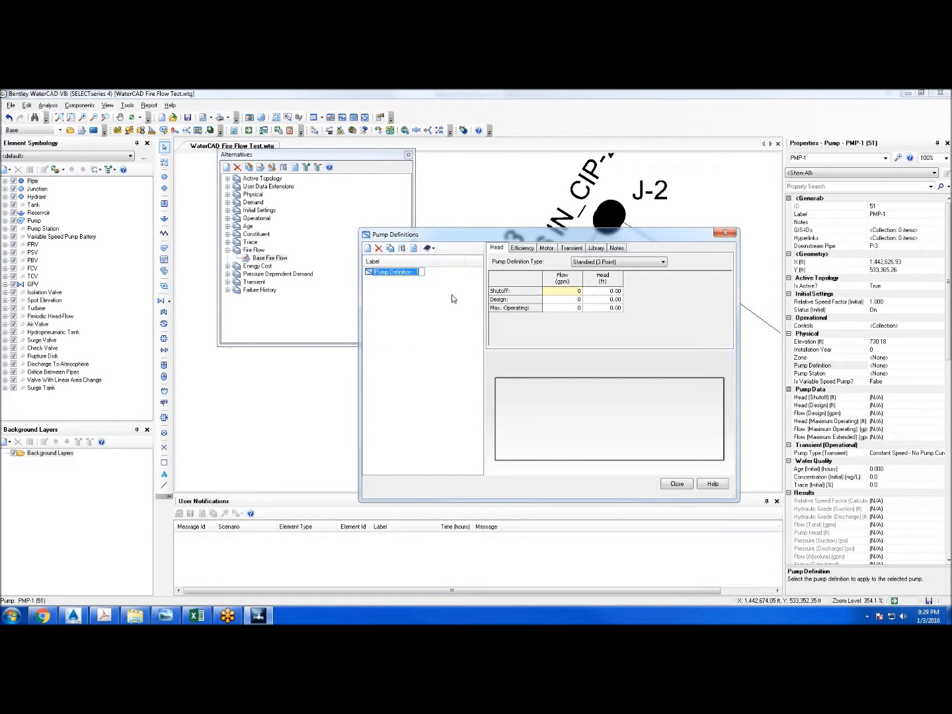
pyautogui.write('Poindexter FH')
pyautogui.press('Return')
# Bring up the Excel workbook as a smaller window beside the pump definition's flow and head table, showing the Pump Curve Inputs
pyautogui.click(196, 616)
pyautogui.doubleClick(398, 93)
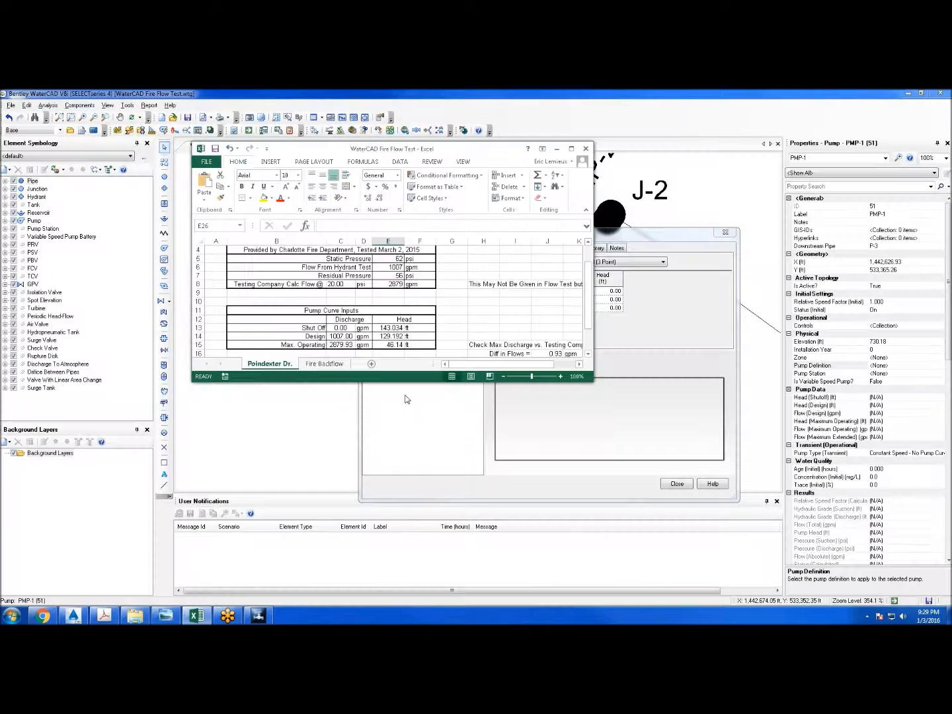
pyautogui.scroll(-1, 414, 328)
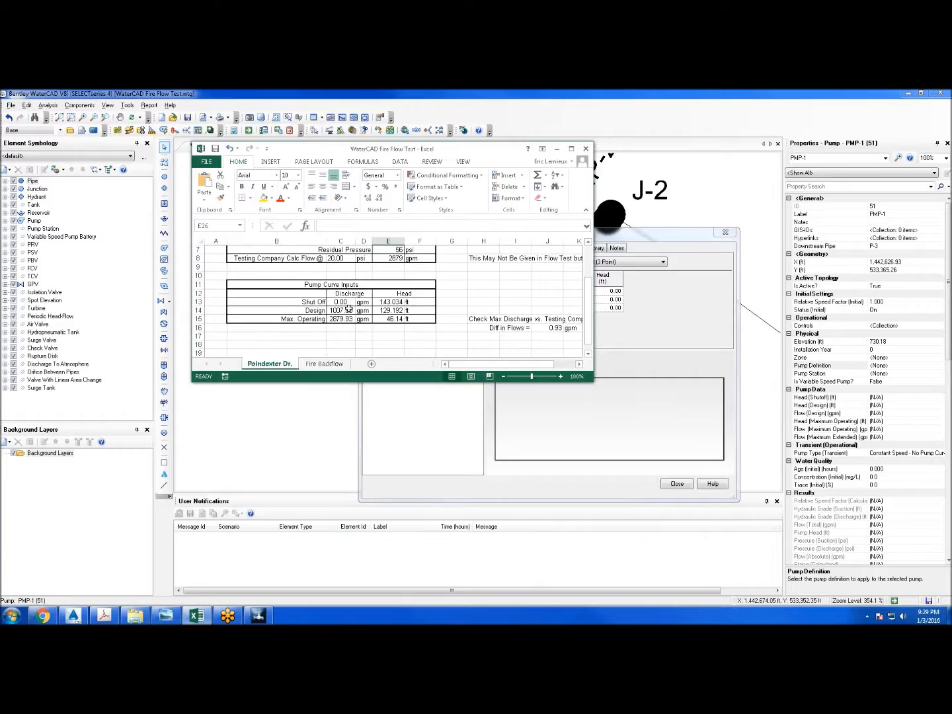
pyautogui.moveTo(396, 152); pyautogui.dragTo(205, 183)
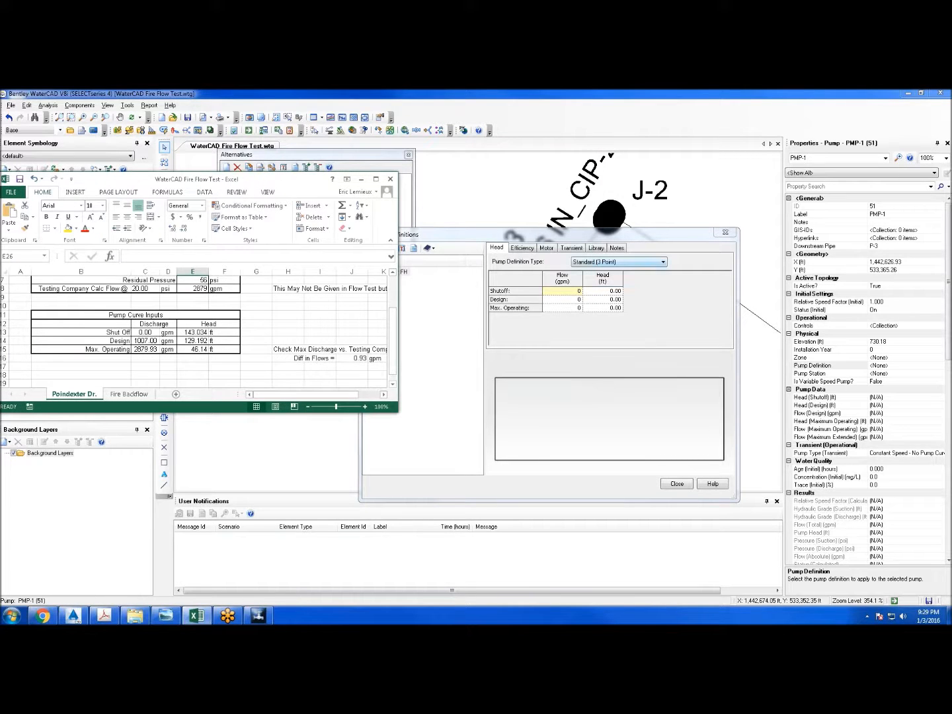
# Enter a design flow of 1007 gpm and a maximum operating flow of 2879.93 gpm in the Poindexter FH pump definition
pyautogui.moveTo(221, 182); pyautogui.dragTo(951, 254)
pyautogui.click(572, 295)
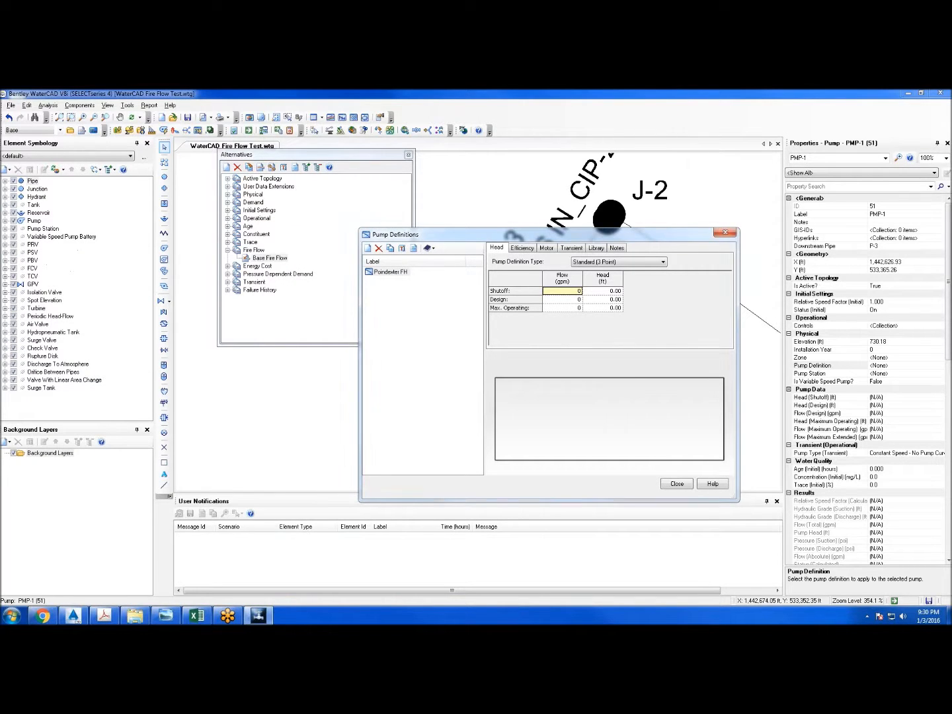
pyautogui.click(566, 303)
pyautogui.write('1007')
pyautogui.press('Return')
pyautogui.write('2879.93')
# Enter pump heads of 143.03 ft at shutoff, 129.19 ft at design and 46.14 ft at maximum operating, and close the pump definitions
pyautogui.click(610, 291)
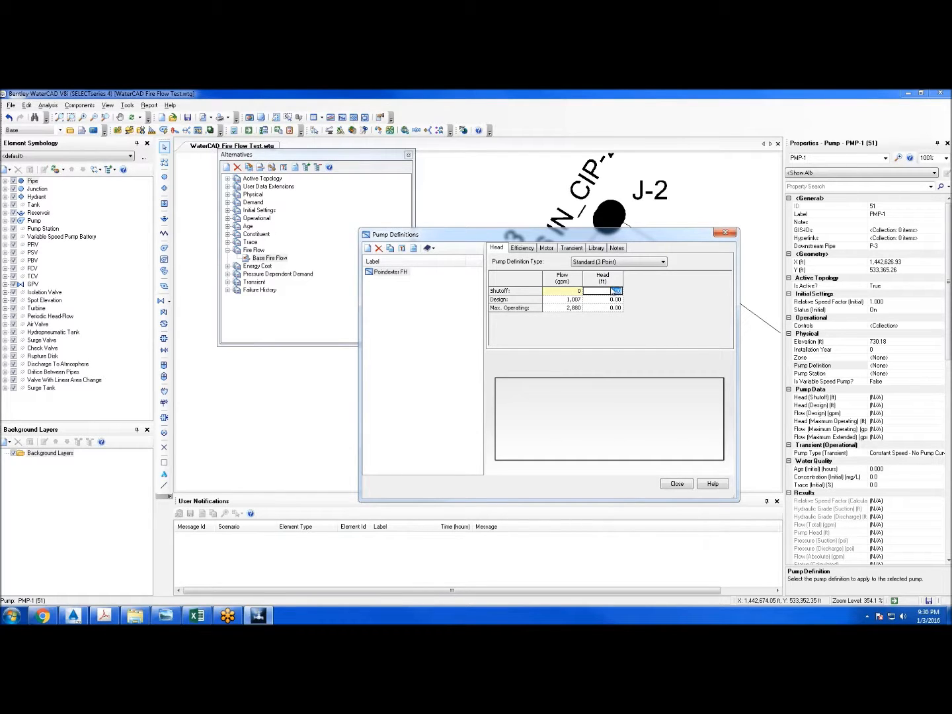
pyautogui.write('143.03')
pyautogui.press('Return')
pyautogui.write('129.19')
pyautogui.press('Return')
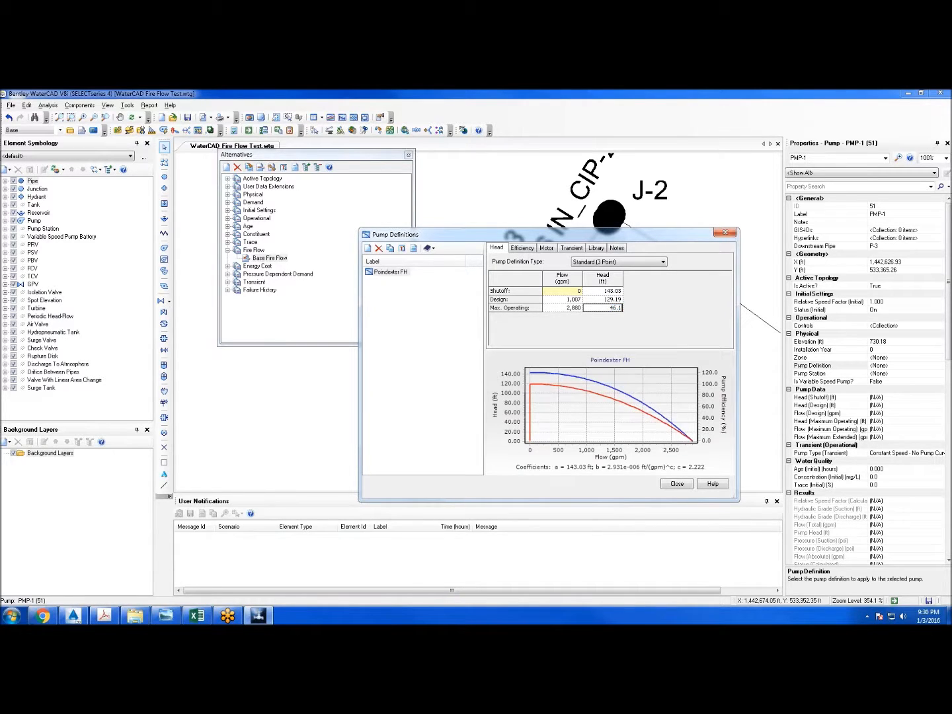
pyautogui.write('4')
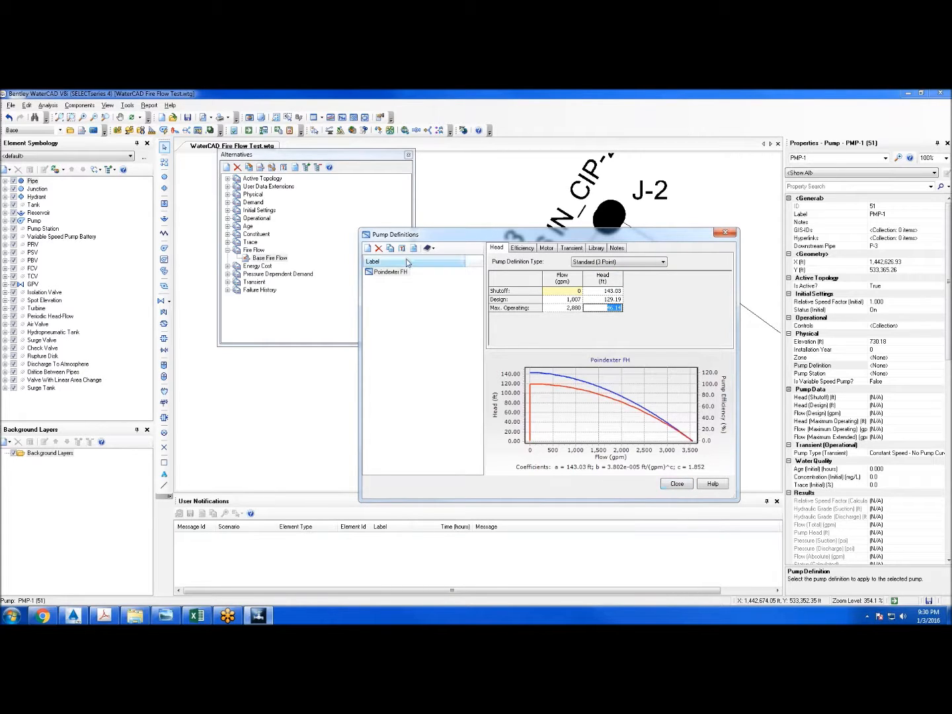
pyautogui.click(675, 483)
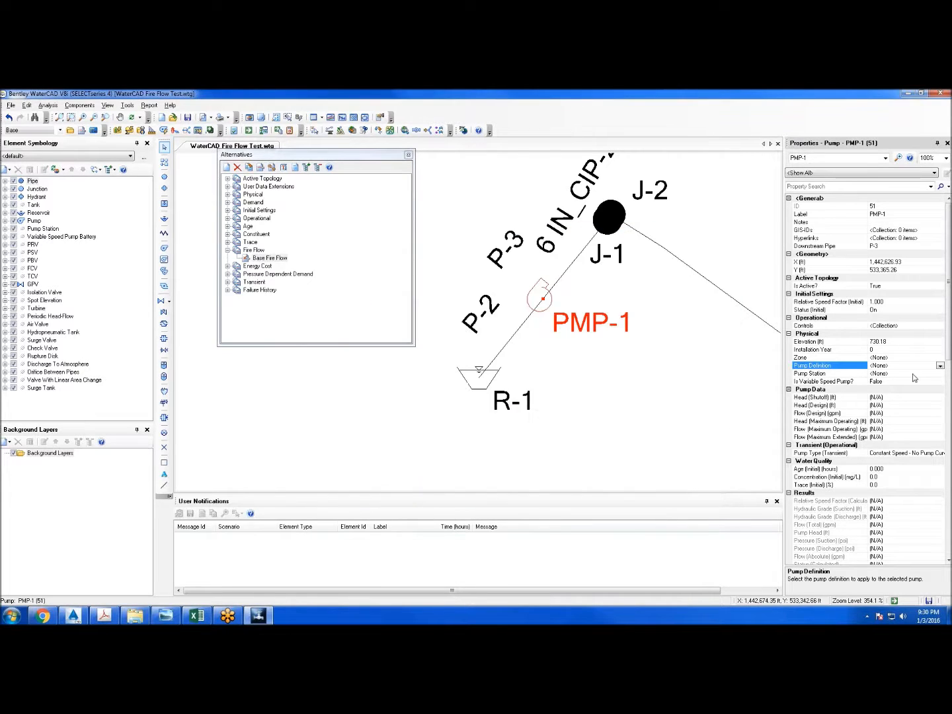
# Assign the Poindexter FH pump definition to pump PMP-1 and deselect the pump
pyautogui.click(940, 365)
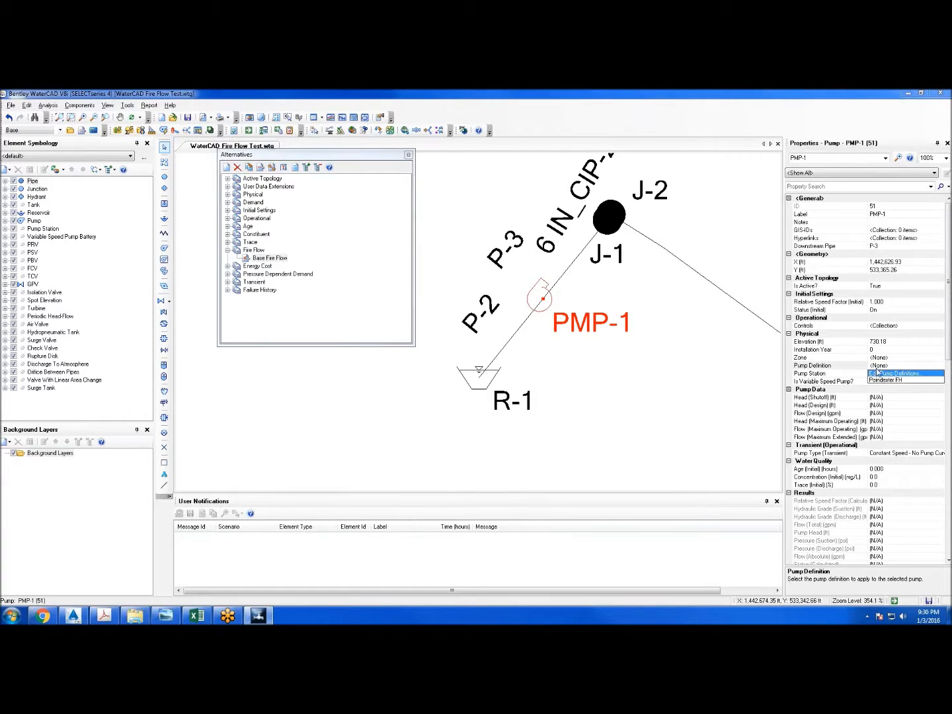
pyautogui.click(895, 382)
pyautogui.click(705, 375)
# Close the Properties and Alternatives windows and save the project
pyautogui.scroll(-2, 622, 378)
pyautogui.scroll(1, 622, 378)
pyautogui.moveTo(623, 358); pyautogui.dragTo(542, 304)
pyautogui.scroll(-2, 539, 385)
pyautogui.scroll(-2, 524, 308)
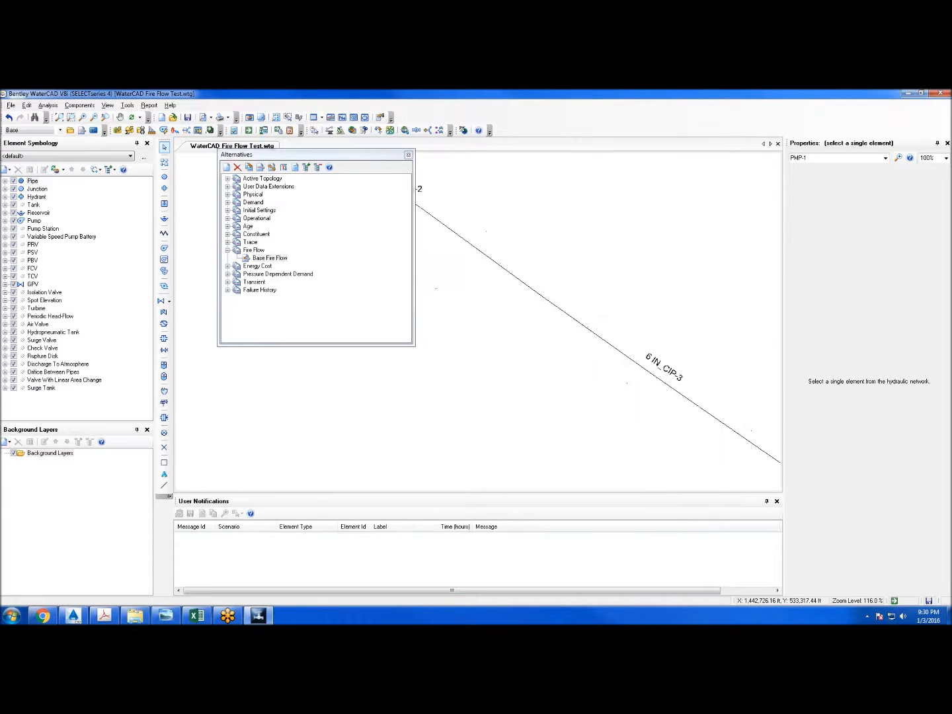
pyautogui.scroll(-2, 523, 295)
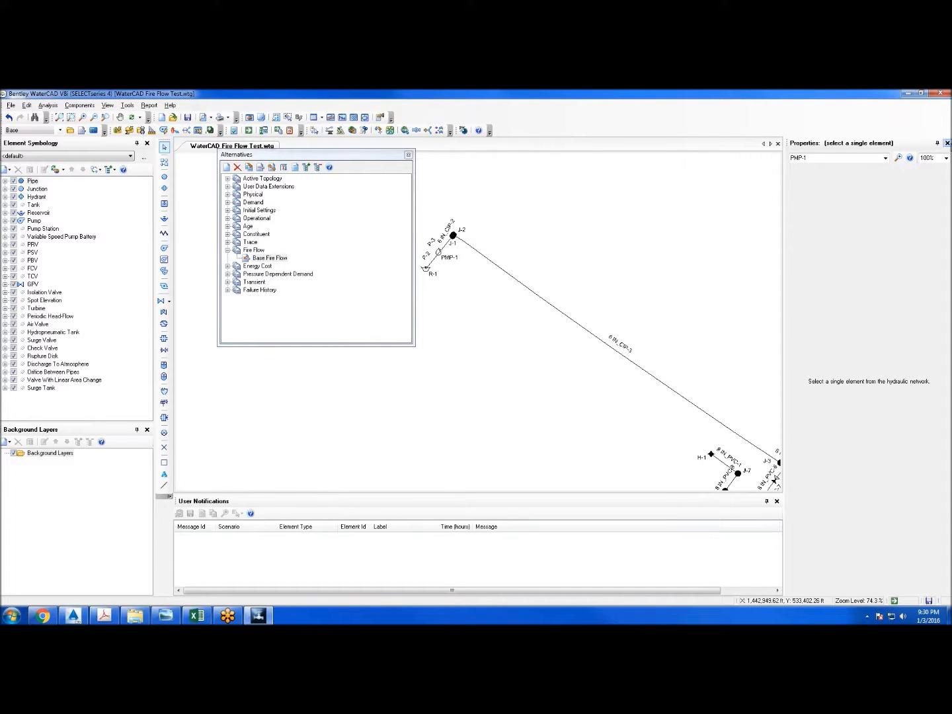
pyautogui.click(948, 144)
pyautogui.moveTo(592, 299)
pyautogui.mouseDown()
pyautogui.moveTo(586, 238)
pyautogui.moveTo(592, 255)
pyautogui.mouseUp()
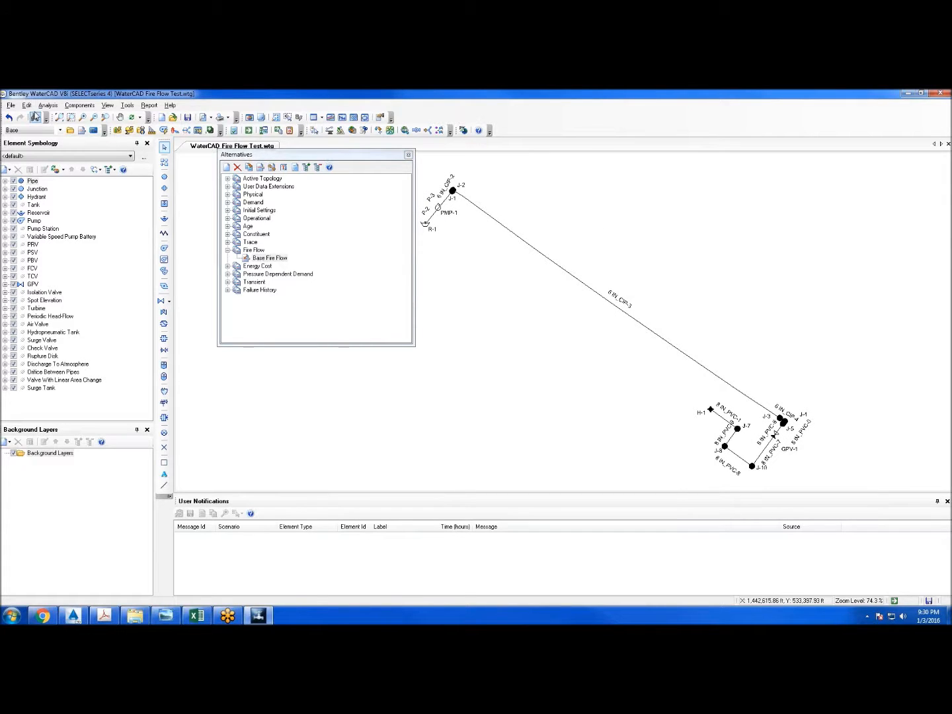
pyautogui.click(11, 104)
pyautogui.click(52, 164)
pyautogui.click(408, 154)
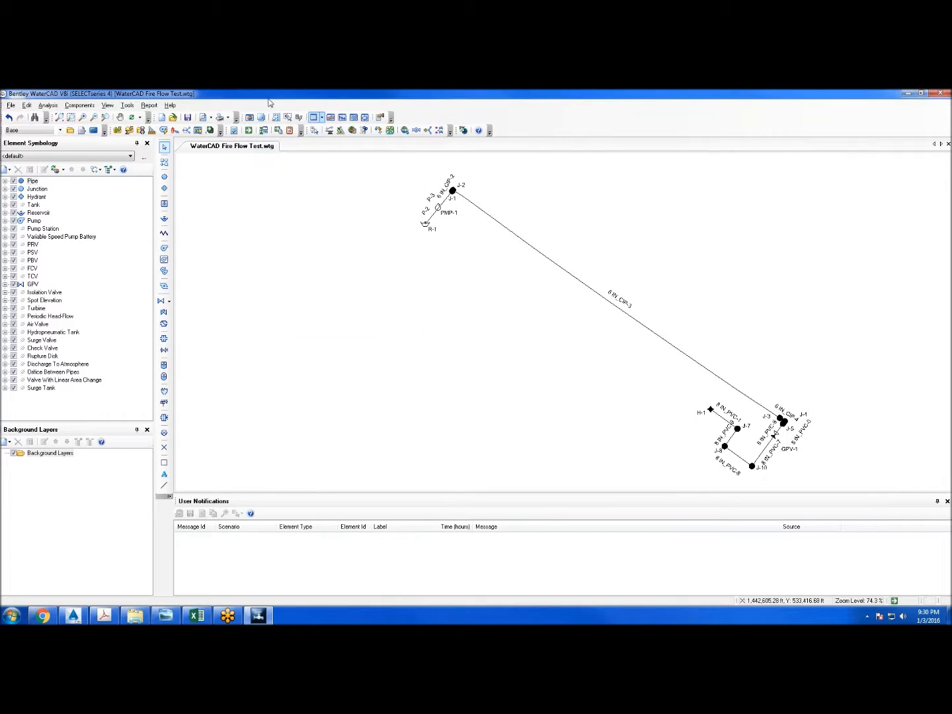
# Compute the Base scenario and dismiss its calculation summary
pyautogui.click(249, 131)
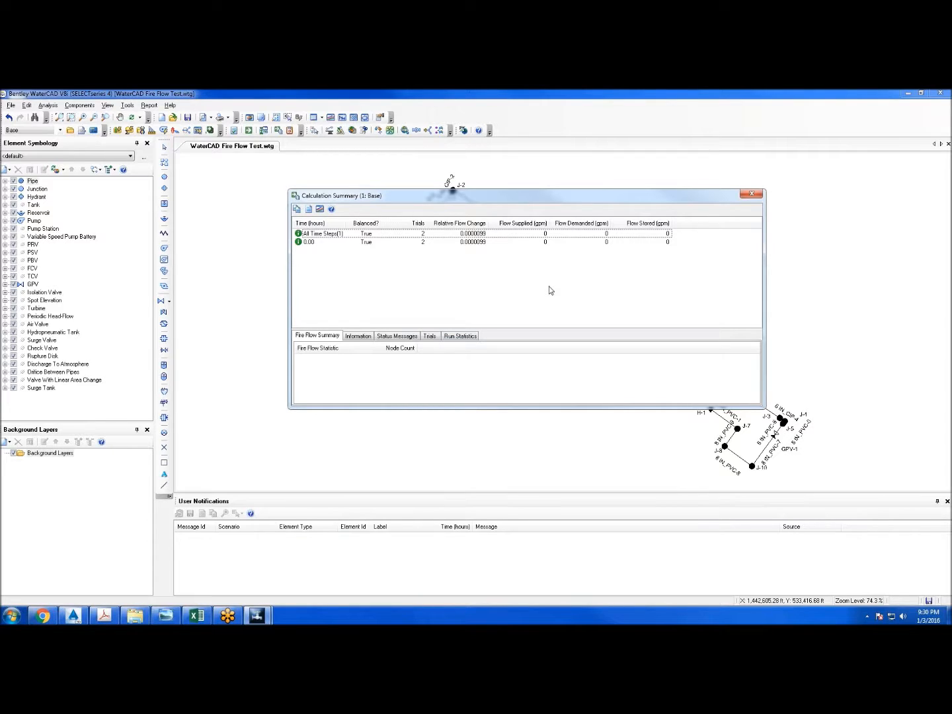
pyautogui.click(751, 195)
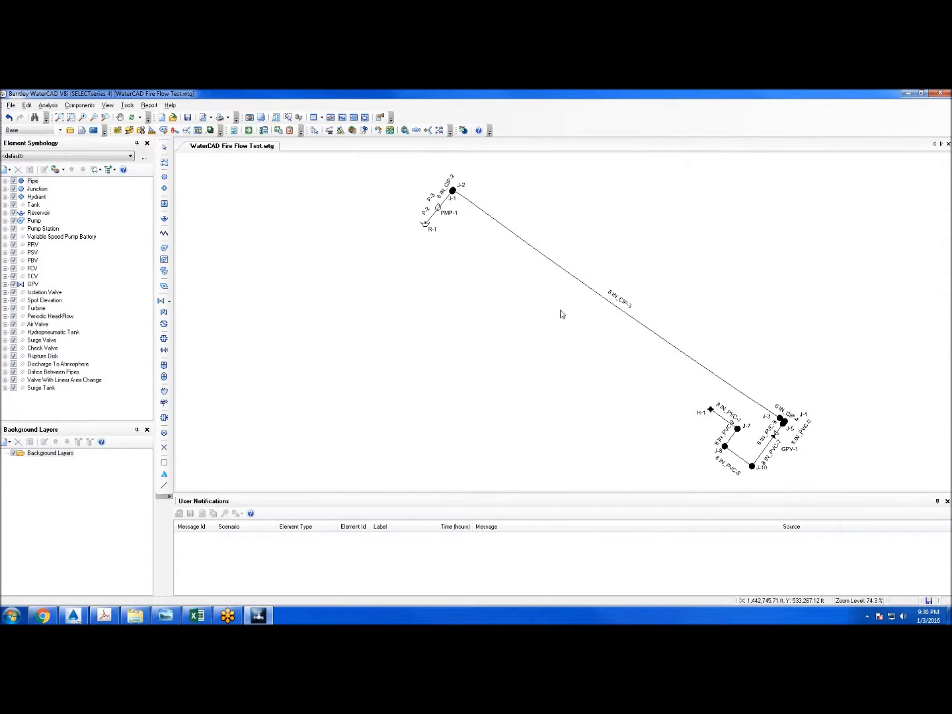
# Examine the network layout from reservoir R-1 and pump PMP-1 to valve GPV-1 and hydrant H-1
pyautogui.moveTo(469, 344); pyautogui.dragTo(447, 374)
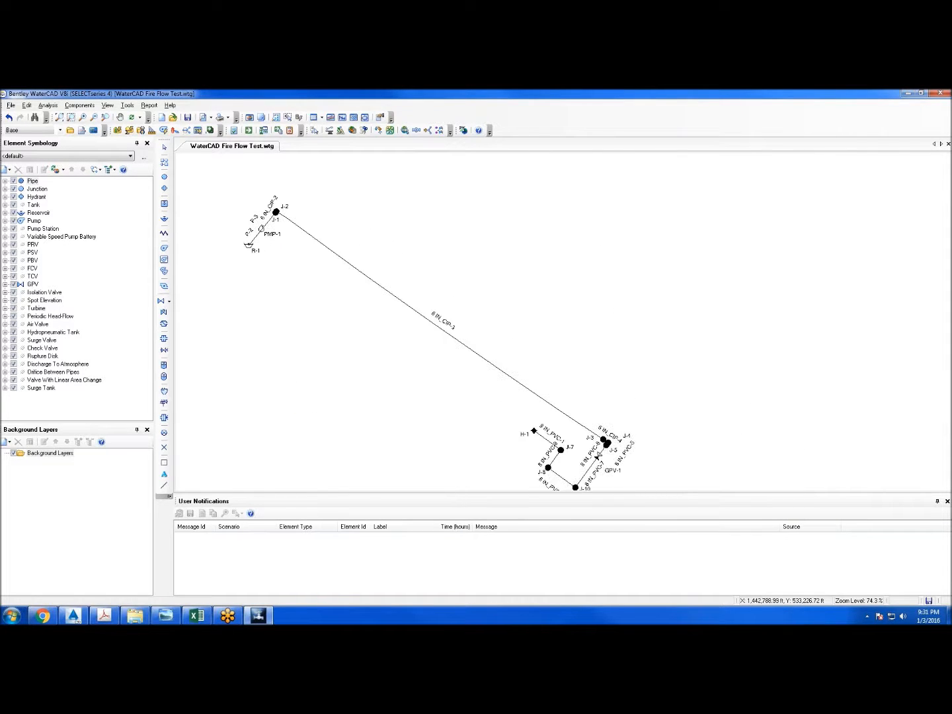
pyautogui.scroll(1, 410, 306)
pyautogui.moveTo(313, 265); pyautogui.dragTo(330, 281)
pyautogui.scroll(-1, 537, 370)
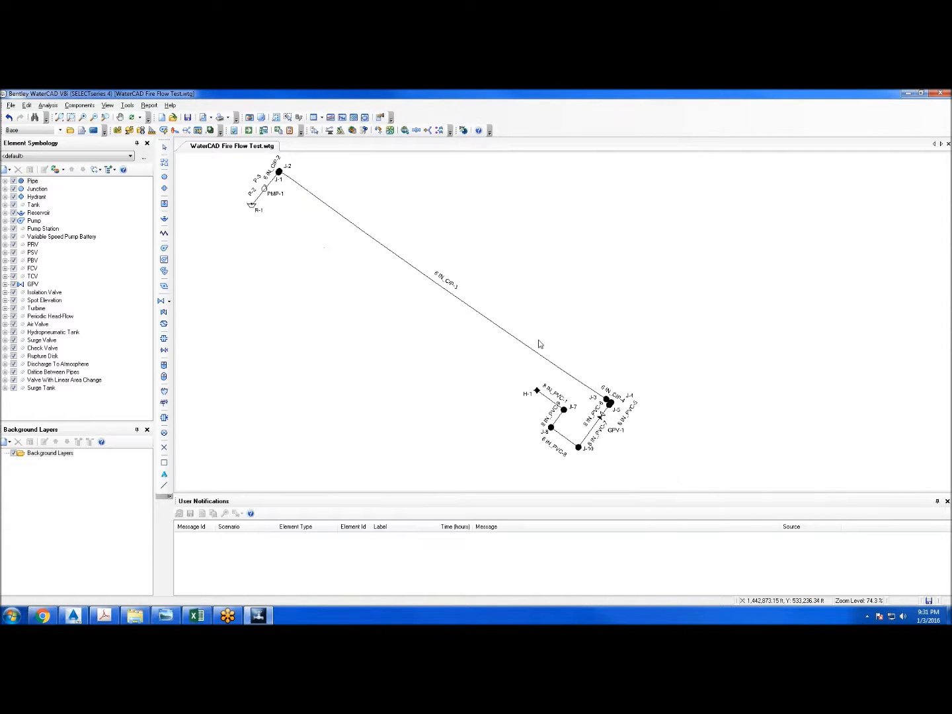
pyautogui.scroll(2, 578, 437)
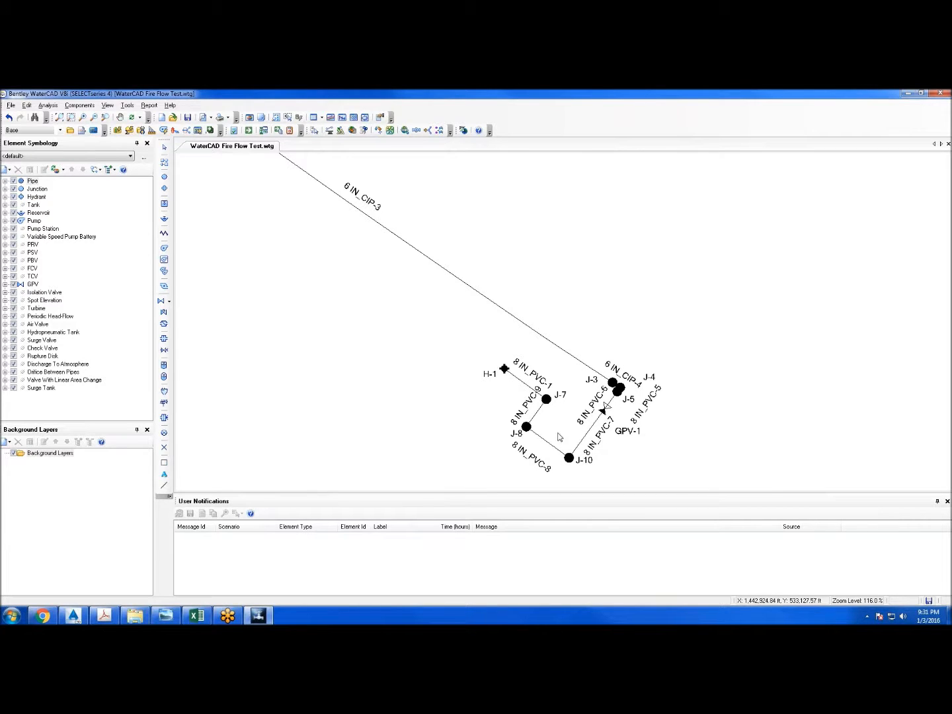
pyautogui.scroll(1, 598, 452)
pyautogui.scroll(1, 626, 396)
pyautogui.scroll(2, 621, 397)
pyautogui.scroll(-3, 625, 398)
pyautogui.scroll(-1, 625, 399)
pyautogui.scroll(-1, 529, 363)
pyautogui.scroll(-1, 444, 324)
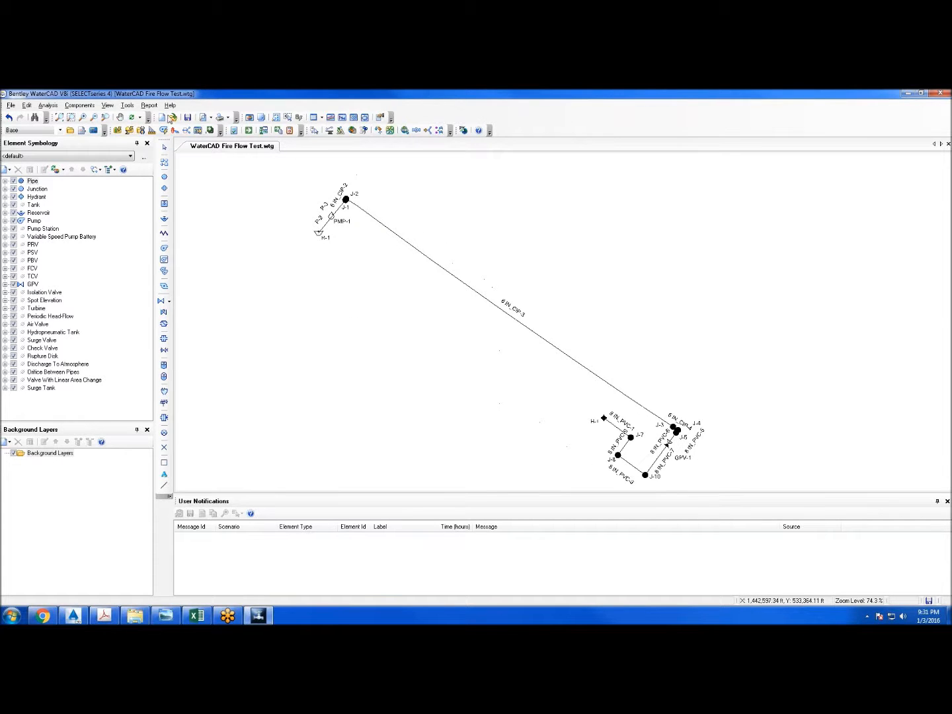
pyautogui.click(49, 105)
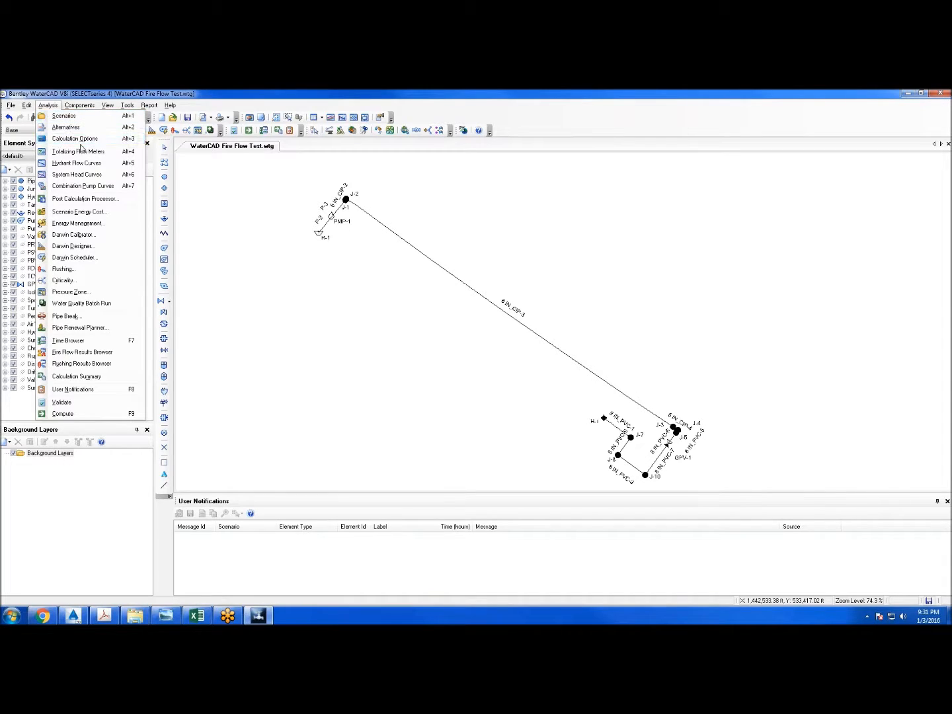
pyautogui.click(80, 139)
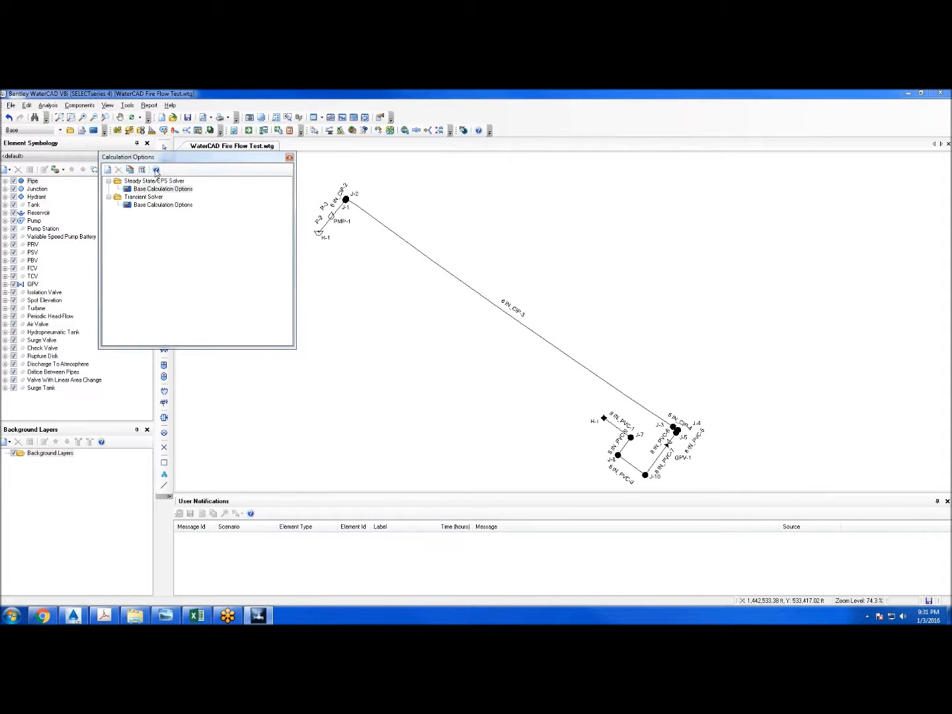
pyautogui.click(294, 154)
# Open the predefined Pipe Table from the FlexTables and move it up so that all pipe rows are in view
pyautogui.click(108, 105)
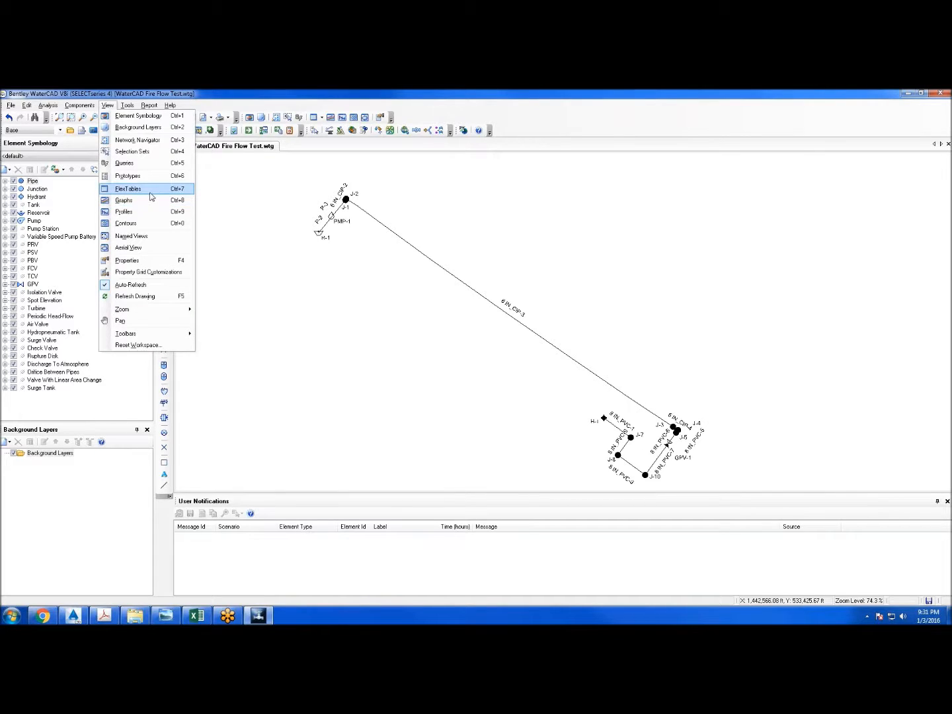
pyautogui.click(140, 193)
pyautogui.click(146, 214)
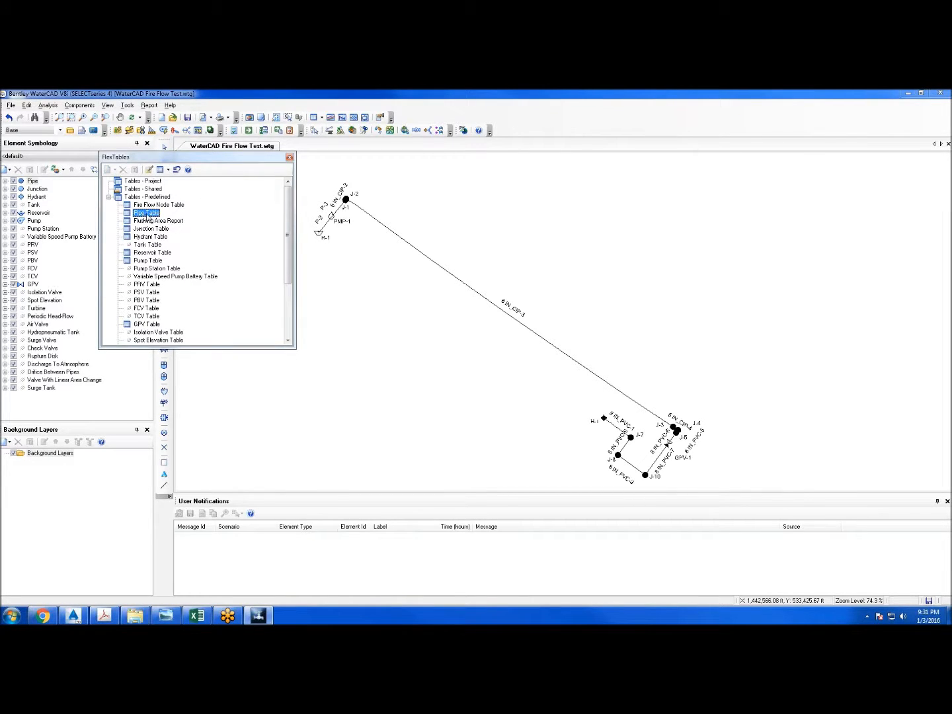
pyautogui.doubleClick(146, 213)
pyautogui.moveTo(472, 410); pyautogui.dragTo(449, 251)
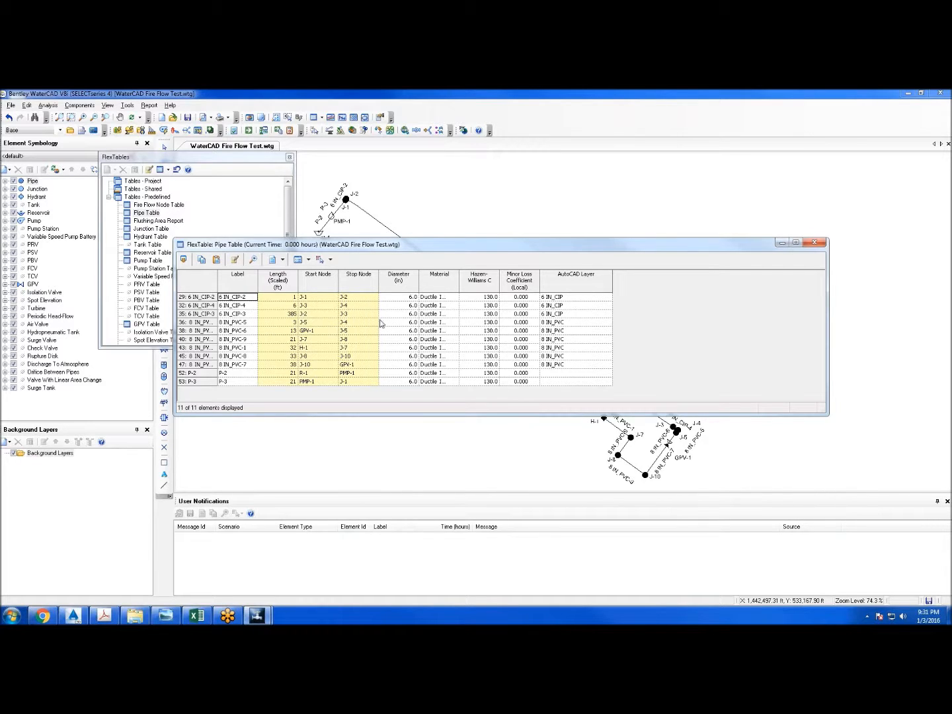
# Set the material of pipe 6 IN_CIP-2 to Cast iron from the material library
pyautogui.click(447, 298)
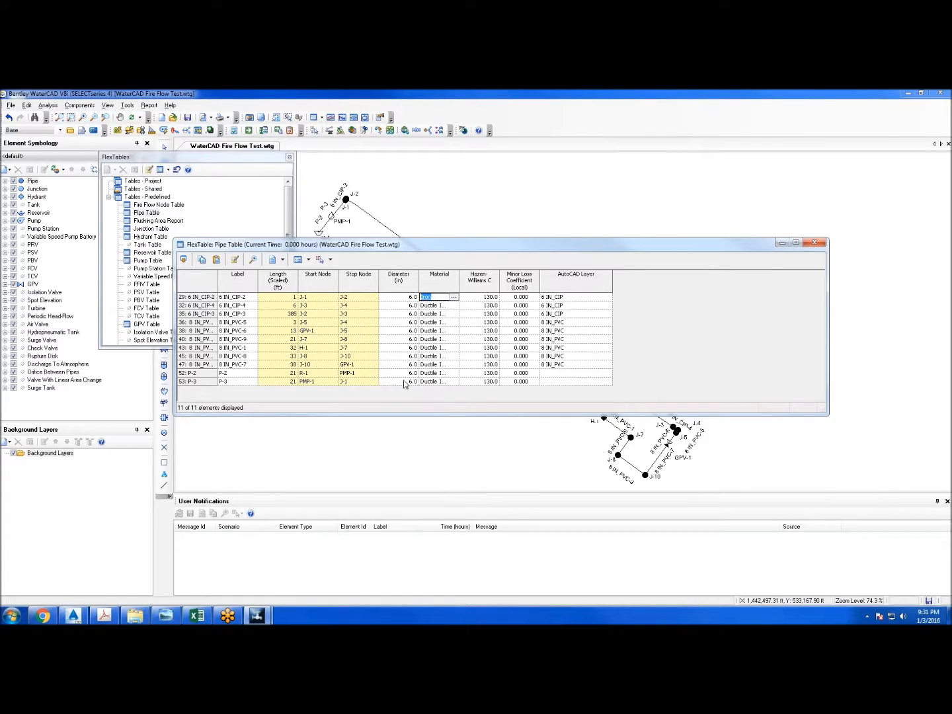
pyautogui.click(454, 297)
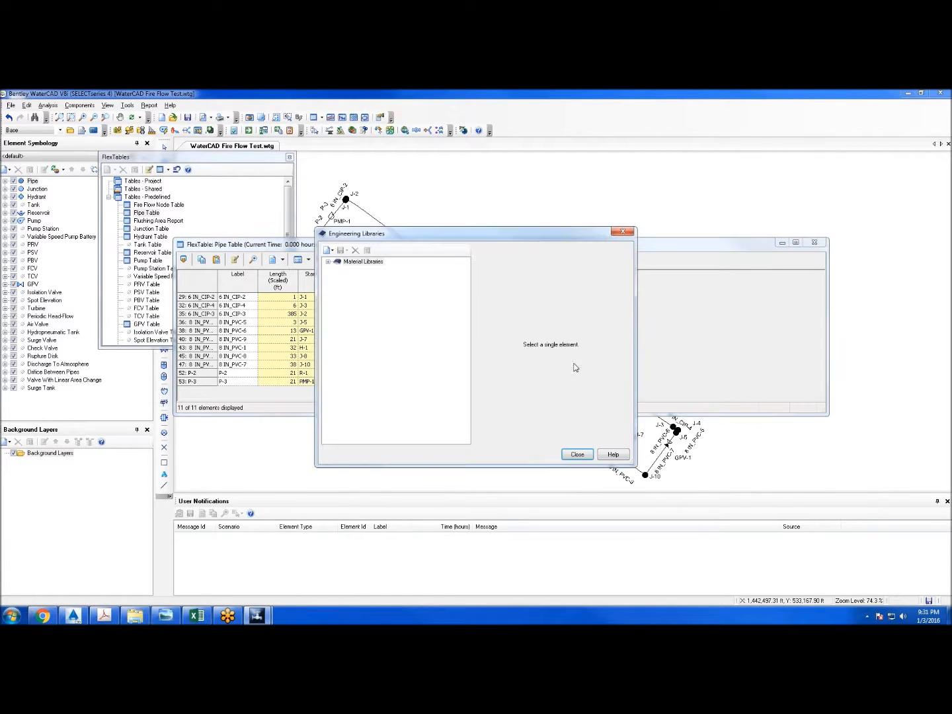
pyautogui.click(328, 264)
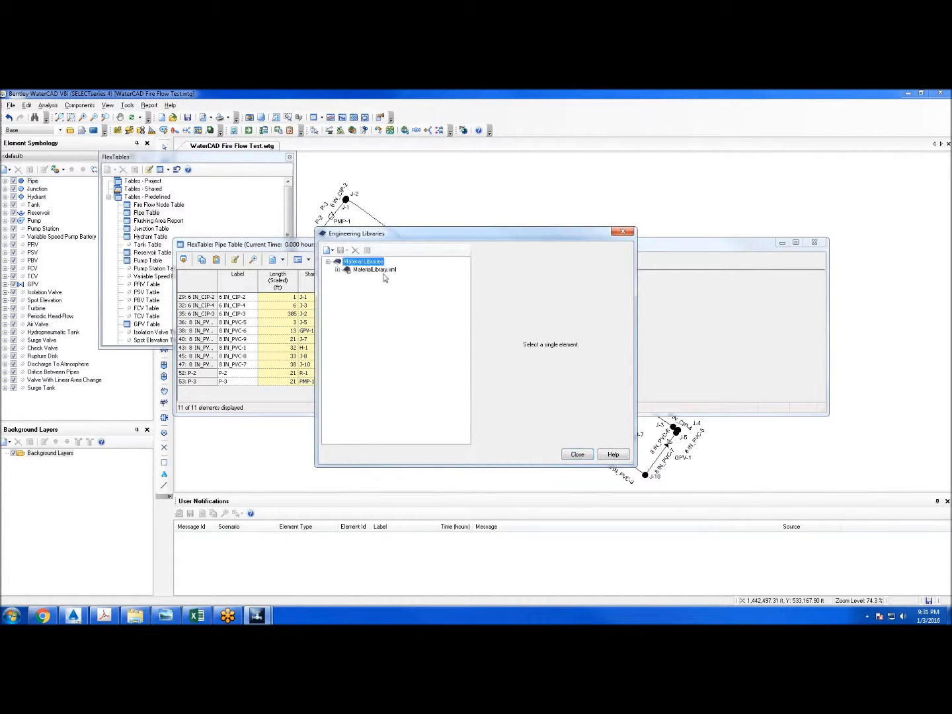
pyautogui.click(338, 270)
pyautogui.click(380, 302)
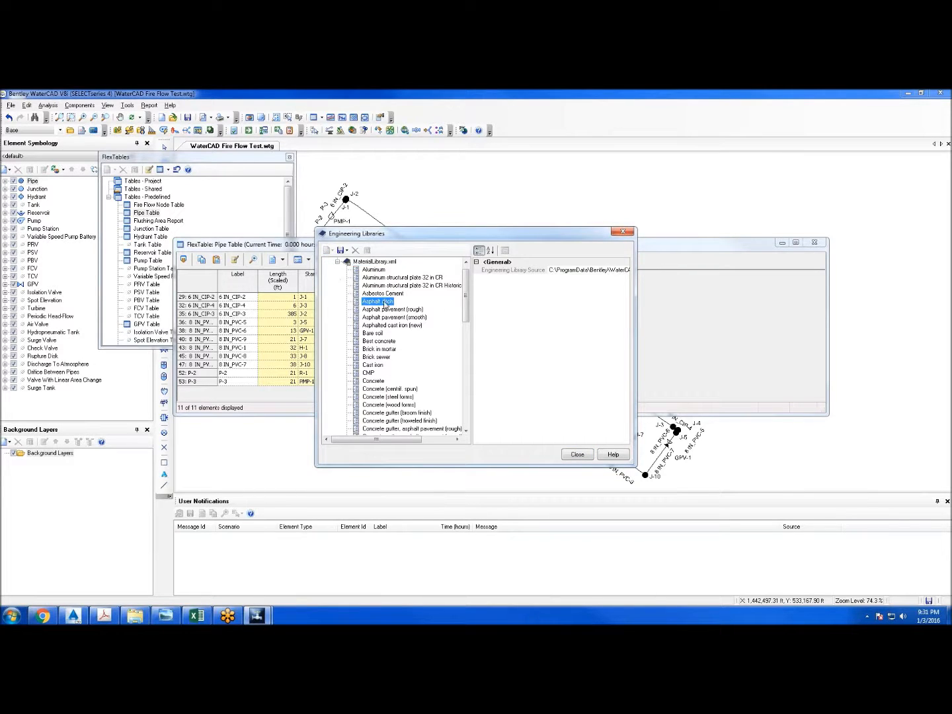
pyautogui.click(372, 365)
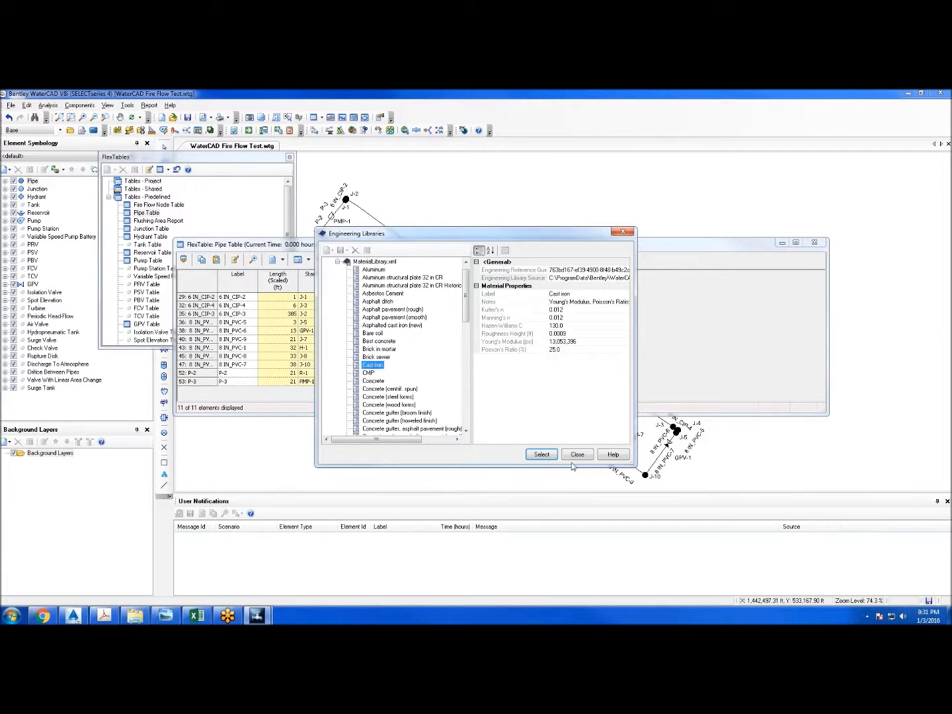
pyautogui.click(542, 454)
# Set the material of pipes 6 IN_CIP-4 and 6 IN_CIP-3 to Cast iron from the material library
pyautogui.click(438, 306)
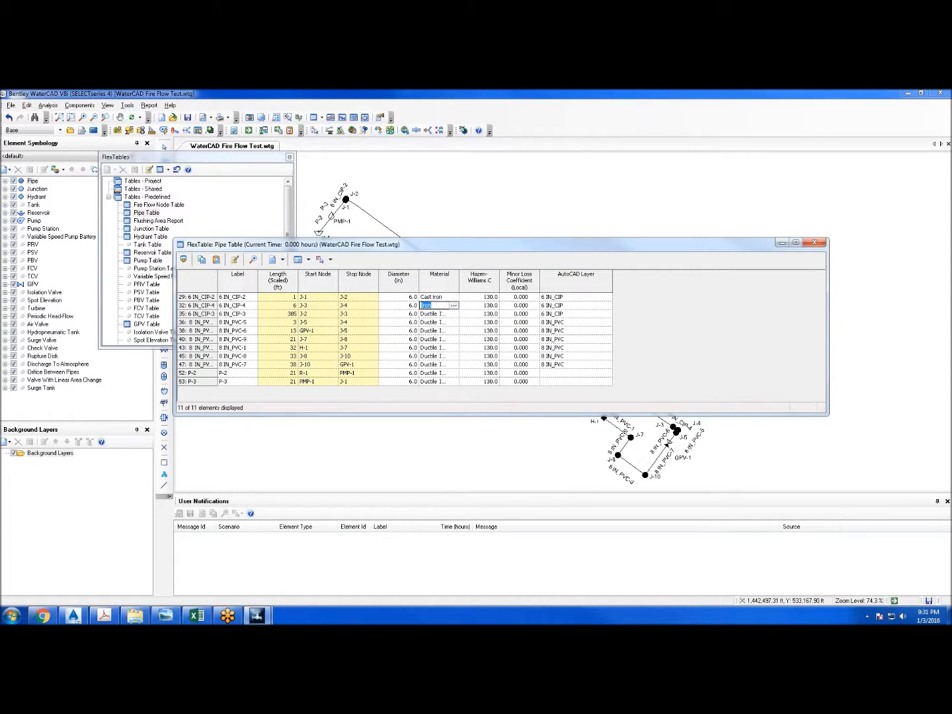
pyautogui.click(453, 306)
pyautogui.click(394, 348)
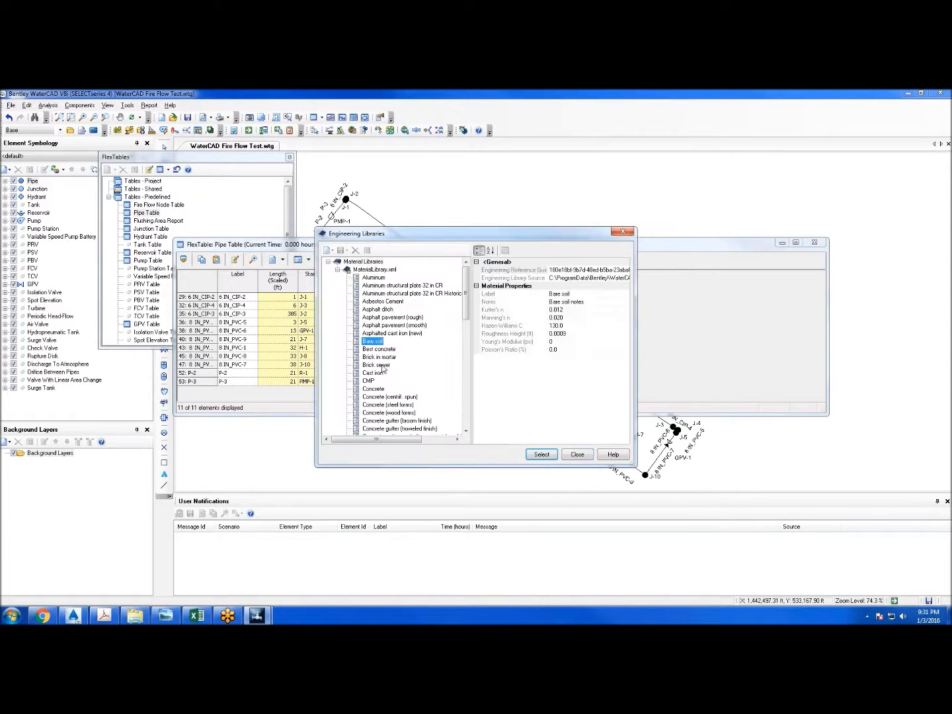
pyautogui.click(374, 374)
pyautogui.click(543, 457)
pyautogui.click(437, 313)
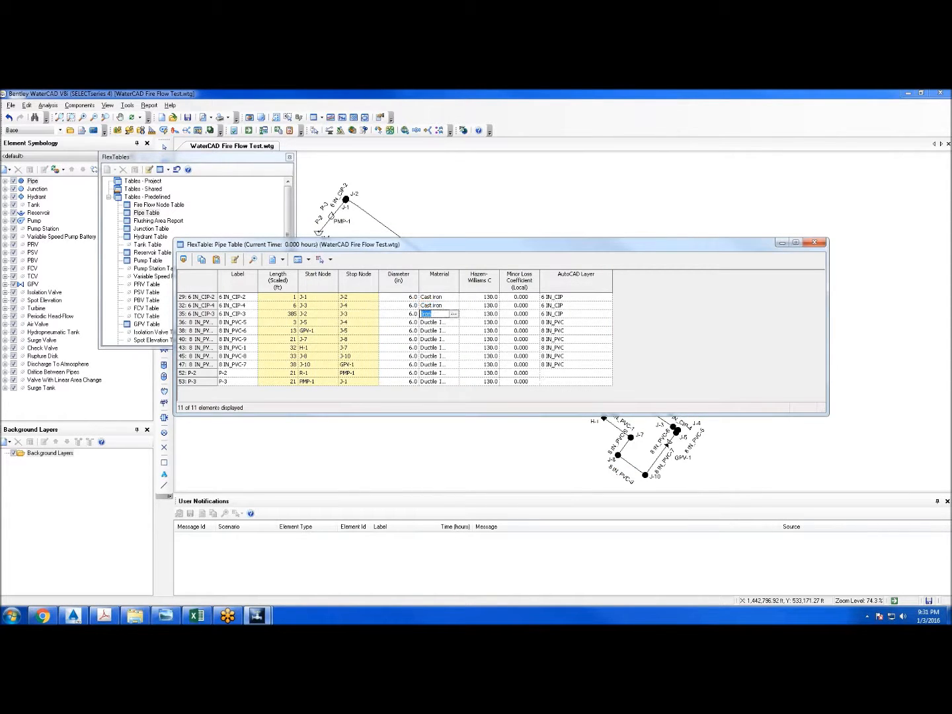
pyautogui.click(453, 314)
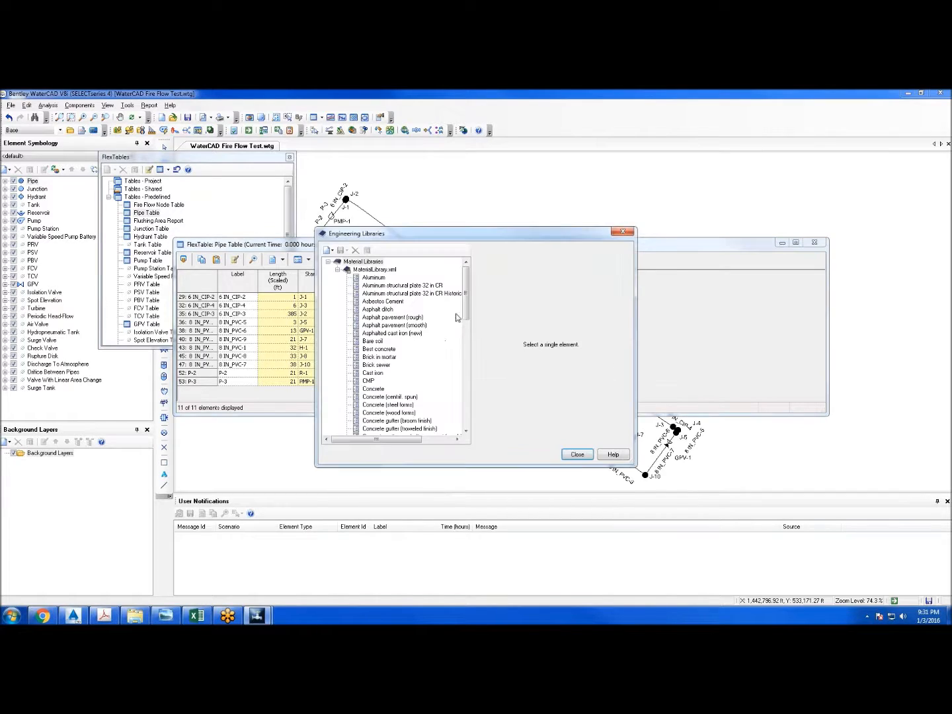
pyautogui.click(374, 374)
pyautogui.click(542, 457)
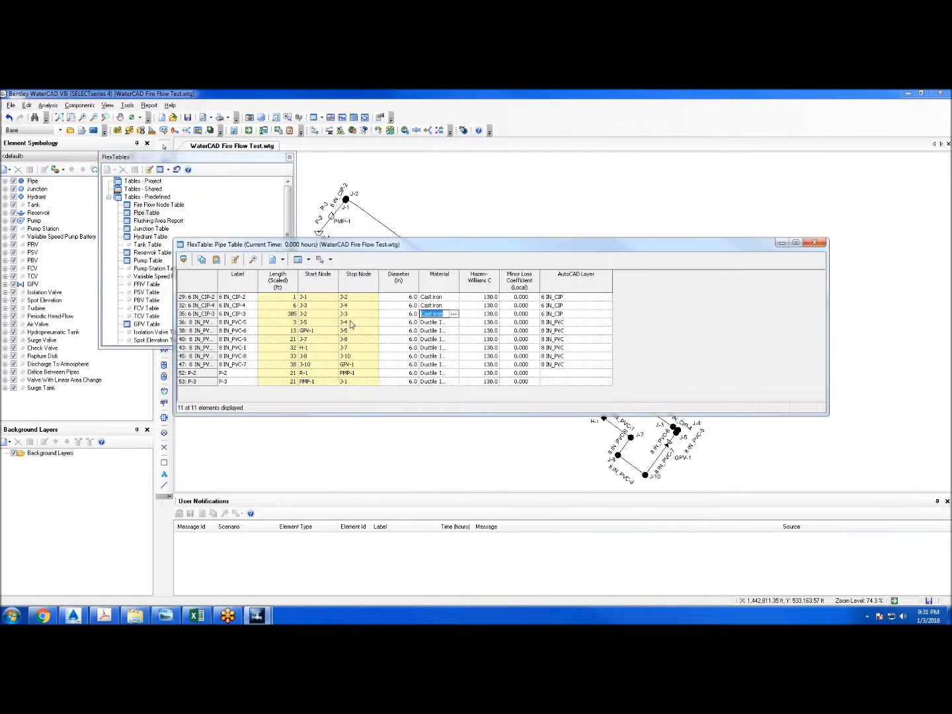
# Set the material of pipe 8 IN_PVC-5 to PVC from the material library
pyautogui.click(437, 324)
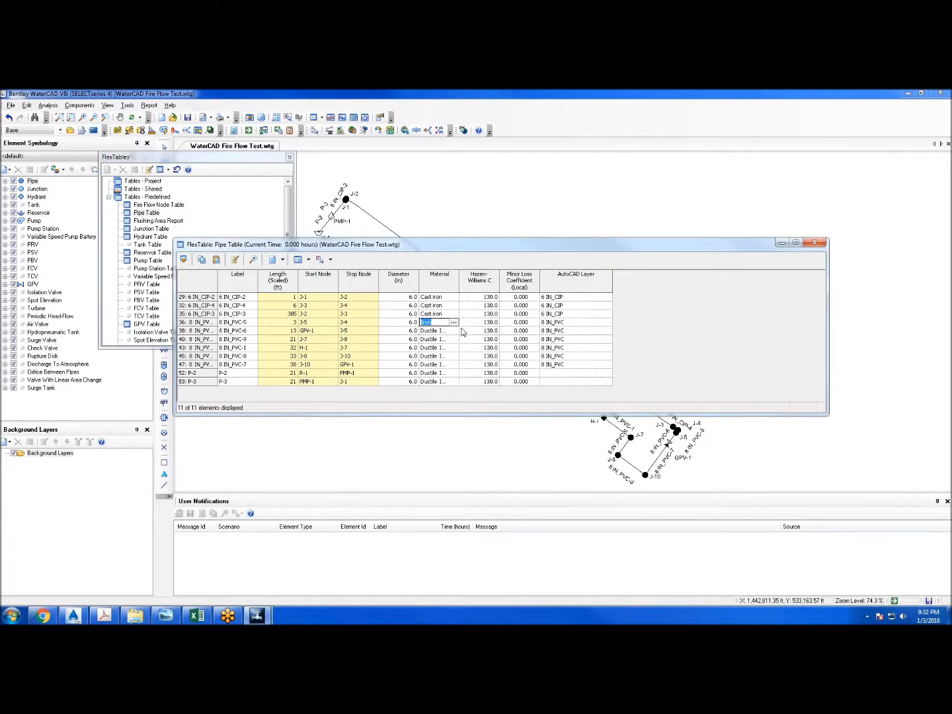
pyautogui.click(453, 322)
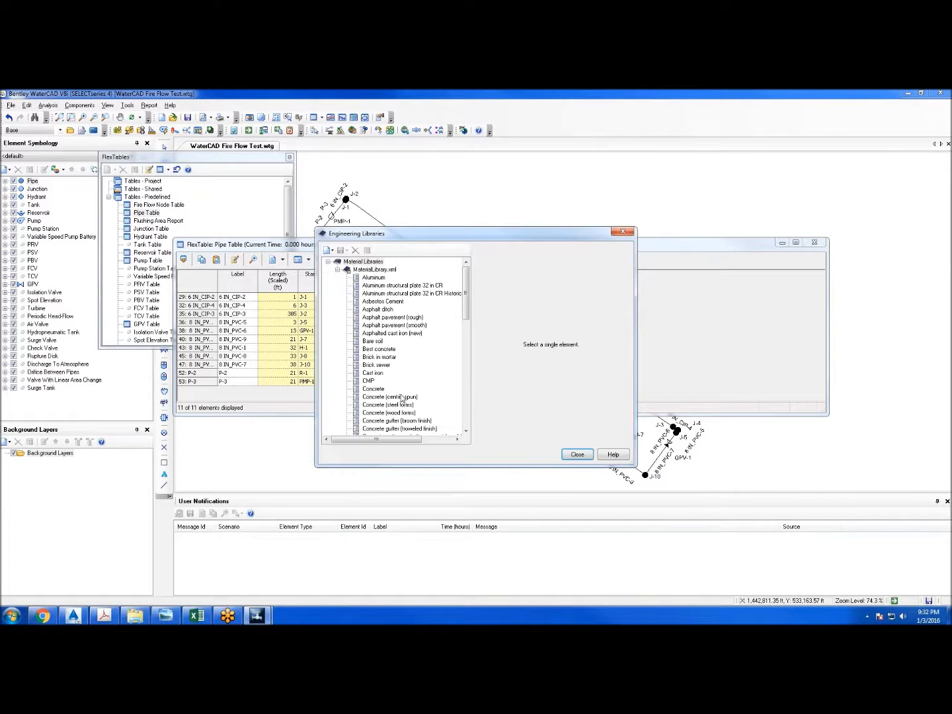
pyautogui.moveTo(467, 297); pyautogui.dragTo(467, 345)
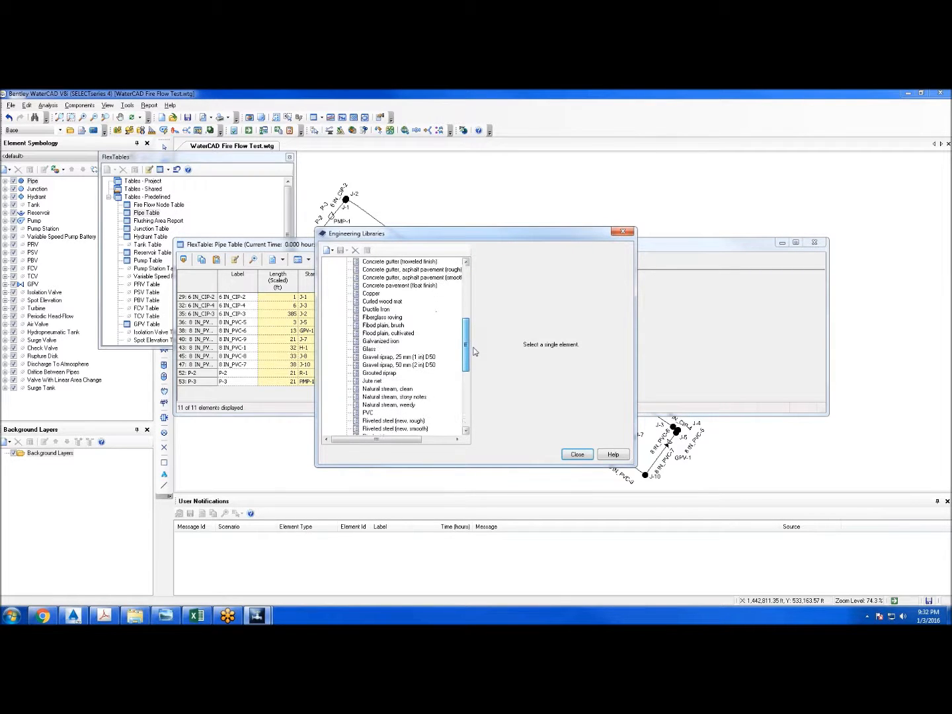
pyautogui.click(367, 413)
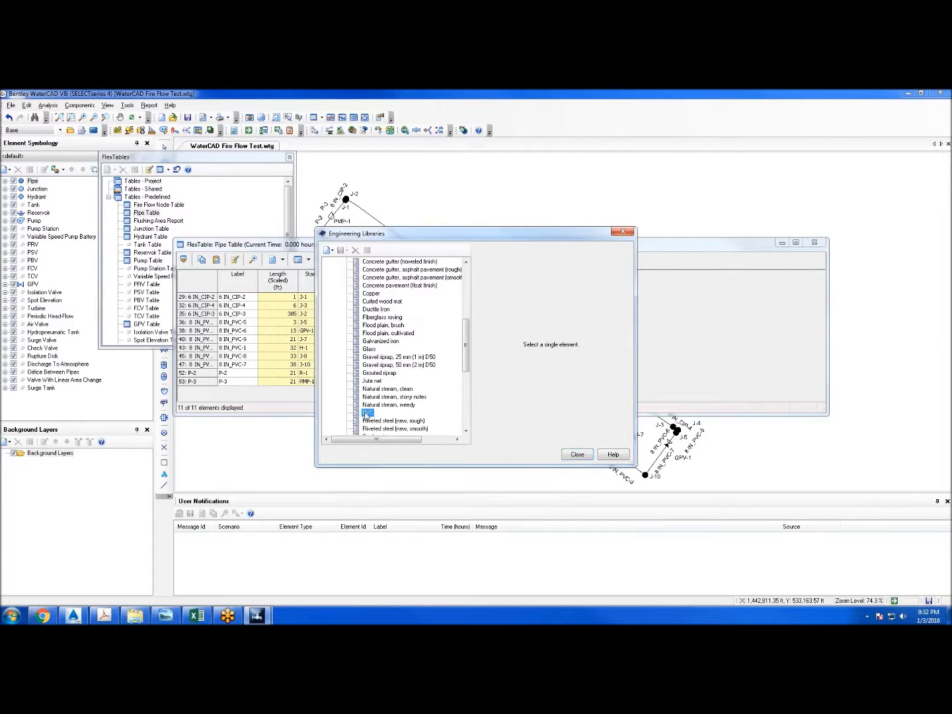
pyautogui.click(541, 455)
# Set the material of pipe 8 IN_PVC-6 to PVC from the material library
pyautogui.click(440, 330)
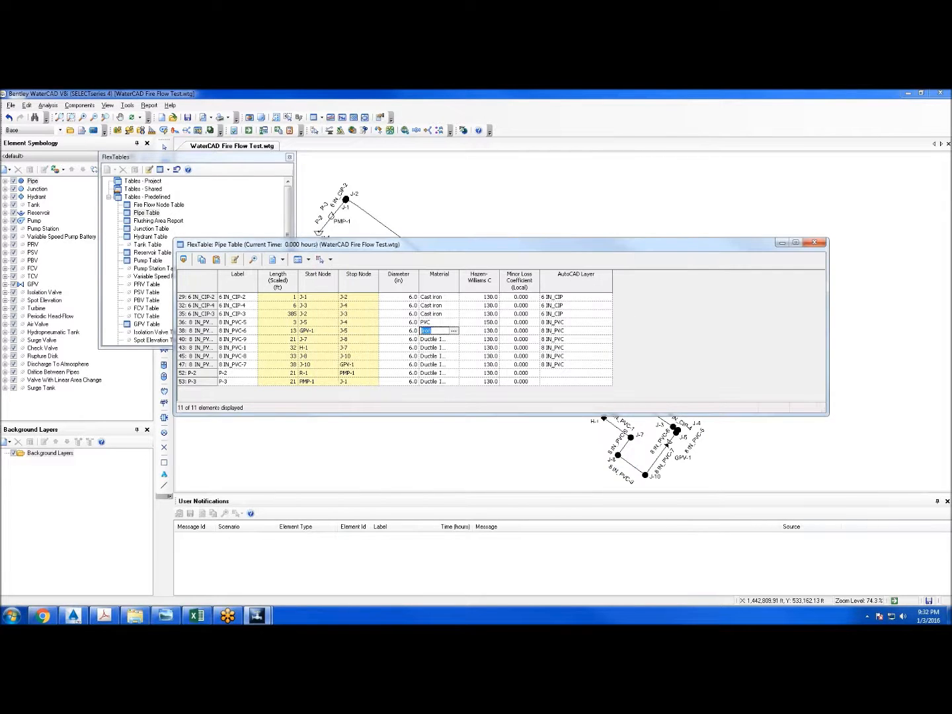
pyautogui.click(456, 331)
pyautogui.scroll(-10, 471, 313)
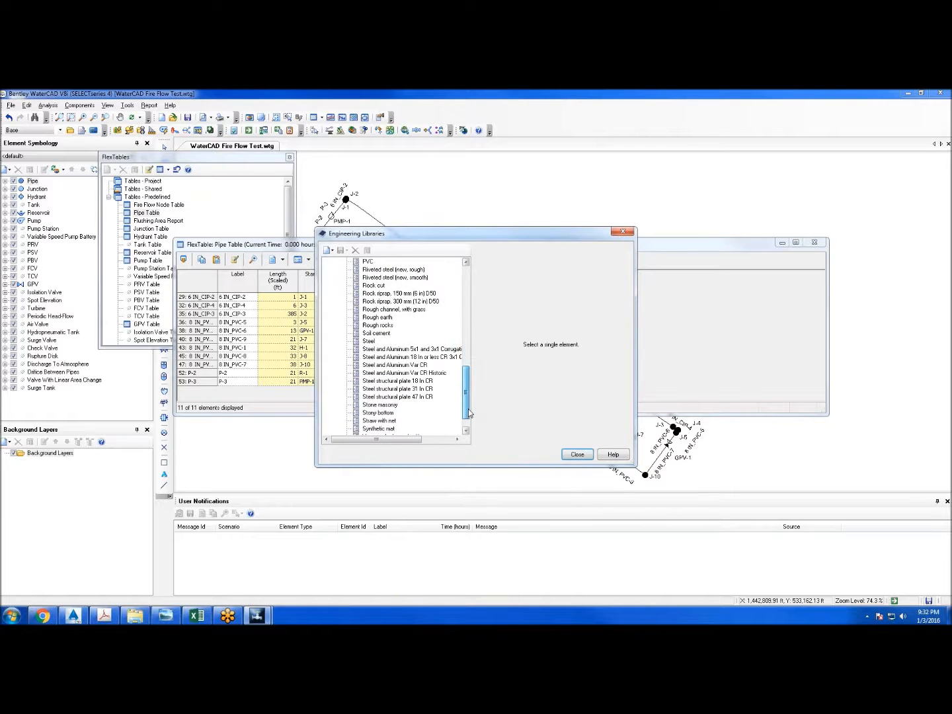
pyautogui.click(369, 366)
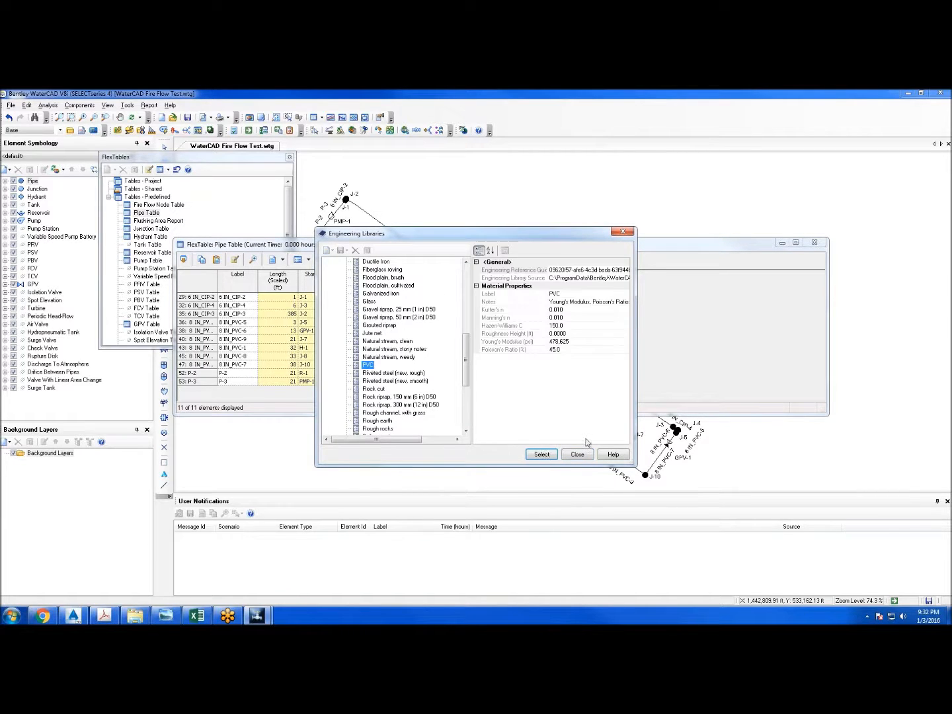
pyautogui.click(543, 454)
# Set the material of pipe 8 IN_PVC-9 to PVC from the material library
pyautogui.click(434, 340)
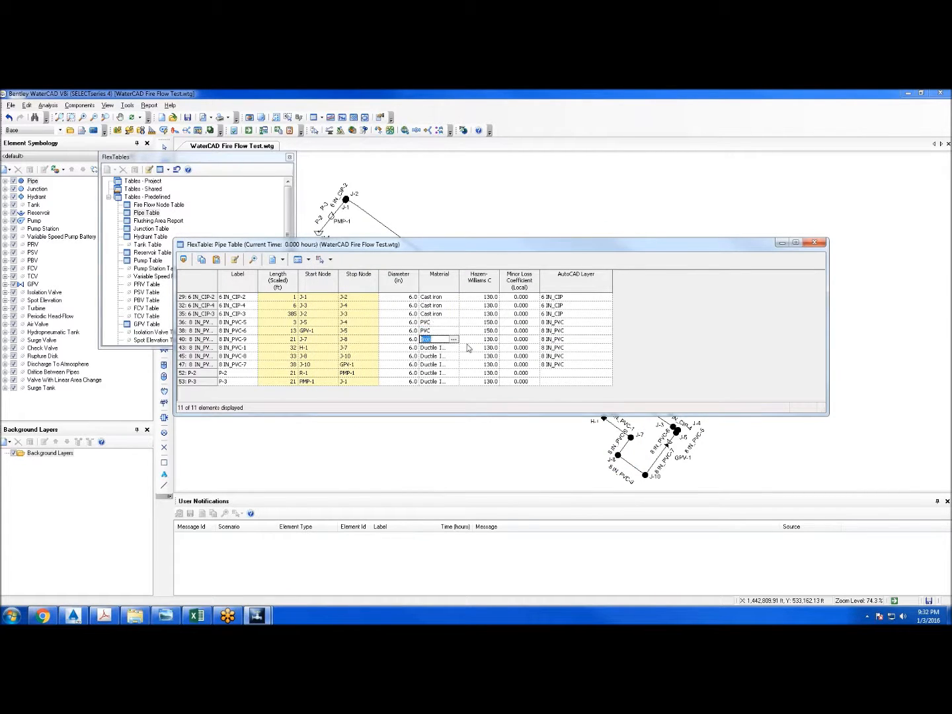
pyautogui.click(454, 339)
pyautogui.moveTo(466, 277); pyautogui.dragTo(467, 392)
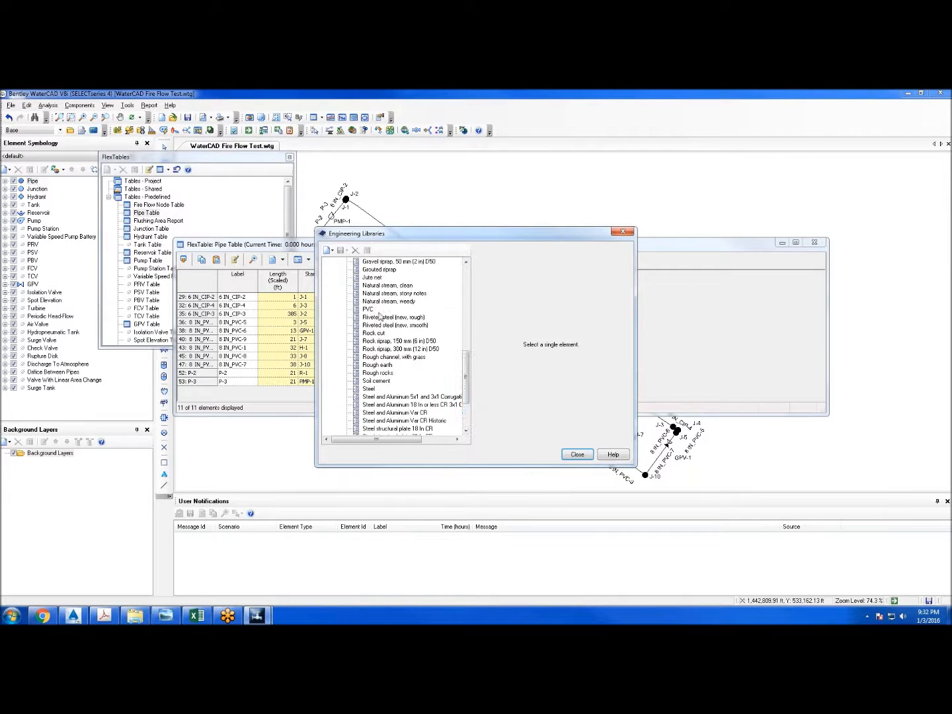
pyautogui.click(367, 309)
pyautogui.click(541, 455)
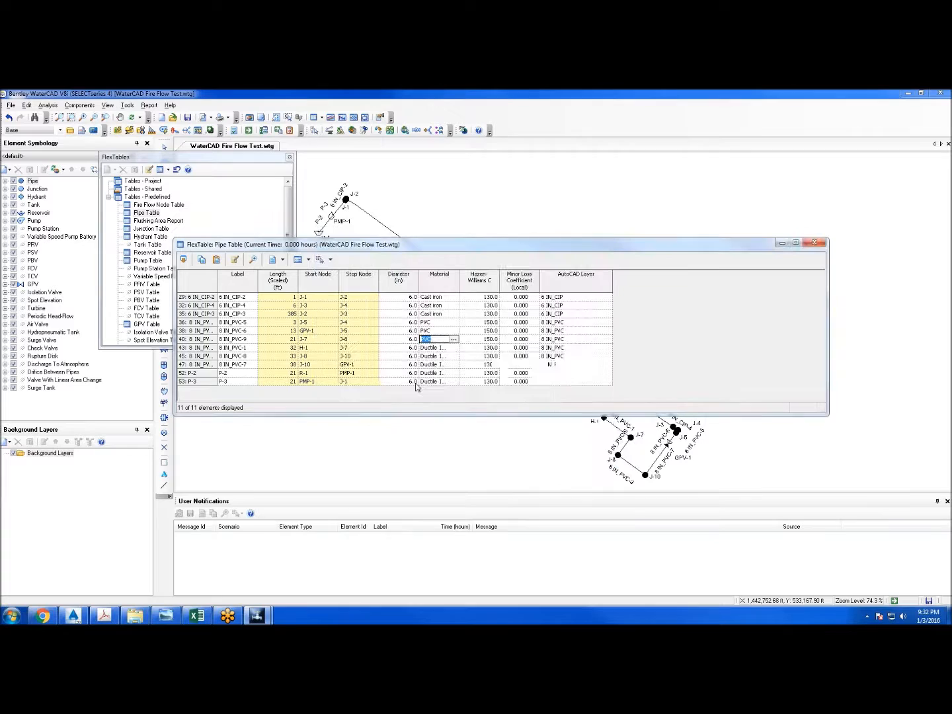
# Set the material of pipe 8 IN_PVC-1 to PVC from the material library
pyautogui.click(433, 347)
pyautogui.click(454, 347)
pyautogui.moveTo(466, 275); pyautogui.dragTo(467, 424)
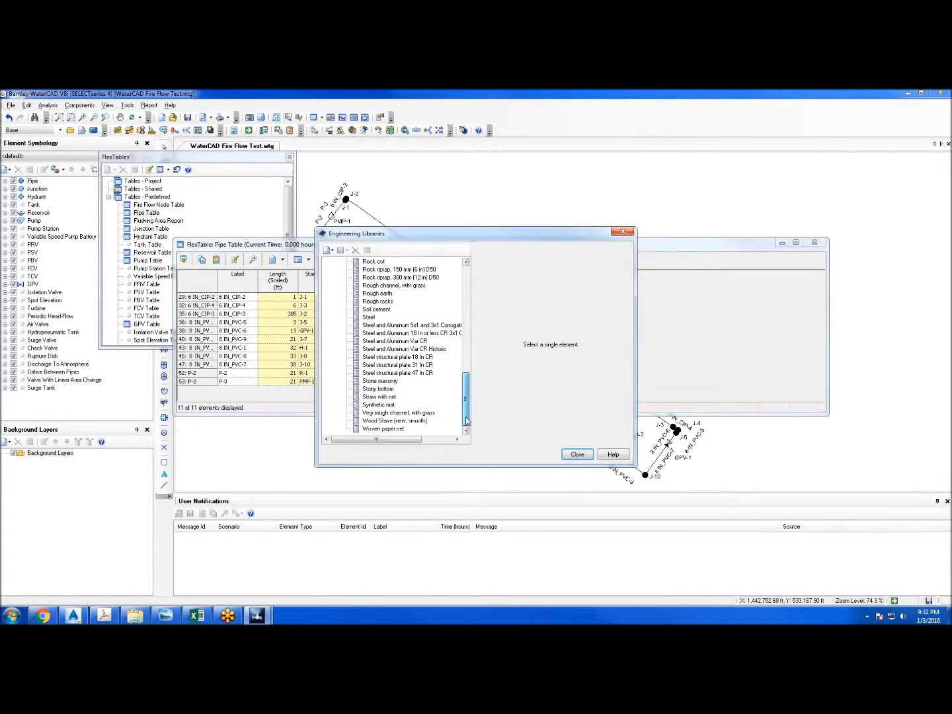
pyautogui.scroll(4, 464, 396)
pyautogui.click(367, 325)
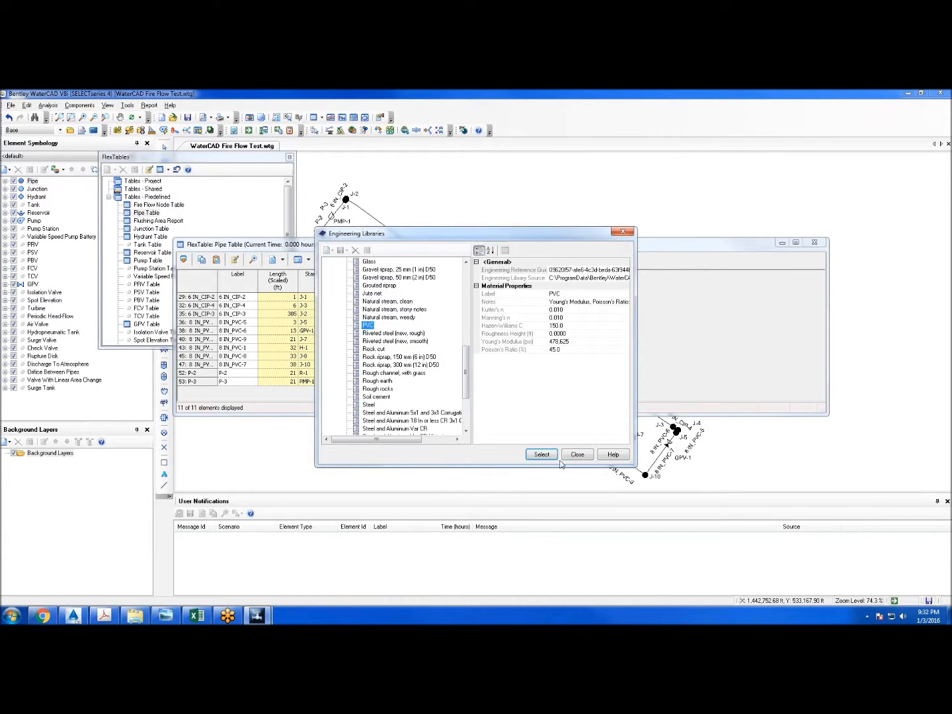
pyautogui.click(550, 458)
# Set the material of pipe 8 IN_PVC-8 to PVC from the material library
pyautogui.click(435, 357)
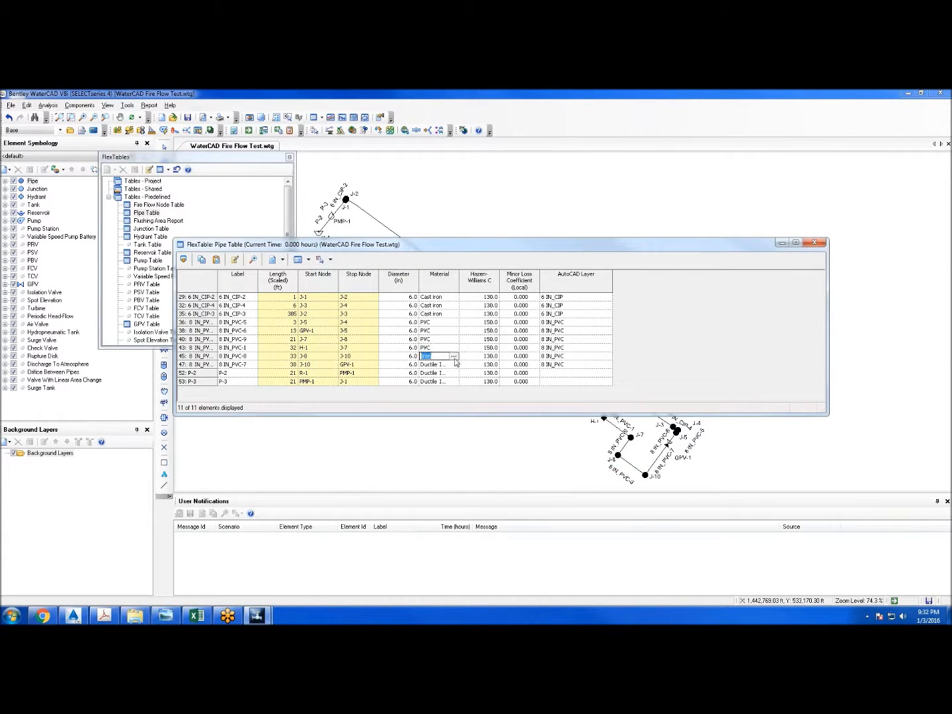
pyautogui.click(453, 356)
pyautogui.moveTo(466, 298); pyautogui.dragTo(479, 434)
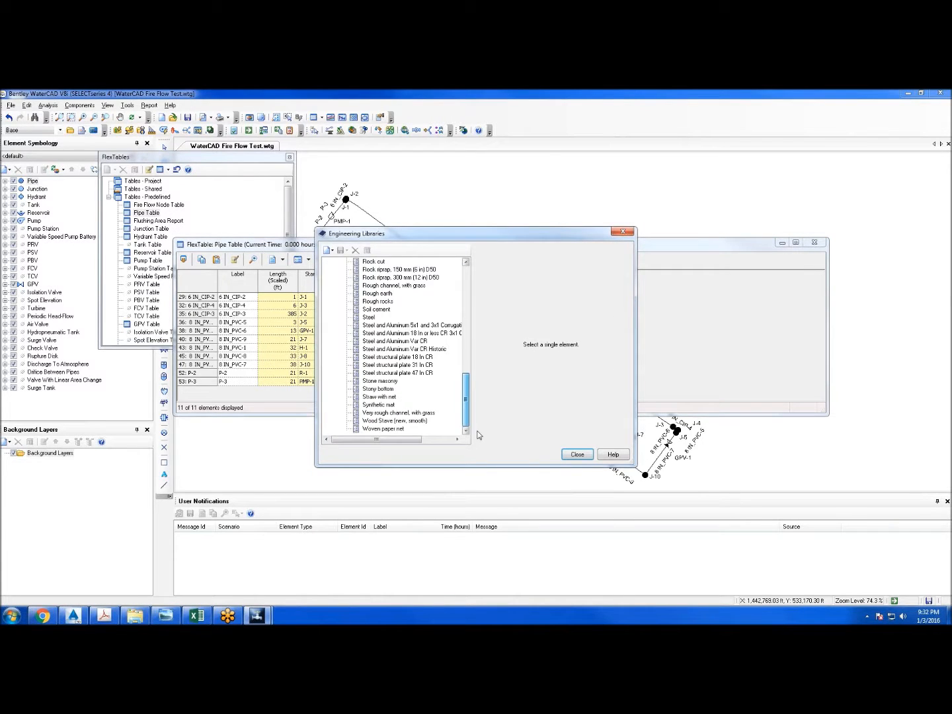
pyautogui.scroll(2, 449, 360)
pyautogui.click(367, 285)
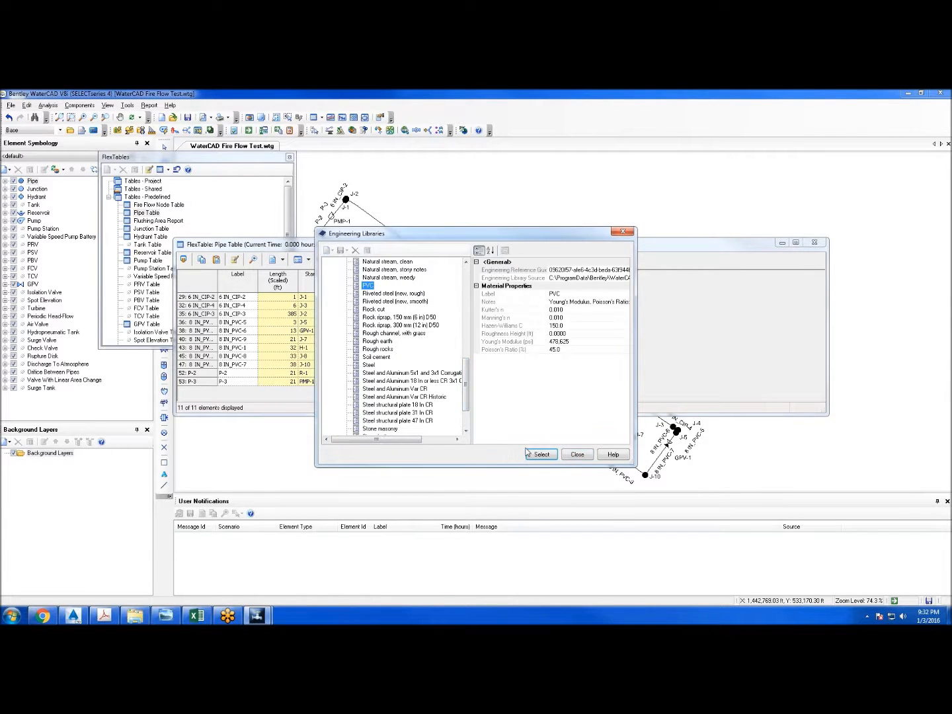
pyautogui.click(533, 455)
# Set the material of pipe 8 IN_PVC-7 to PVC from the material library
pyautogui.click(432, 365)
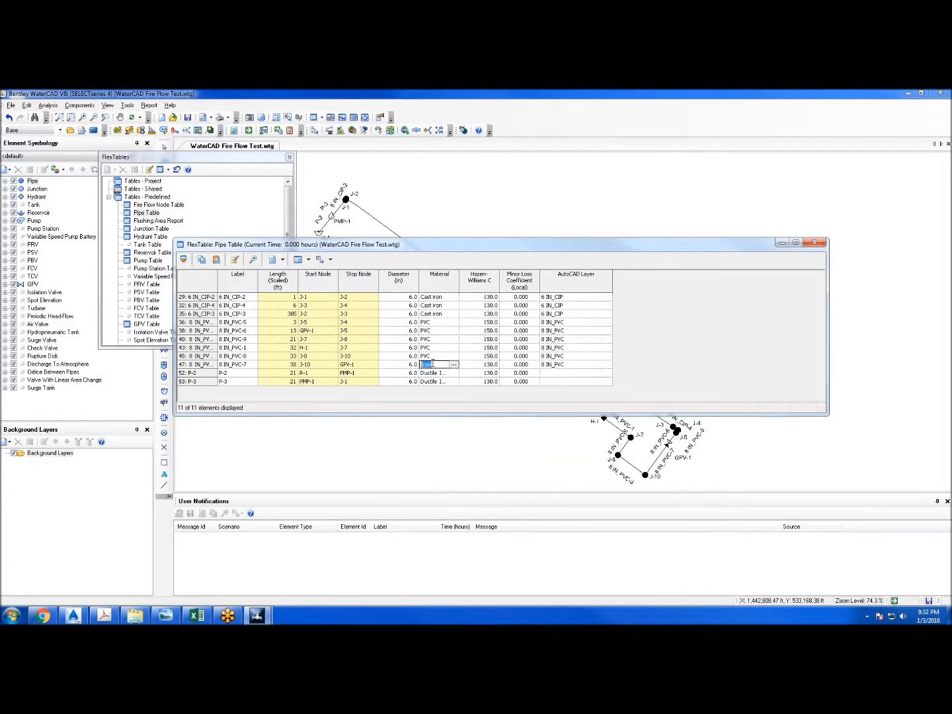
pyautogui.click(455, 365)
pyautogui.moveTo(467, 321); pyautogui.dragTo(468, 399)
pyautogui.click(367, 285)
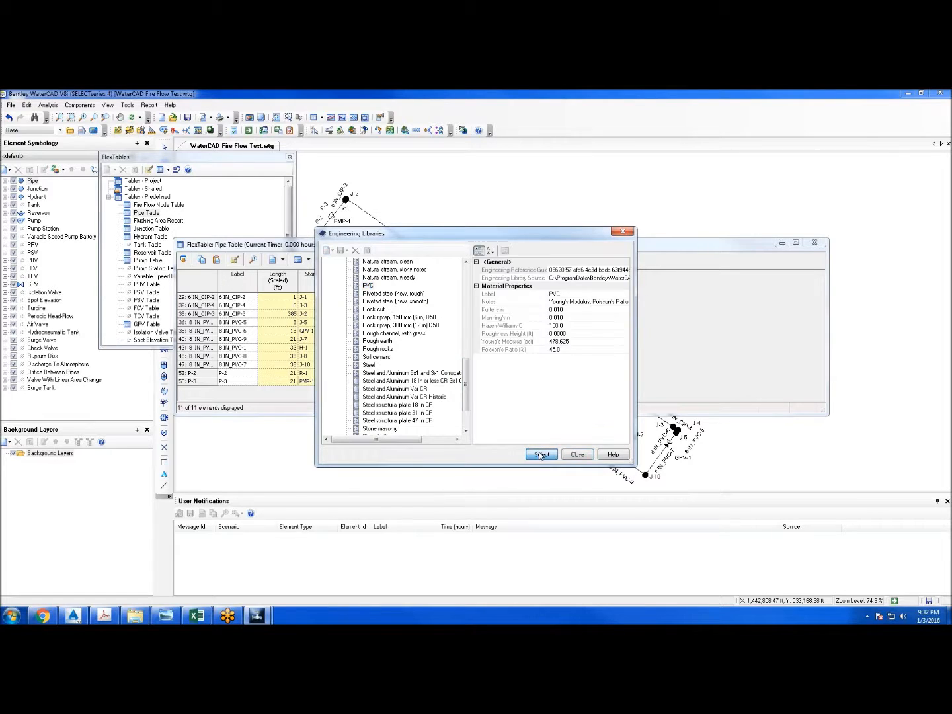
pyautogui.click(541, 457)
# Set the material of pipes P-2 and P-3 to Cast iron from the material library
pyautogui.click(453, 373)
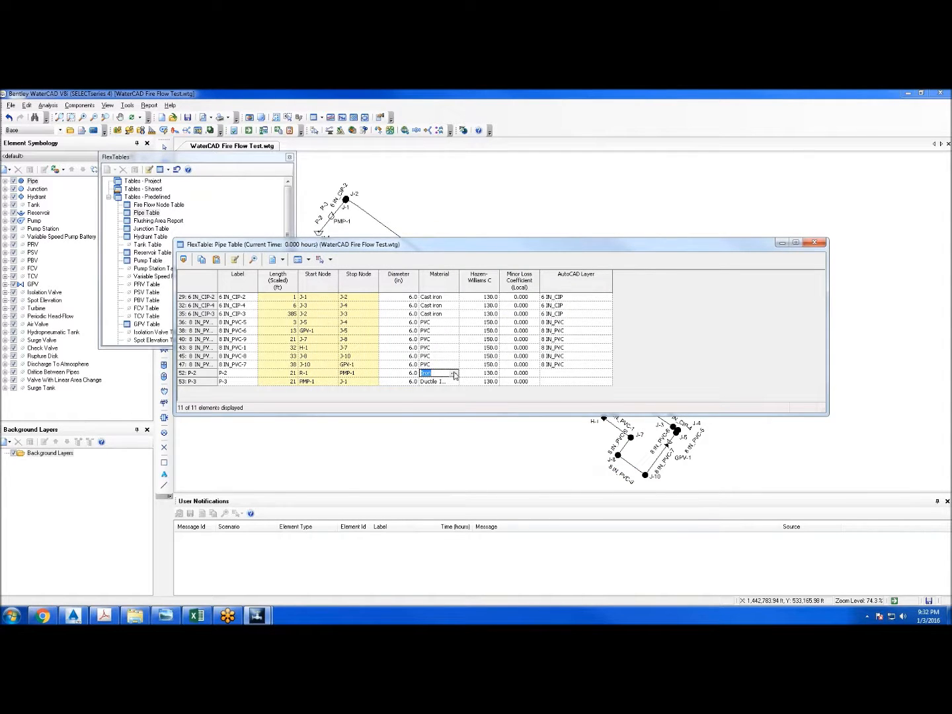
pyautogui.moveTo(467, 283); pyautogui.dragTo(471, 313)
pyautogui.click(378, 348)
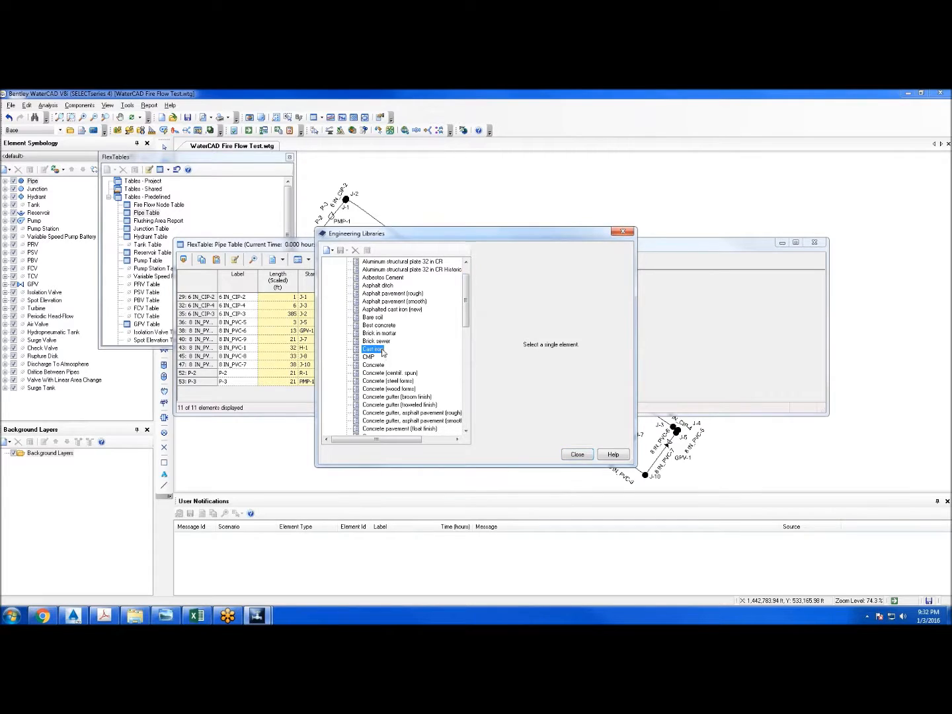
pyautogui.click(543, 454)
pyautogui.click(428, 382)
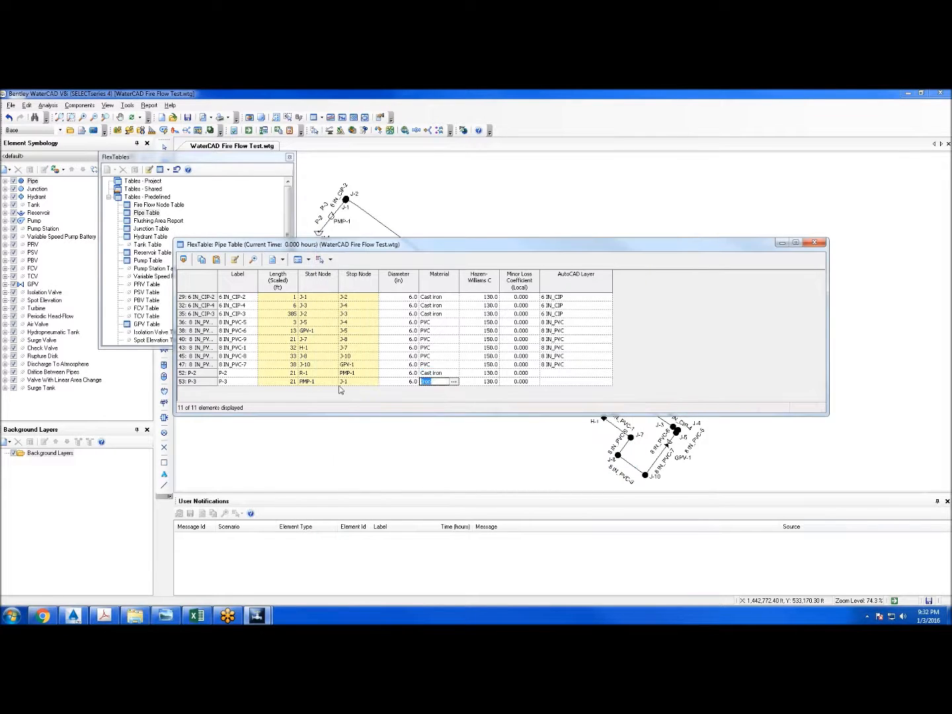
pyautogui.click(453, 384)
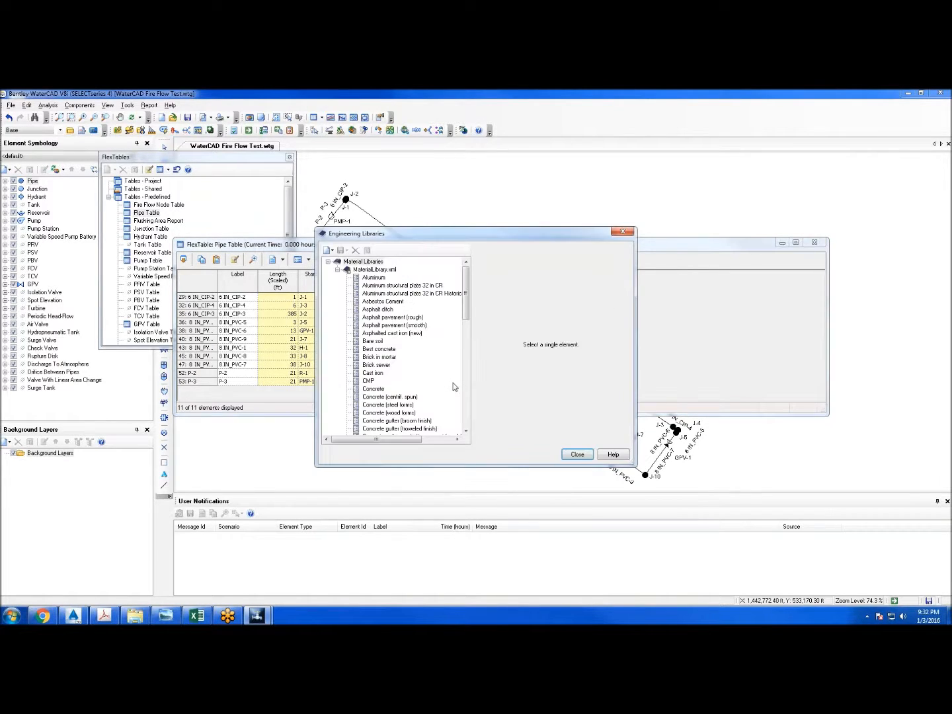
pyautogui.click(372, 373)
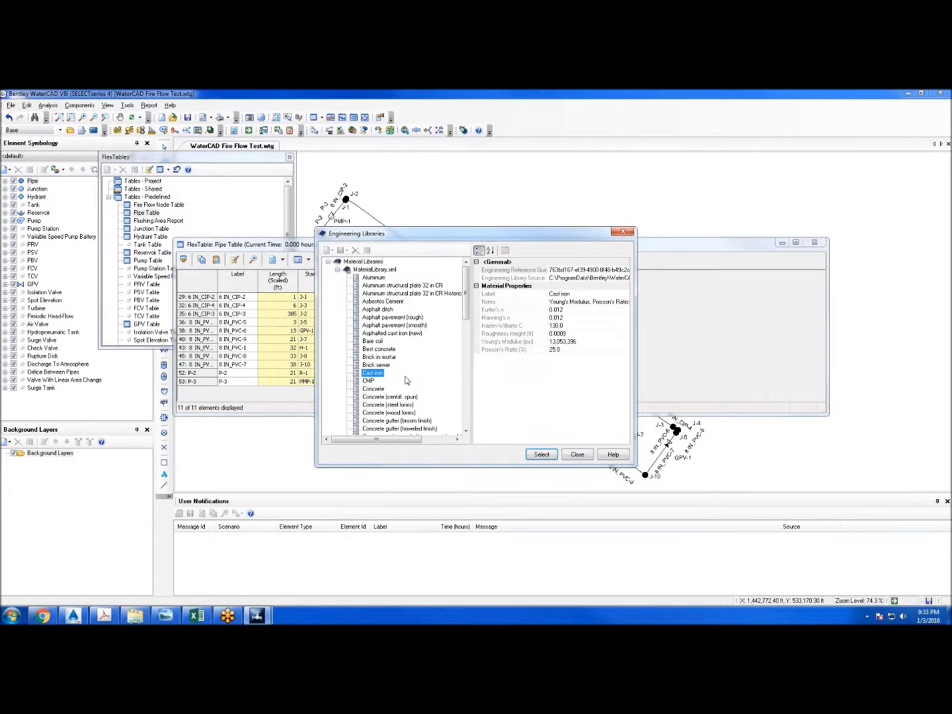
pyautogui.click(541, 455)
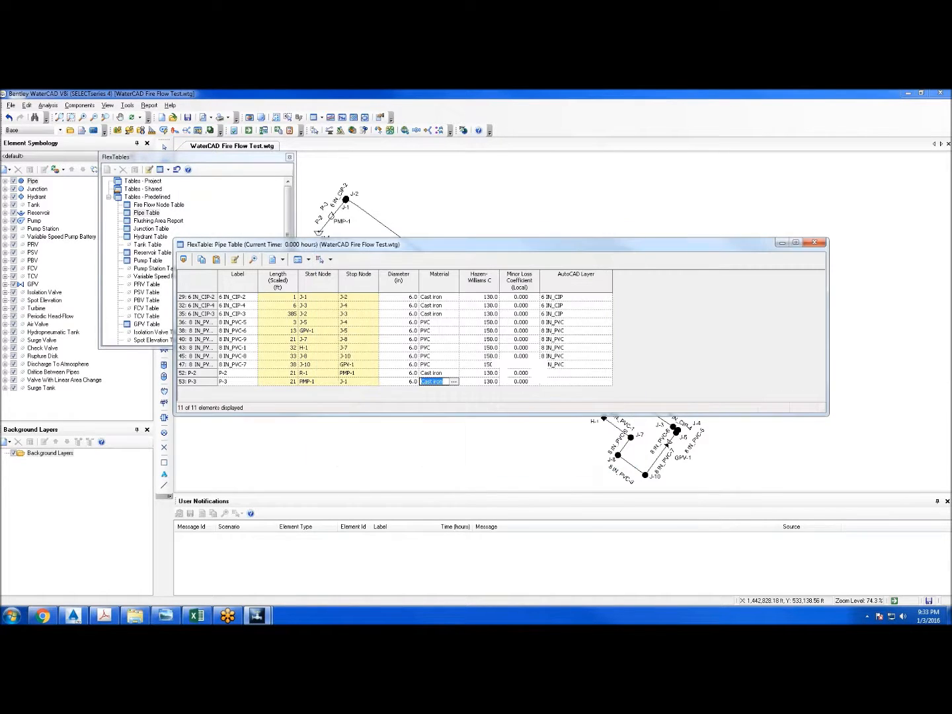
# Set the diameters of the six 8 IN_PVC pipes to 8 in and of pipes P-2 and P-3 to 150 in
pyautogui.click(408, 307)
pyautogui.click(412, 323)
pyautogui.write('8')
pyautogui.press('Down')
pyautogui.write('8')
pyautogui.press('Down')
pyautogui.write('8')
pyautogui.press('Down')
pyautogui.write('8')
pyautogui.press('Down')
pyautogui.write('8')
pyautogui.press('Down')
pyautogui.write('8')
pyautogui.press('Down')
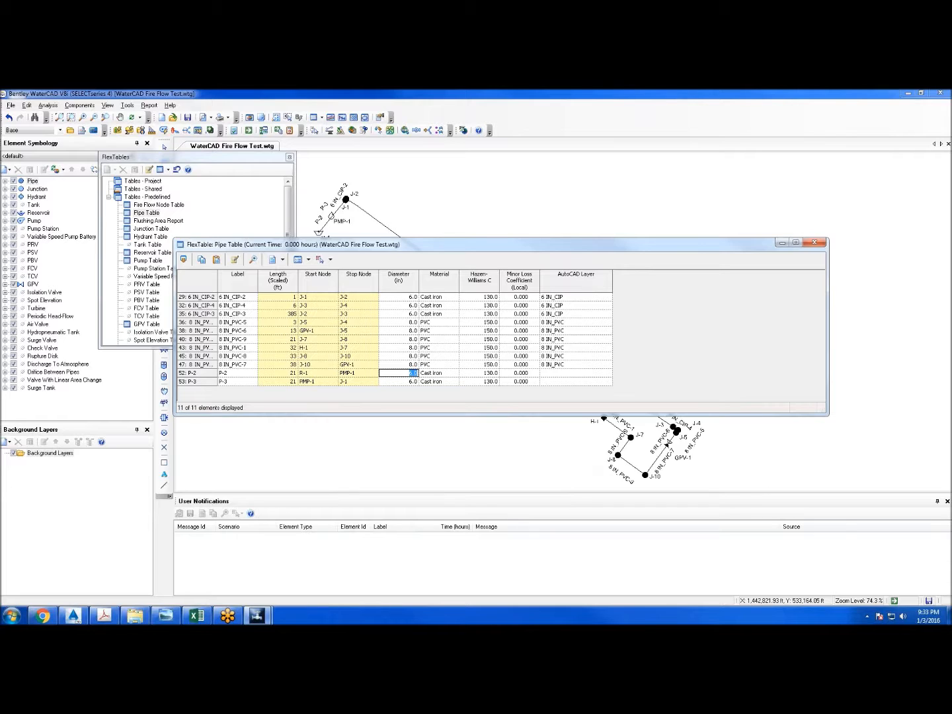
pyautogui.press('Return')
# Move the Pipe Table down and examine the network from PMP-1 and junctions J-1 and J-2 along pipe 6 IN_CIP-3
pyautogui.moveTo(513, 244); pyautogui.dragTo(551, 347)
pyautogui.scroll(3, 455, 257)
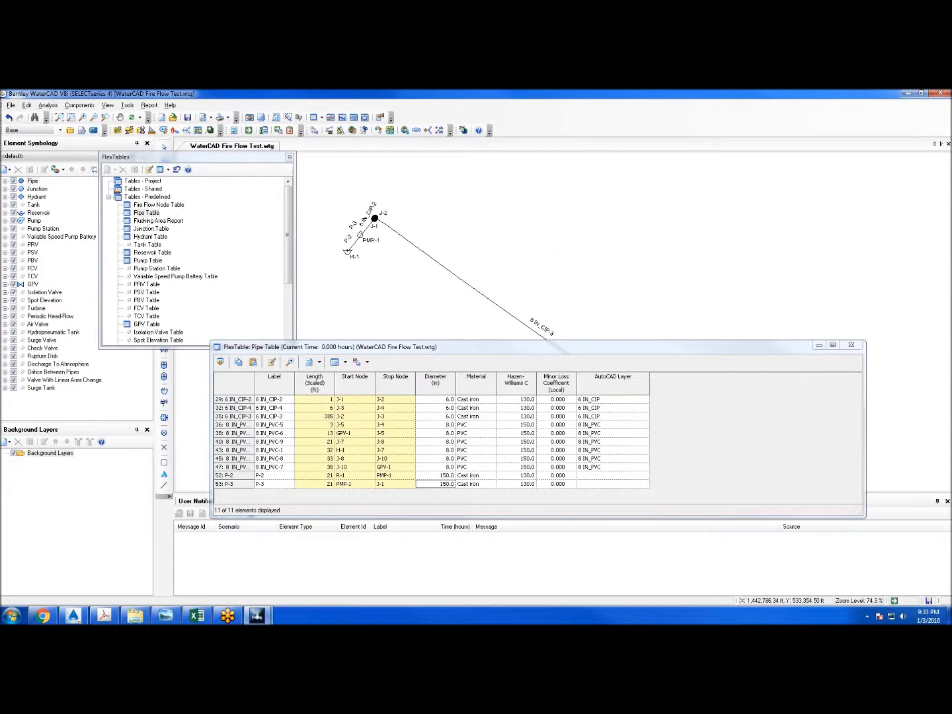
pyautogui.scroll(4, 455, 257)
pyautogui.scroll(-2, 418, 227)
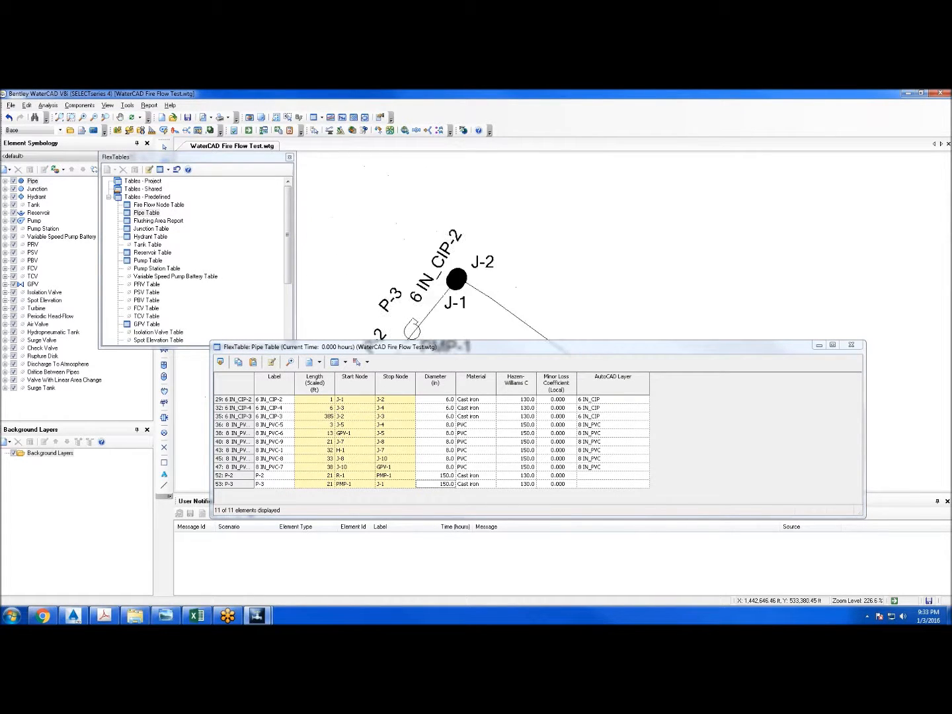
pyautogui.moveTo(449, 273); pyautogui.dragTo(432, 250)
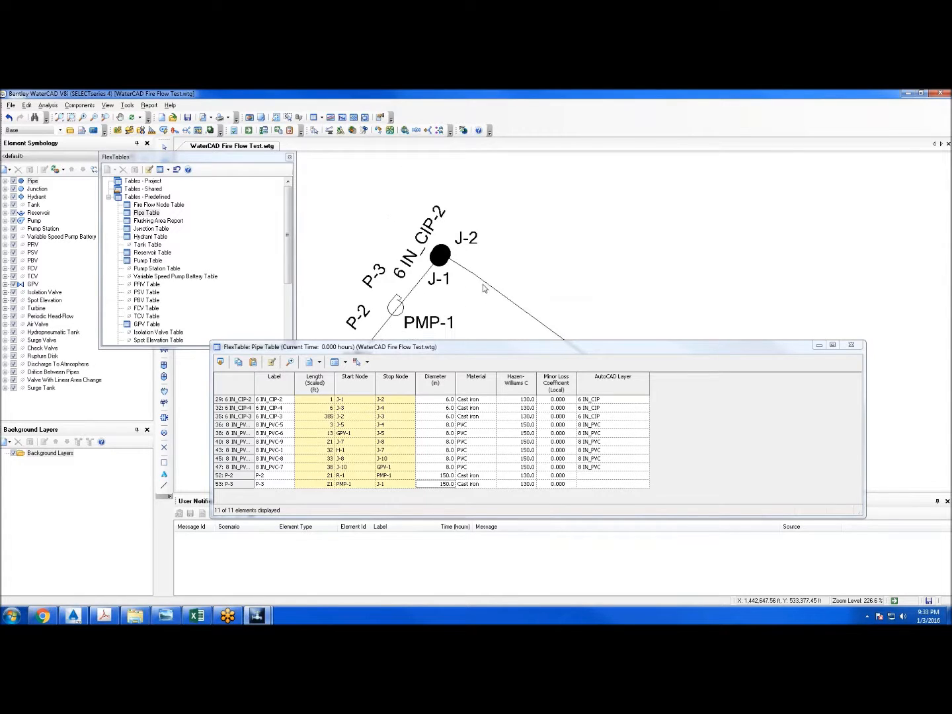
pyautogui.moveTo(508, 294); pyautogui.dragTo(350, 169)
pyautogui.scroll(-1, 446, 248)
pyautogui.scroll(-1, 384, 207)
pyautogui.scroll(-1, 475, 247)
pyautogui.moveTo(543, 283); pyautogui.dragTo(464, 218)
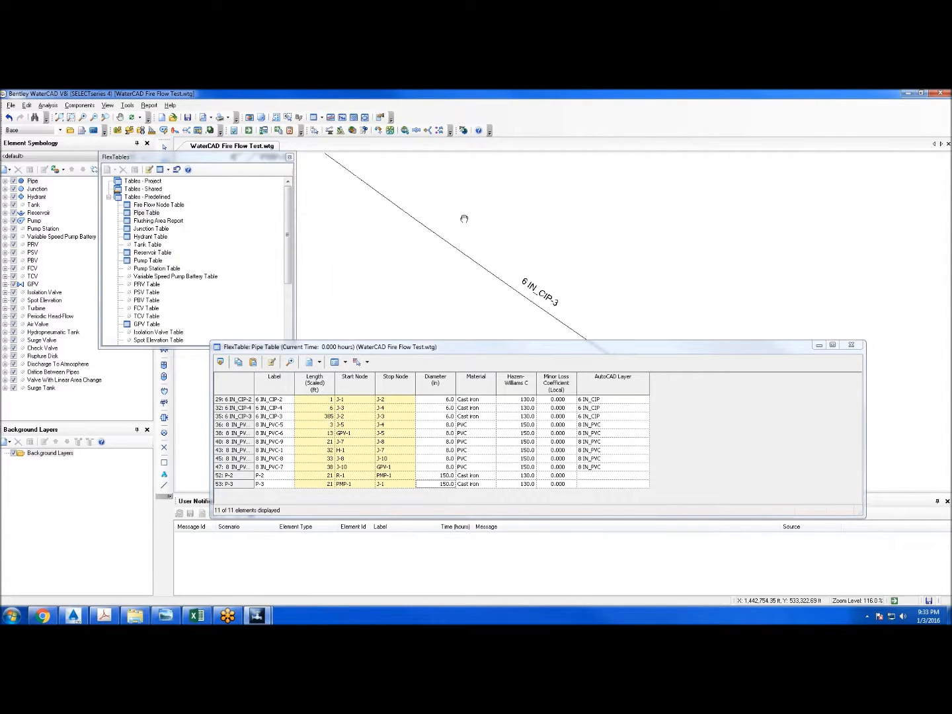
pyautogui.moveTo(453, 238); pyautogui.dragTo(458, 241)
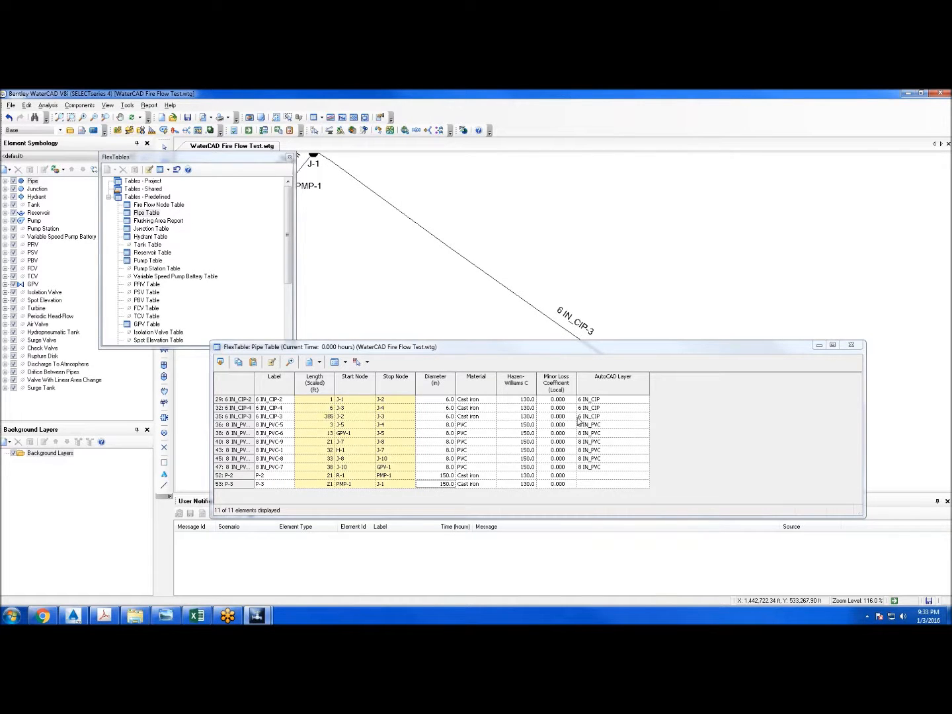
# Set the minor loss coefficient of pipe 6 IN_CIP-3 to Tee - Branch Flow (1.280) from the minor loss library
pyautogui.click(559, 417)
pyautogui.click(571, 418)
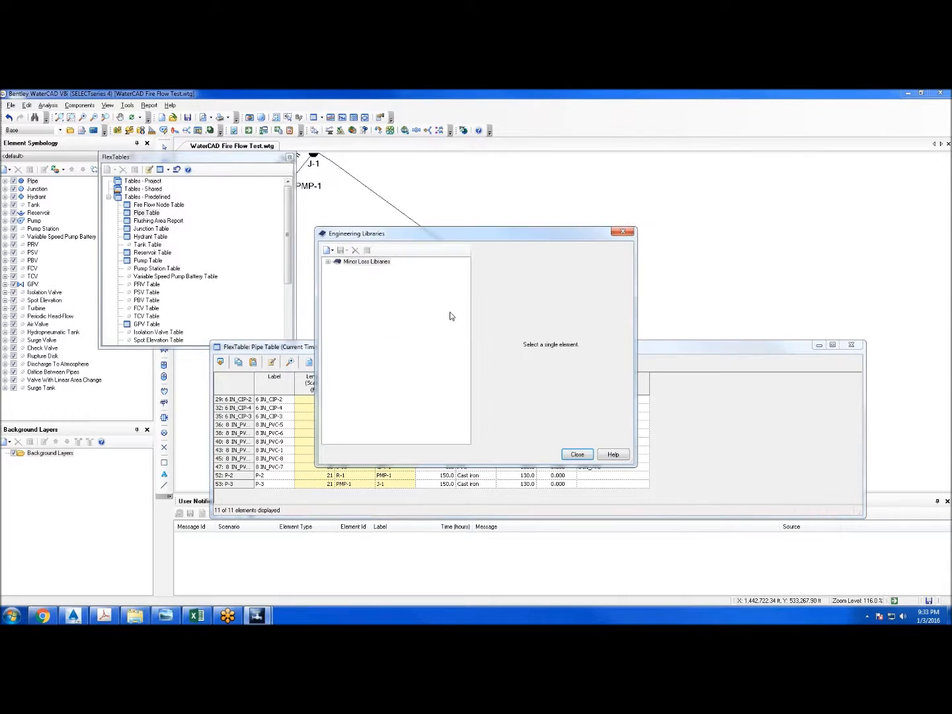
pyautogui.doubleClick(339, 262)
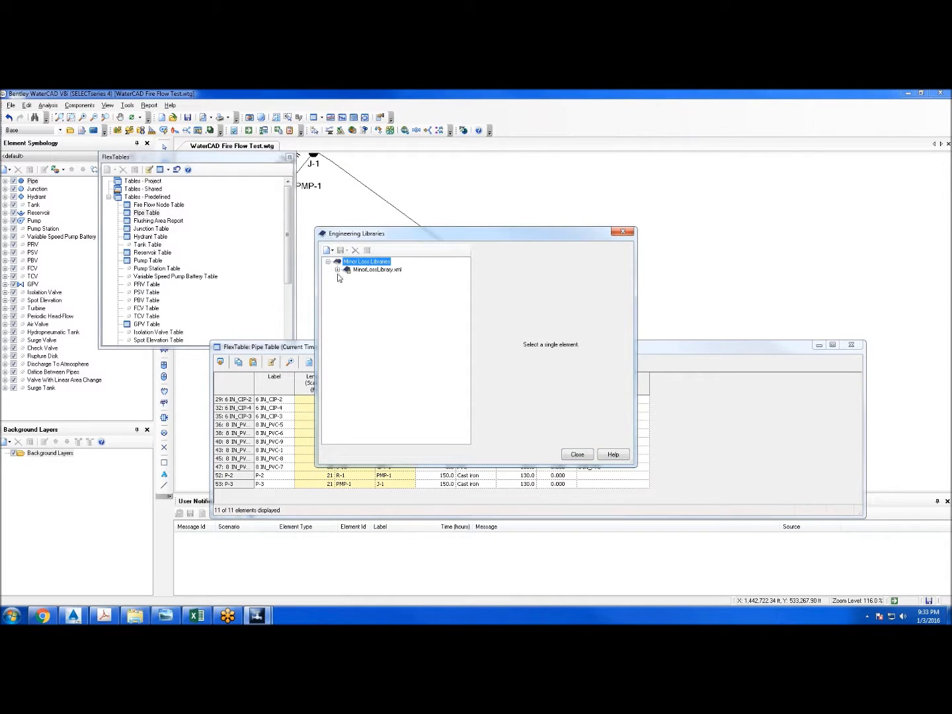
pyautogui.click(338, 270)
pyautogui.click(397, 351)
pyautogui.scroll(-3, 410, 364)
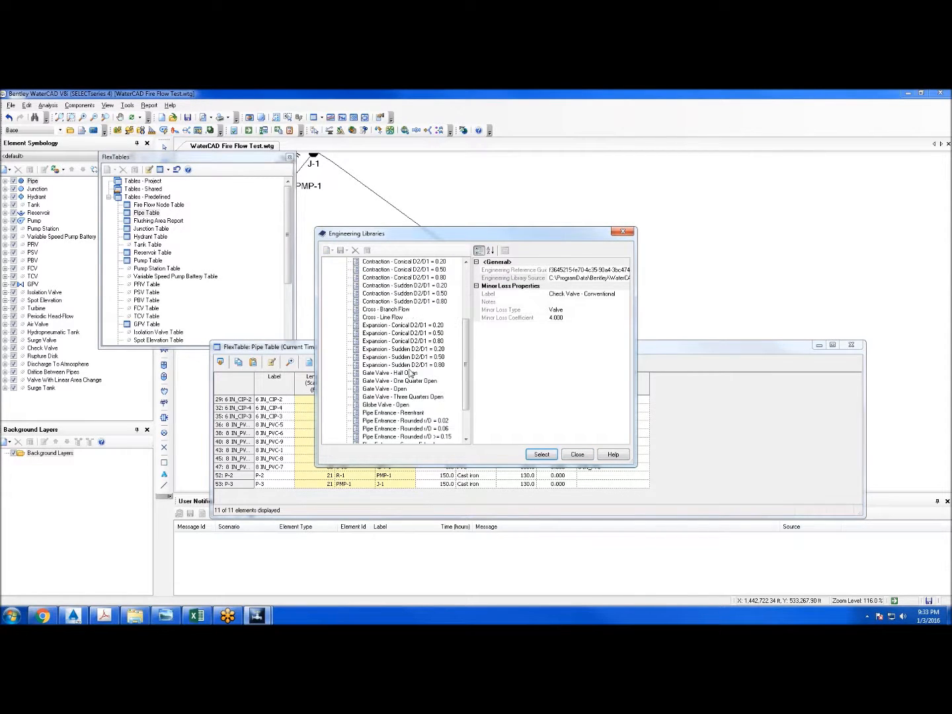
pyautogui.scroll(-1, 410, 384)
pyautogui.click(401, 389)
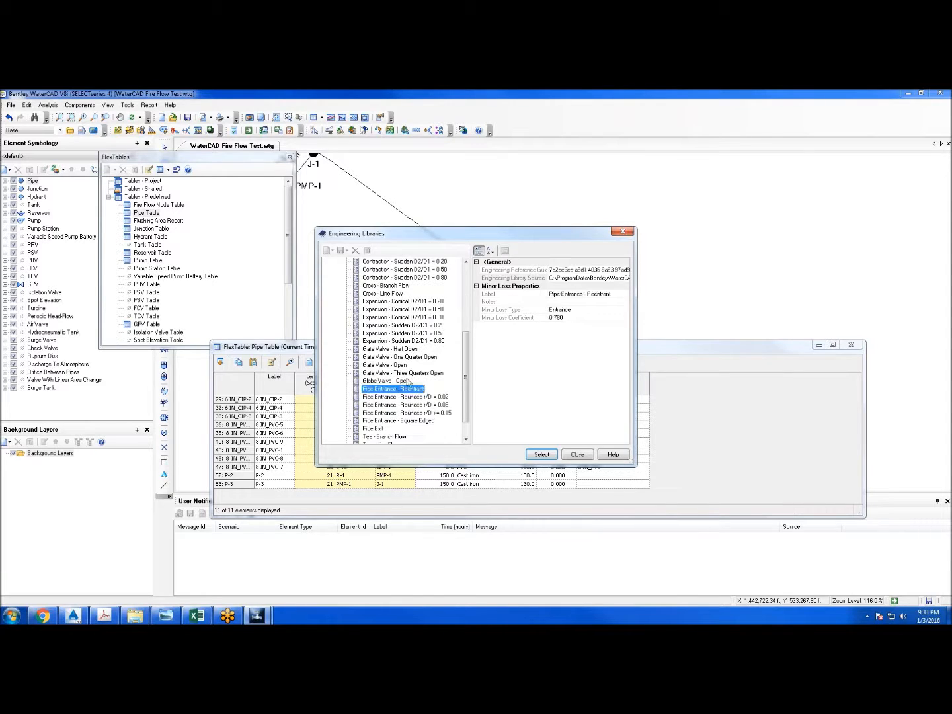
pyautogui.scroll(2, 409, 383)
pyautogui.scroll(2, 415, 345)
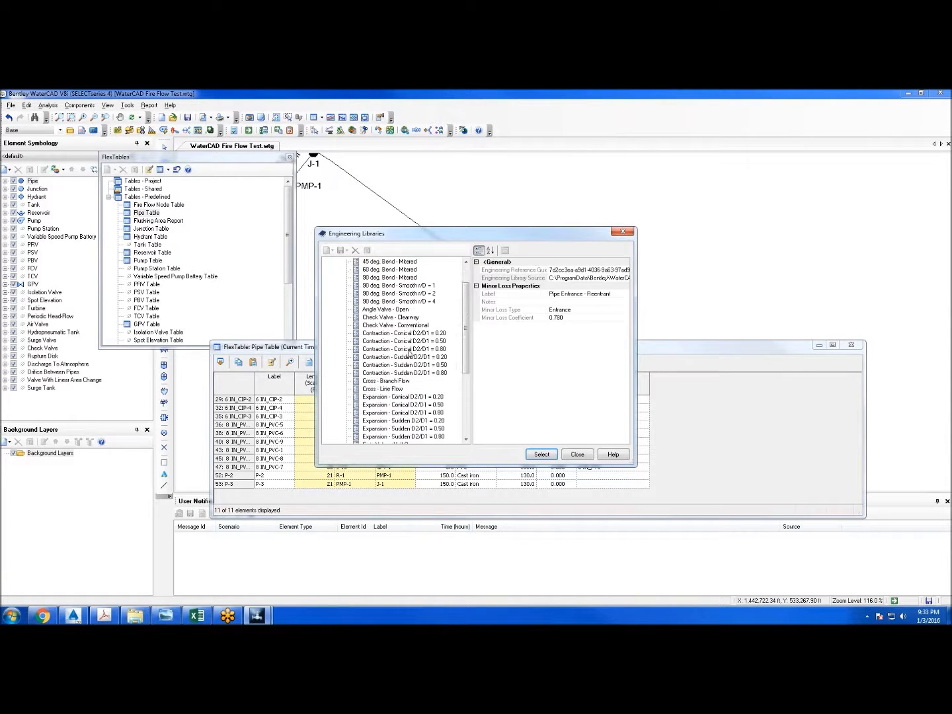
pyautogui.scroll(-5, 410, 364)
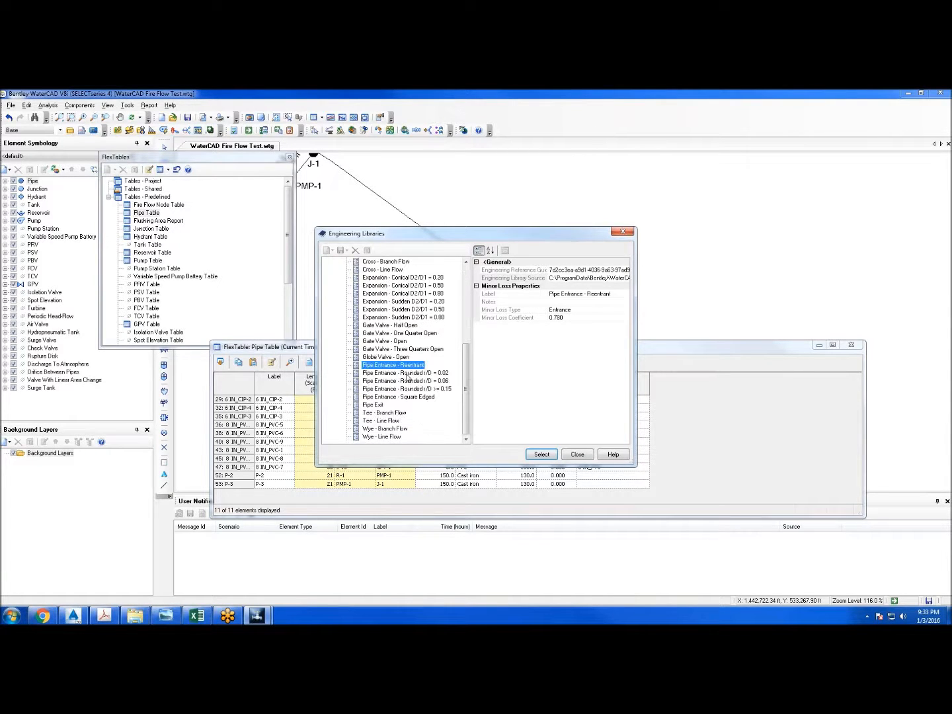
pyautogui.click(390, 414)
pyautogui.click(542, 455)
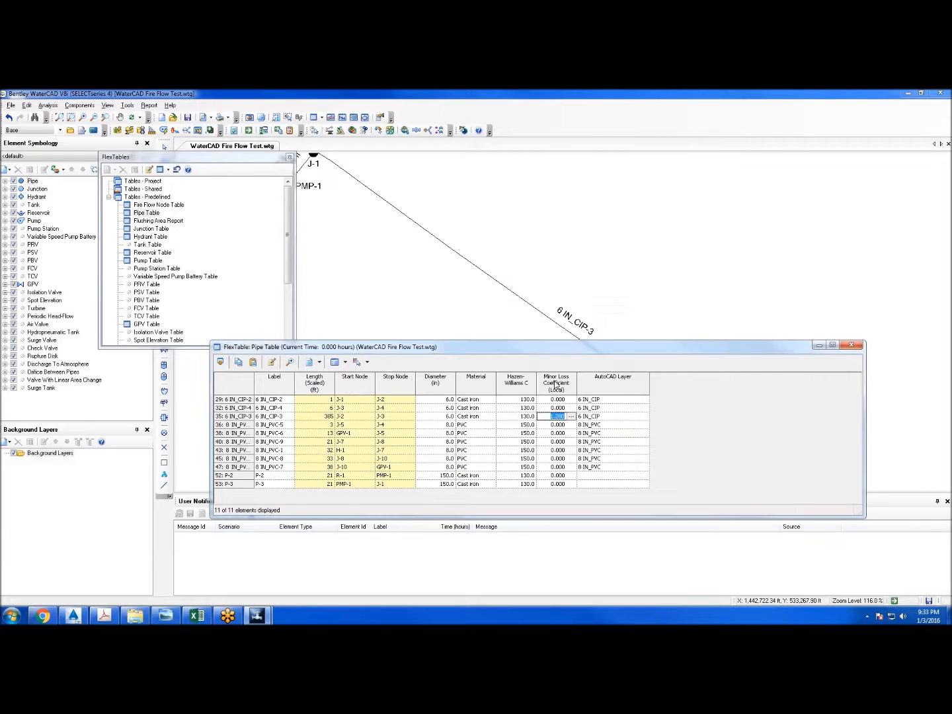
# Set the minor loss coefficient of pipe 6 IN_CIP-4 to Tee - Line Flow (0.350) from the minor loss library
pyautogui.scroll(-5, 526, 253)
pyautogui.scroll(5, 526, 253)
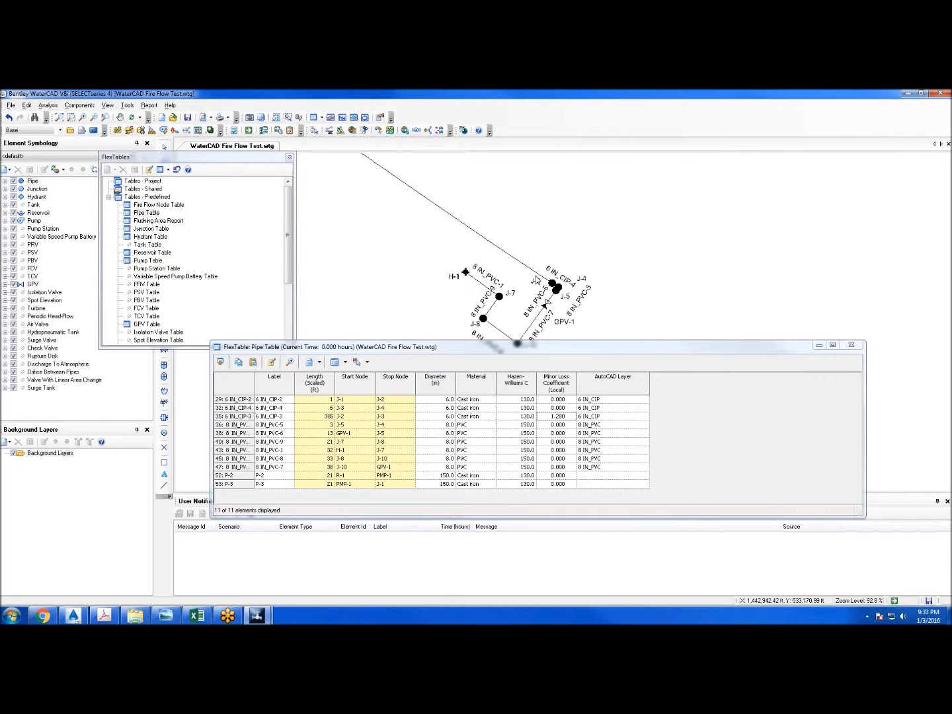
pyautogui.scroll(3, 533, 271)
pyautogui.scroll(5, 535, 271)
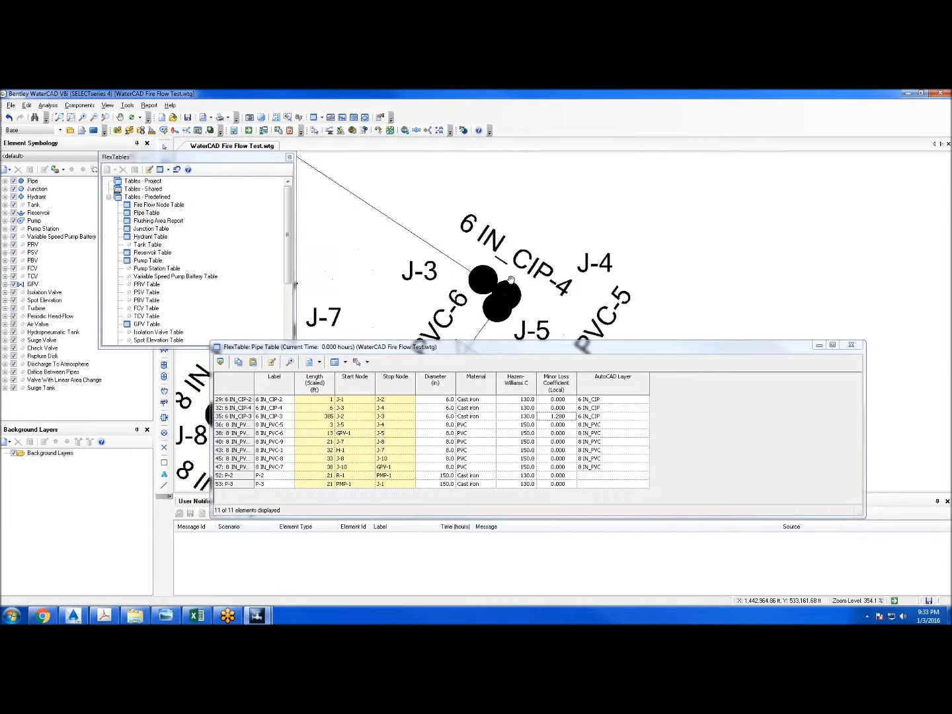
pyautogui.scroll(-2, 444, 270)
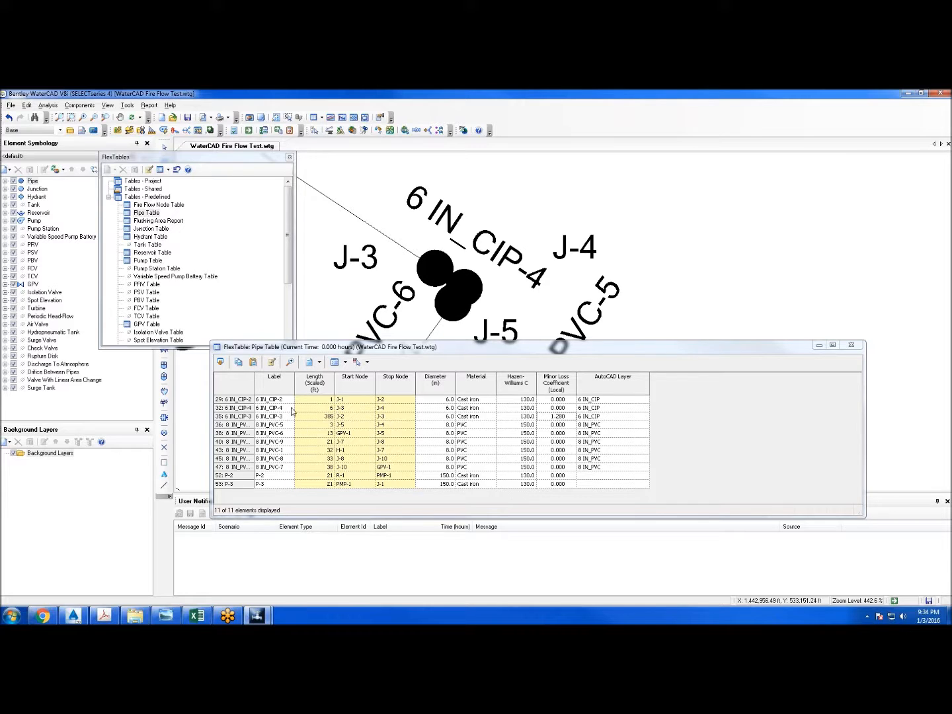
pyautogui.click(264, 410)
pyautogui.doubleClick(572, 409)
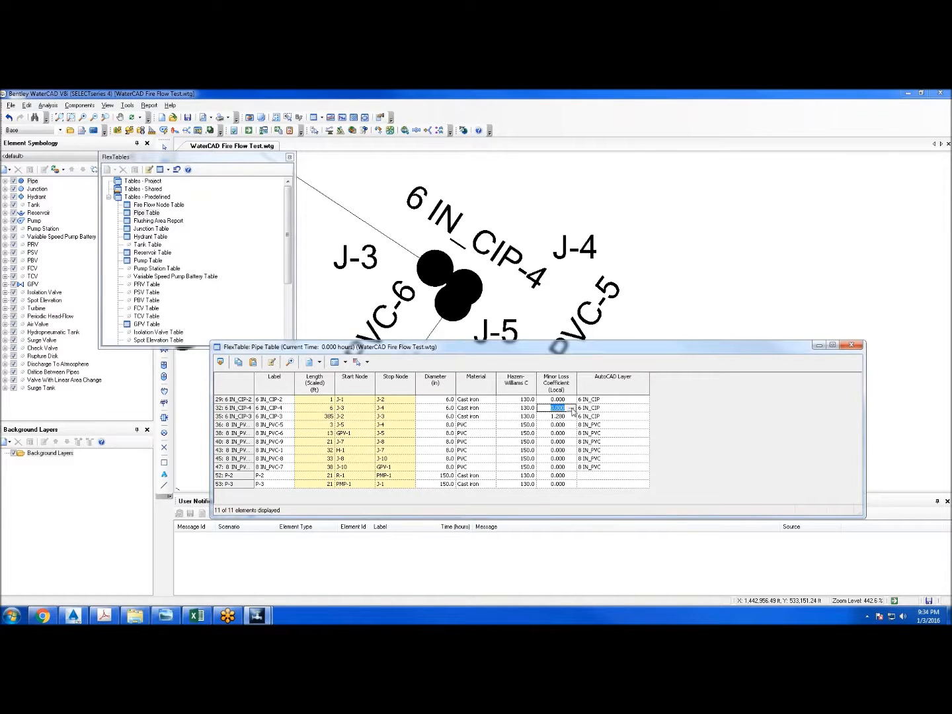
pyautogui.click(572, 408)
pyautogui.moveTo(467, 343); pyautogui.dragTo(468, 423)
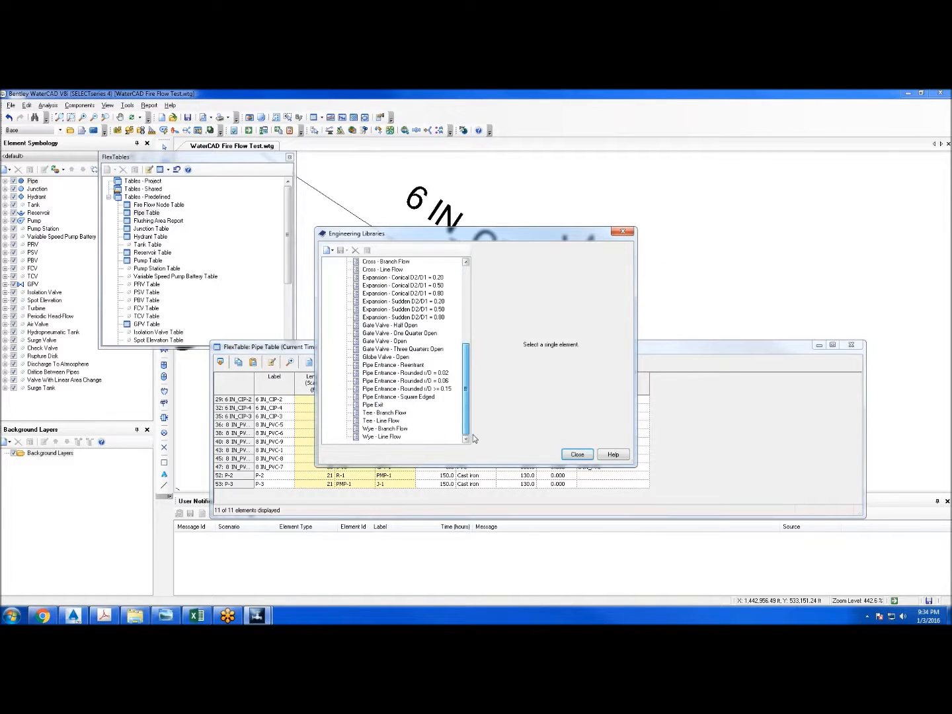
pyautogui.click(380, 421)
pyautogui.click(529, 454)
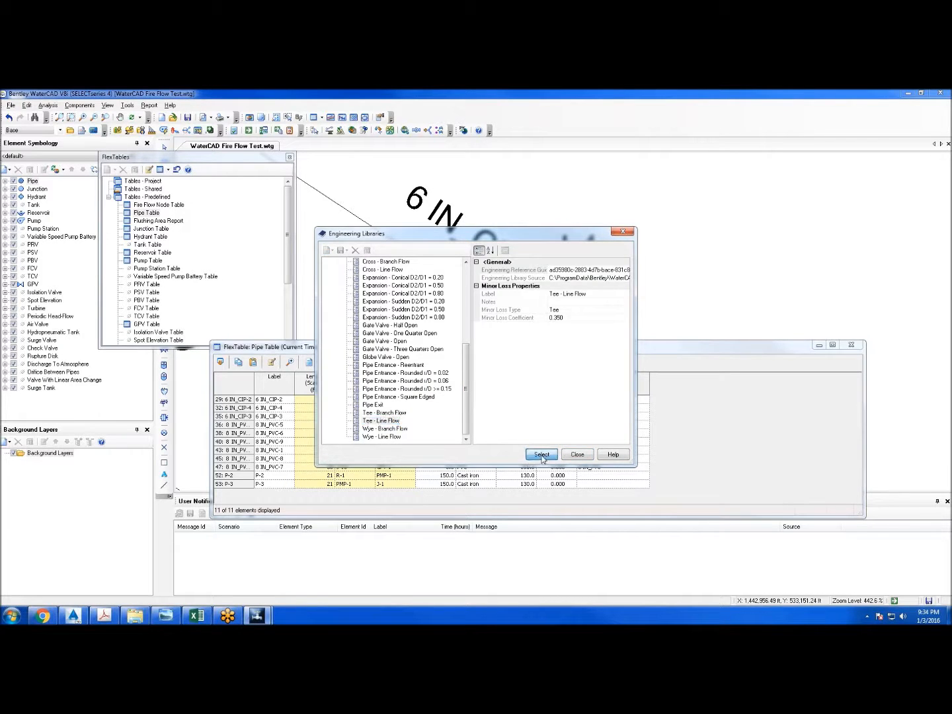
# Set the minor loss coefficient of pipe 8 IN_PVC-5 to Tee - Branch Flow (1.280) from the minor loss library
pyautogui.scroll(-2, 595, 267)
pyautogui.scroll(3, 585, 271)
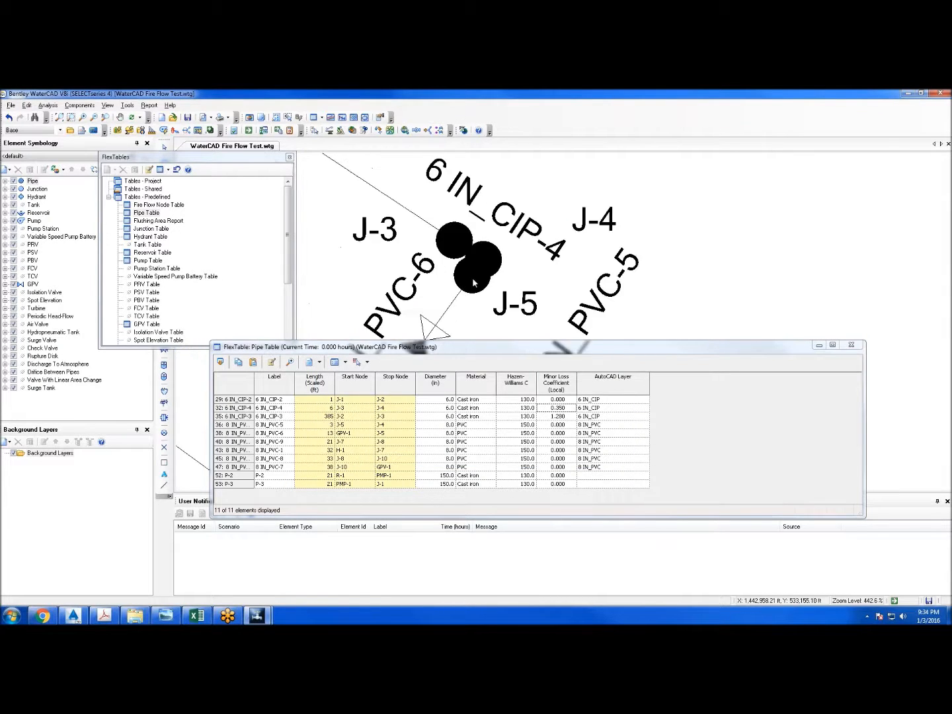
pyautogui.scroll(-2, 595, 302)
pyautogui.moveTo(593, 298); pyautogui.dragTo(575, 265)
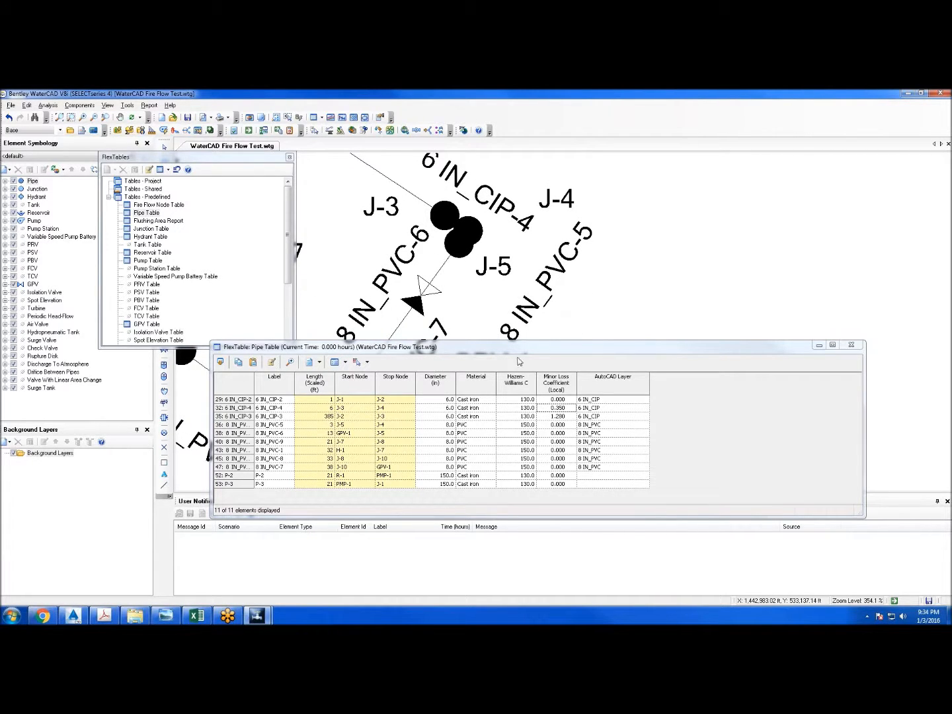
pyautogui.click(285, 426)
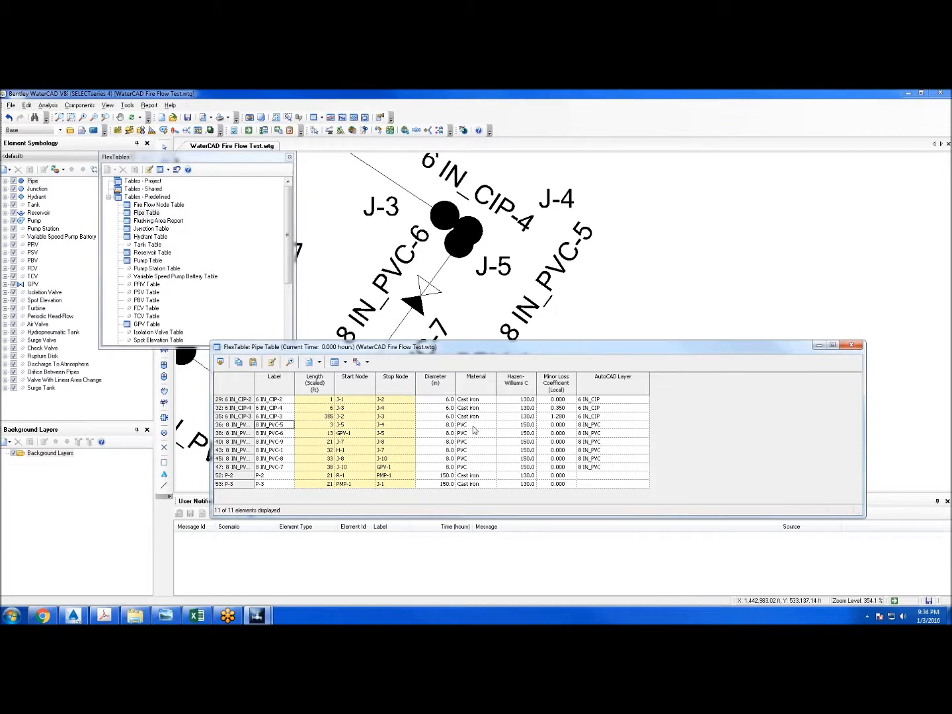
pyautogui.click(554, 425)
pyautogui.click(571, 427)
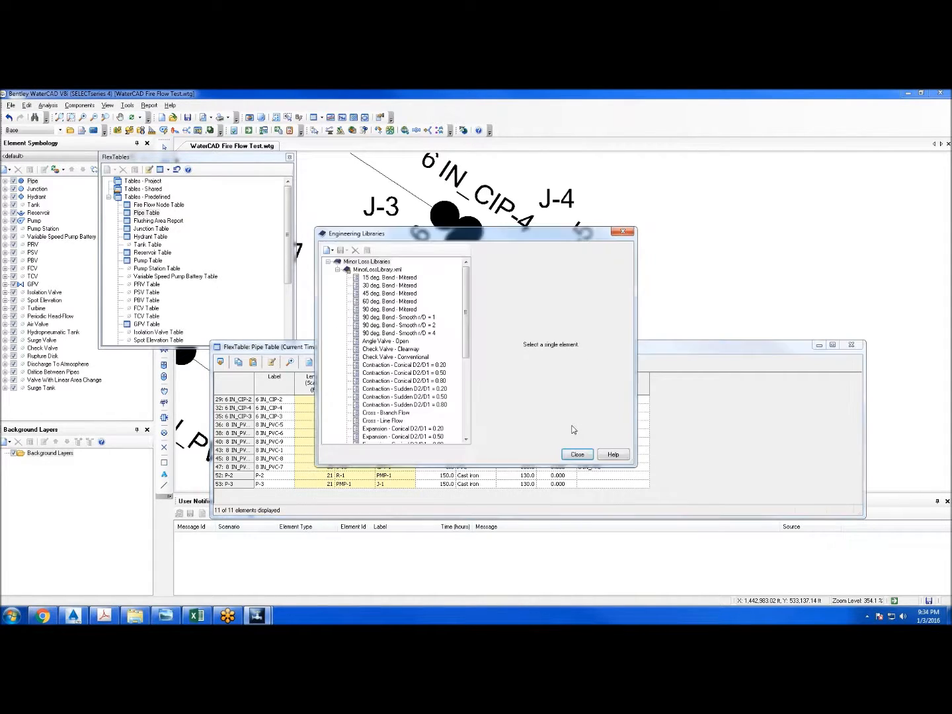
pyautogui.moveTo(467, 352); pyautogui.dragTo(445, 436)
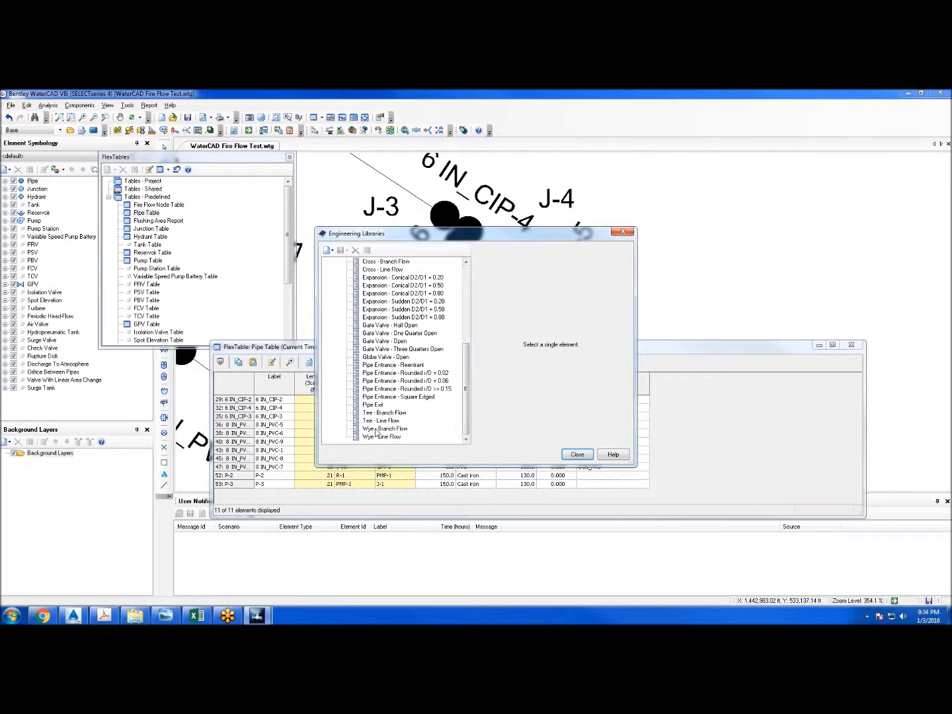
pyautogui.click(391, 420)
pyautogui.click(542, 453)
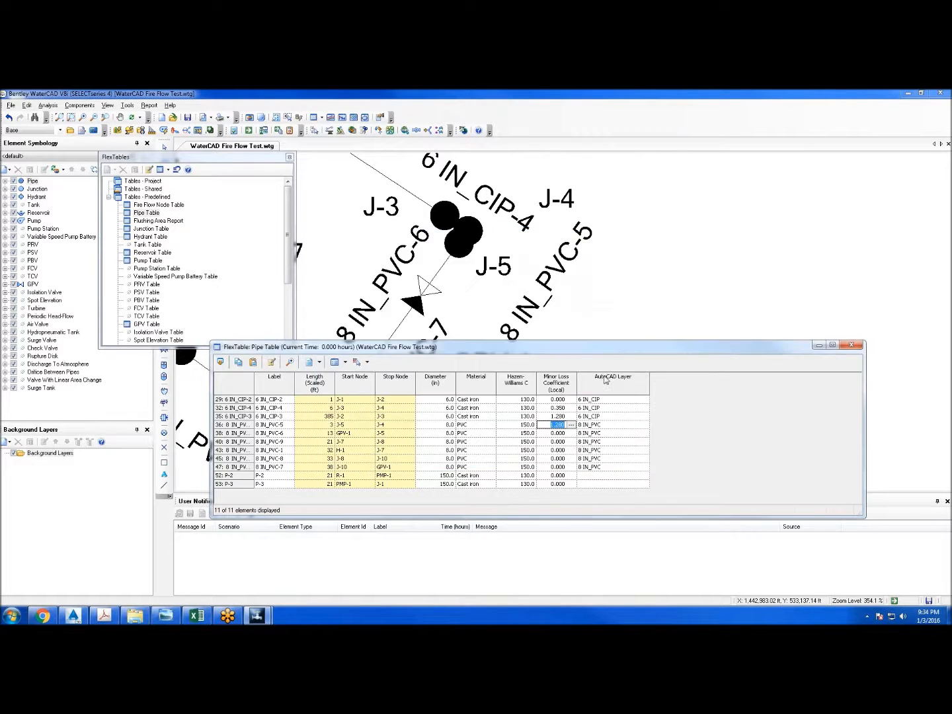
pyautogui.click(617, 254)
# Set the minor loss coefficient of pipe 8 IN_PVC-6 to Gate Valve - Open (0.390) from the minor loss library
pyautogui.scroll(-1, 616, 250)
pyautogui.scroll(1, 528, 248)
pyautogui.moveTo(531, 257)
pyautogui.mouseDown()
pyautogui.moveTo(531, 265)
pyautogui.moveTo(499, 274)
pyautogui.mouseUp()
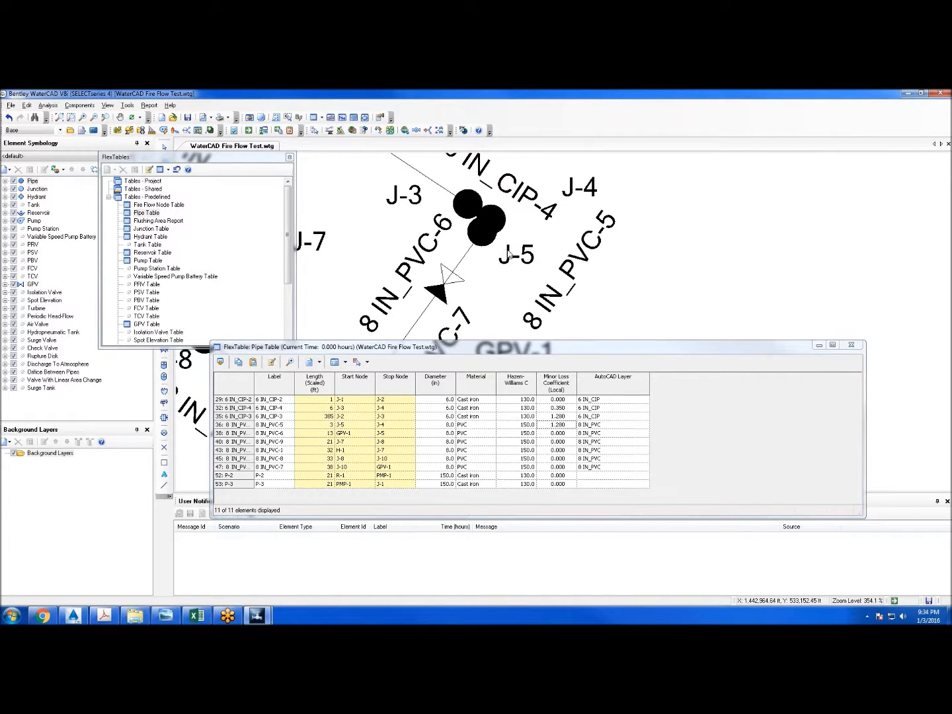
pyautogui.moveTo(509, 254)
pyautogui.mouseDown()
pyautogui.moveTo(511, 269)
pyautogui.moveTo(523, 224)
pyautogui.mouseUp()
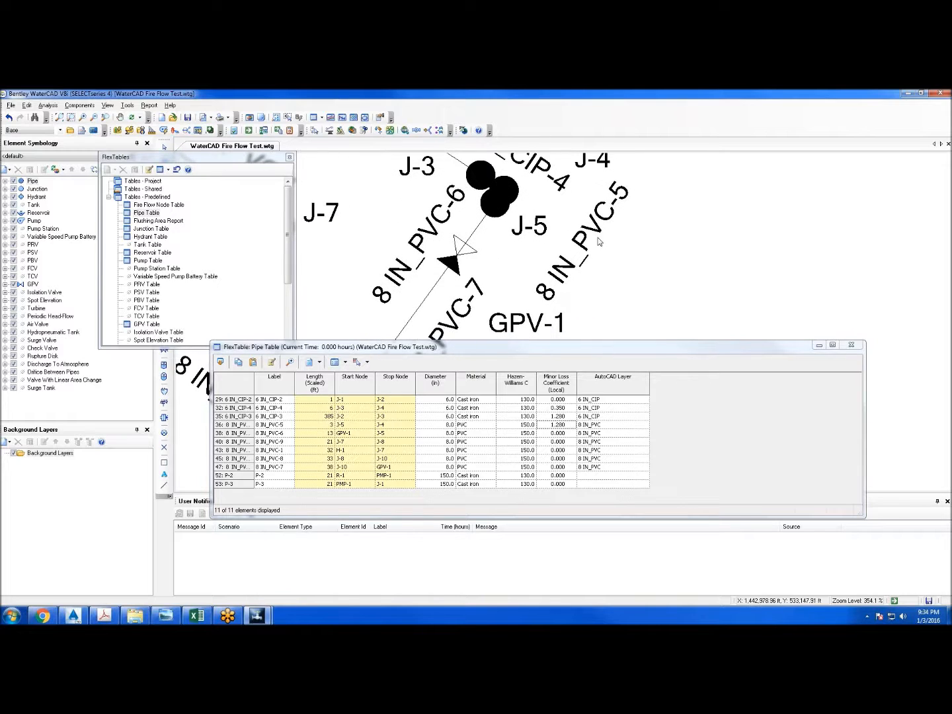
pyautogui.click(555, 427)
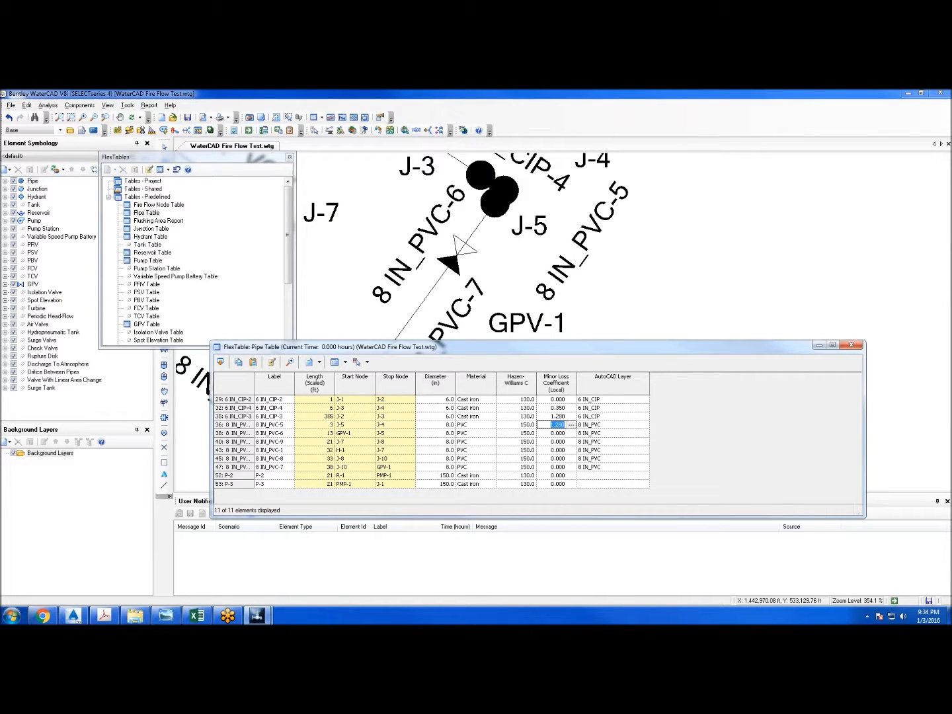
pyautogui.click(653, 246)
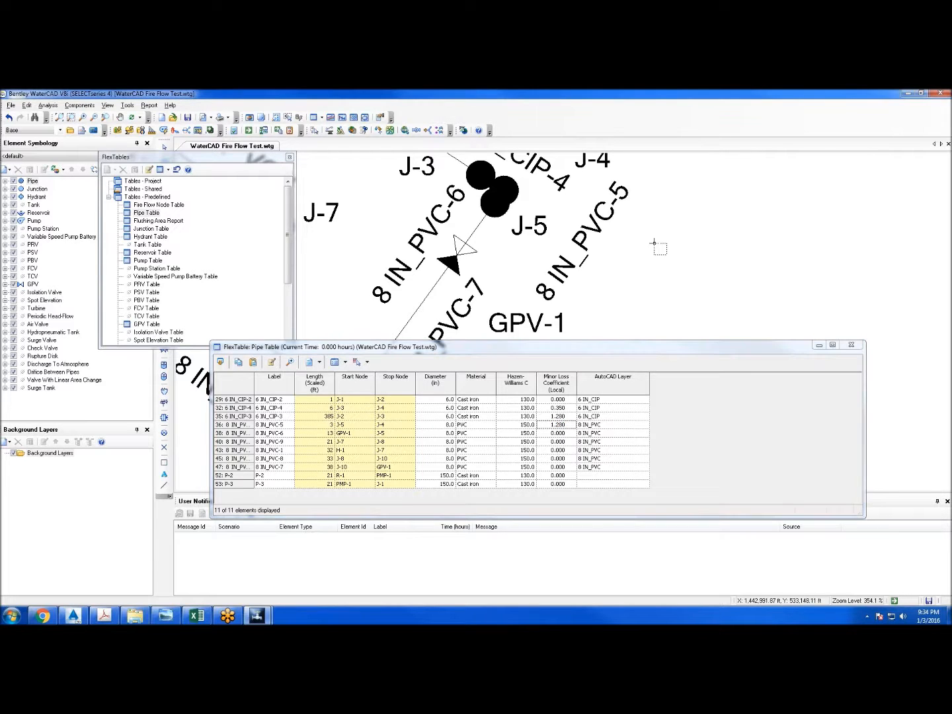
pyautogui.click(289, 435)
pyautogui.click(564, 434)
pyautogui.click(572, 433)
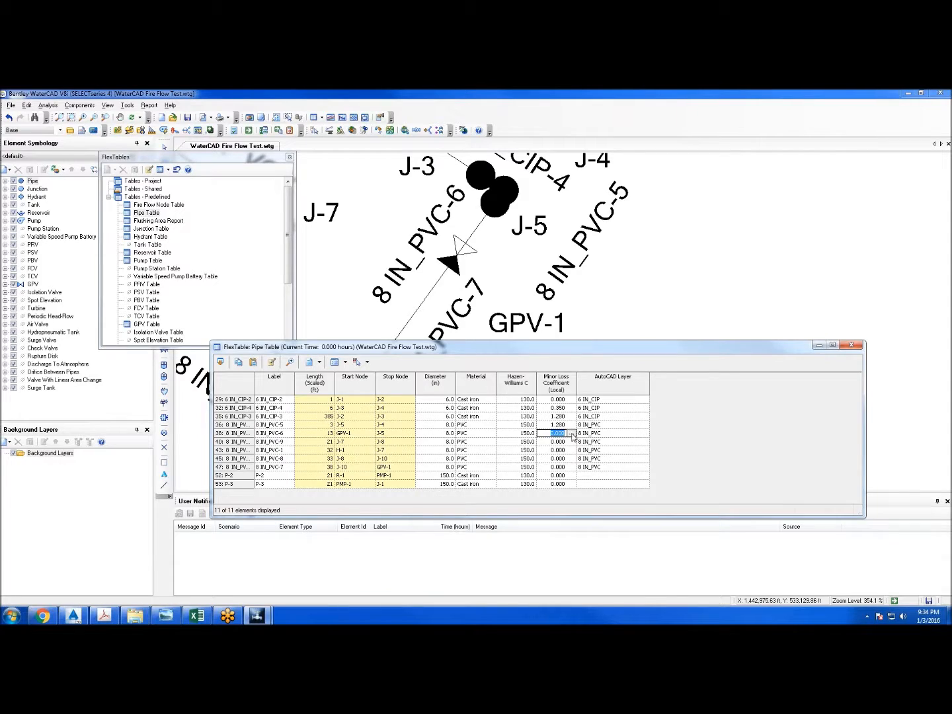
pyautogui.moveTo(464, 332); pyautogui.dragTo(461, 391)
pyautogui.click(383, 355)
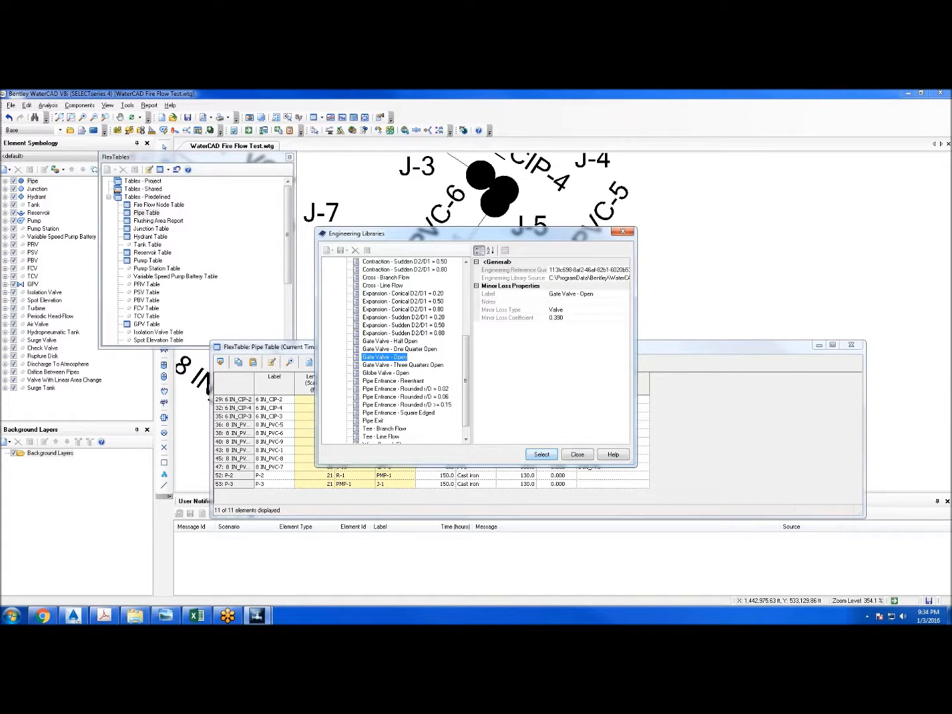
pyautogui.click(544, 453)
pyautogui.click(651, 241)
# Examine the pipe run from J-5 and GPV-1 along 8 IN_PVC-7 to J-10 and on to J-8 for fittings
pyautogui.scroll(-3, 651, 238)
pyautogui.scroll(3, 579, 252)
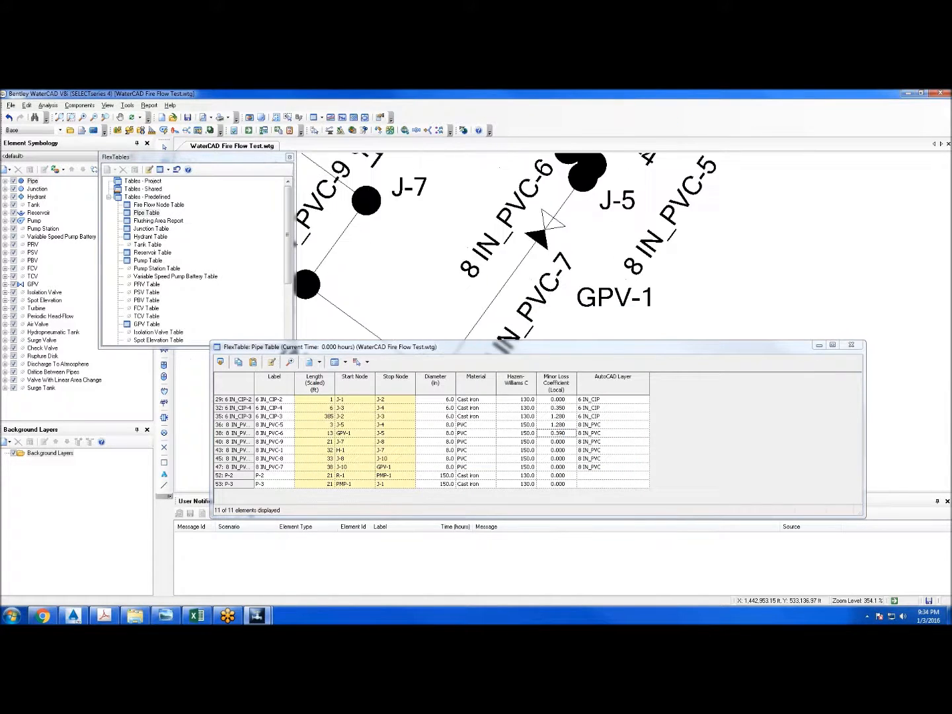
pyautogui.scroll(-1, 554, 241)
pyautogui.scroll(2, 554, 240)
pyautogui.scroll(-2, 558, 233)
pyautogui.scroll(1, 545, 251)
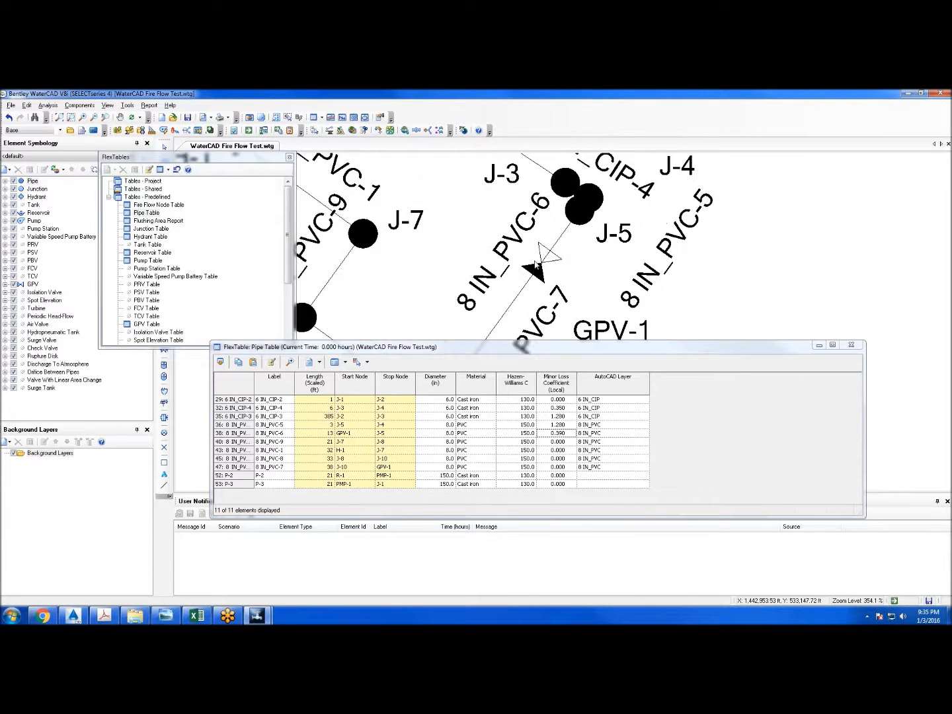
pyautogui.scroll(-1, 527, 245)
pyautogui.scroll(1, 528, 244)
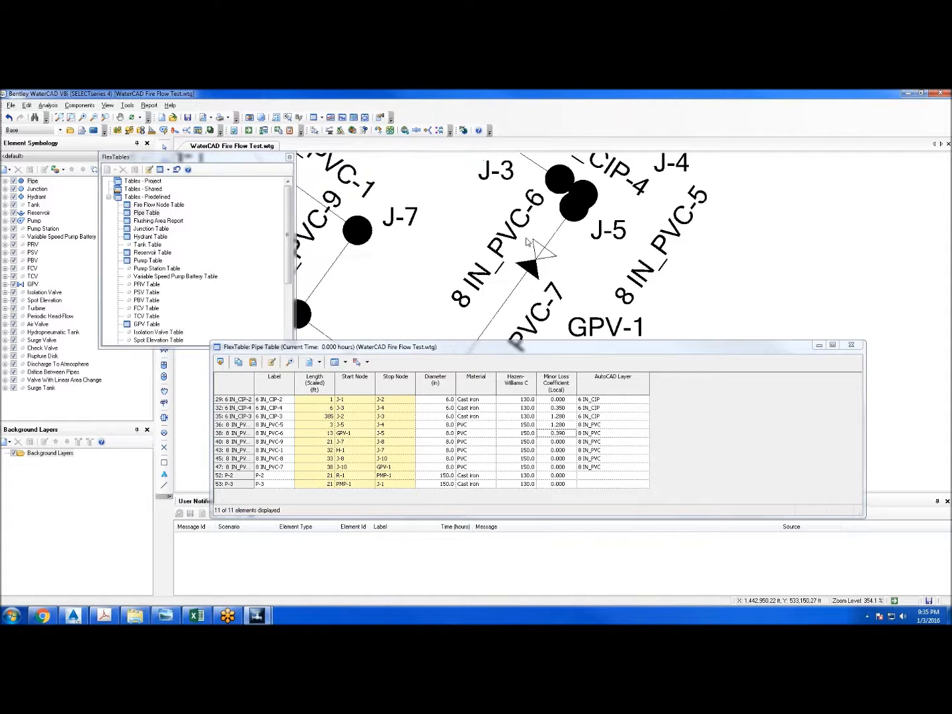
pyautogui.scroll(-3, 528, 243)
pyautogui.scroll(2, 527, 245)
pyautogui.scroll(-1, 529, 265)
pyautogui.scroll(4, 523, 227)
pyautogui.scroll(-1, 523, 227)
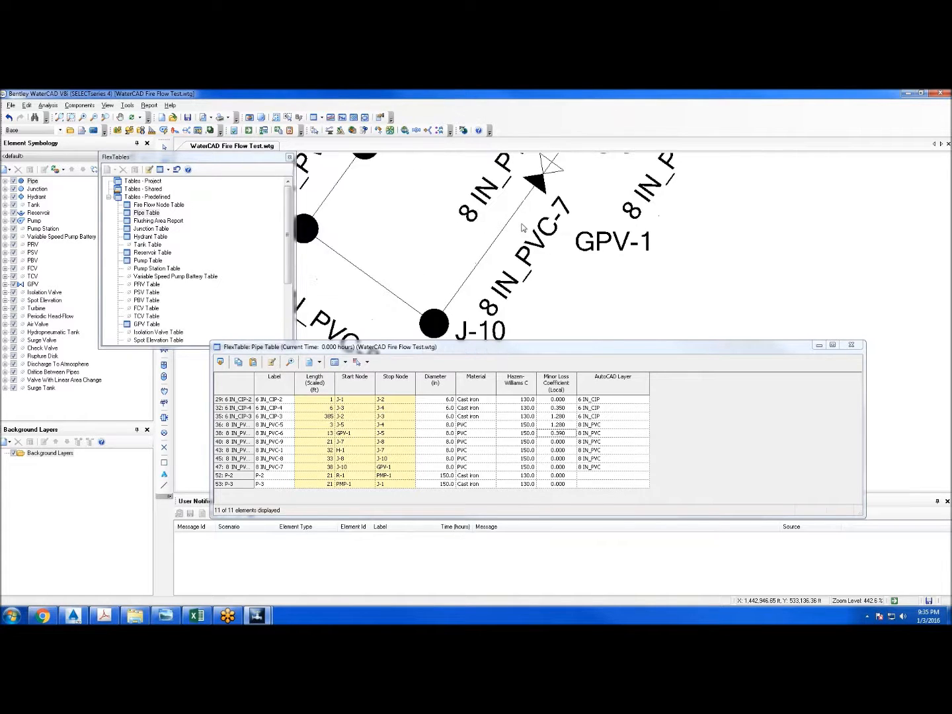
pyautogui.scroll(-3, 523, 228)
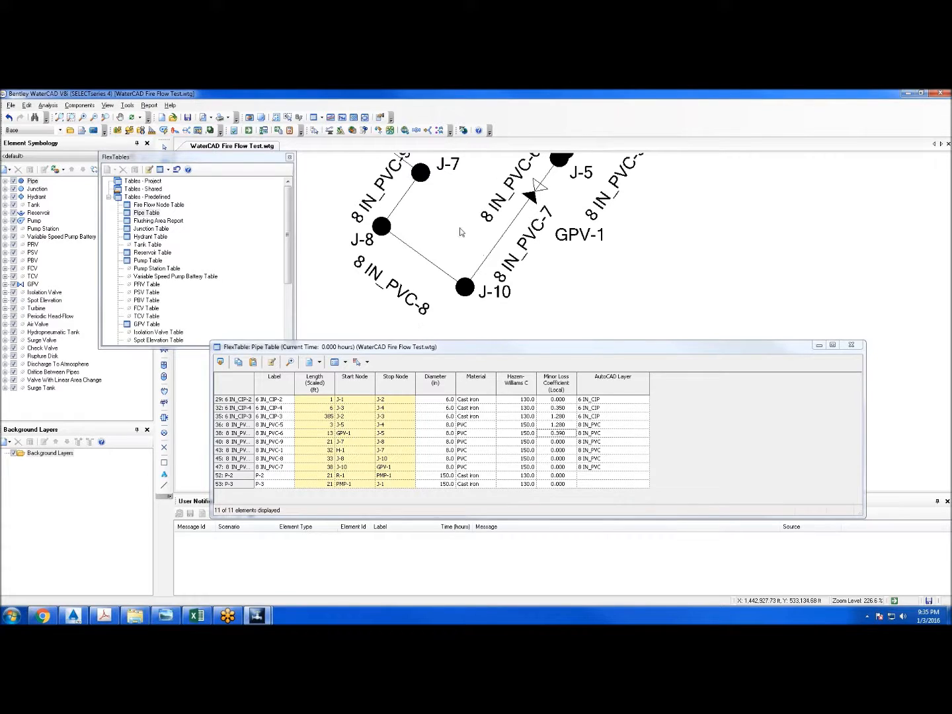
pyautogui.scroll(1, 401, 258)
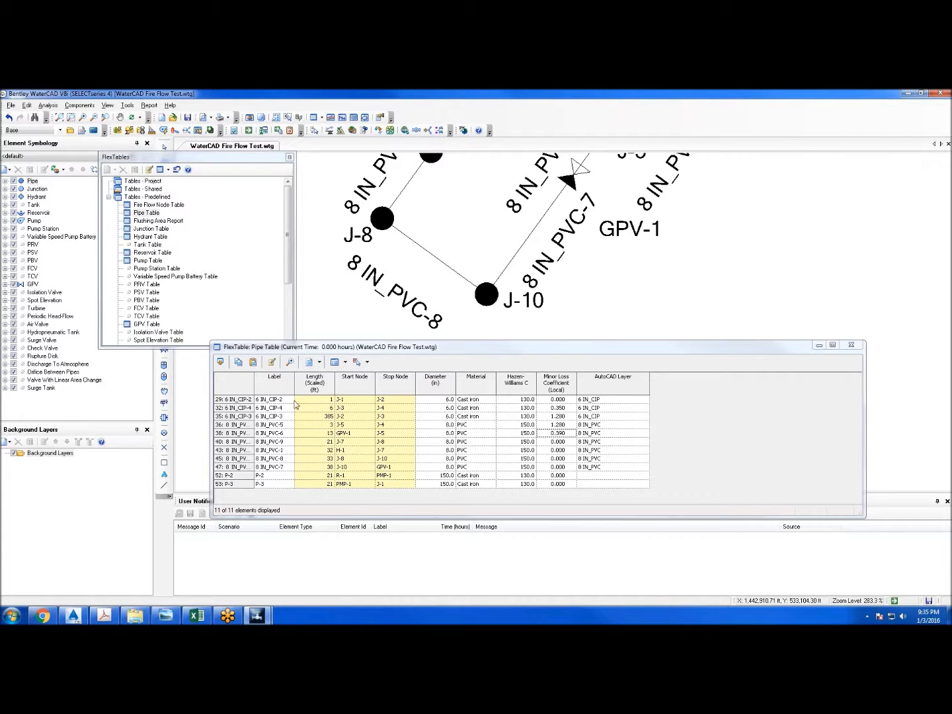
# Set the minor loss coefficient of pipe 8 IN_PVC-8 to 90 deg. Bend - Mitered (0.800) from the minor loss library
pyautogui.click(290, 459)
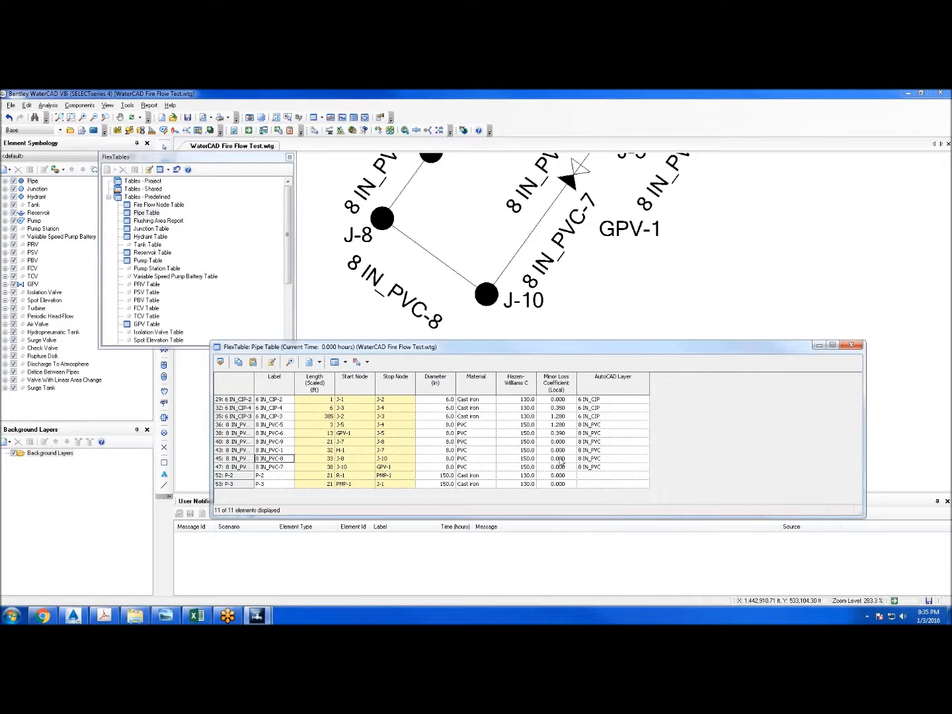
pyautogui.click(558, 460)
pyautogui.click(572, 459)
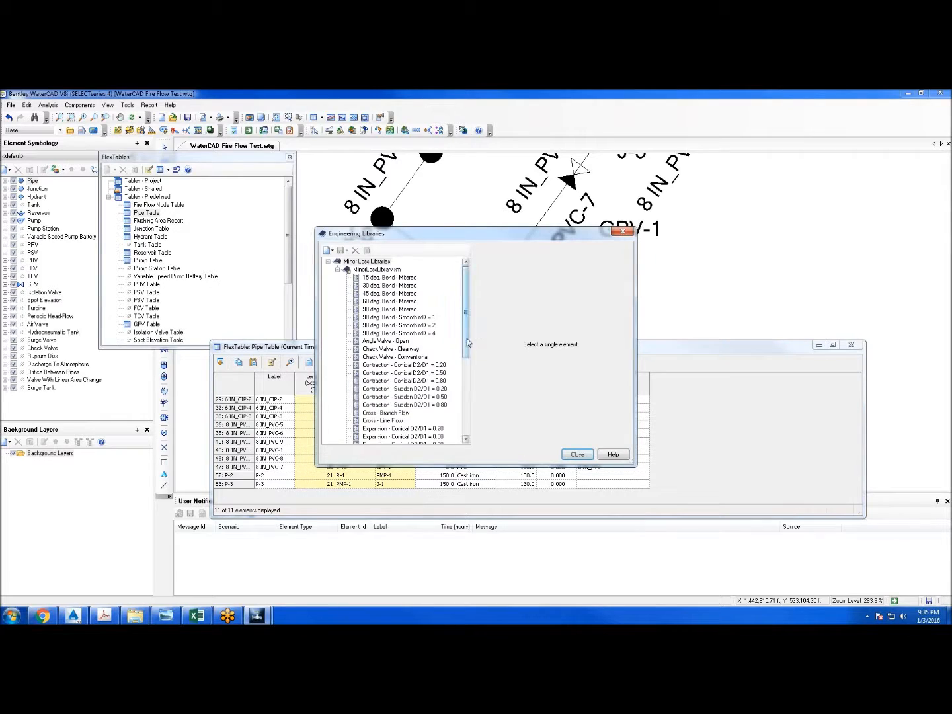
pyautogui.moveTo(467, 349); pyautogui.dragTo(447, 316)
pyautogui.click(396, 310)
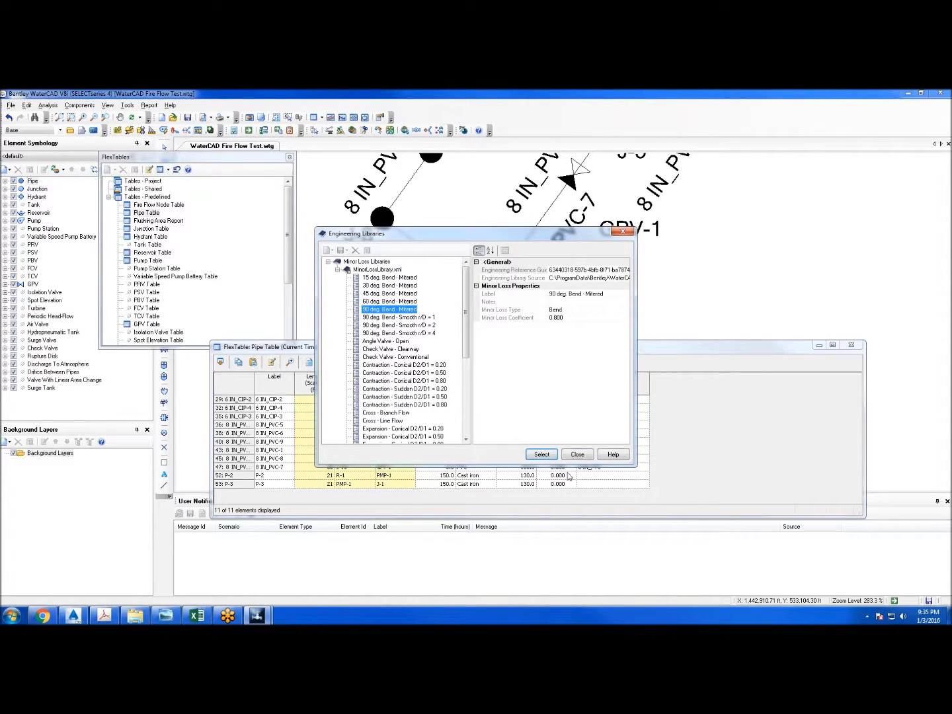
pyautogui.click(541, 455)
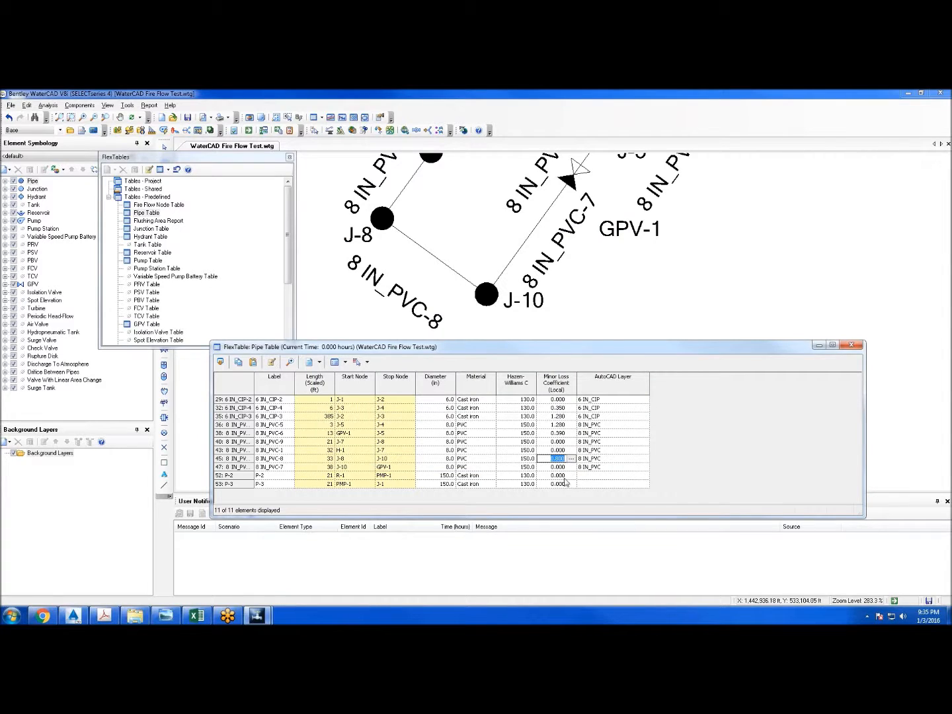
# Set the minor loss coefficient of pipe 8 IN_PVC-9 to 0.8
pyautogui.moveTo(451, 218); pyautogui.dragTo(460, 283)
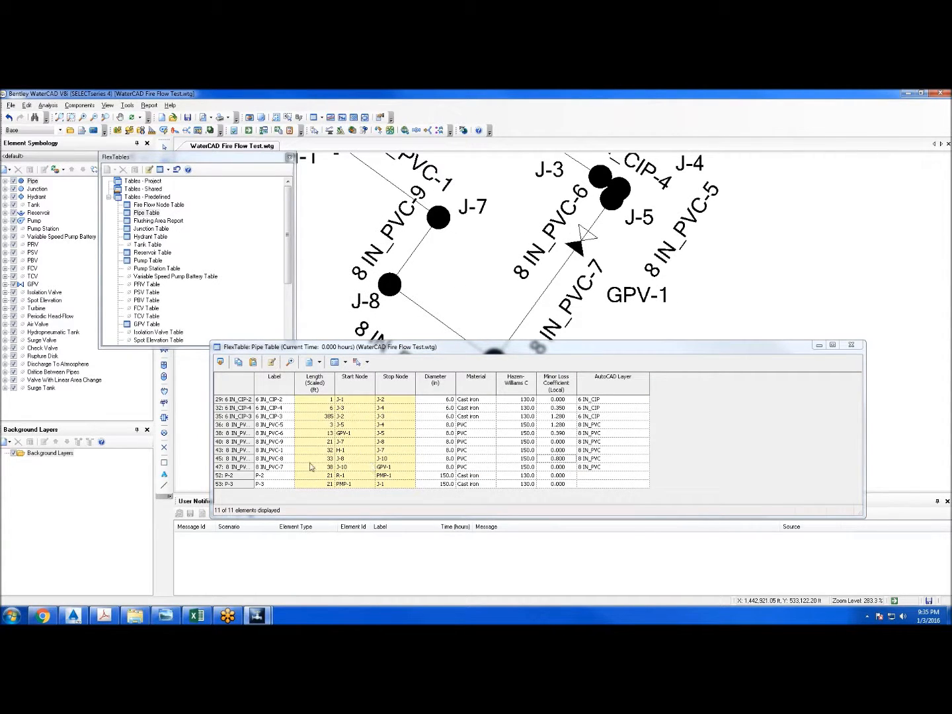
pyautogui.click(557, 442)
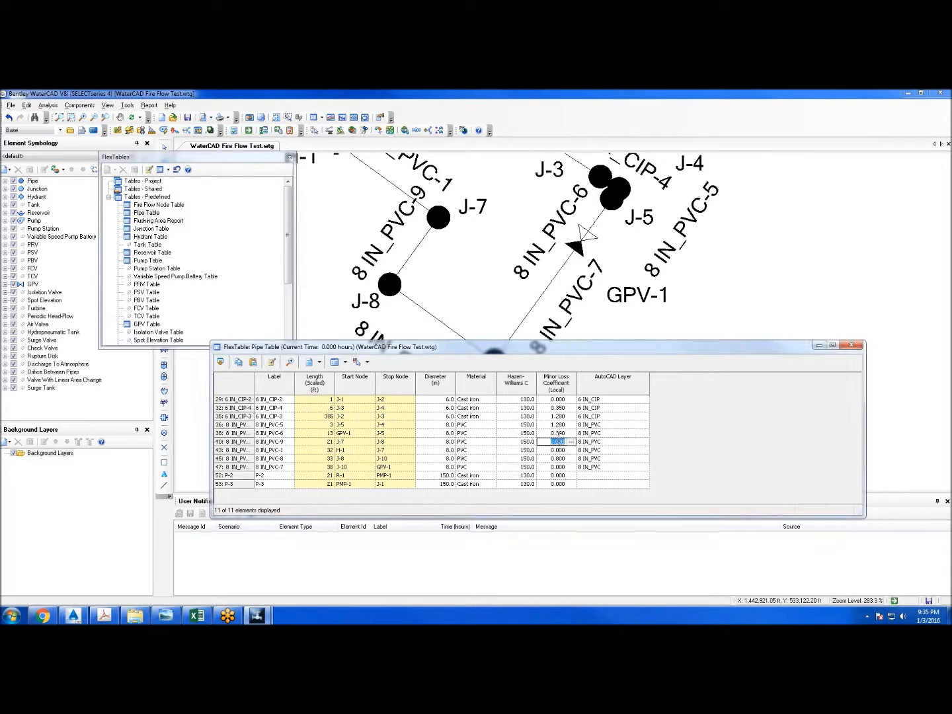
pyautogui.write('.8')
pyautogui.press('Return')
# Set the minor loss coefficient of pipe 8 IN_PVC-1, between H-1 and J-7, to 0.8
pyautogui.click(490, 277)
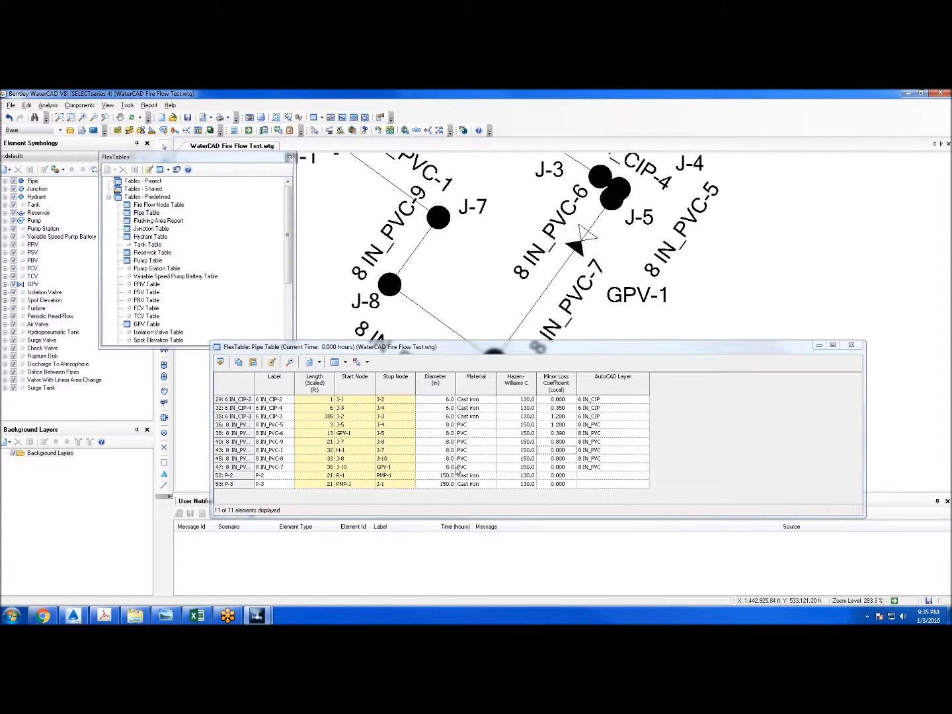
pyautogui.moveTo(474, 246)
pyautogui.mouseDown()
pyautogui.moveTo(504, 337)
pyautogui.moveTo(510, 300)
pyautogui.mouseUp()
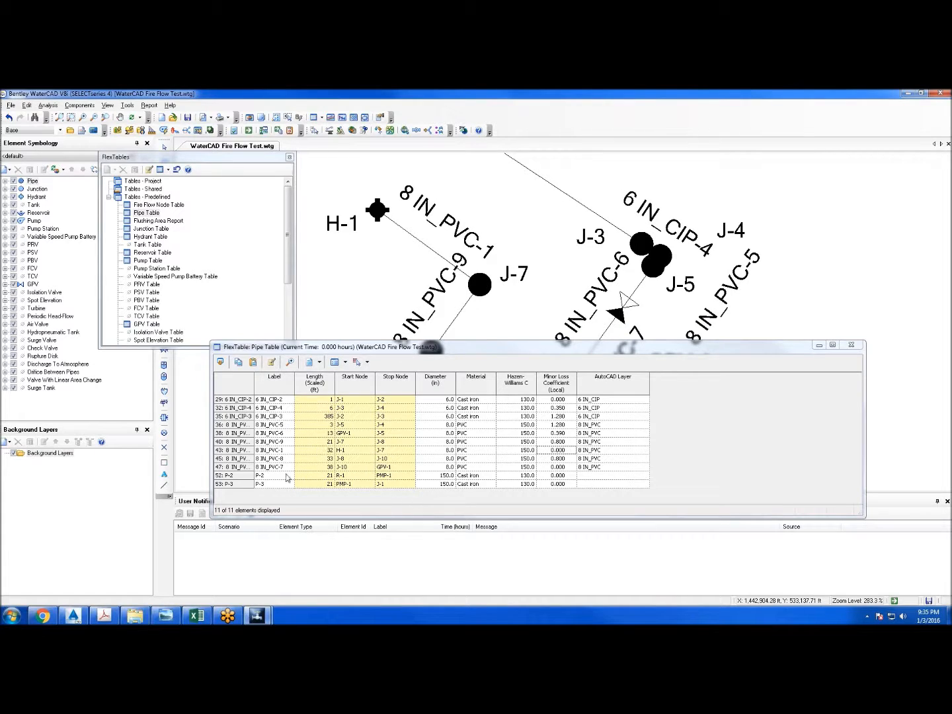
pyautogui.click(558, 449)
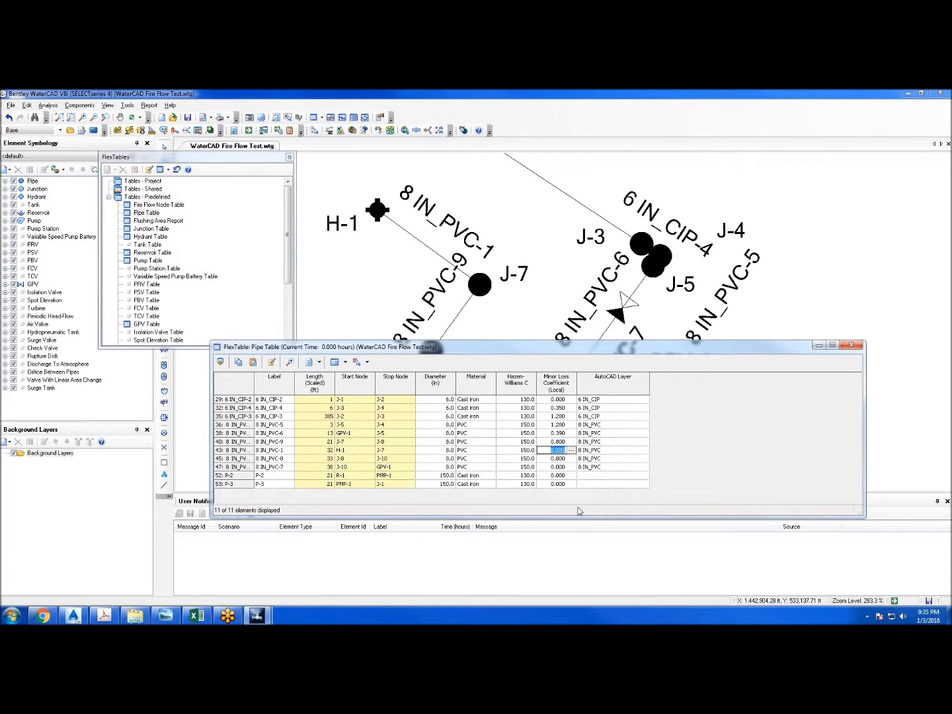
pyautogui.write('0.8')
pyautogui.press('Return')
# Close the pipe table and save the model
pyautogui.scroll(-2, 506, 229)
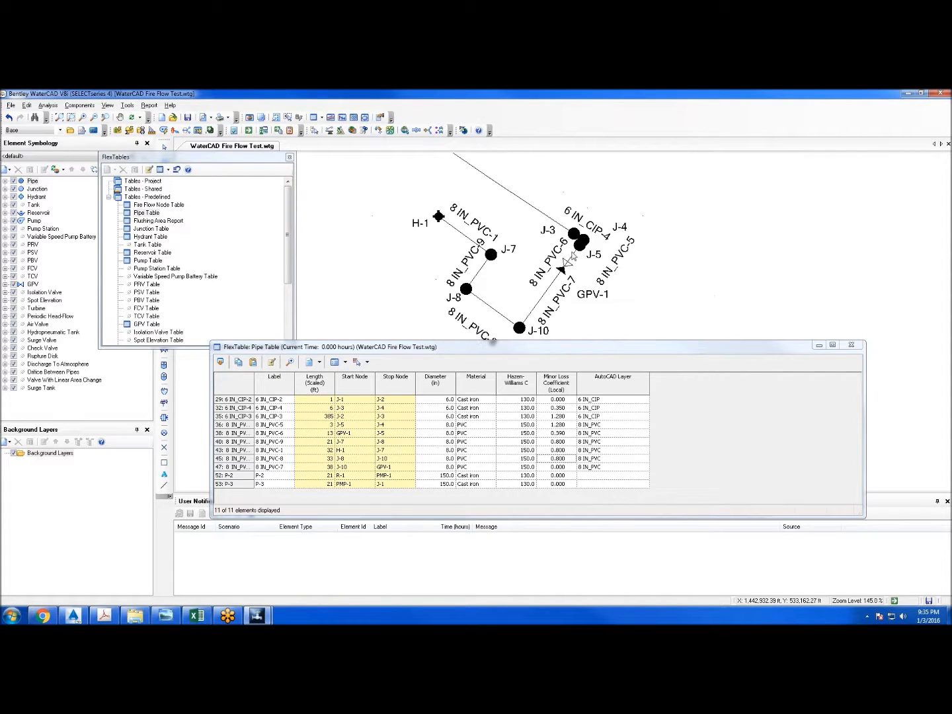
pyautogui.click(852, 345)
pyautogui.scroll(-2, 634, 384)
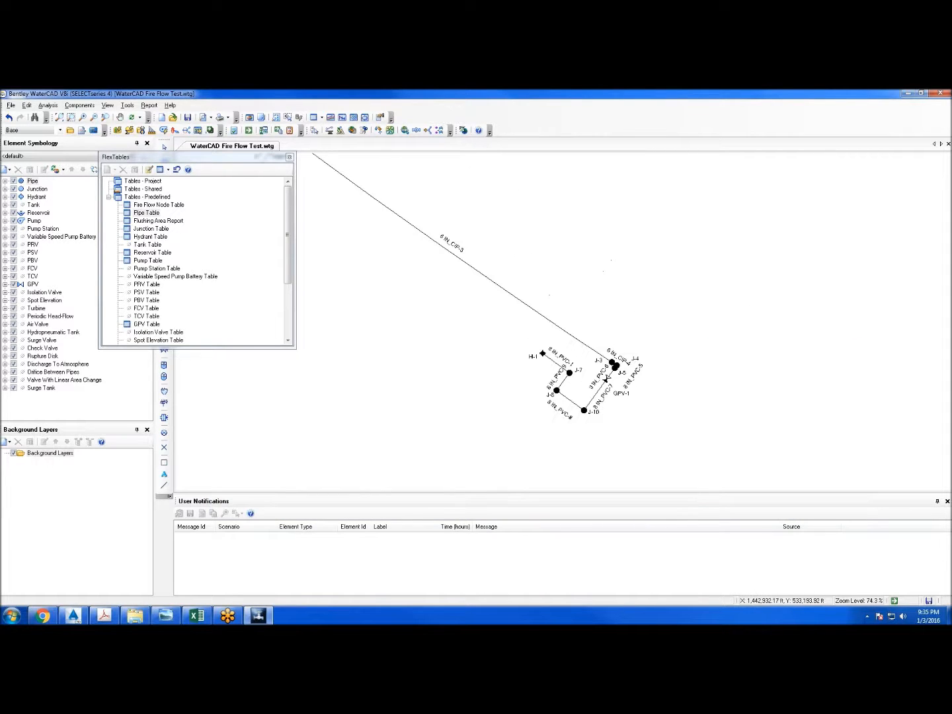
pyautogui.click(11, 105)
pyautogui.click(41, 164)
pyautogui.scroll(-1, 473, 375)
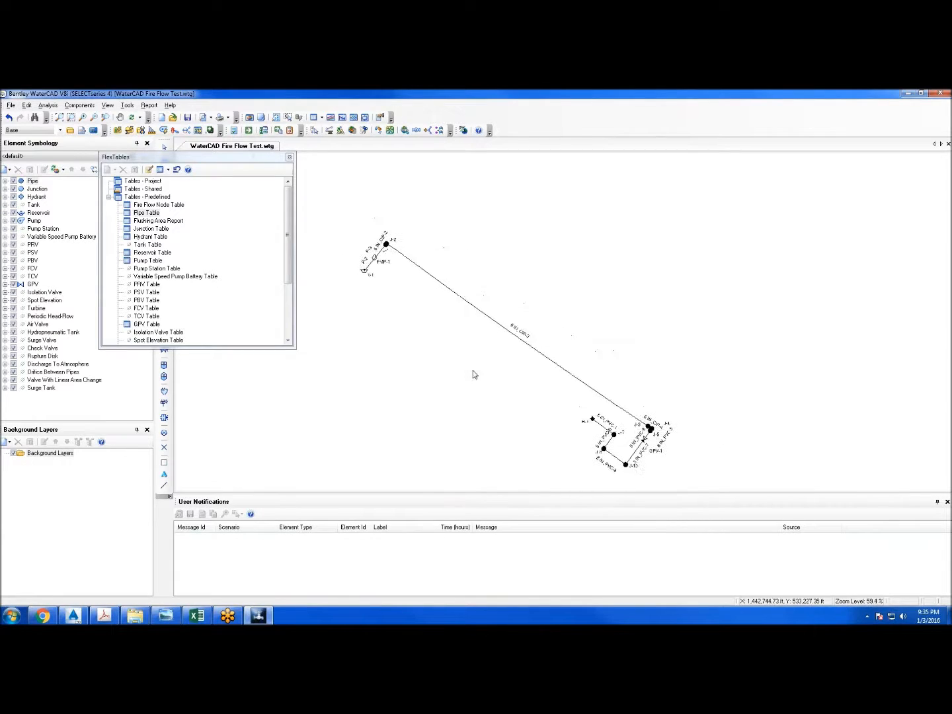
# Compute the Base scenario and review the fire flow summary for the 0.00 time step and for all time steps
pyautogui.click(249, 131)
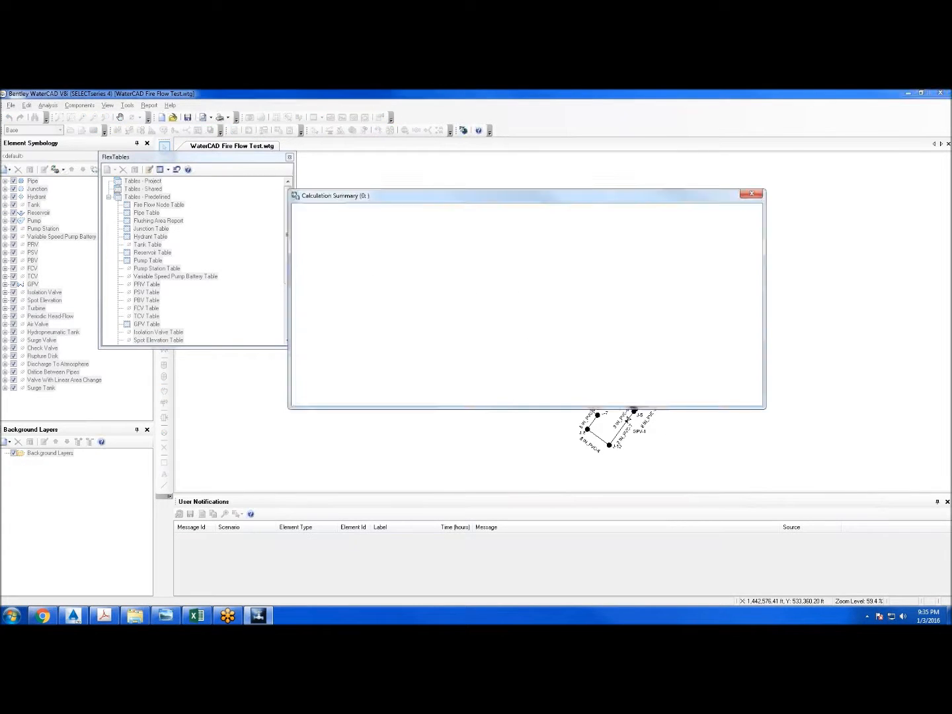
pyautogui.click(330, 242)
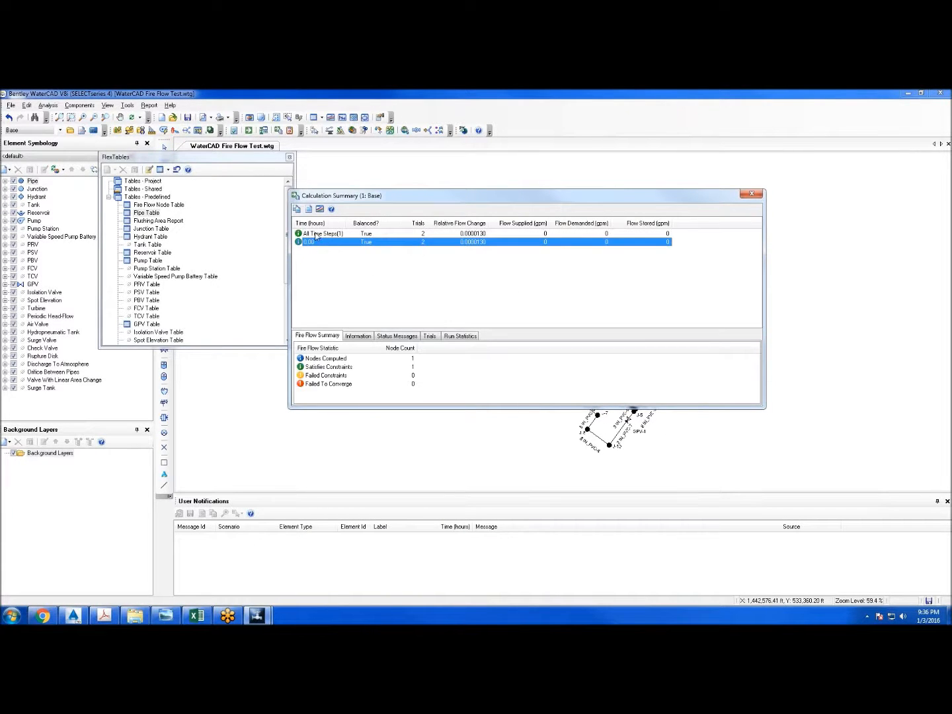
pyautogui.click(318, 235)
pyautogui.click(751, 194)
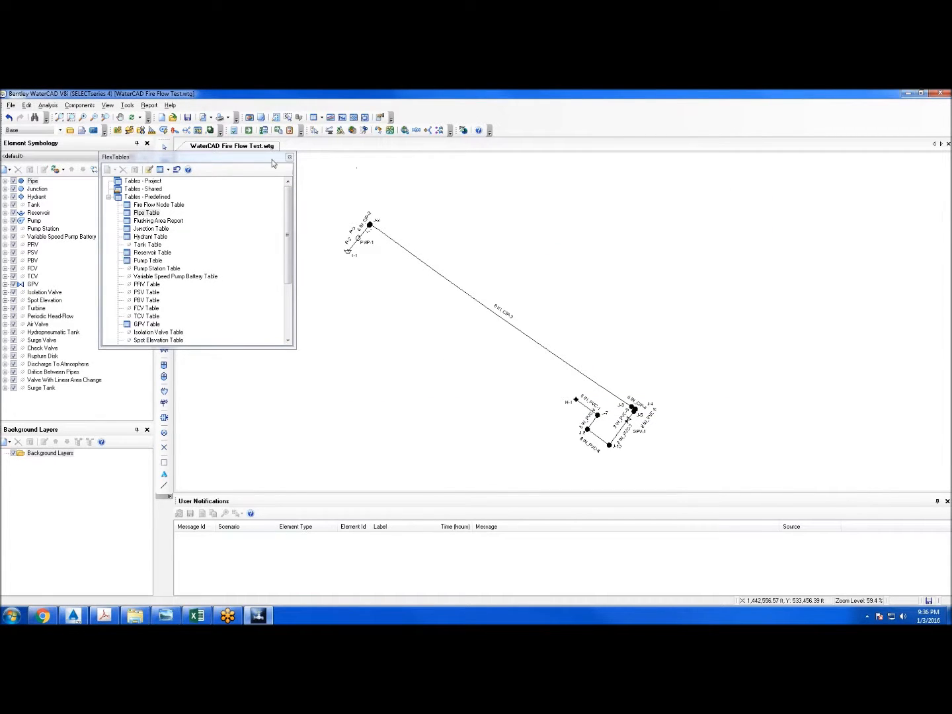
# Close the FlexTables list and check the needed and available fire flow and residual pressure at H-1 in the Fire Flow Report
pyautogui.click(290, 158)
pyautogui.click(148, 106)
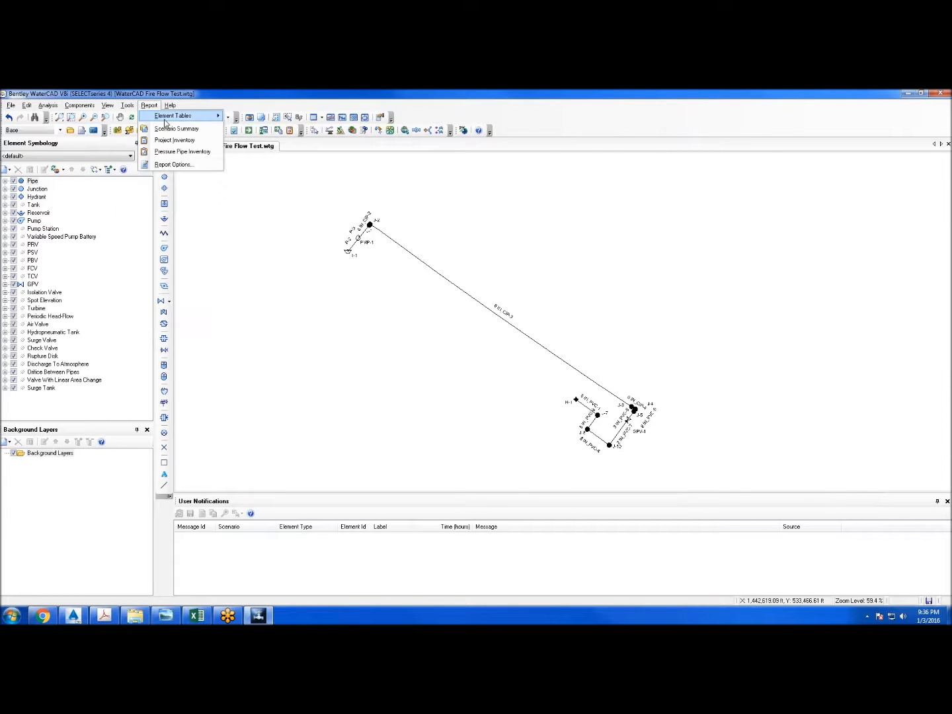
pyautogui.press('Escape')
pyautogui.click(320, 118)
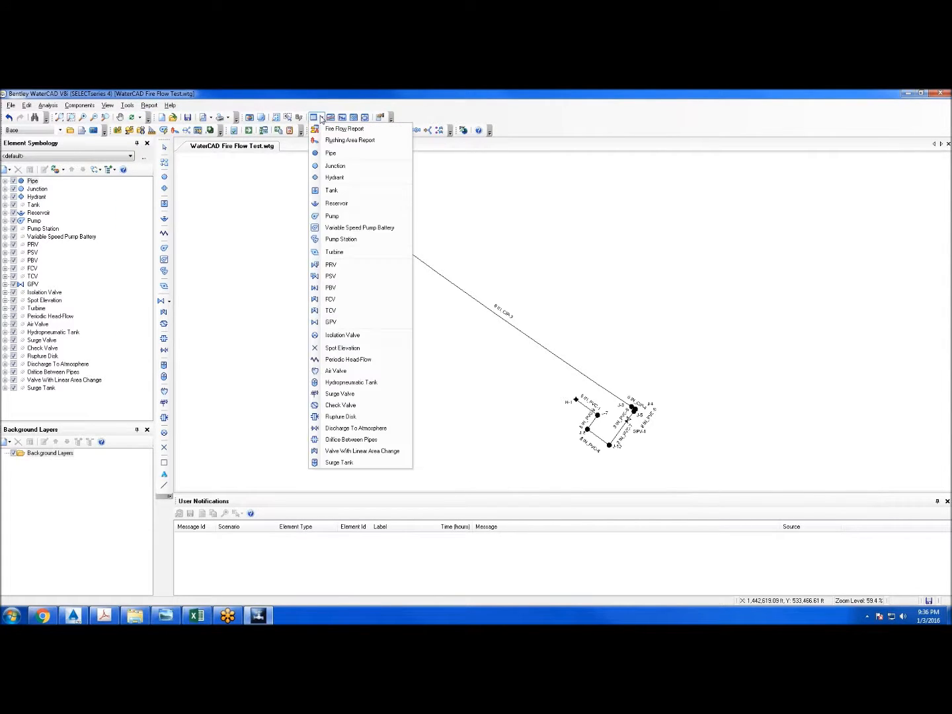
pyautogui.click(355, 133)
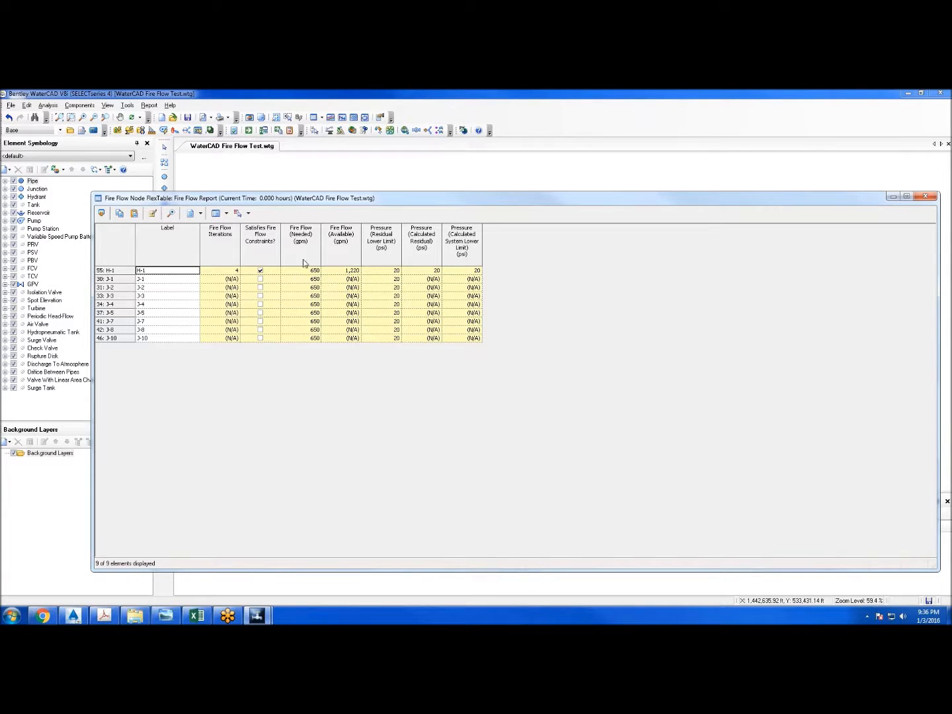
pyautogui.click(925, 196)
# Review the hydraulic results of H-1 in the hydrant table, enlarging the table window, and close it
pyautogui.click(321, 118)
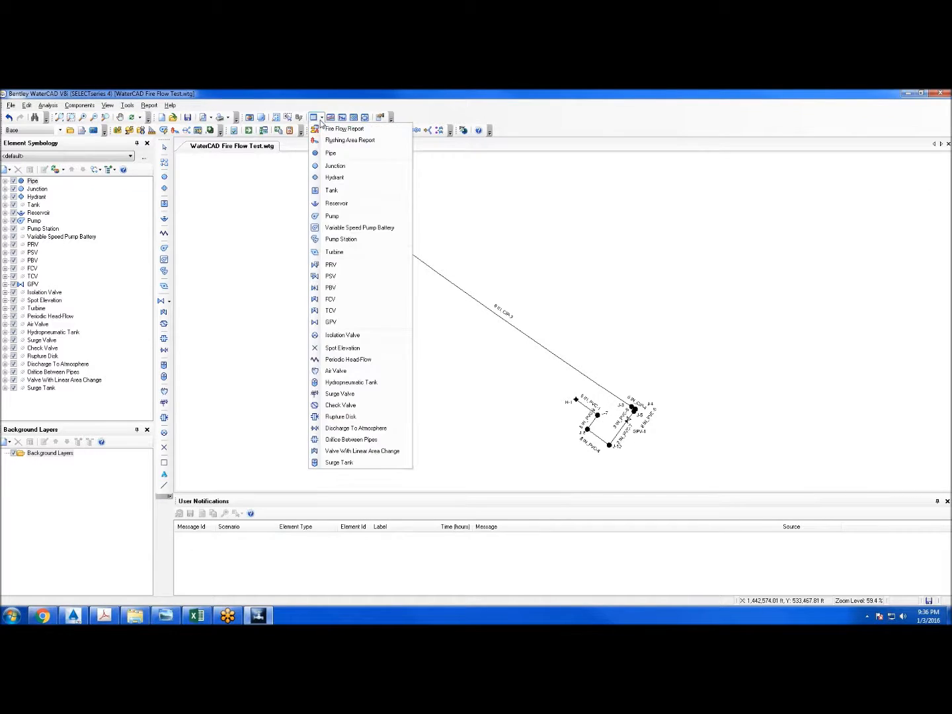
pyautogui.click(335, 177)
pyautogui.moveTo(390, 286); pyautogui.dragTo(539, 322)
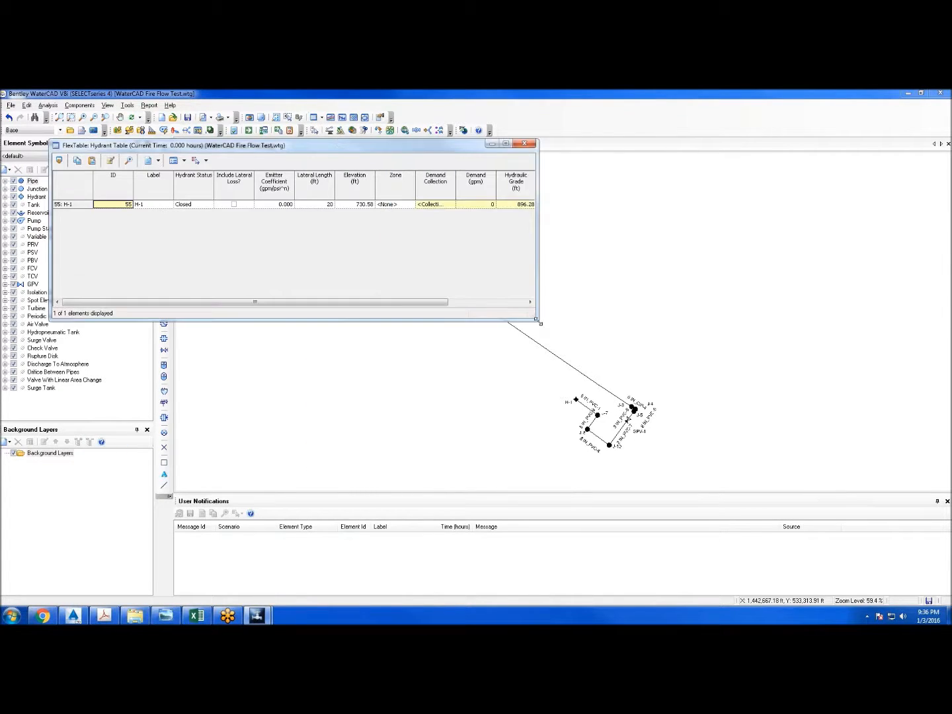
pyautogui.moveTo(397, 301); pyautogui.dragTo(348, 296)
pyautogui.click(524, 144)
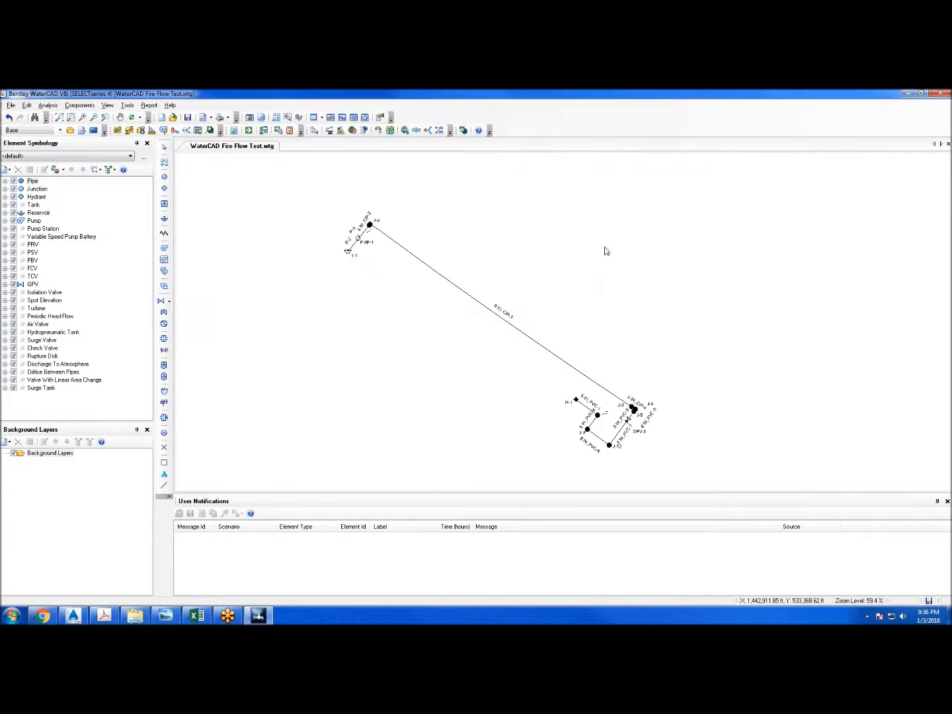
pyautogui.scroll(-3, 334, 312)
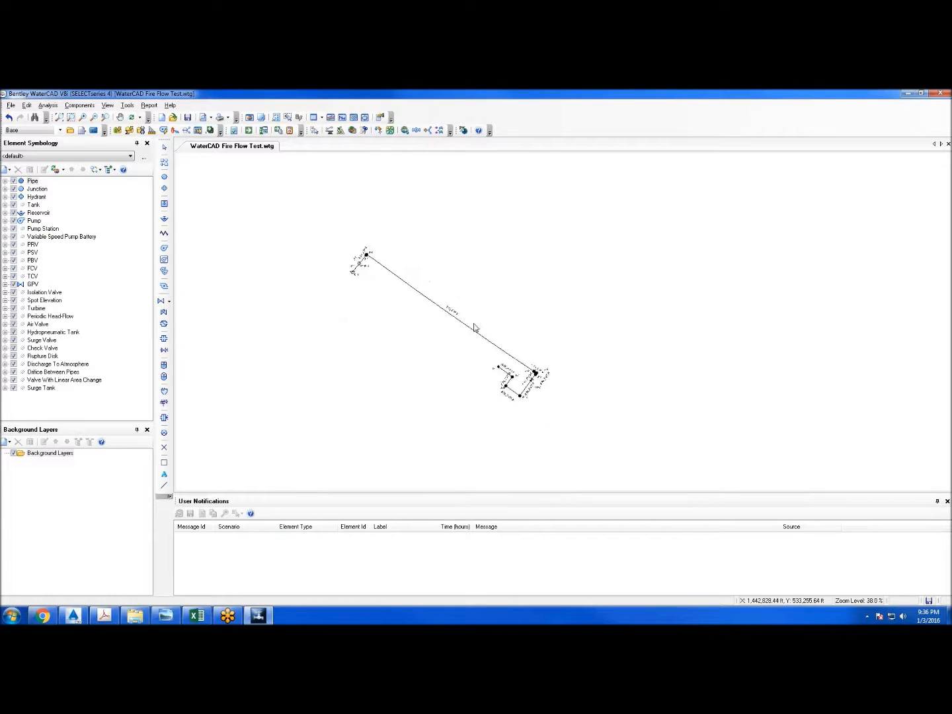
pyautogui.scroll(4, 416, 344)
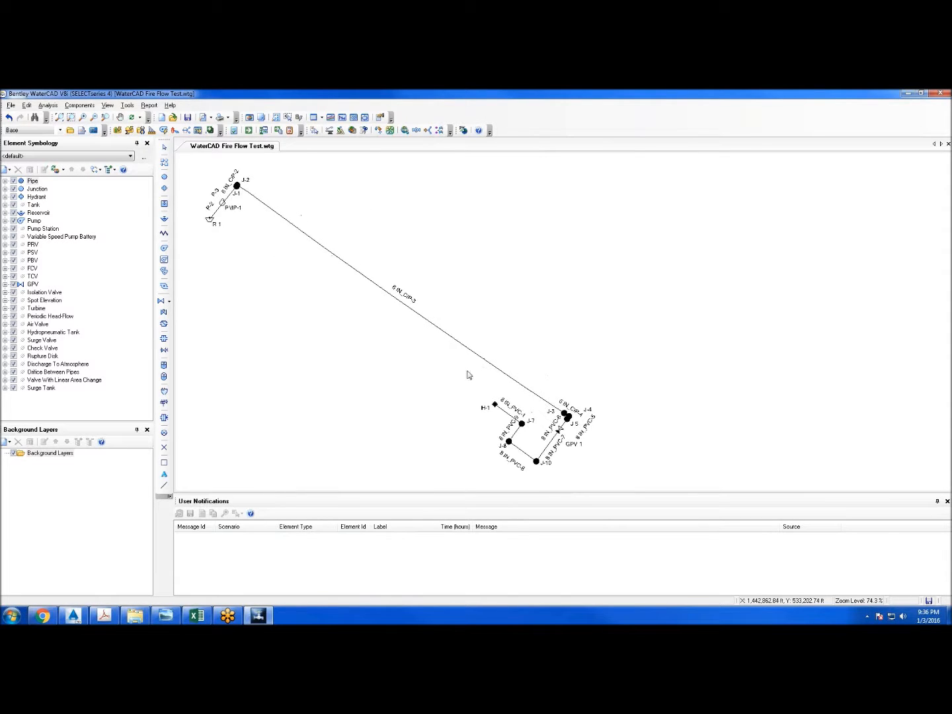